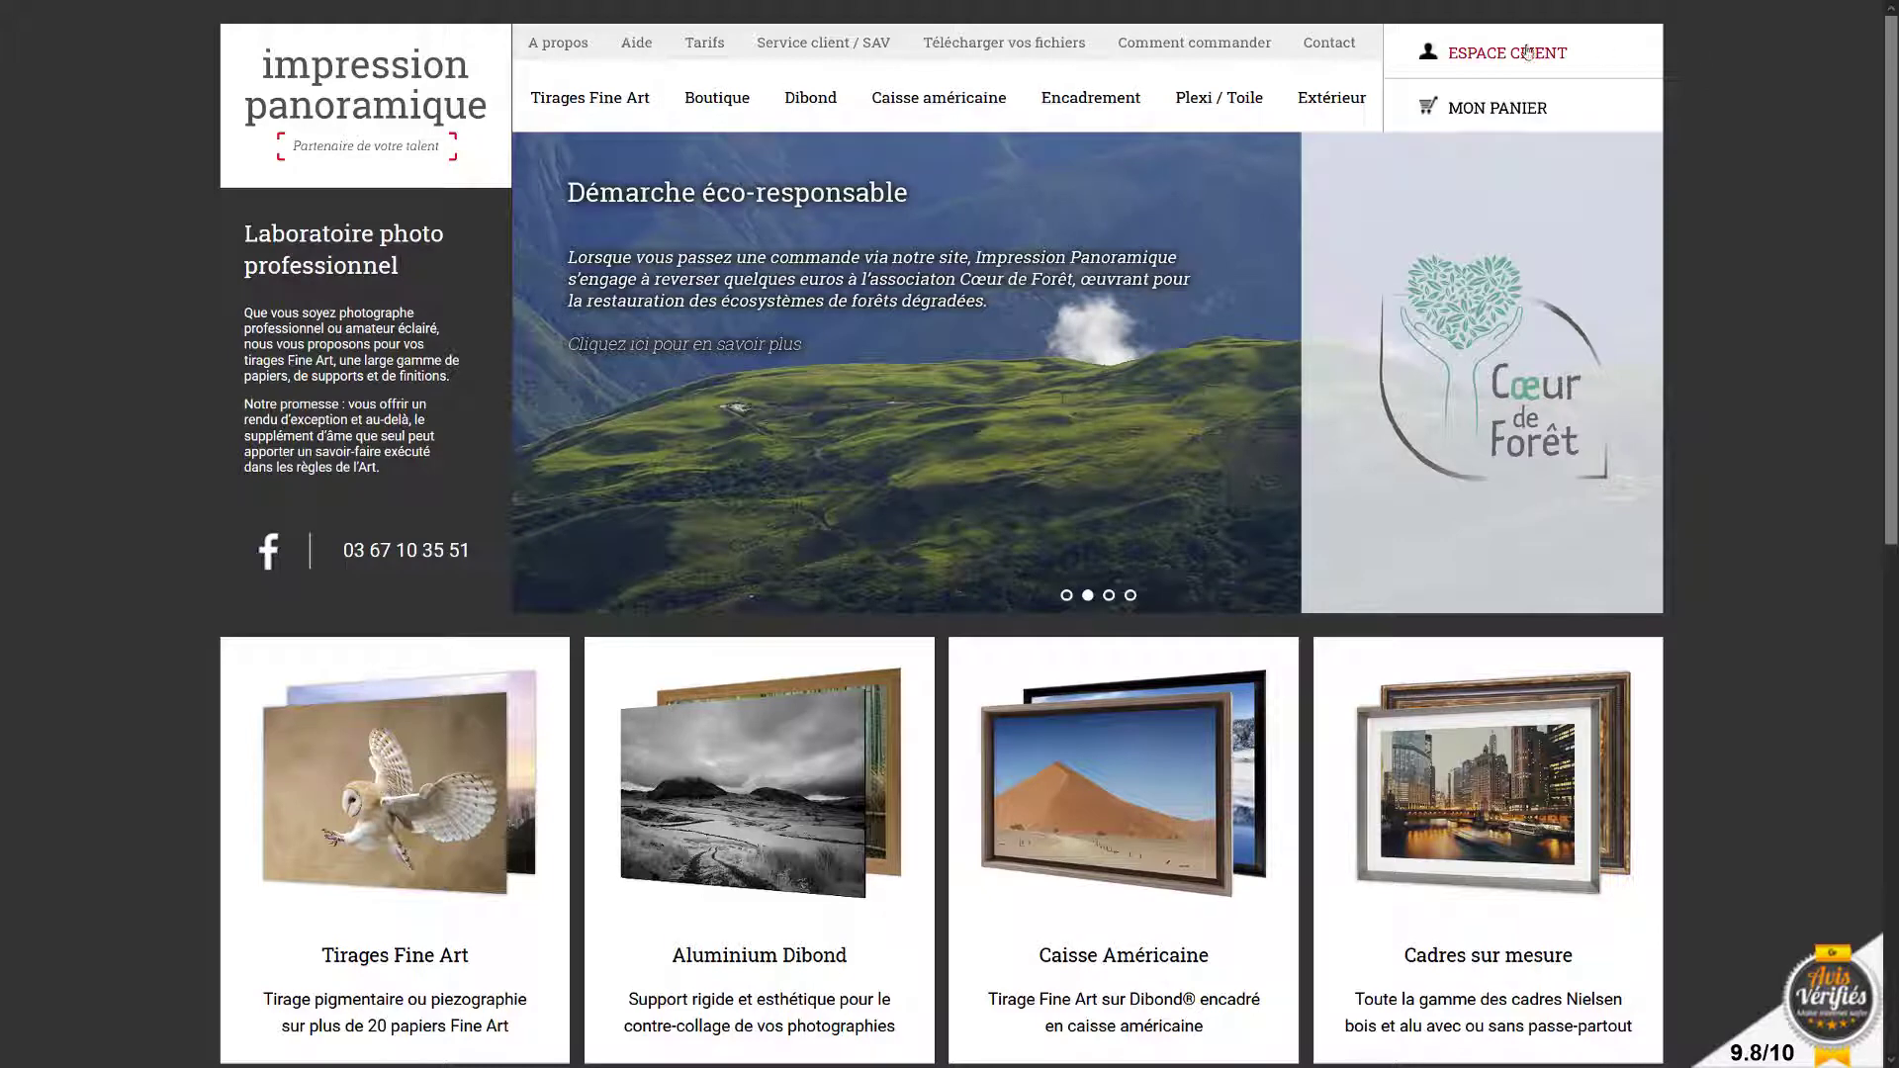
# - Sign in to the client account with the e-mail address and account password
pyautogui.click(1508, 54)
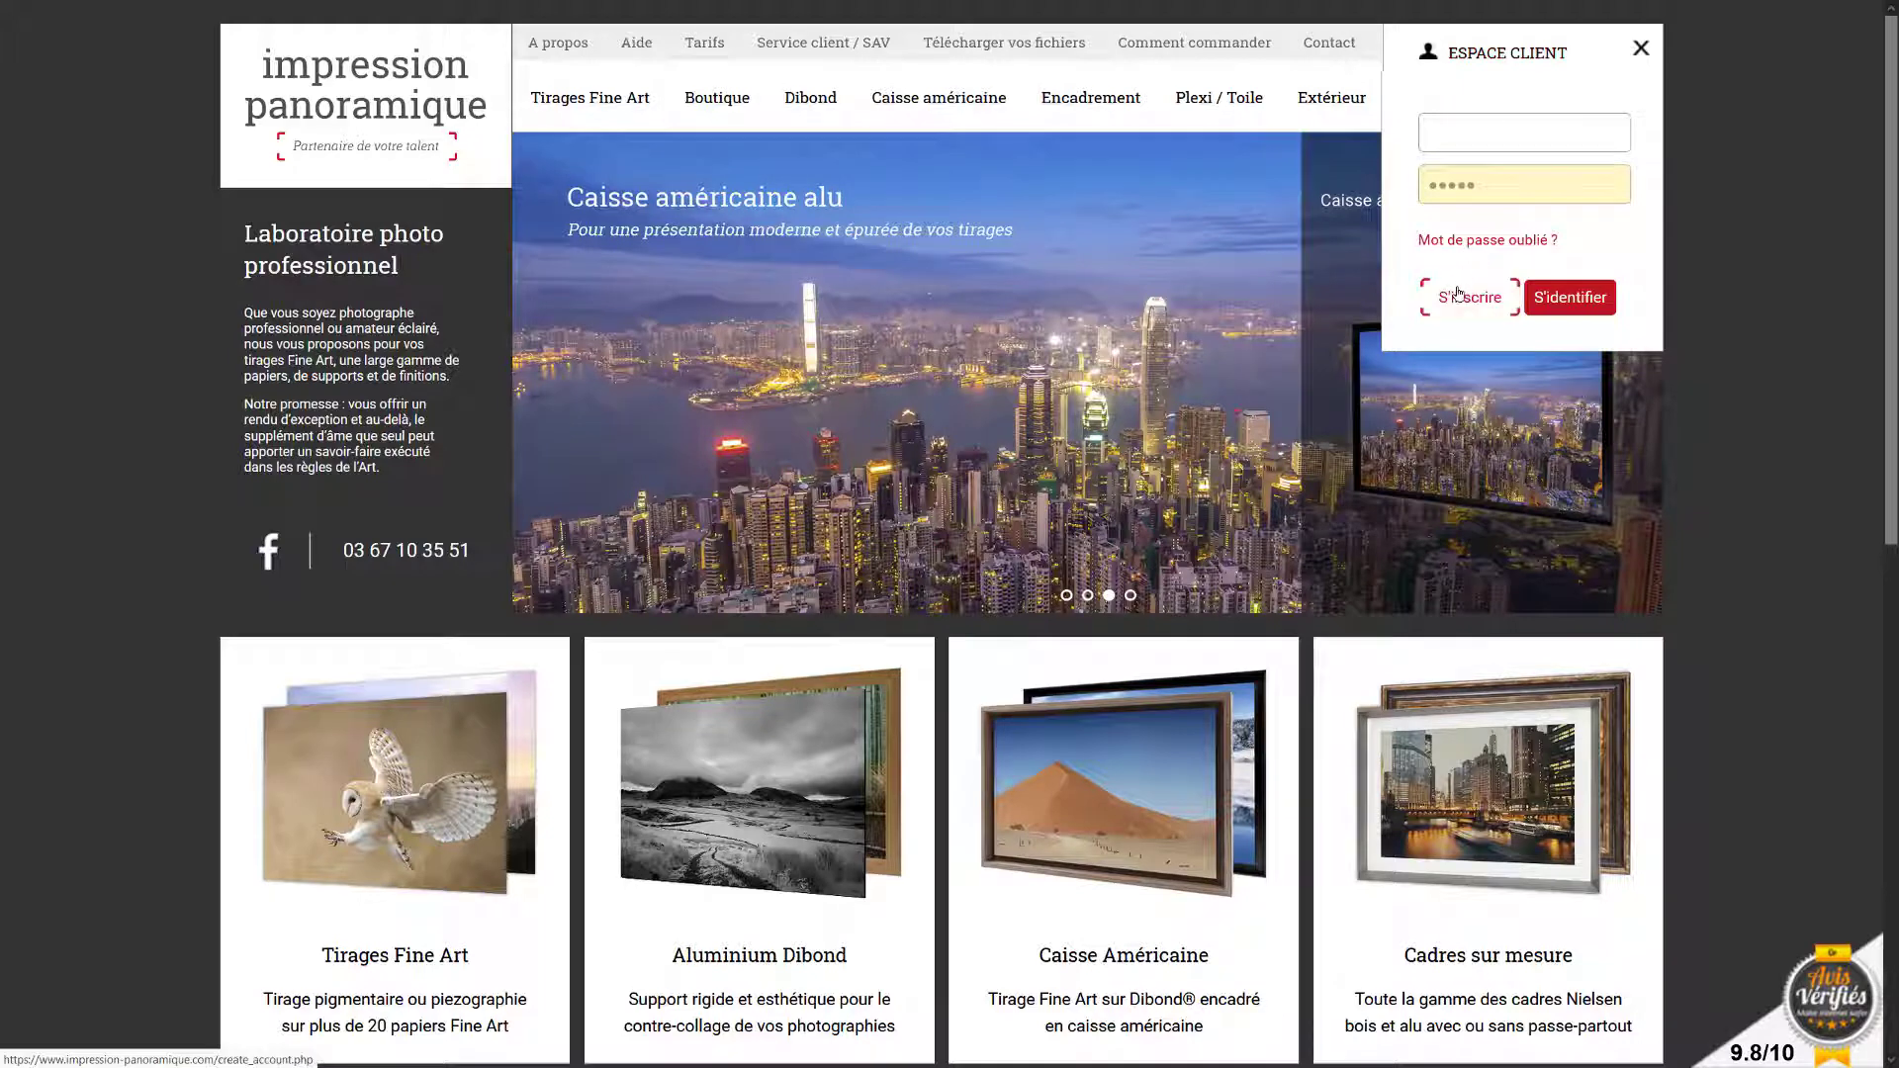
pyautogui.click(1460, 136)
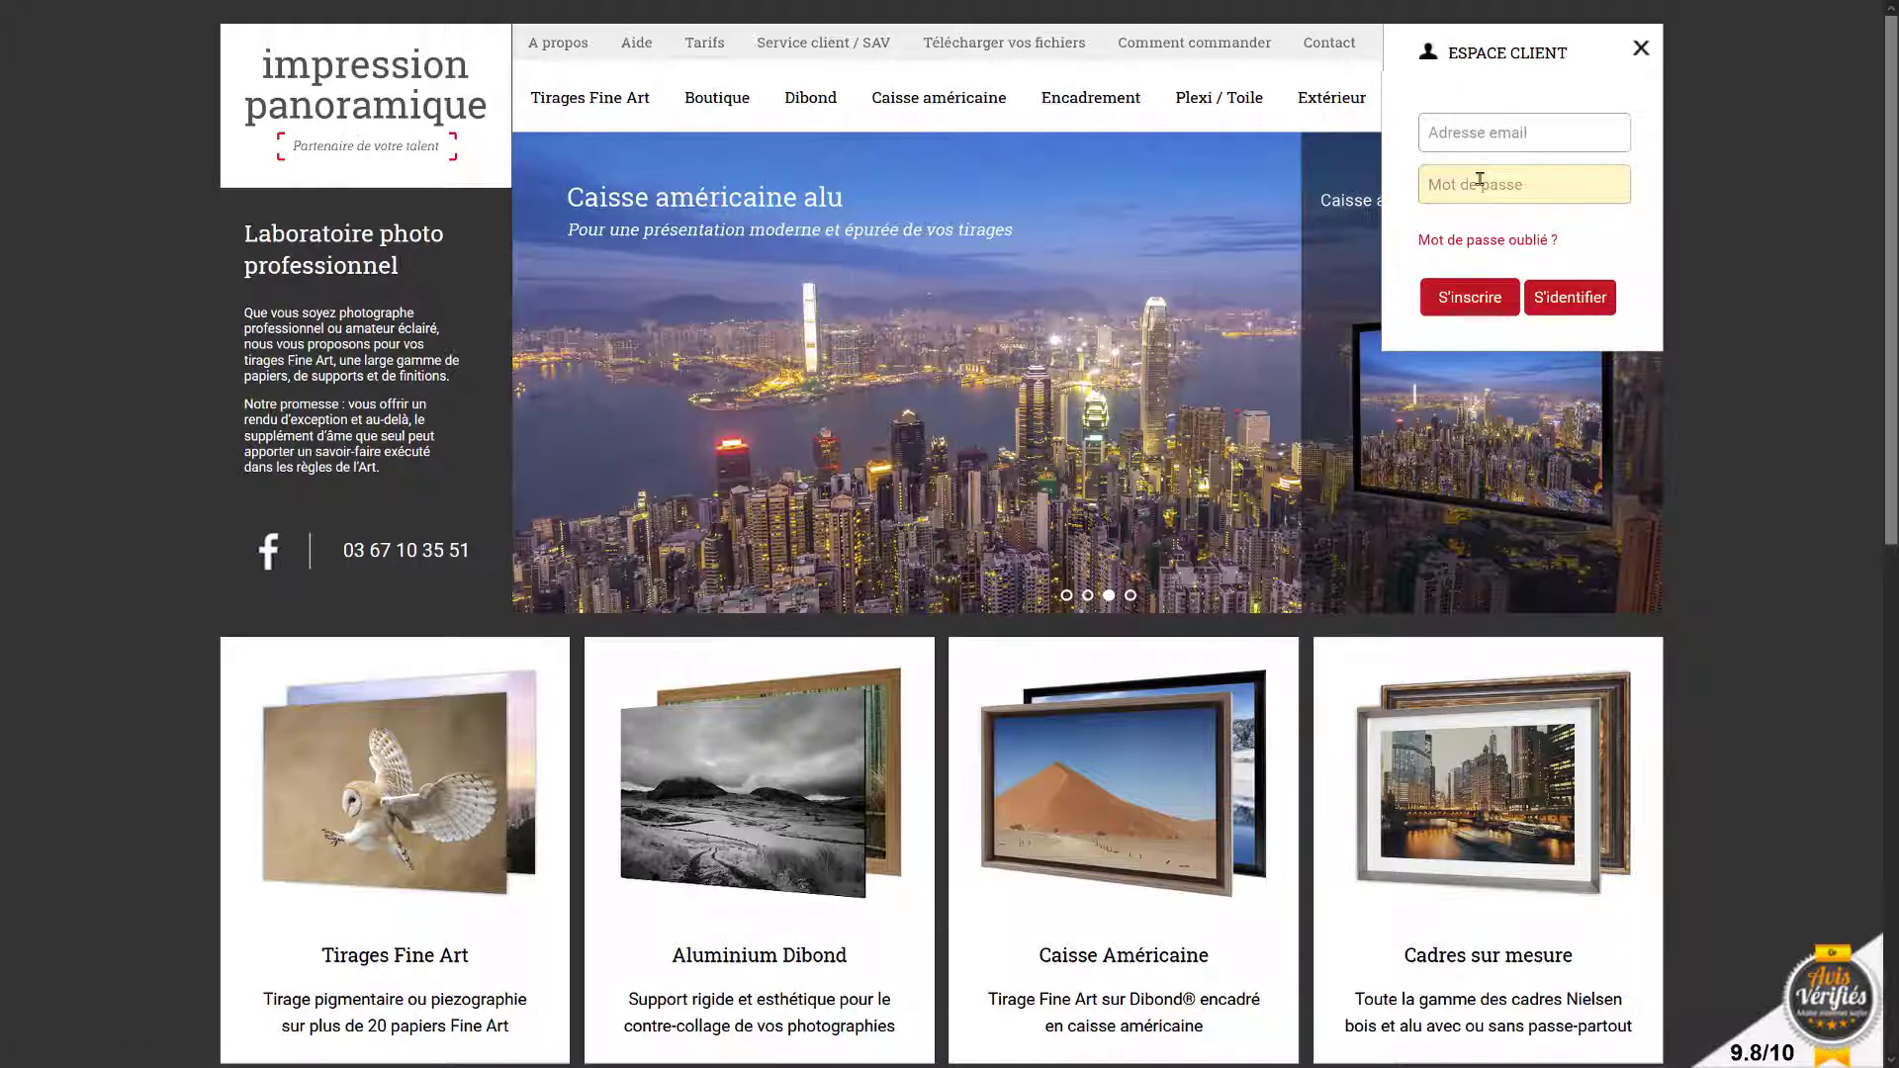
pyautogui.click(1597, 296)
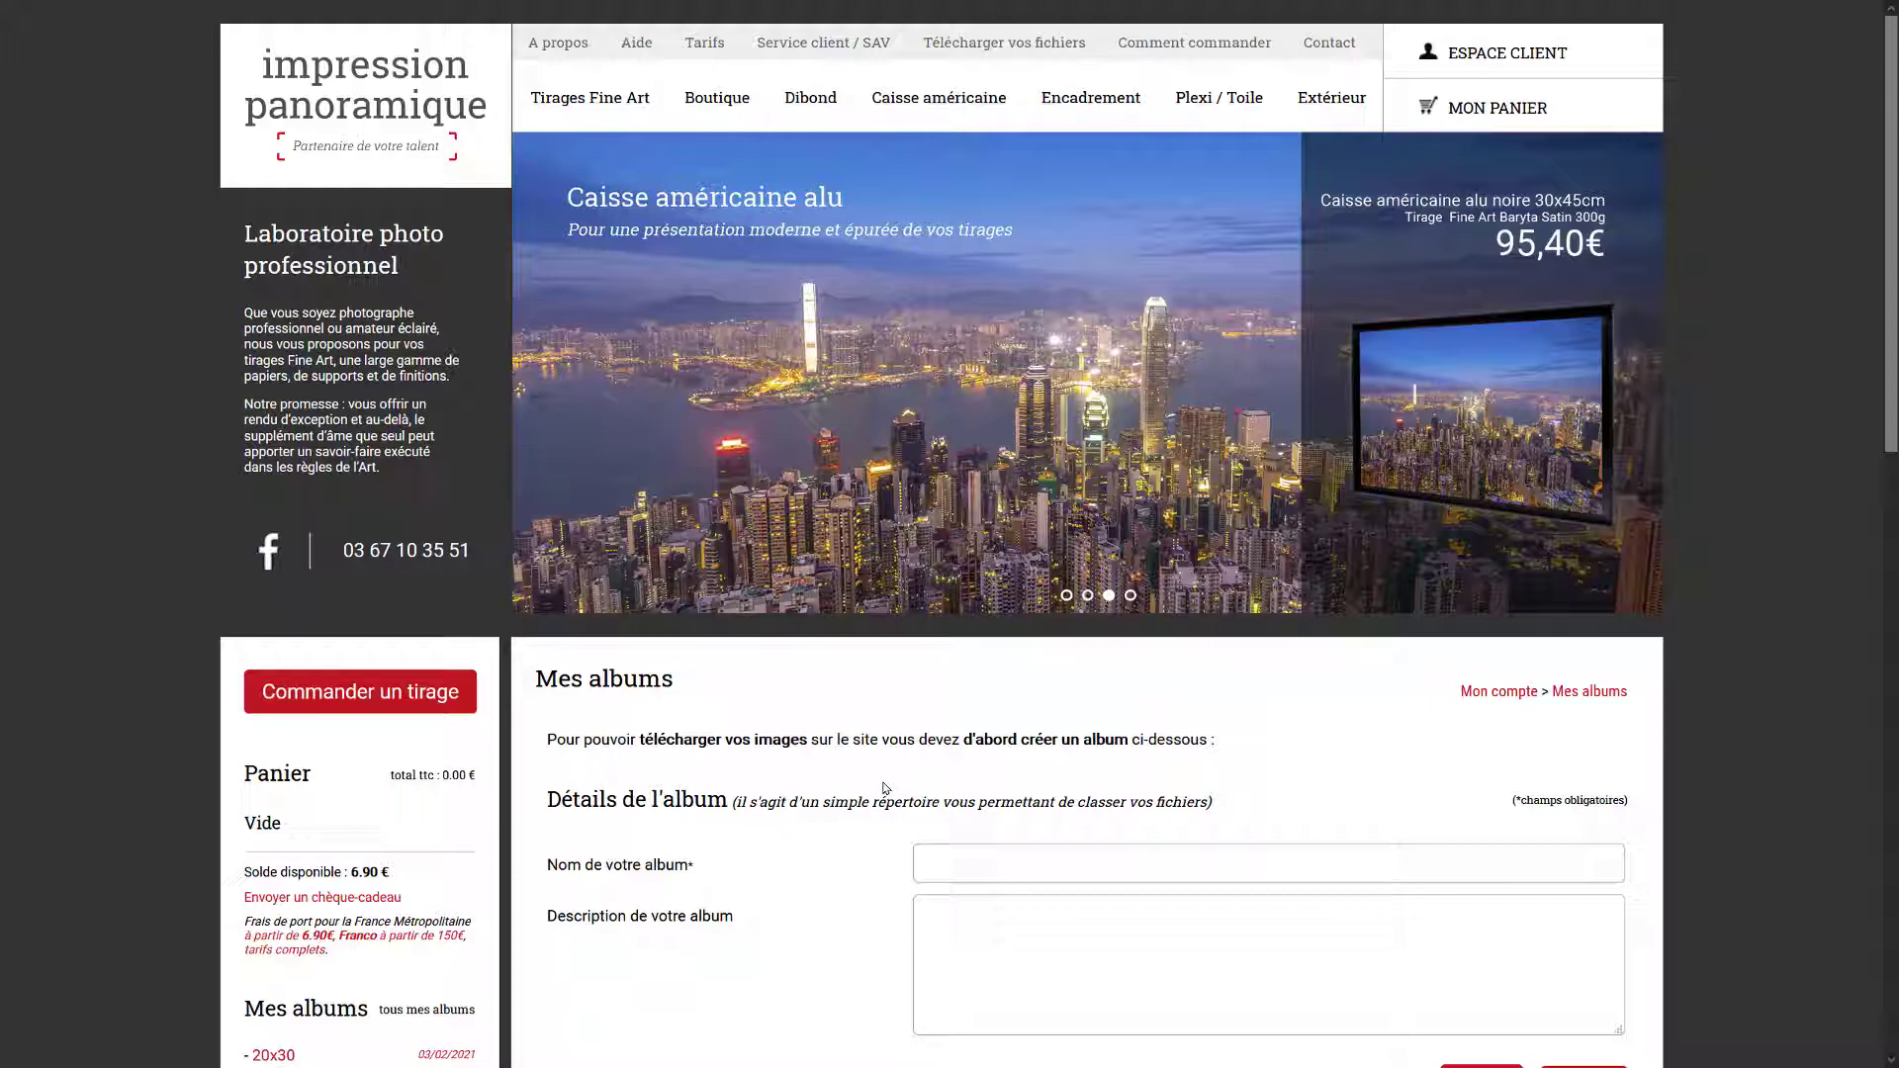
# - Create a new album named 30x45 with no description
pyautogui.click(939, 846)
pyautogui.write('3')
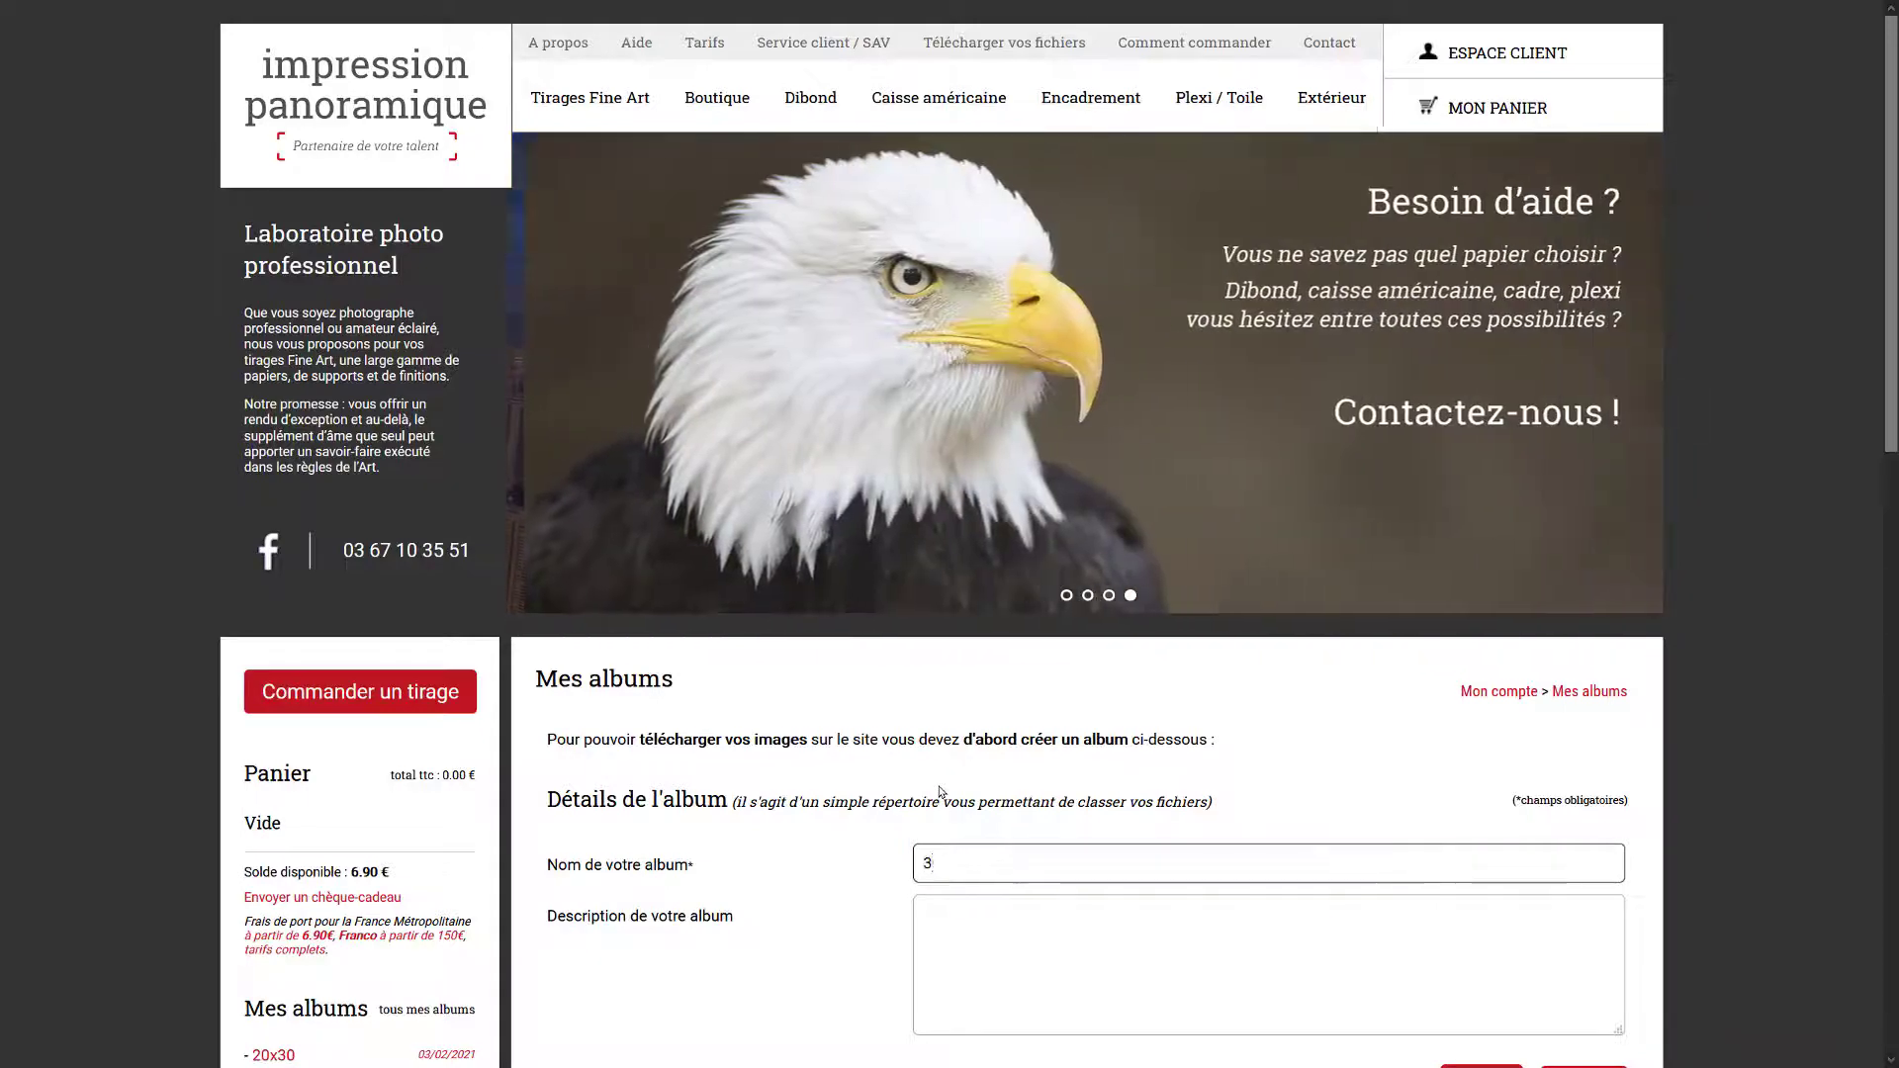
pyautogui.write('0x45')
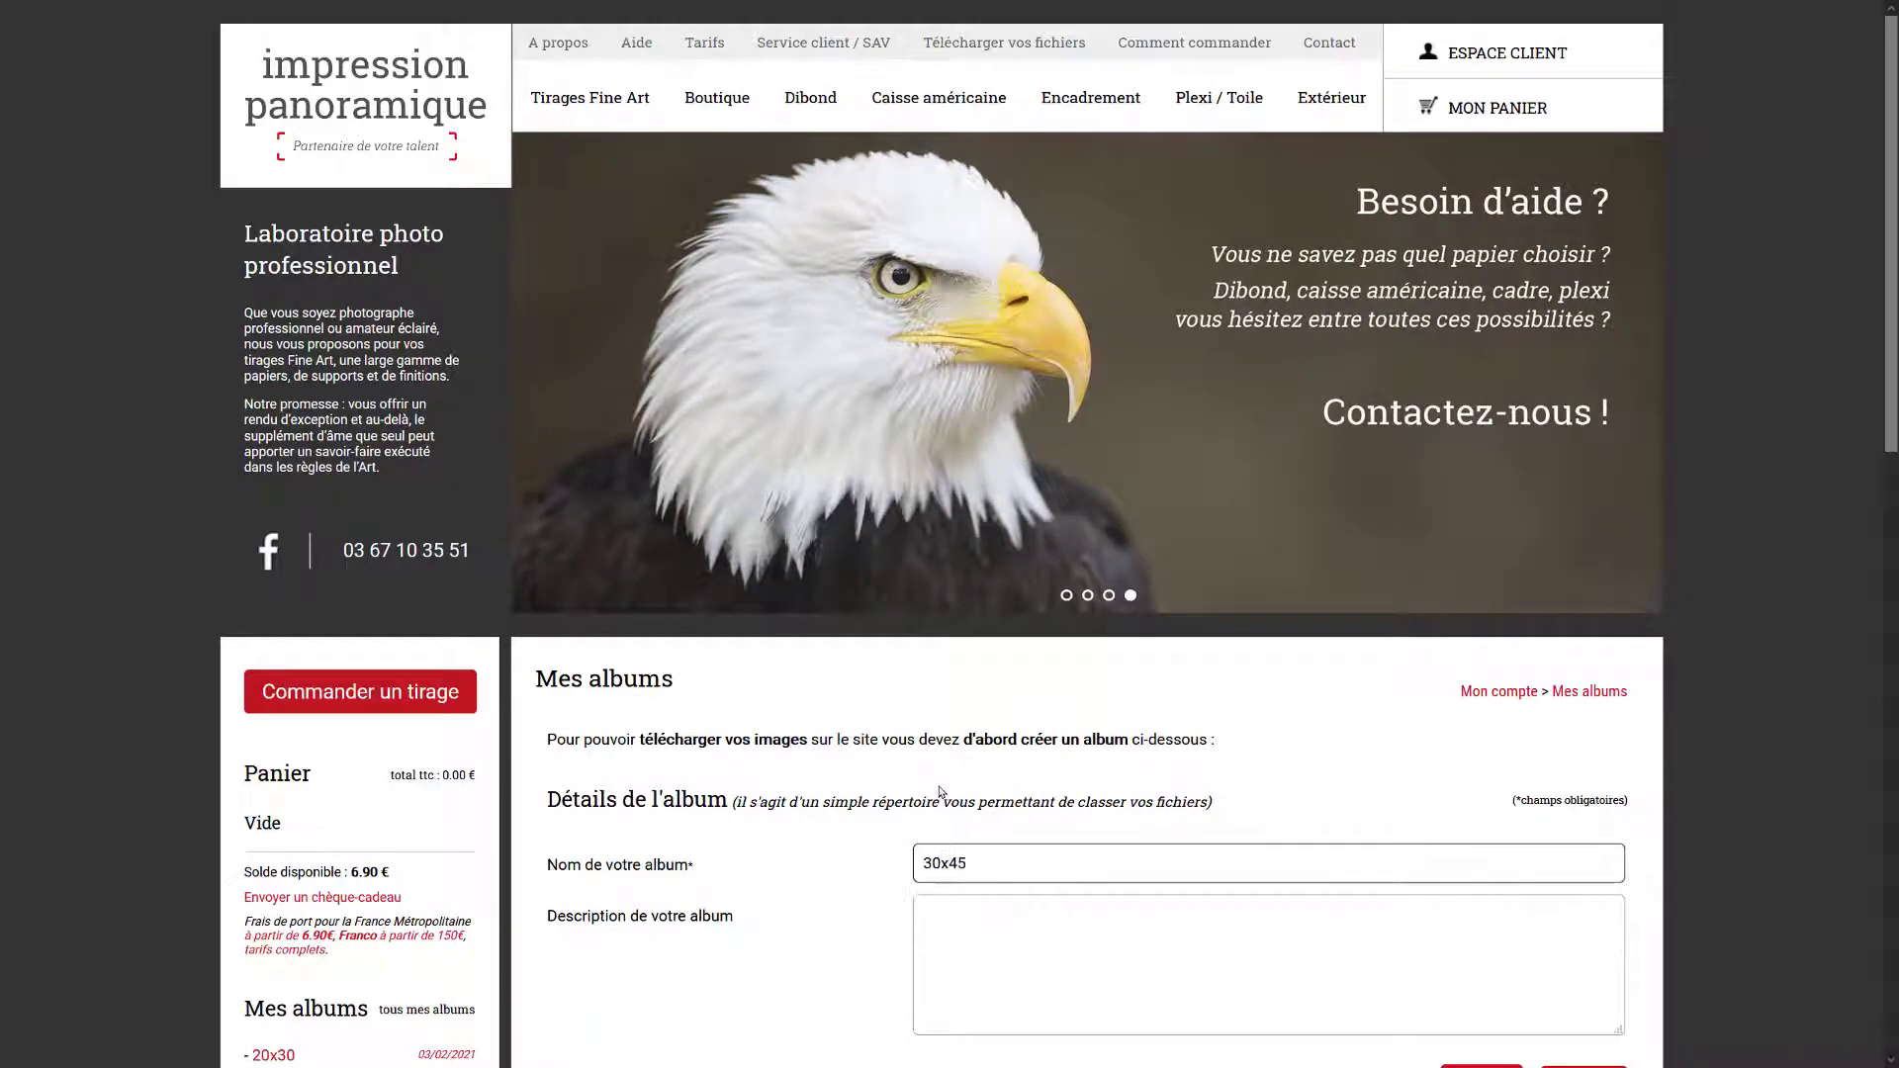
pyautogui.scroll(-2, 912, 806)
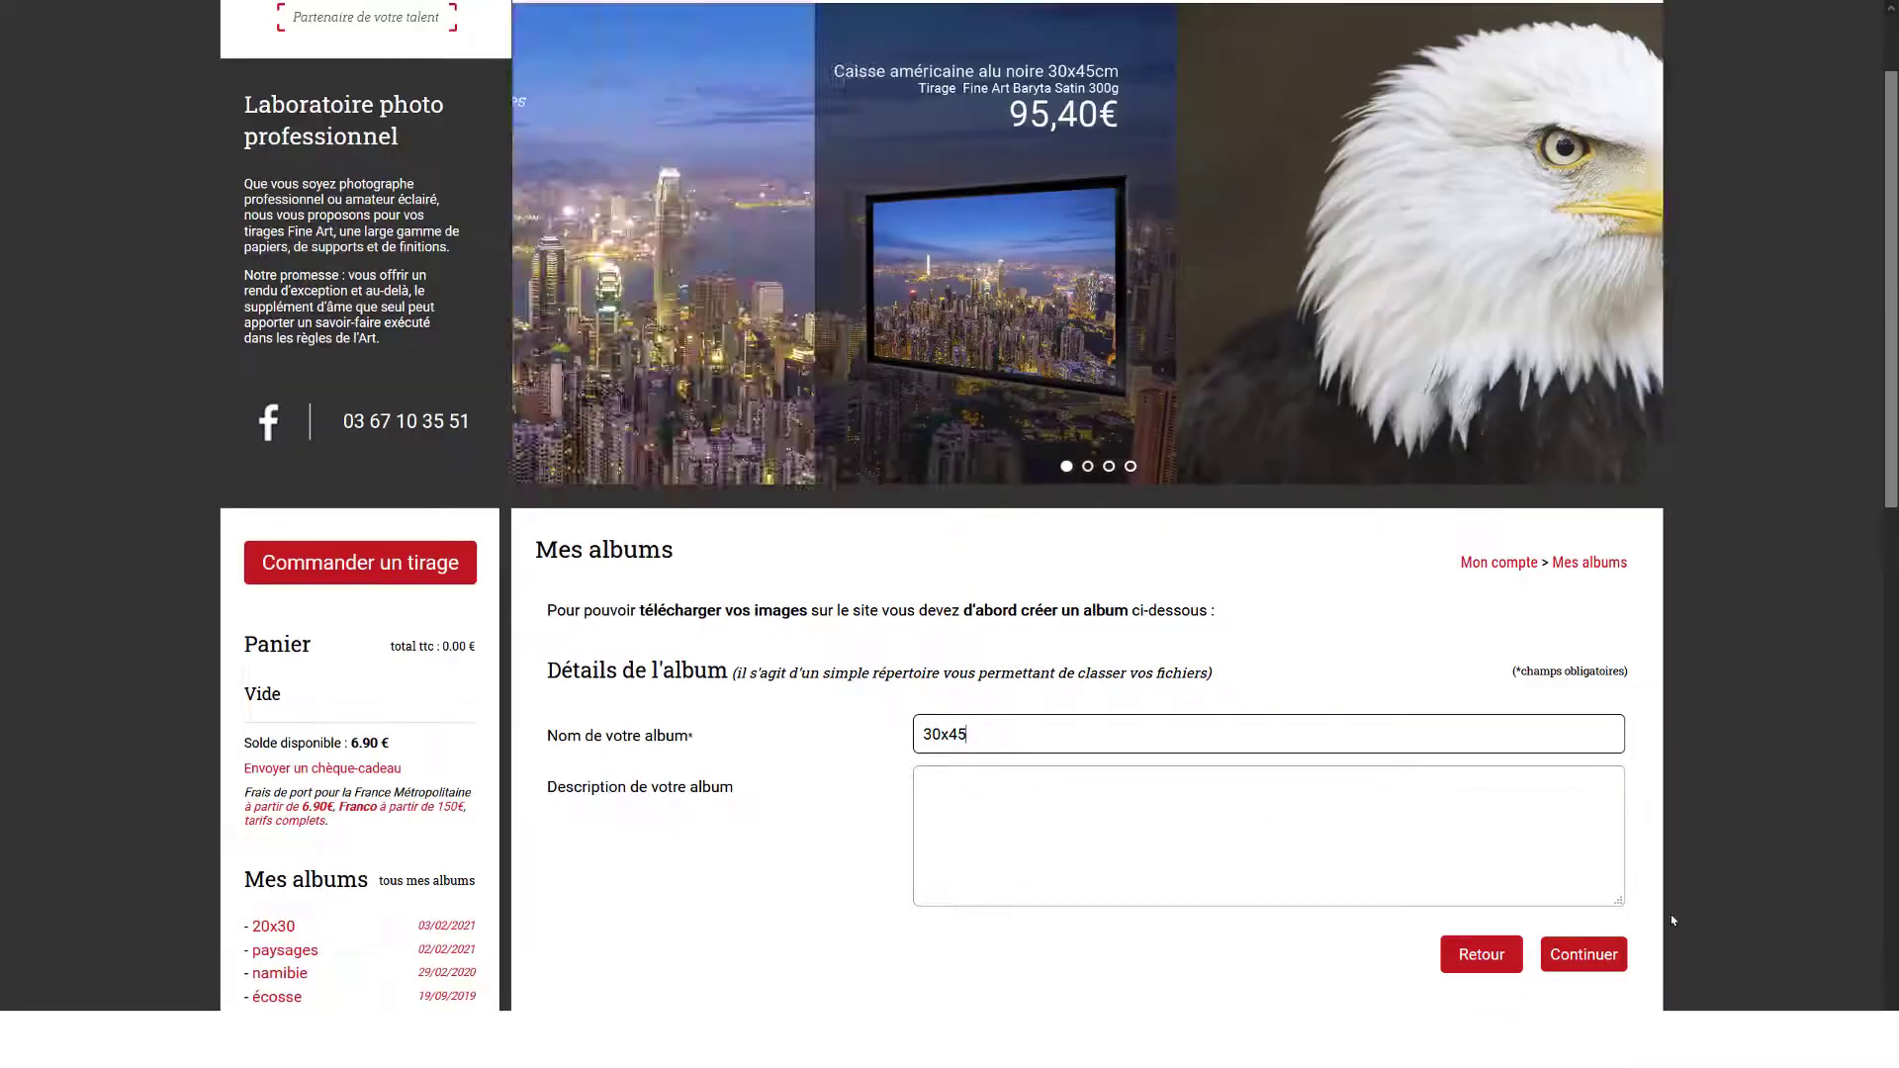
pyautogui.click(1586, 954)
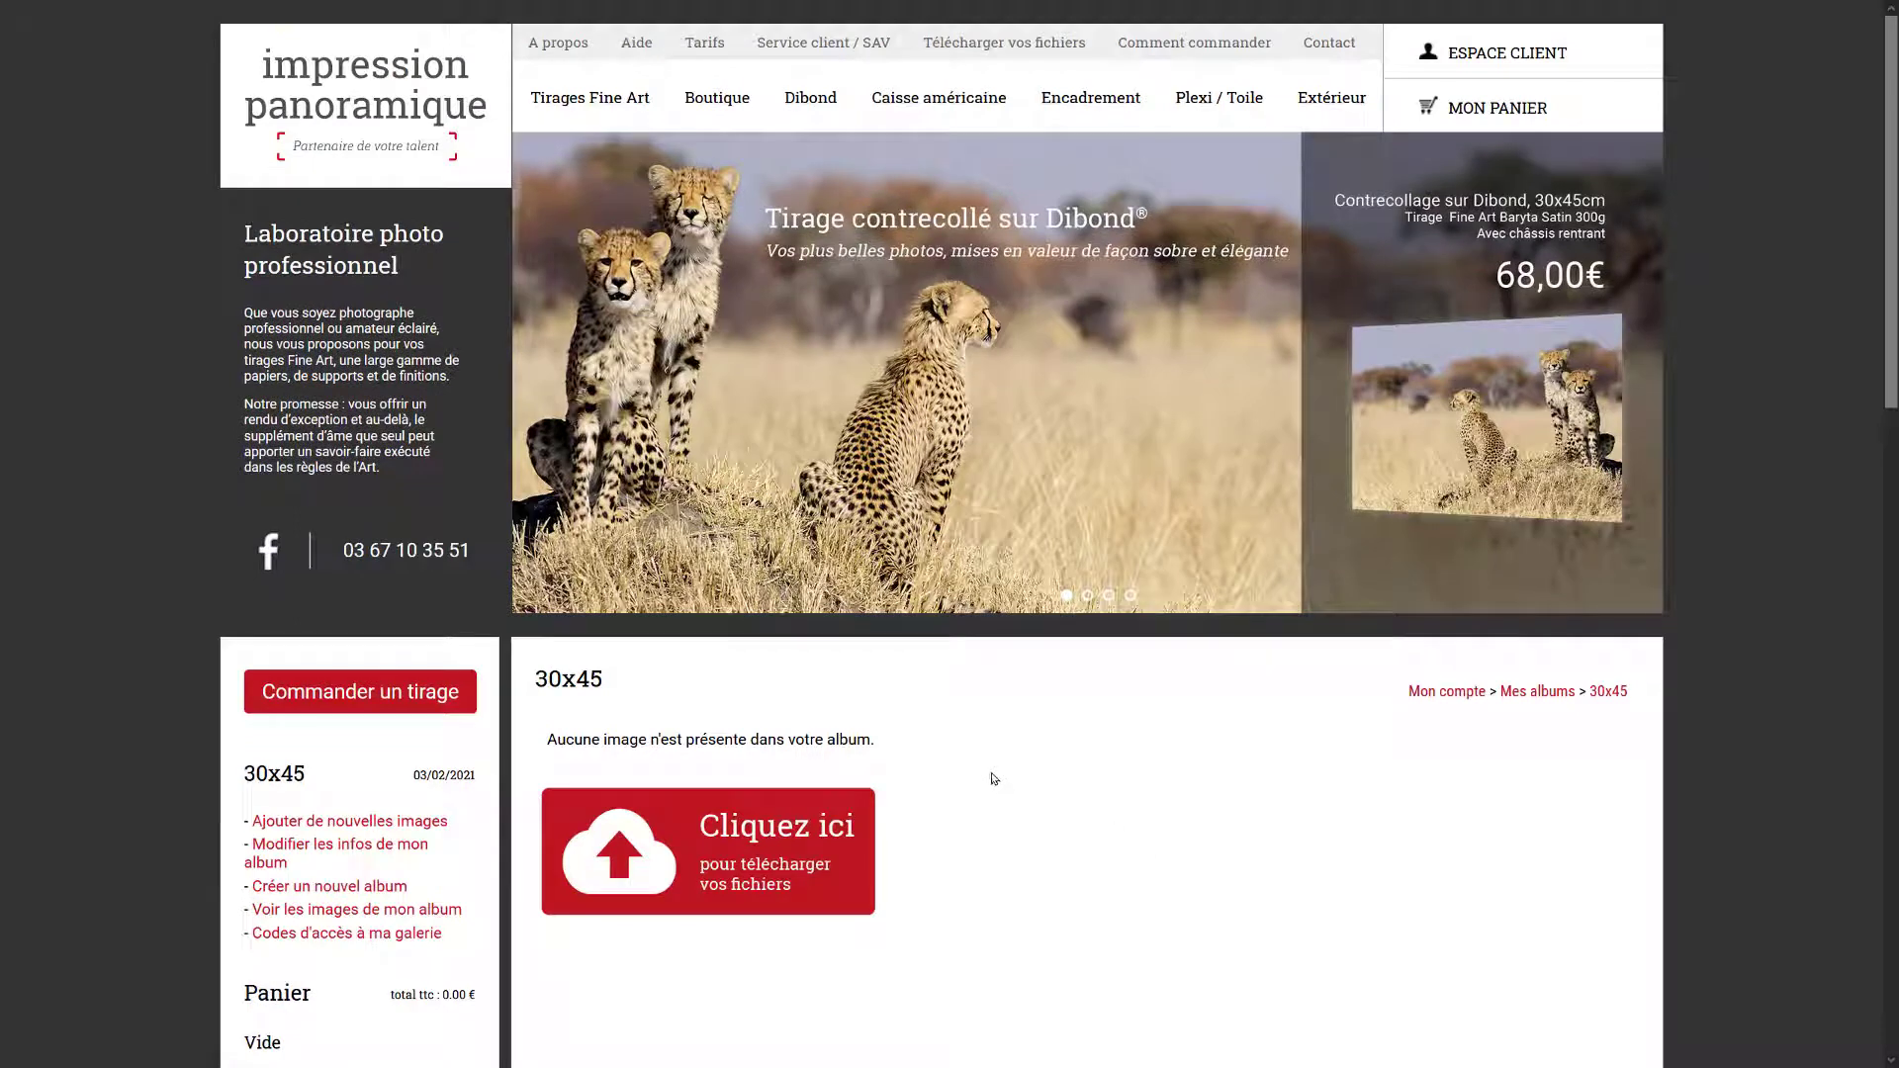
# - Upload all four JPG images from the desktop's 20x30 folder into the 30x45 album
pyautogui.click(863, 843)
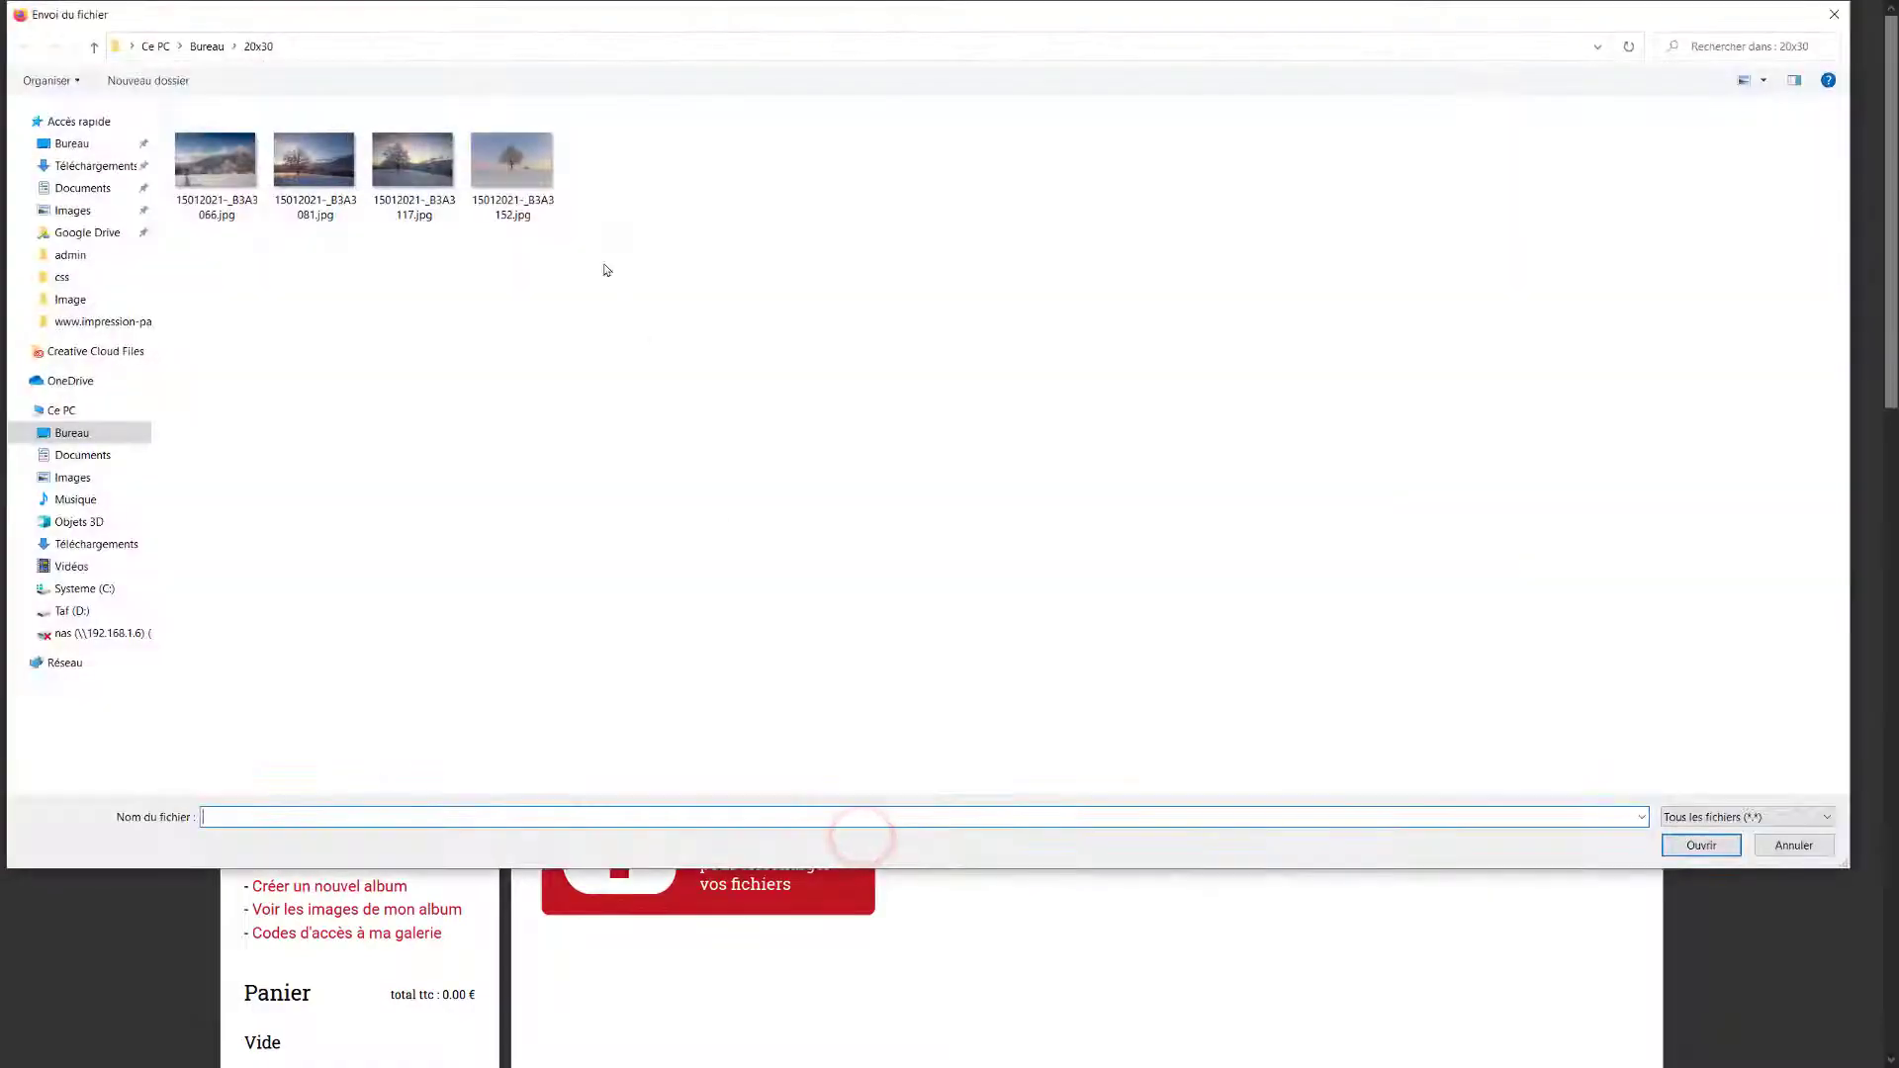
pyautogui.click(512, 157)
pyautogui.keyDown('shift'); pyautogui.click(217, 148); pyautogui.keyUp('shift')
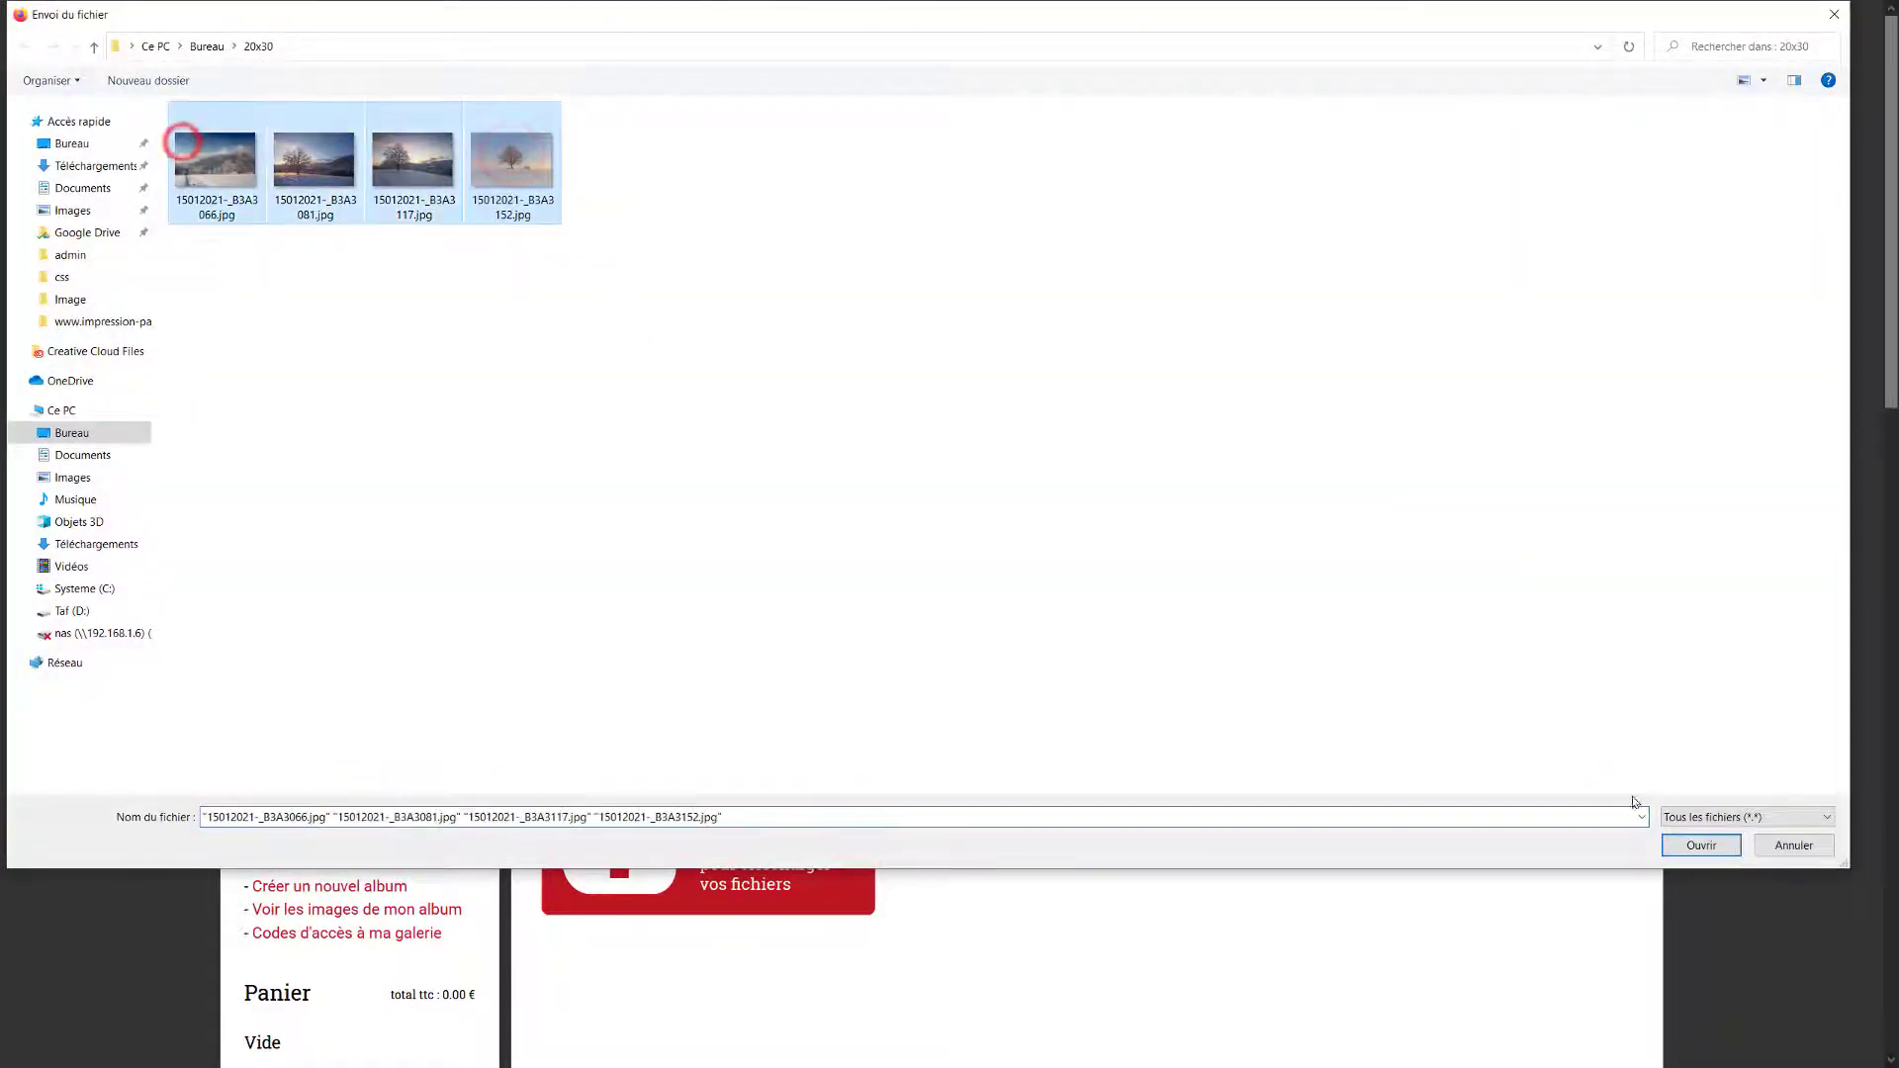
pyautogui.click(1702, 847)
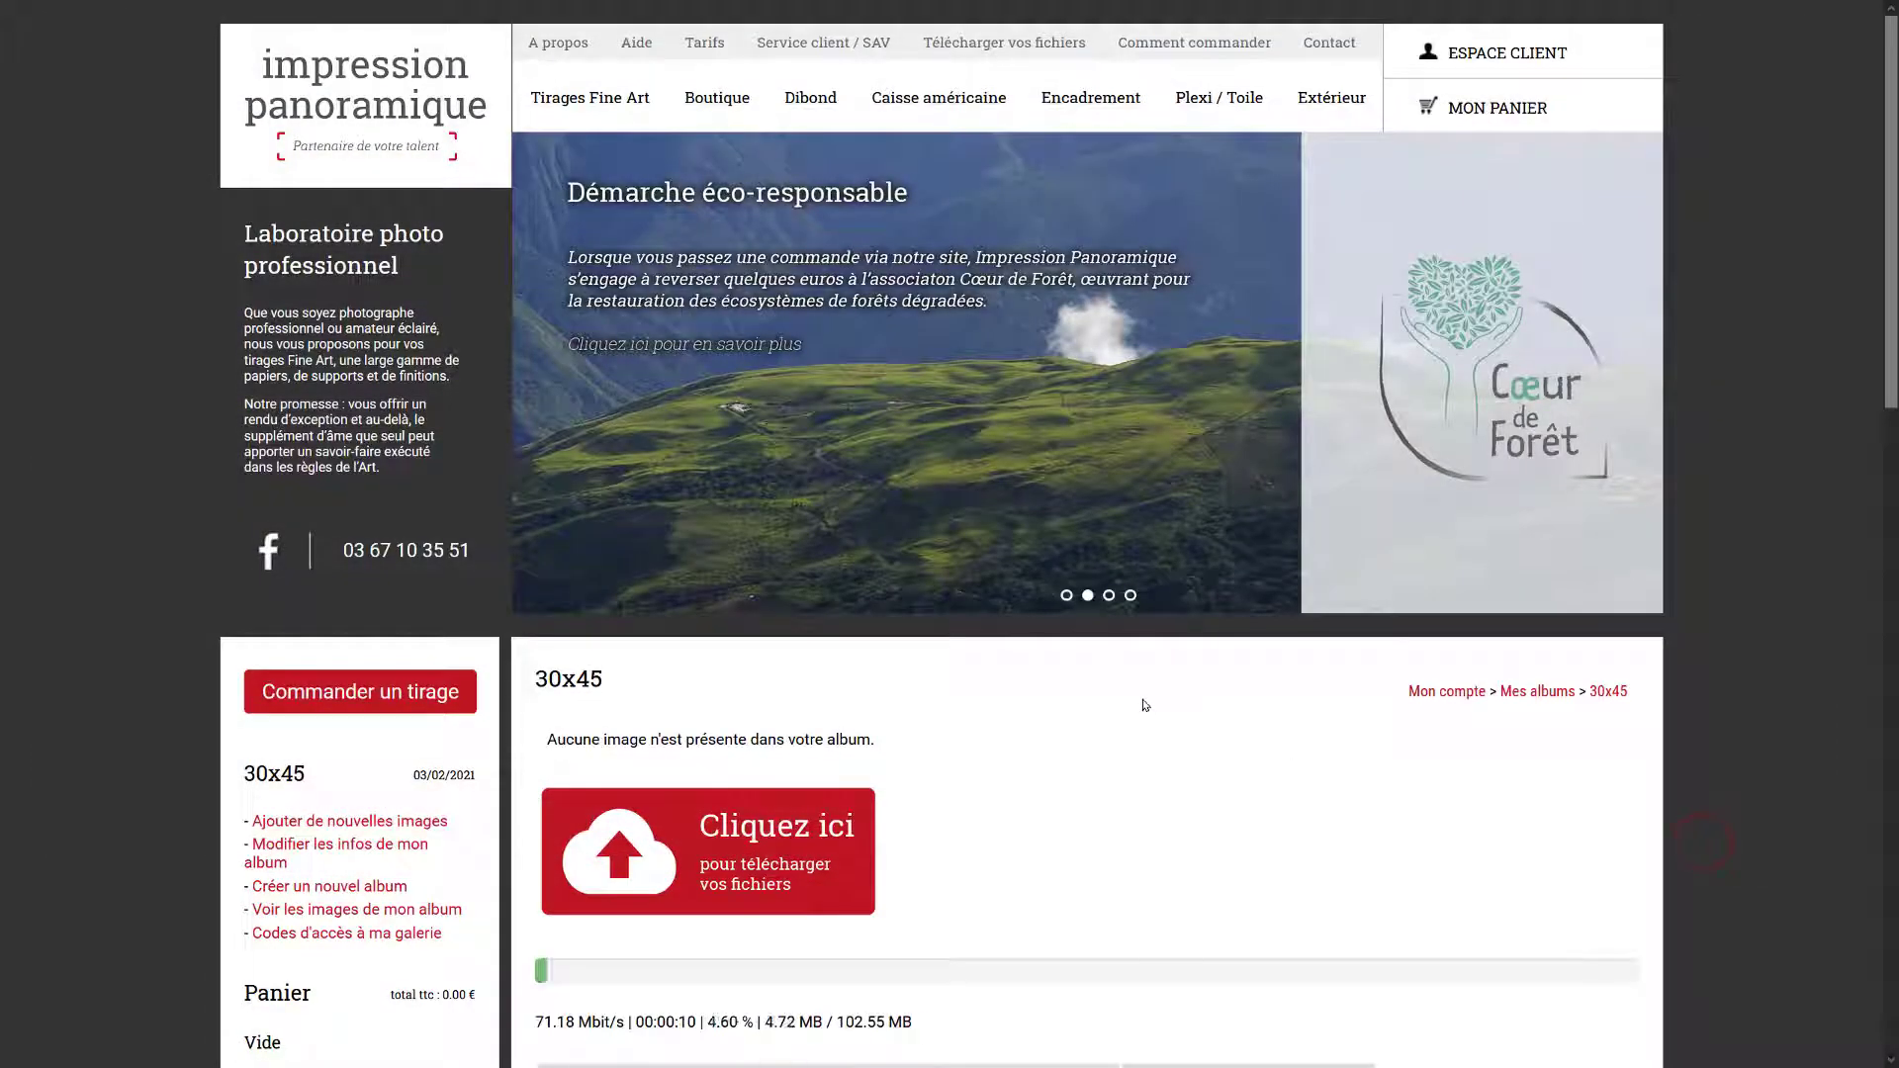
pyautogui.scroll(-4, 1146, 691)
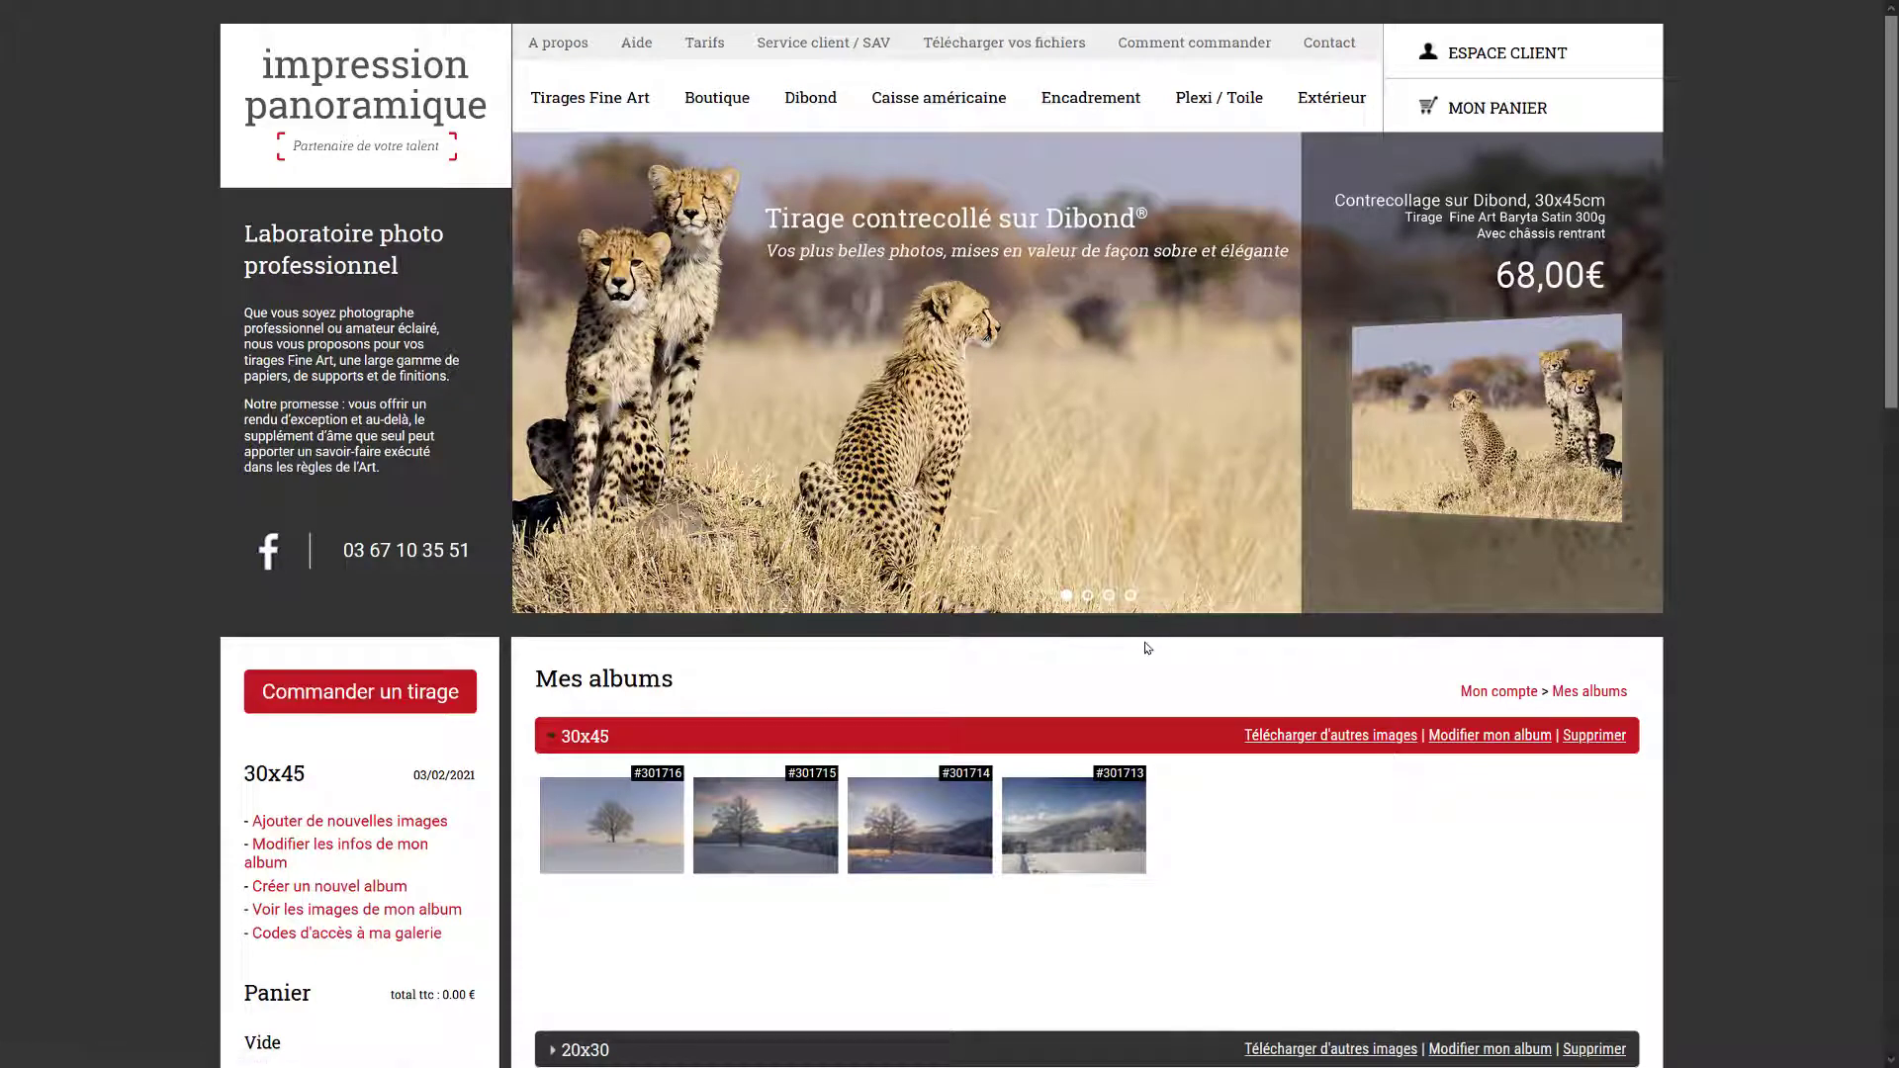
# - Start a print order for the third image, 15012021-_B3A3081.jpg, in the 30x45 album
pyautogui.scroll(-1, 1147, 648)
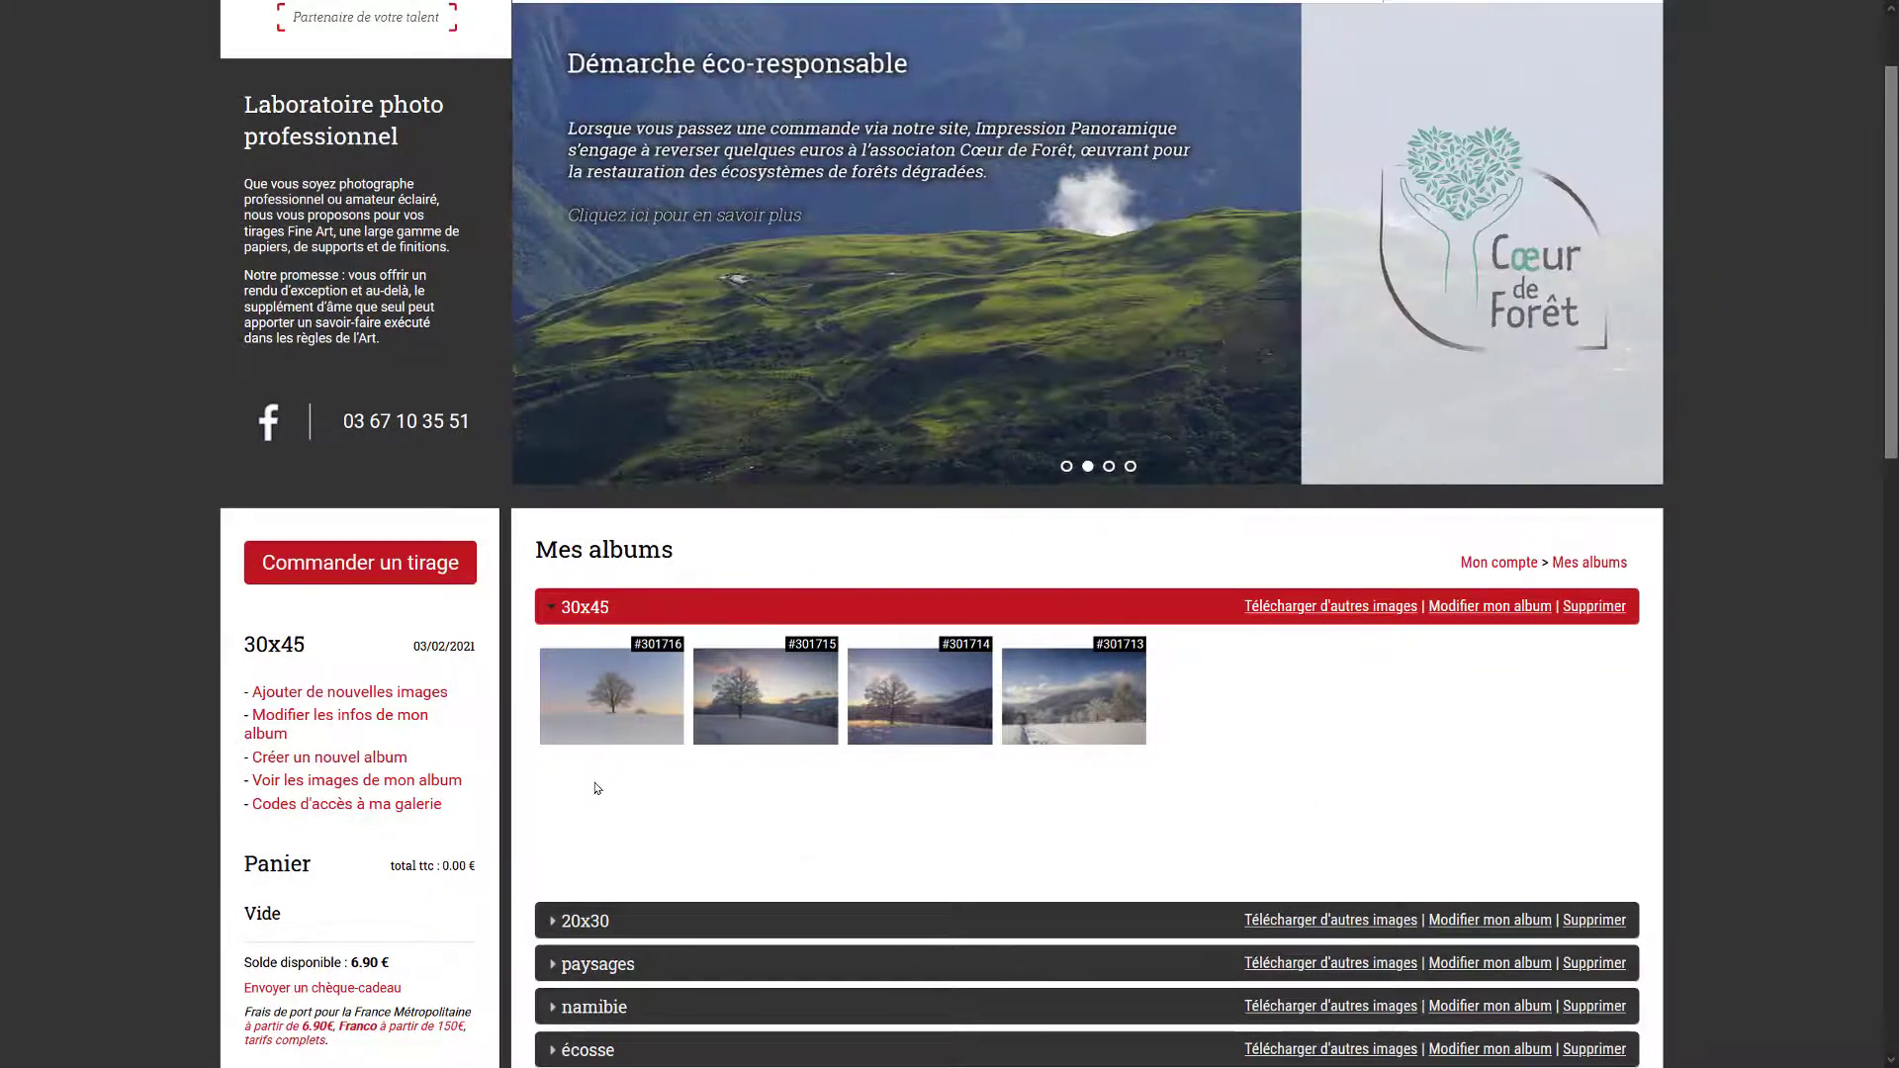
pyautogui.moveTo(600, 752)
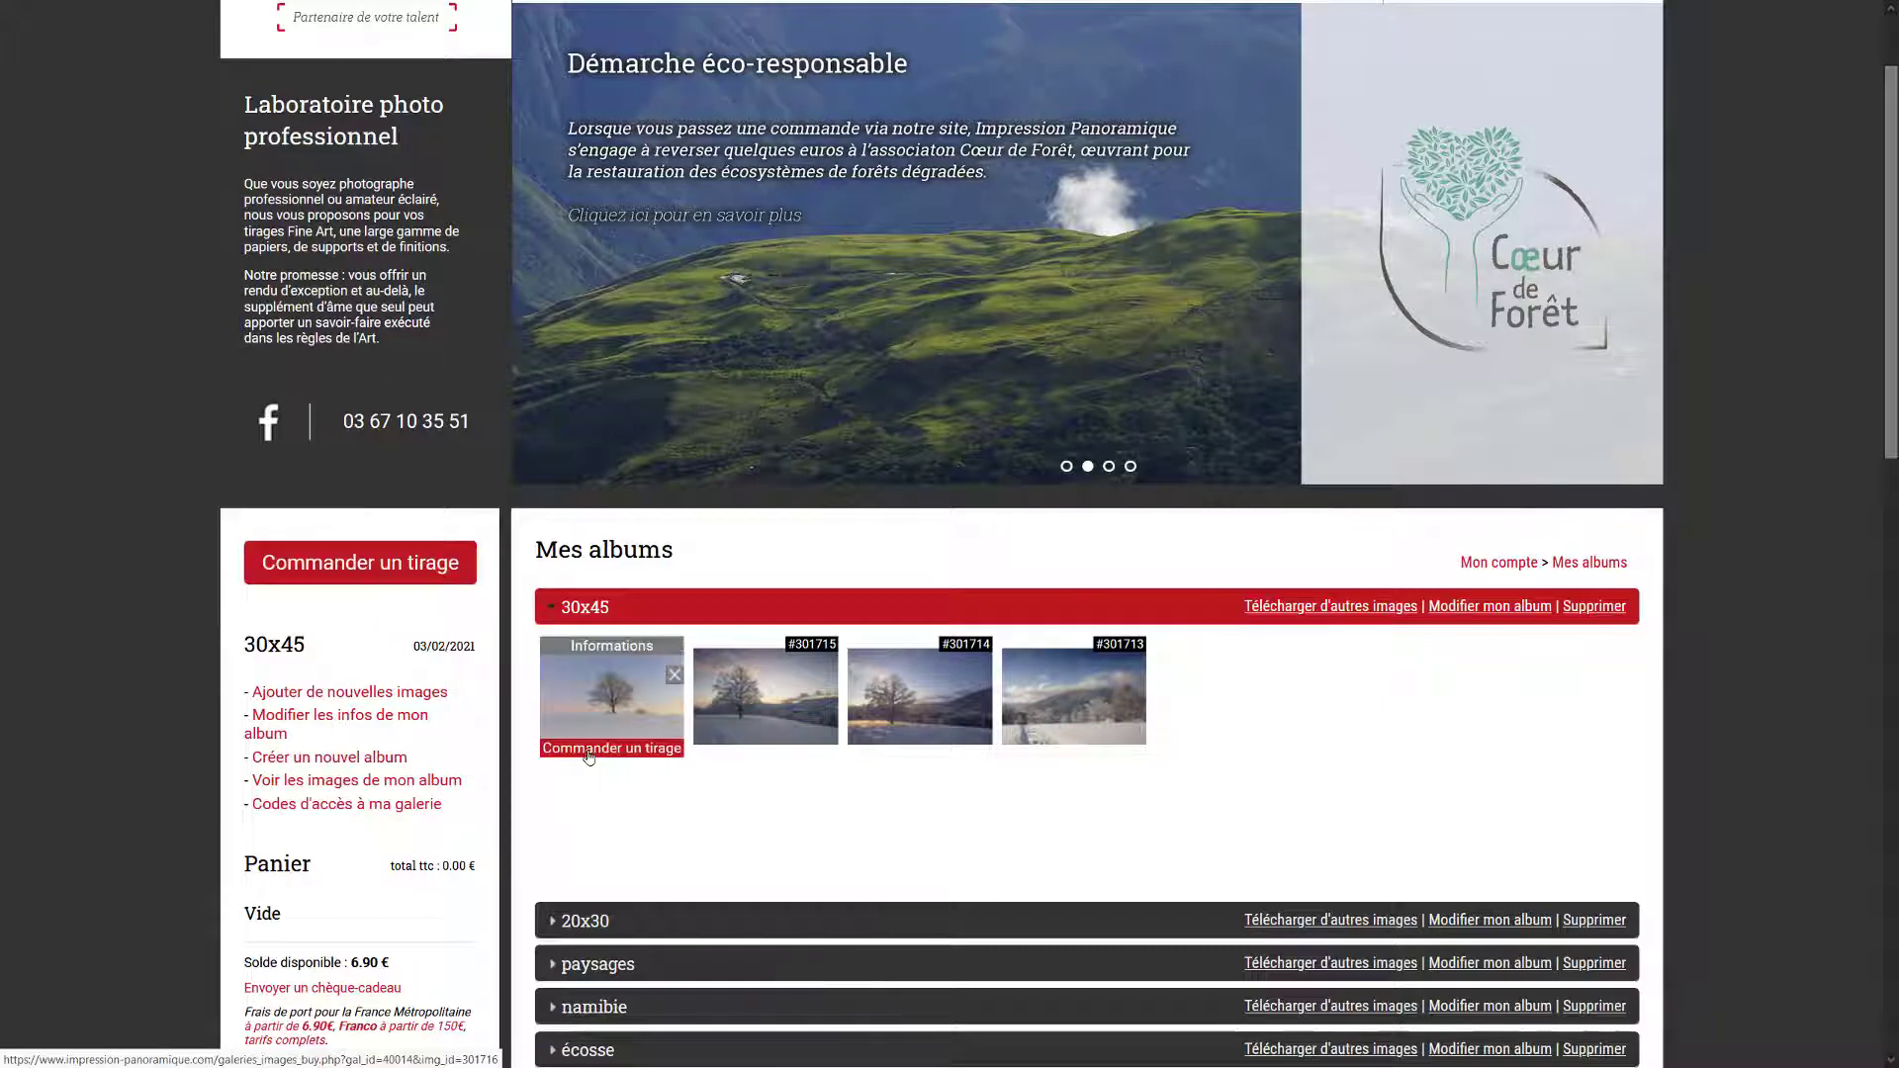
pyautogui.moveTo(699, 751)
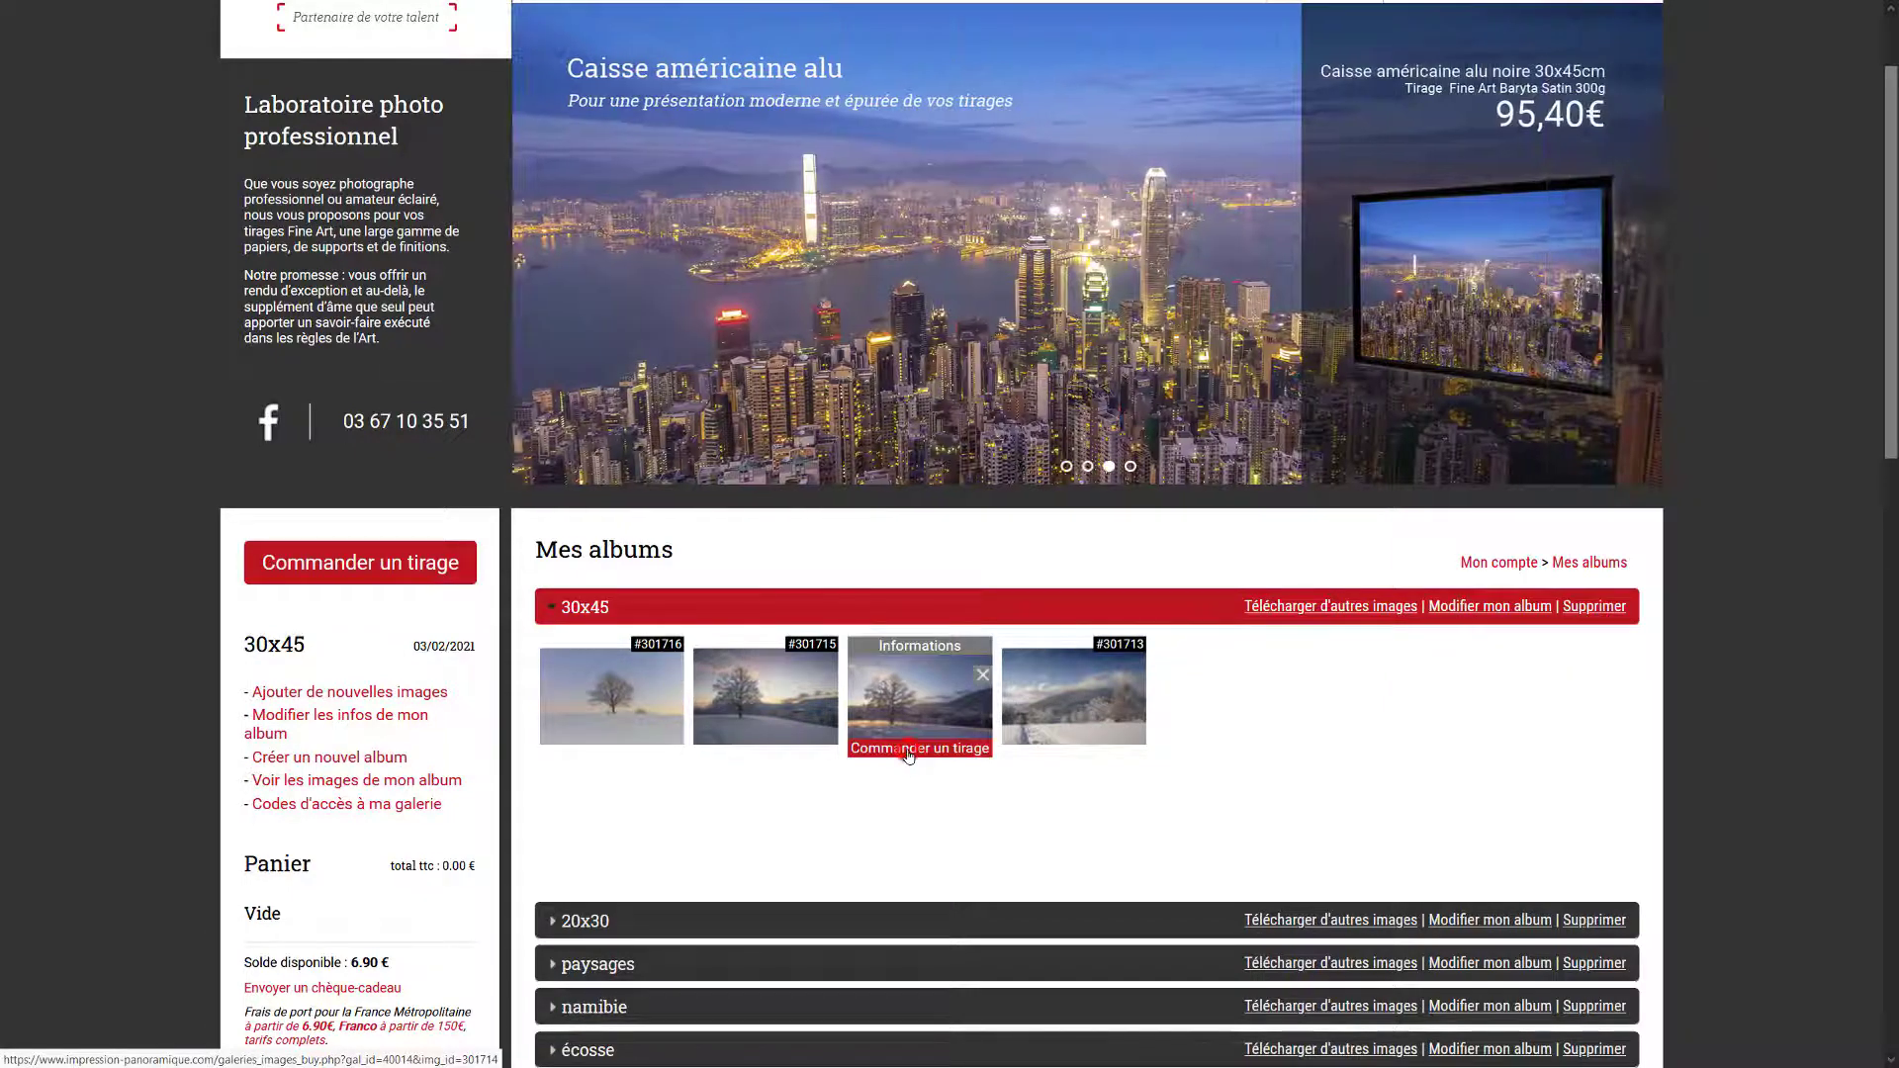
pyautogui.click(908, 752)
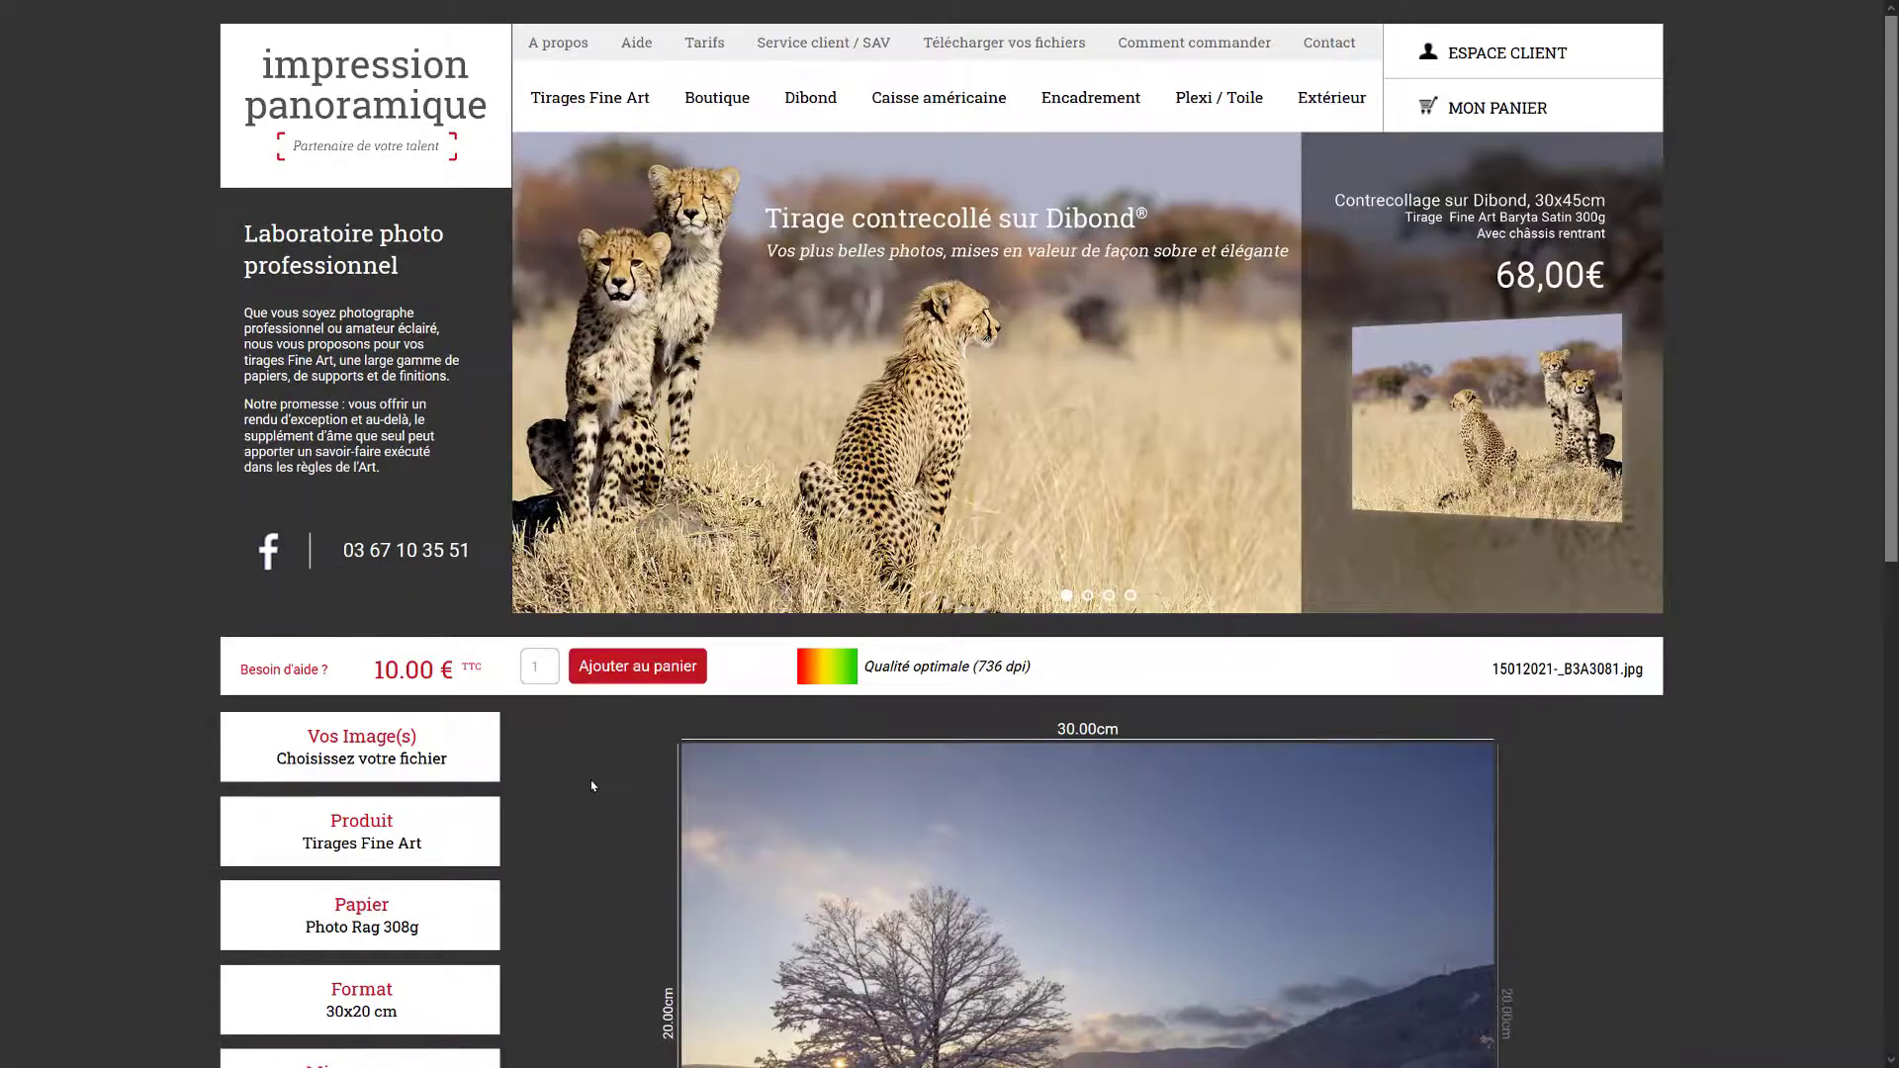
# - Open the print order's image selection and look through the 20x30 and 30x45 albums
pyautogui.scroll(-5, 592, 786)
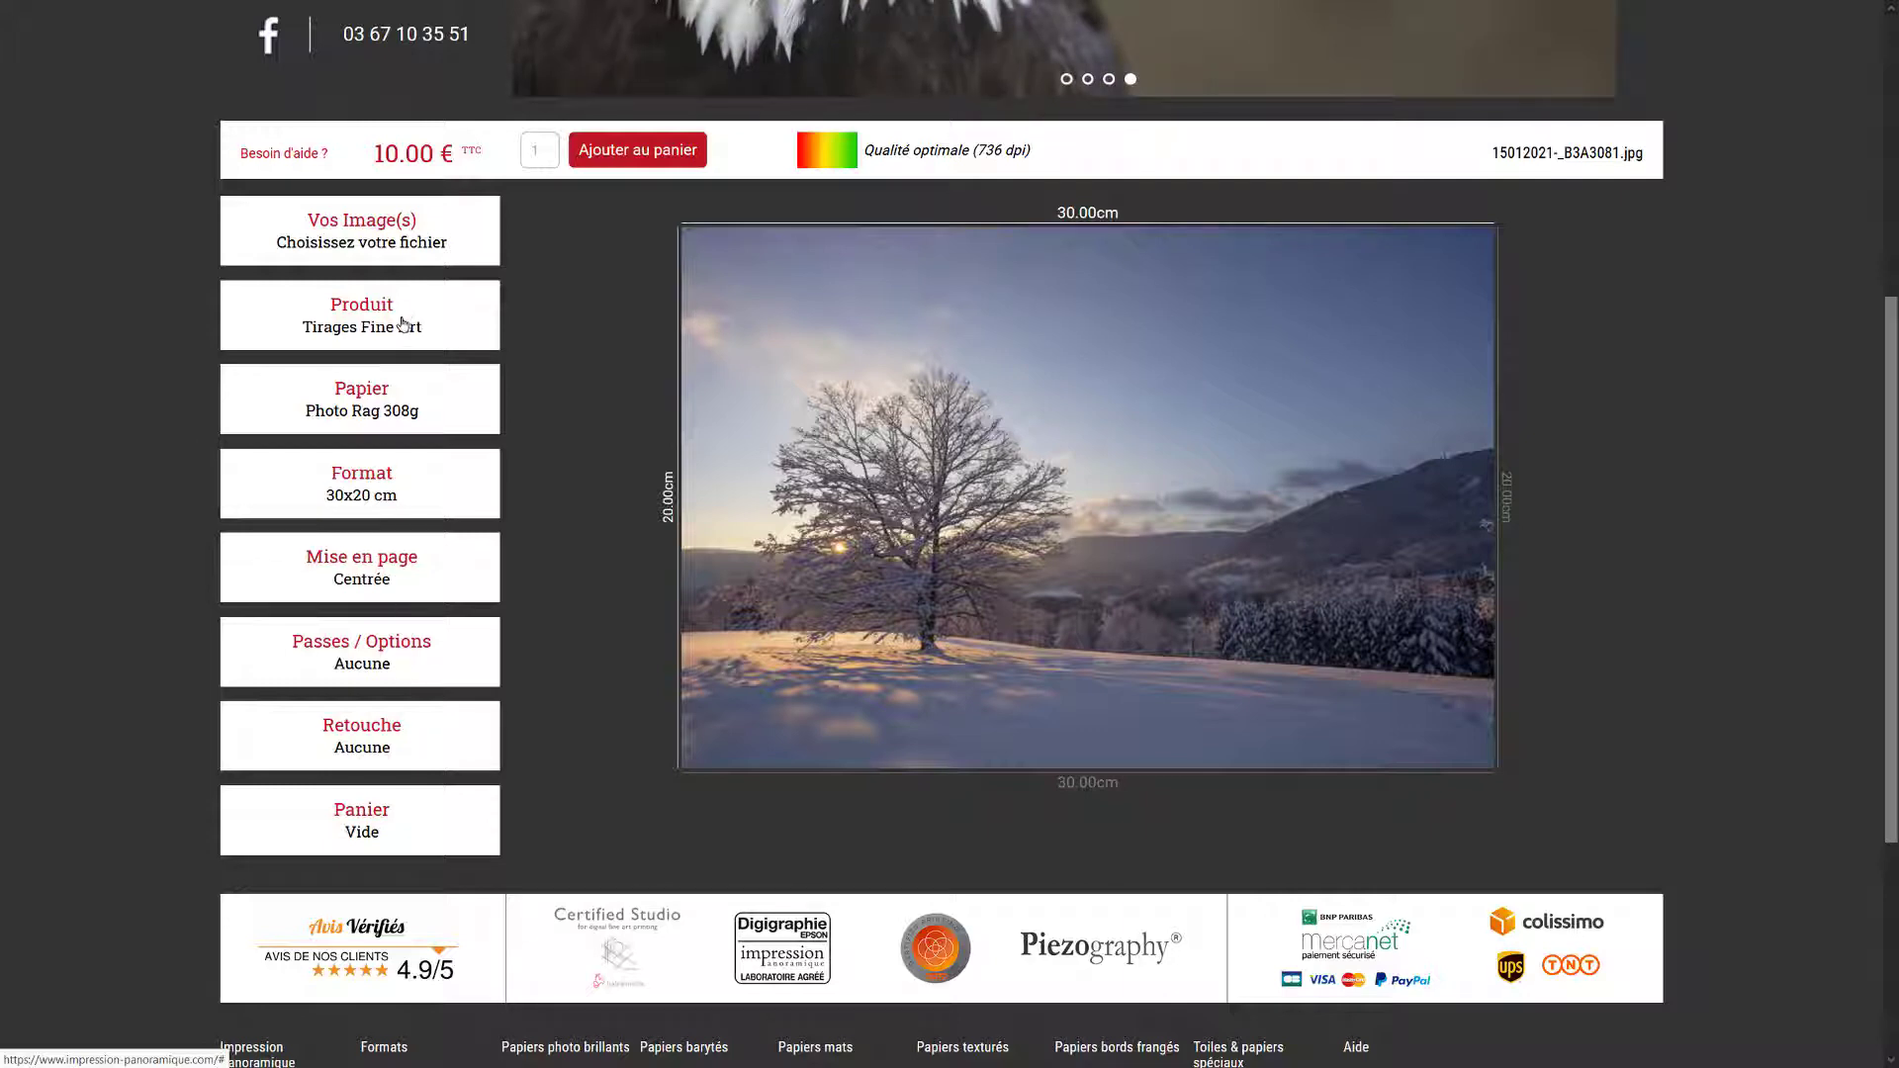
pyautogui.click(387, 230)
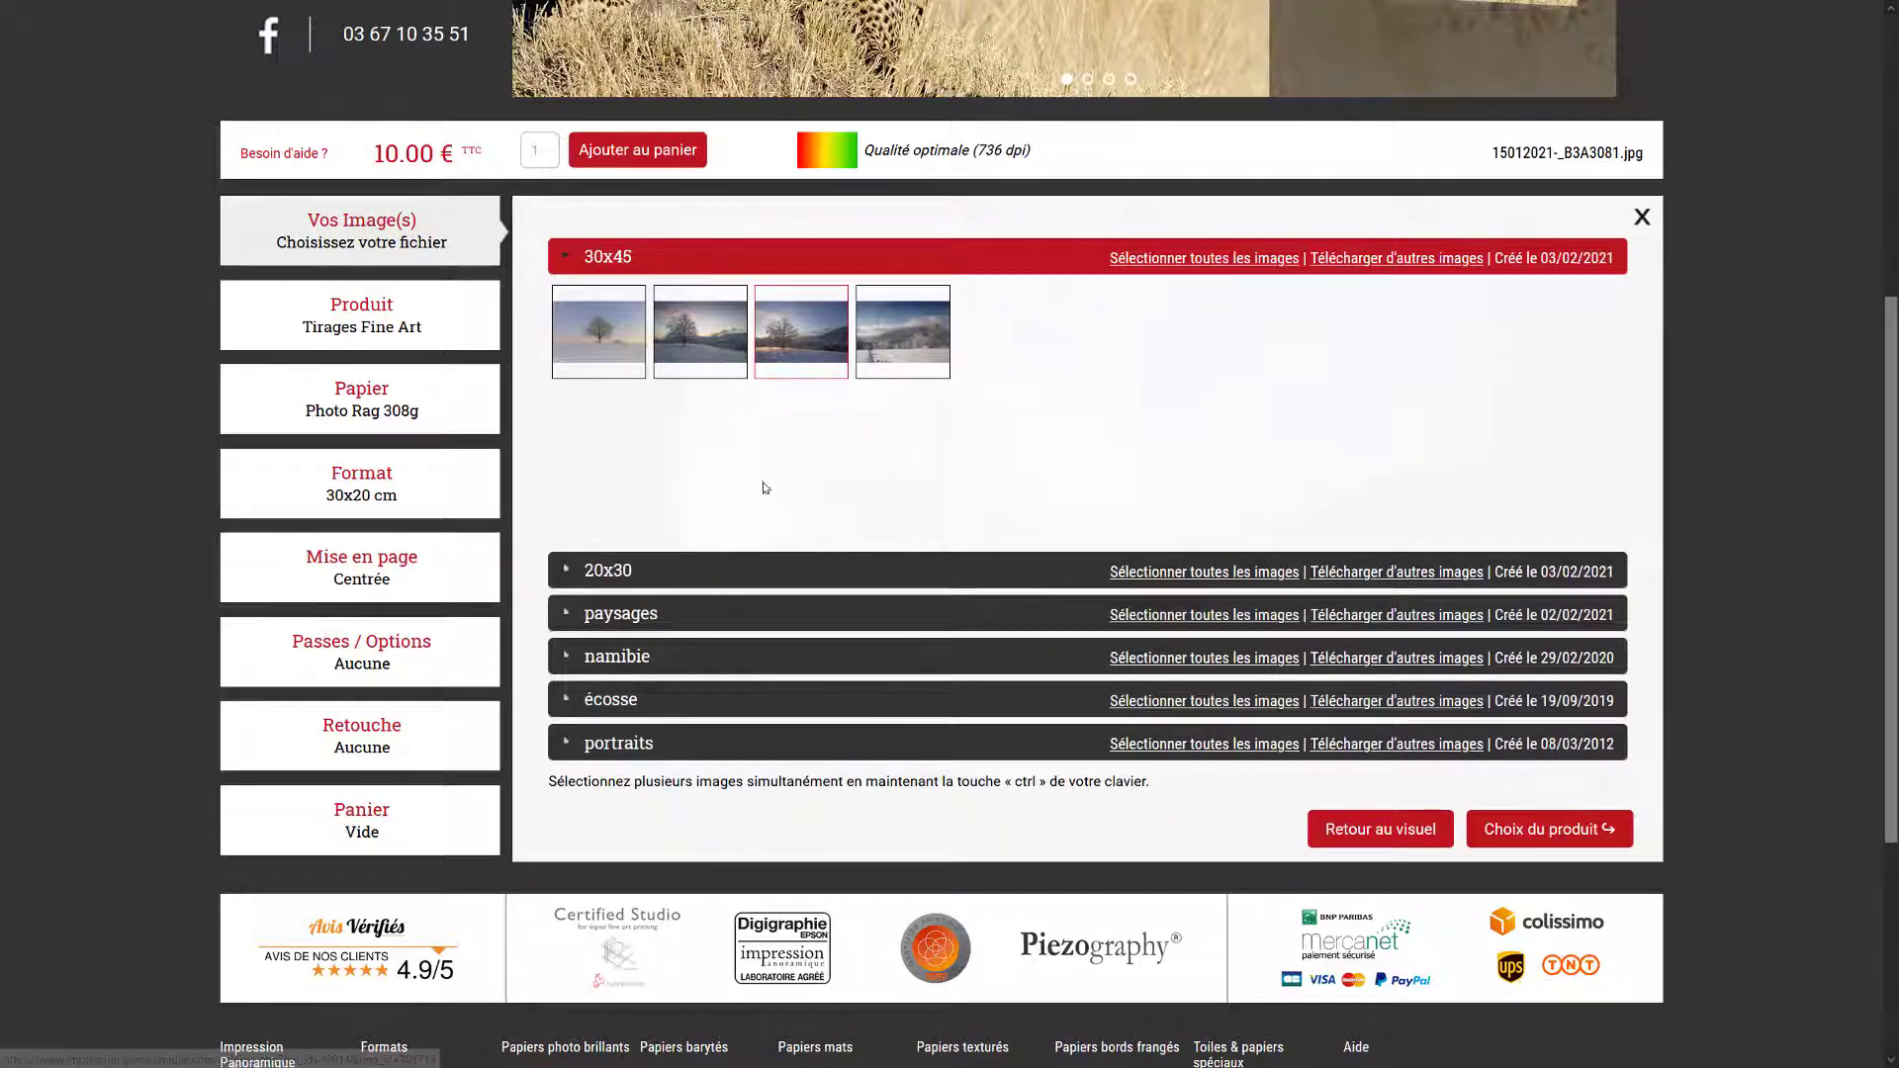
pyautogui.click(741, 567)
pyautogui.click(786, 257)
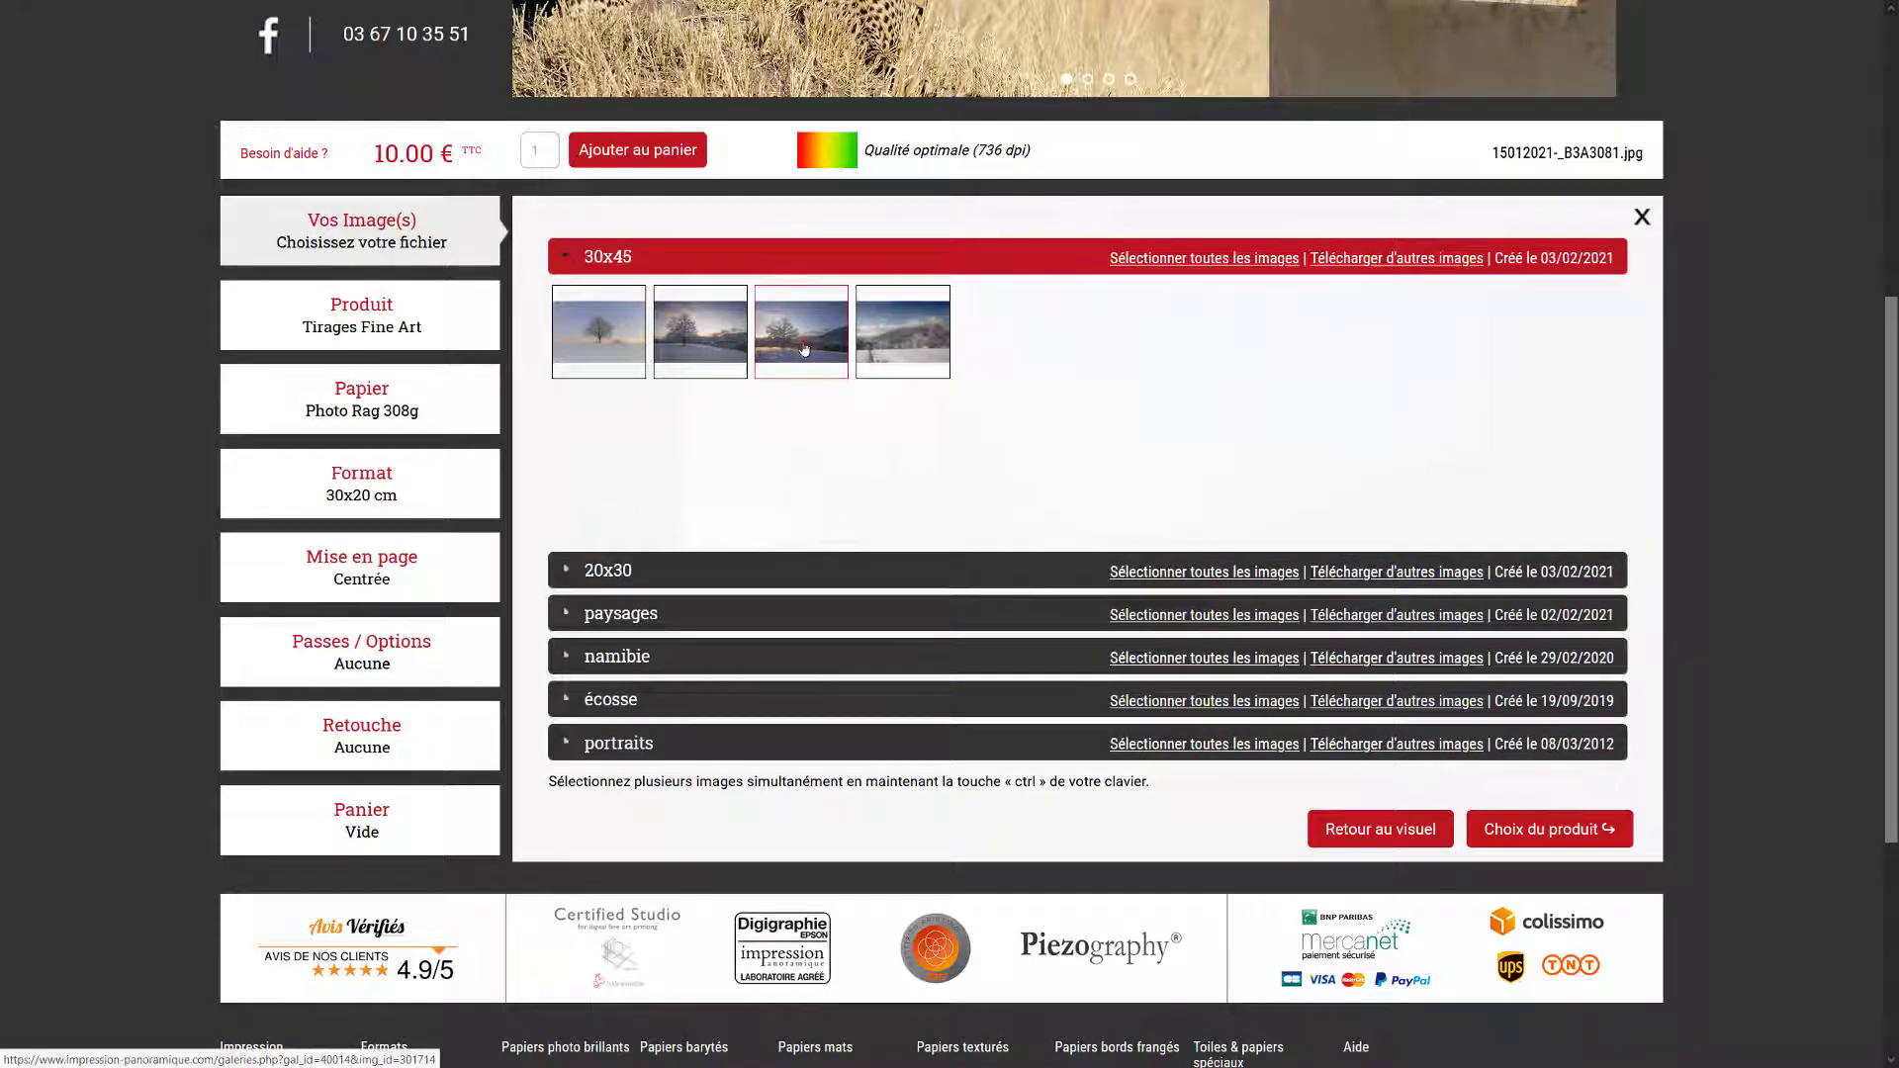
# - Select 15012021-_B3A3066.jpg and two more images in the 30x45 album, and extend the selection to all its images
pyautogui.click(884, 331)
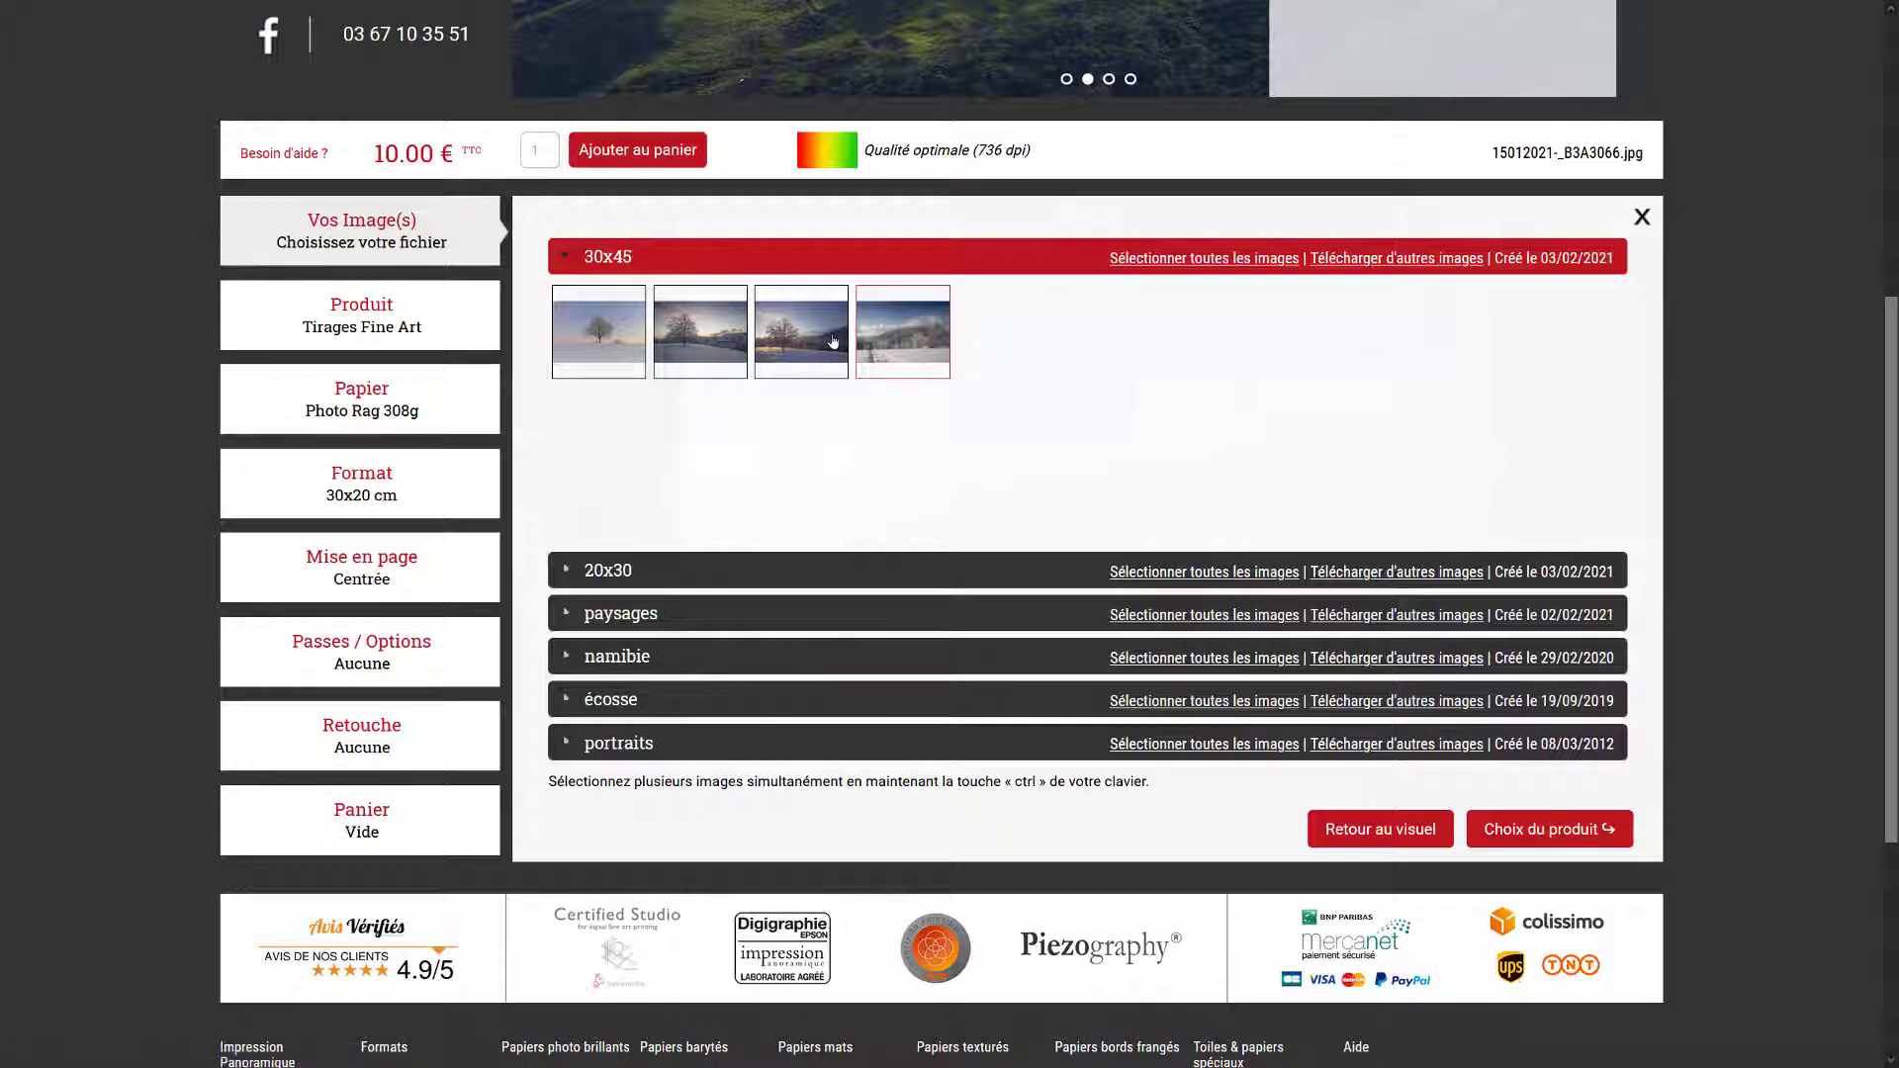
pyautogui.keyDown('ctrl'); pyautogui.click(806, 340); pyautogui.keyUp('ctrl')
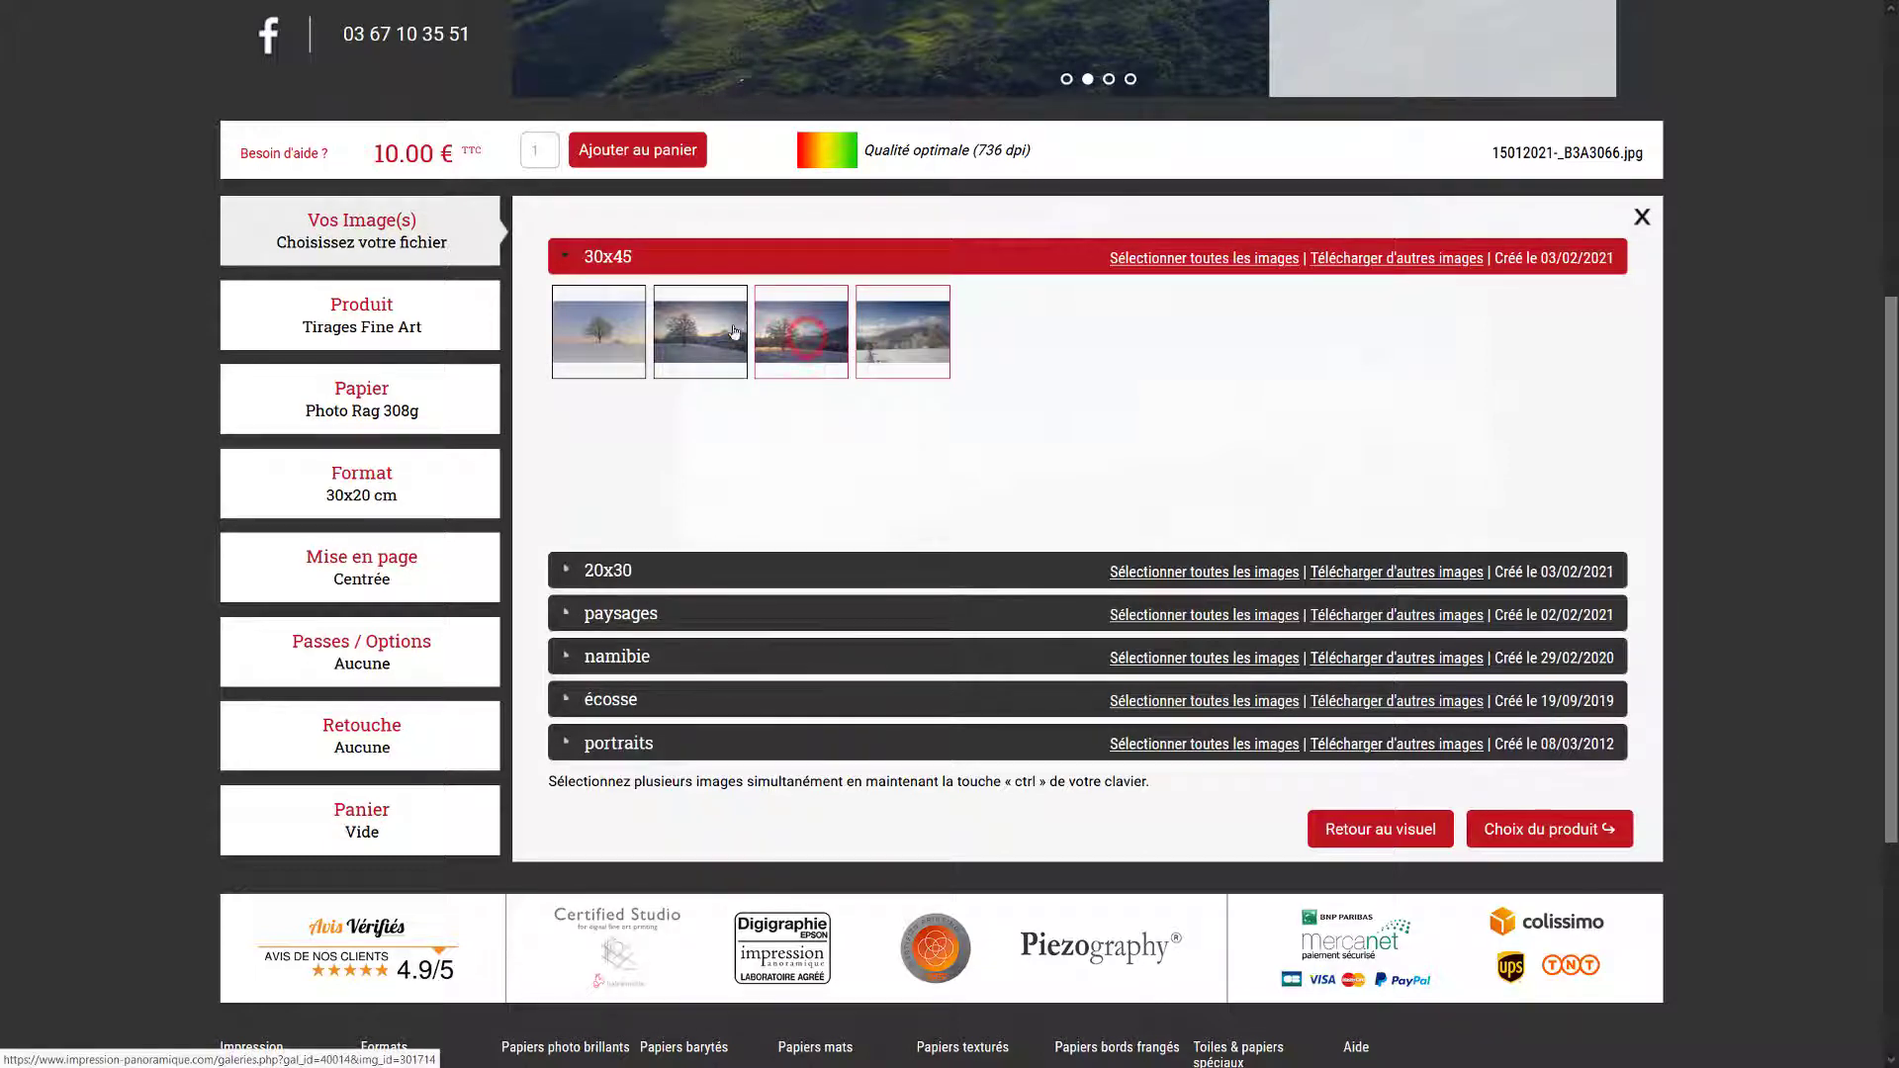
pyautogui.keyDown('ctrl'); pyautogui.click(734, 331); pyautogui.keyUp('ctrl')
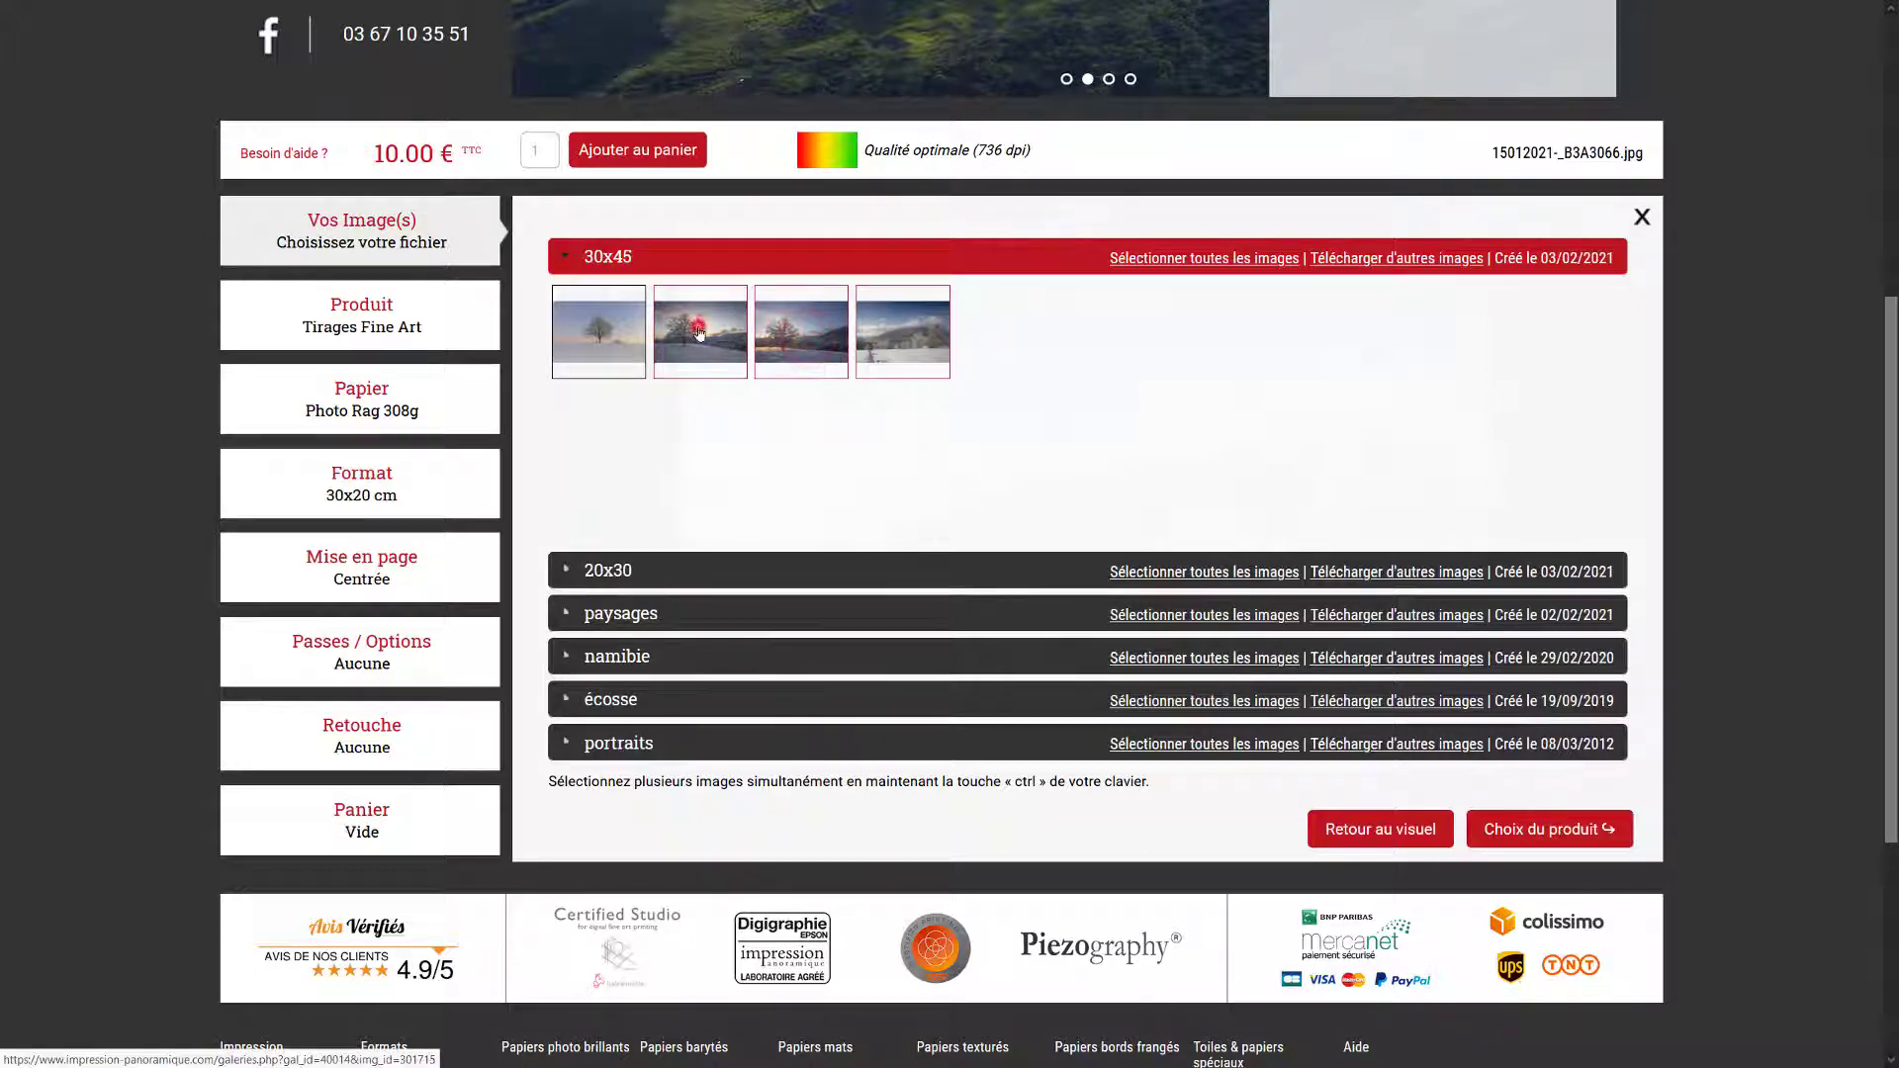
pyautogui.click(1217, 259)
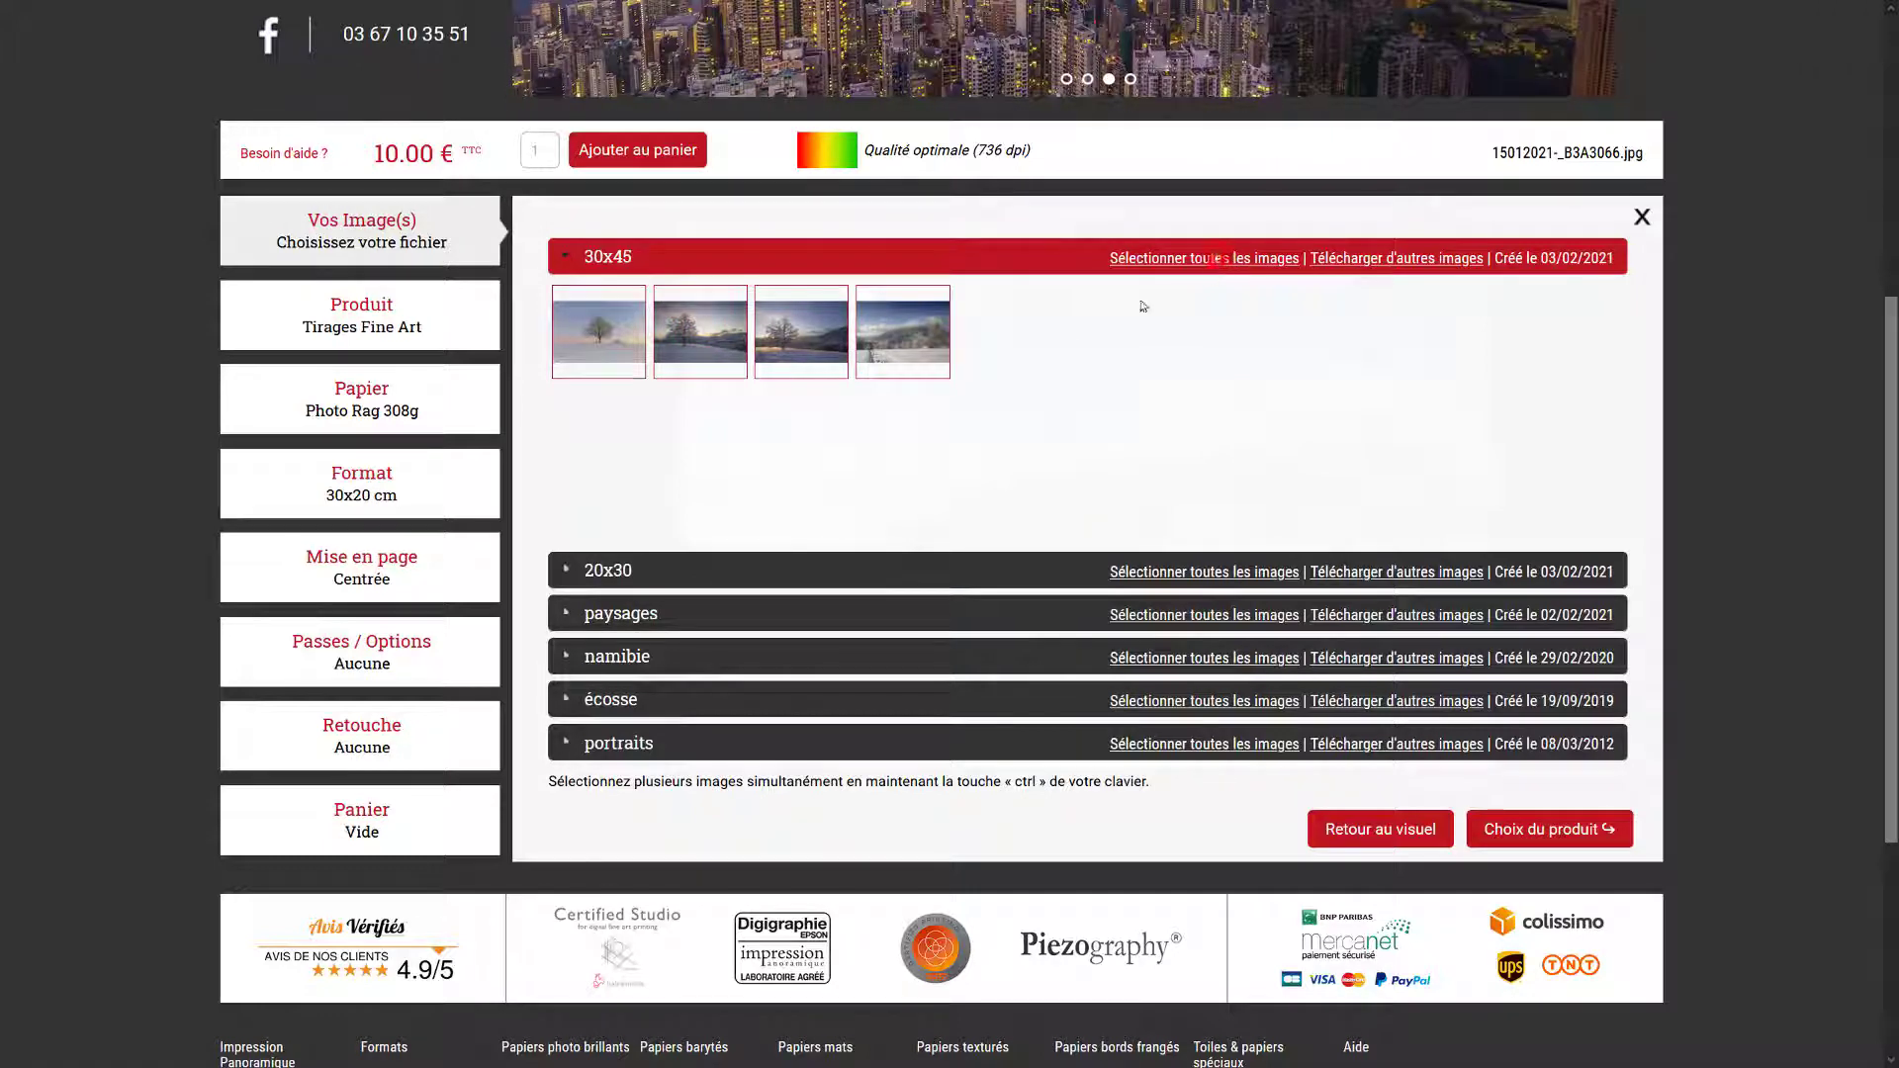
# - Clear the multiple selection, choose only 15012021-_B3A3081.jpg and return to the print preview
pyautogui.click(828, 416)
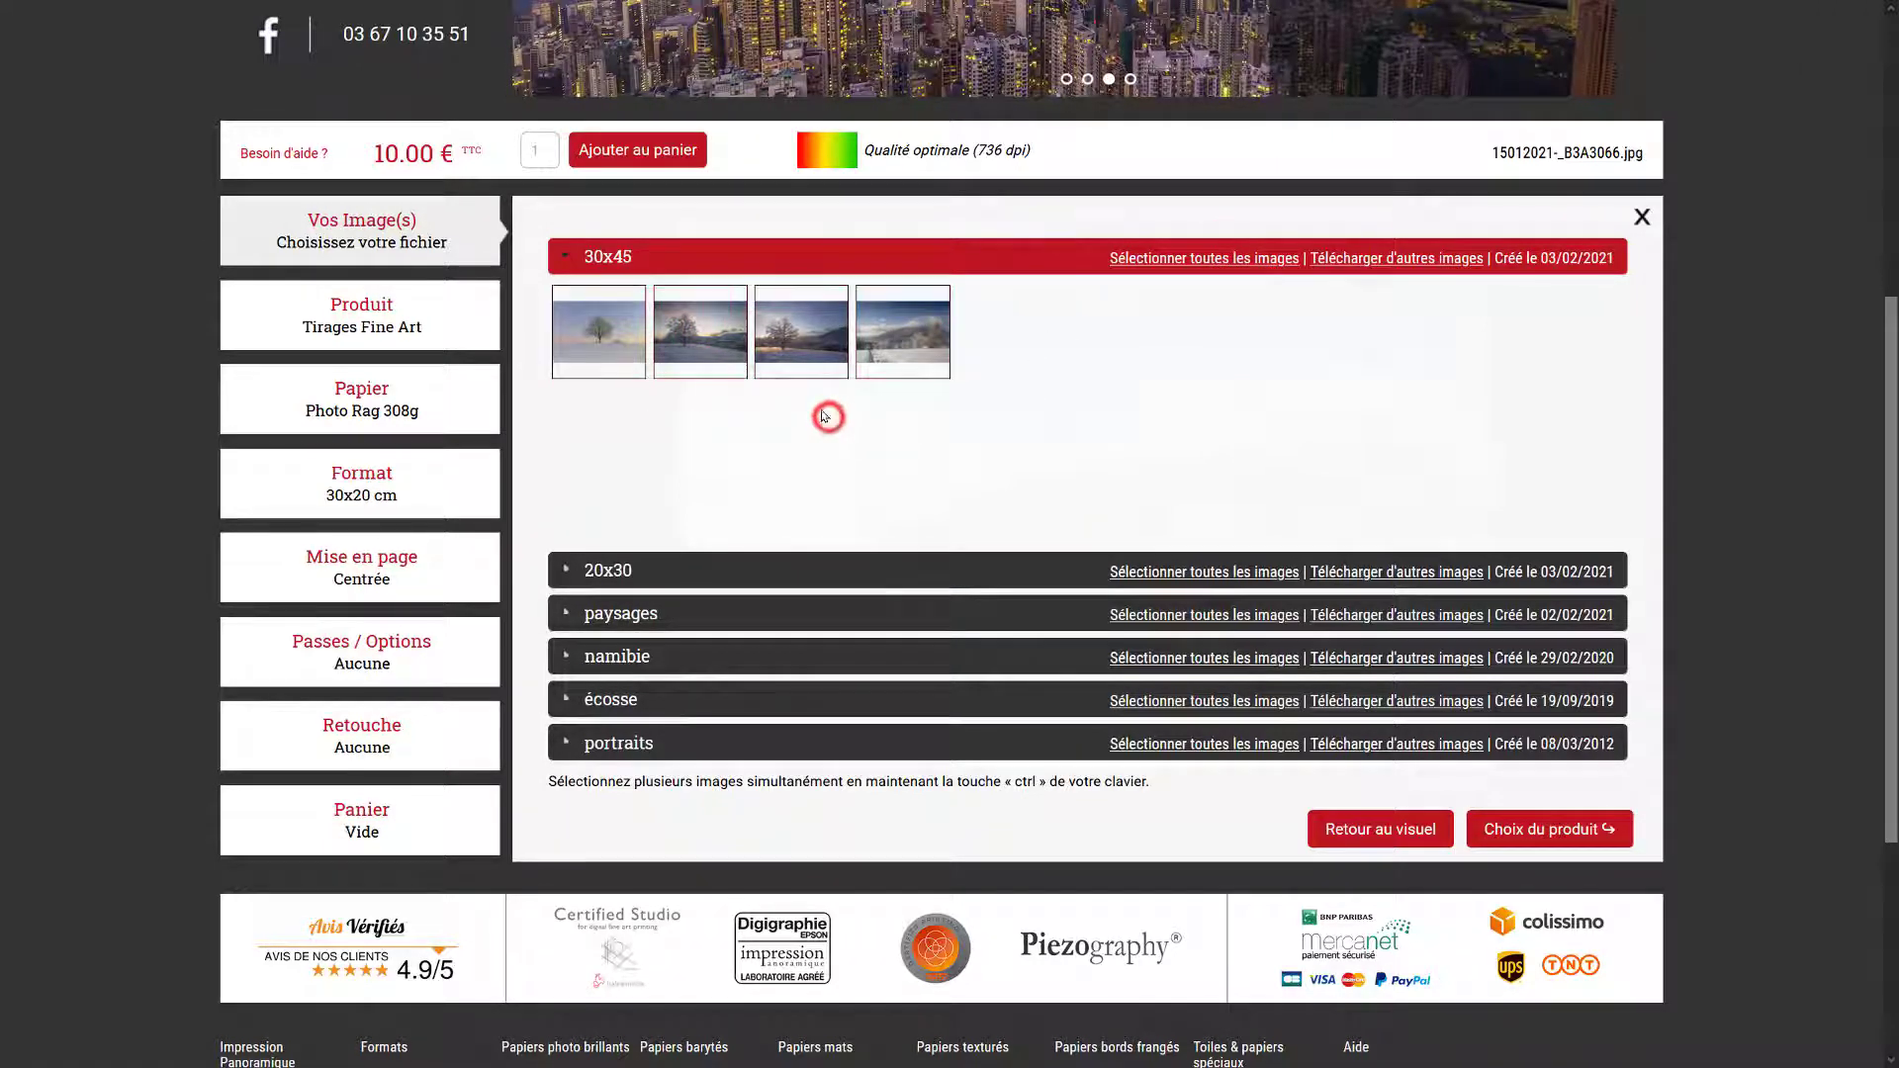
pyautogui.click(814, 356)
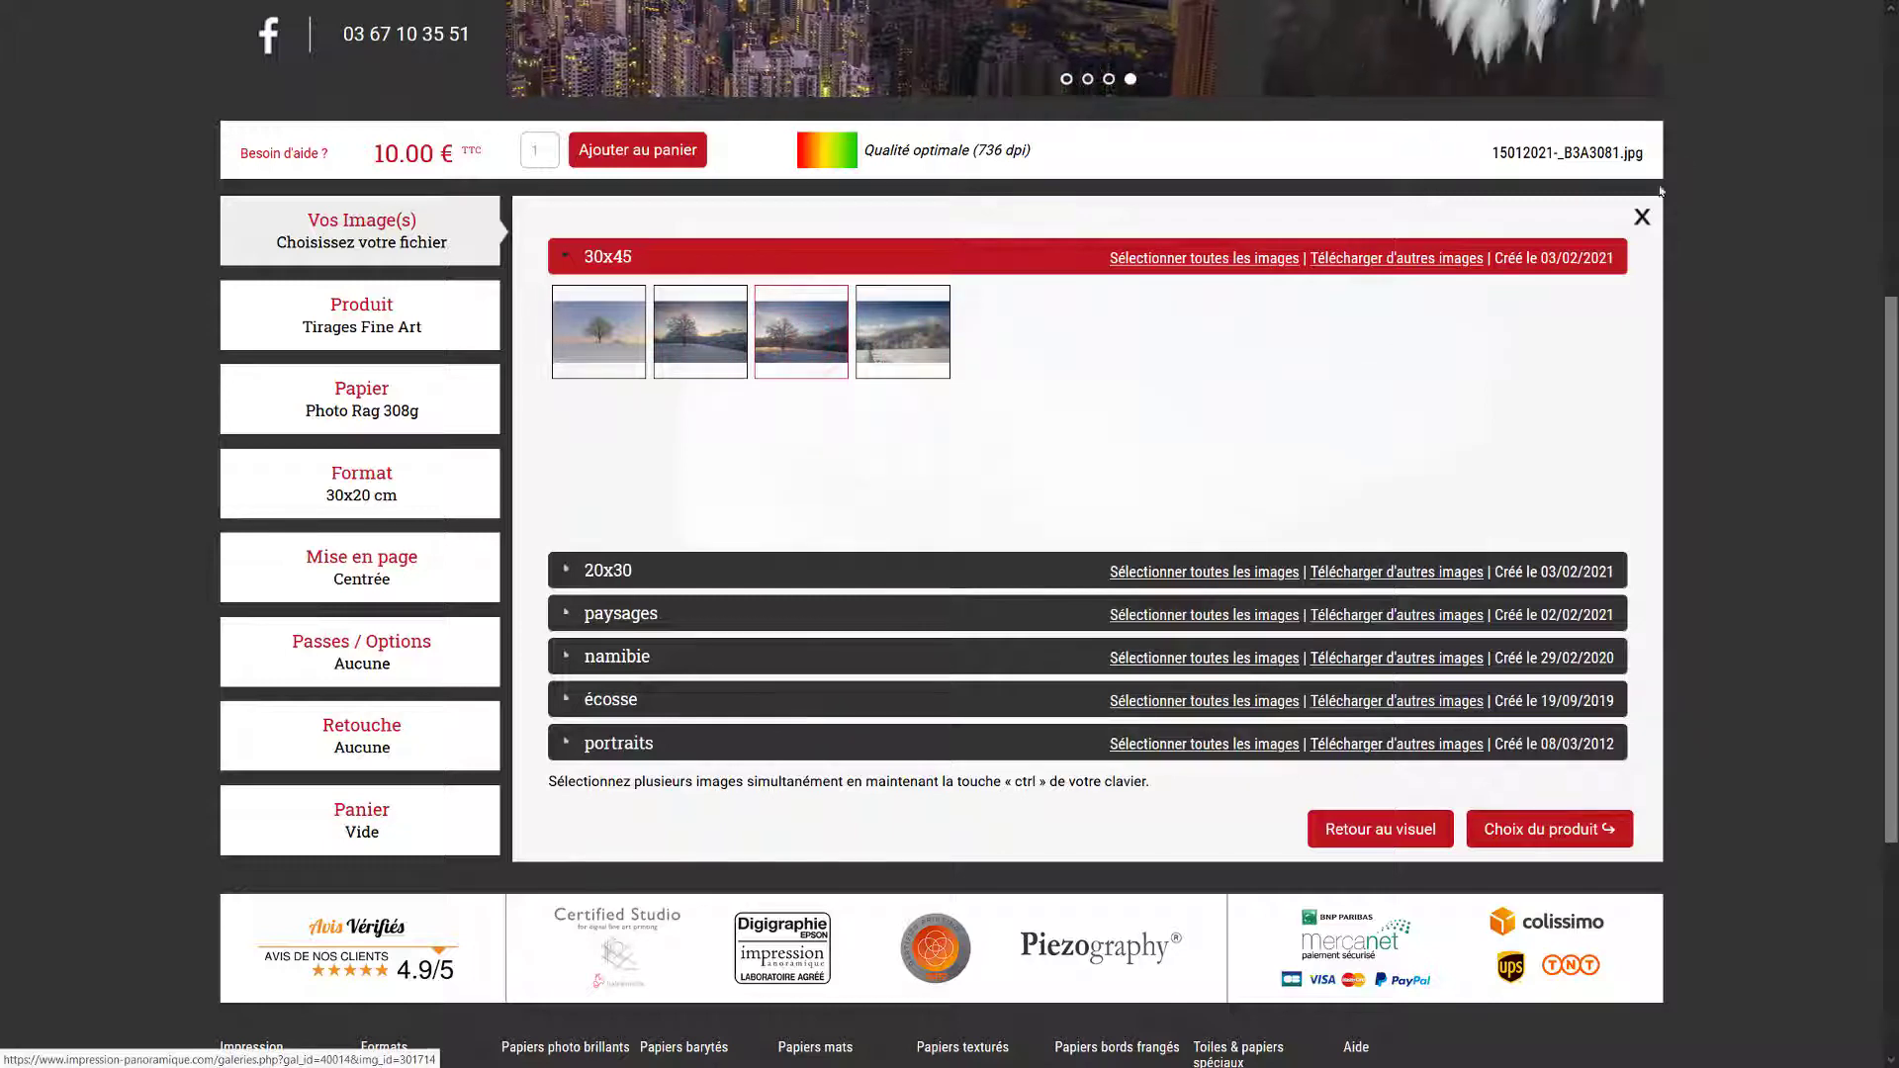
pyautogui.click(1641, 216)
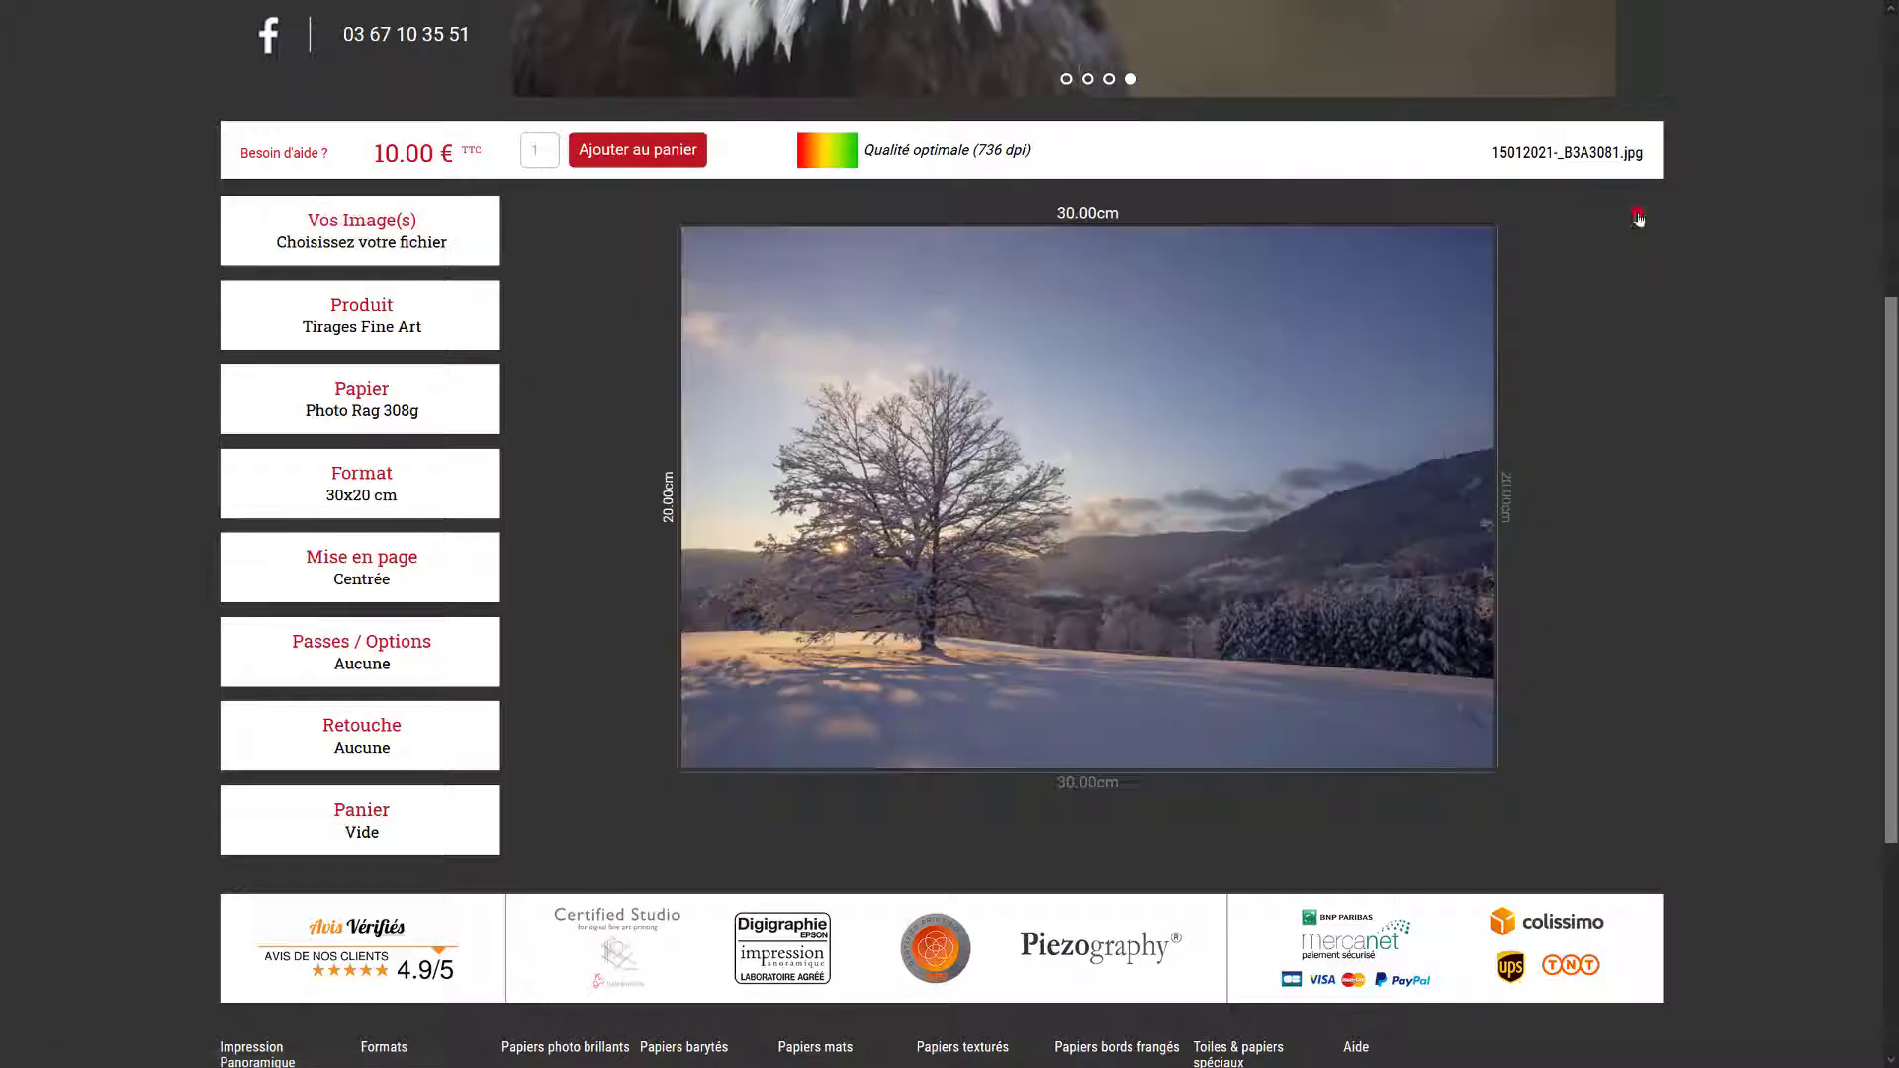
# - Try the product types Aluminium Dibond, Caisse Américaine, Cadres classiques, Cadres sur mesure and Cadres flottants, and go back to Tirages Fine Art
pyautogui.click(354, 313)
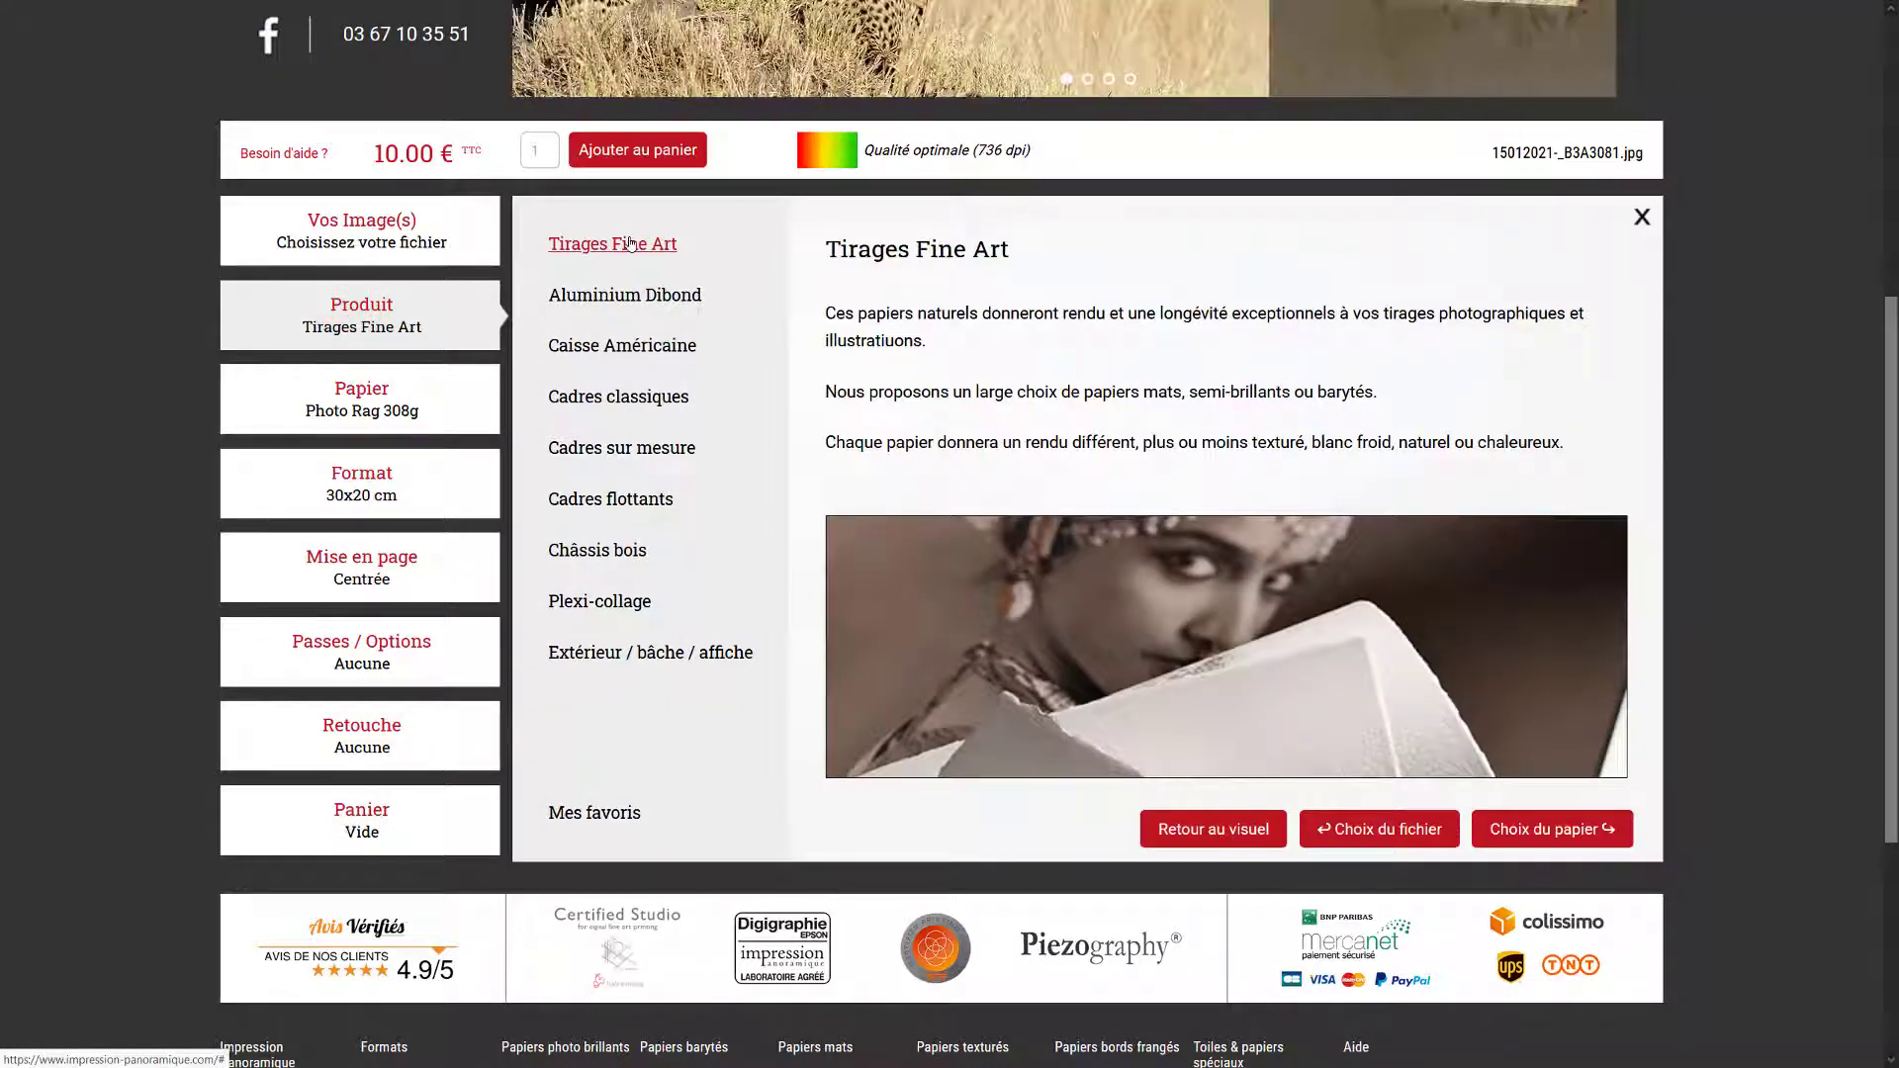
pyautogui.click(645, 294)
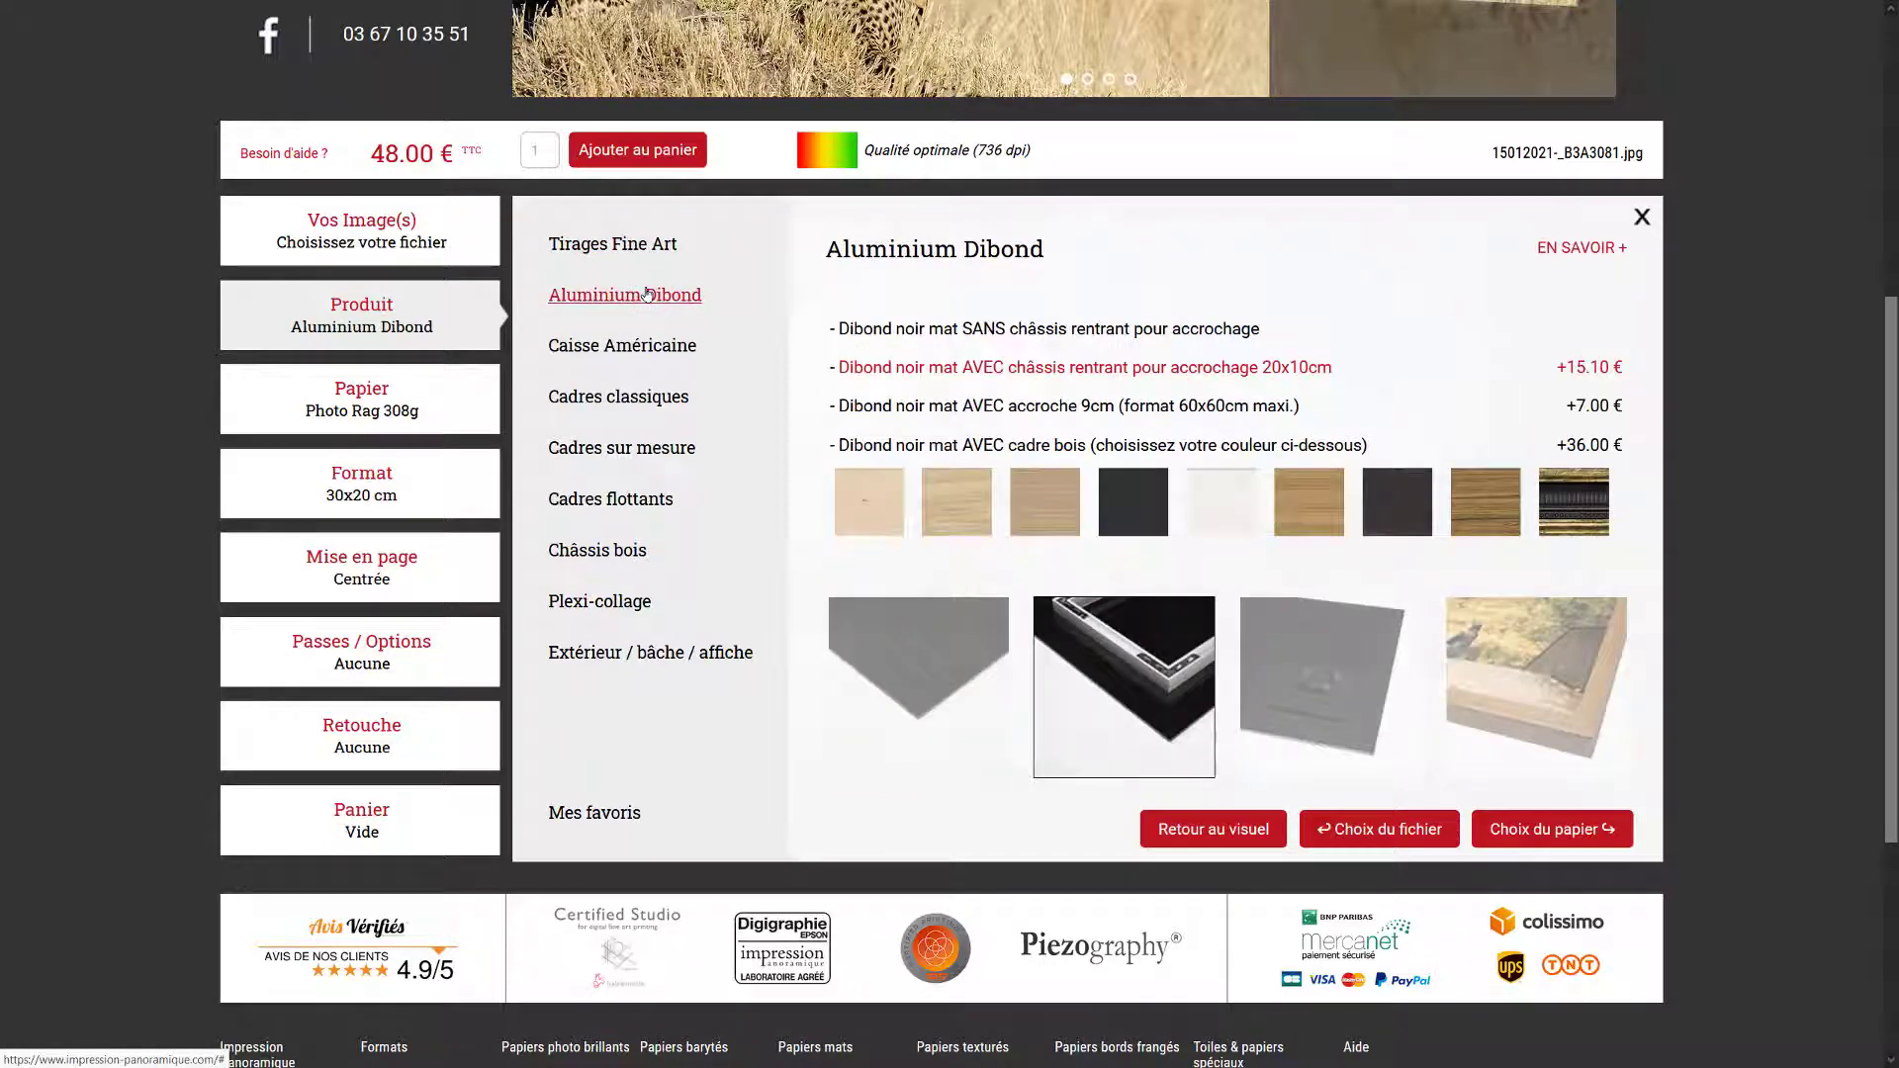
pyautogui.click(638, 344)
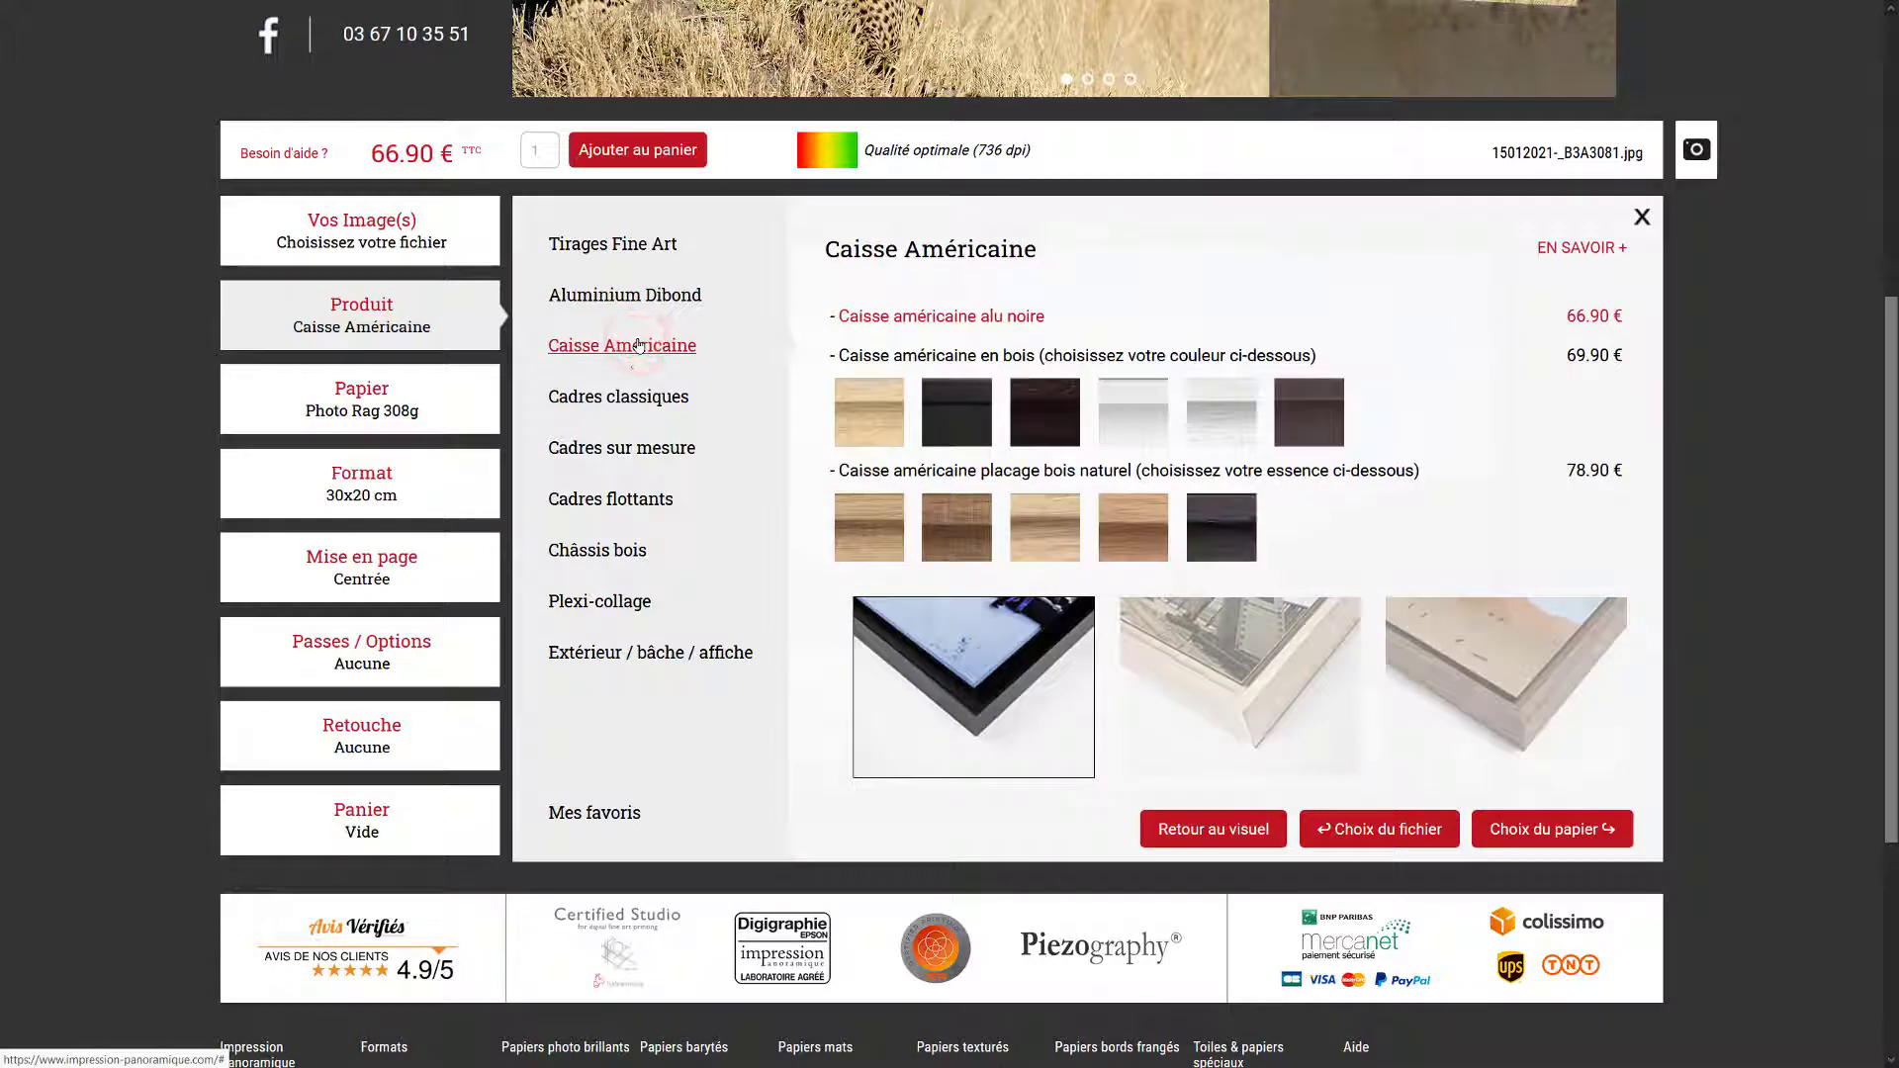
pyautogui.click(625, 397)
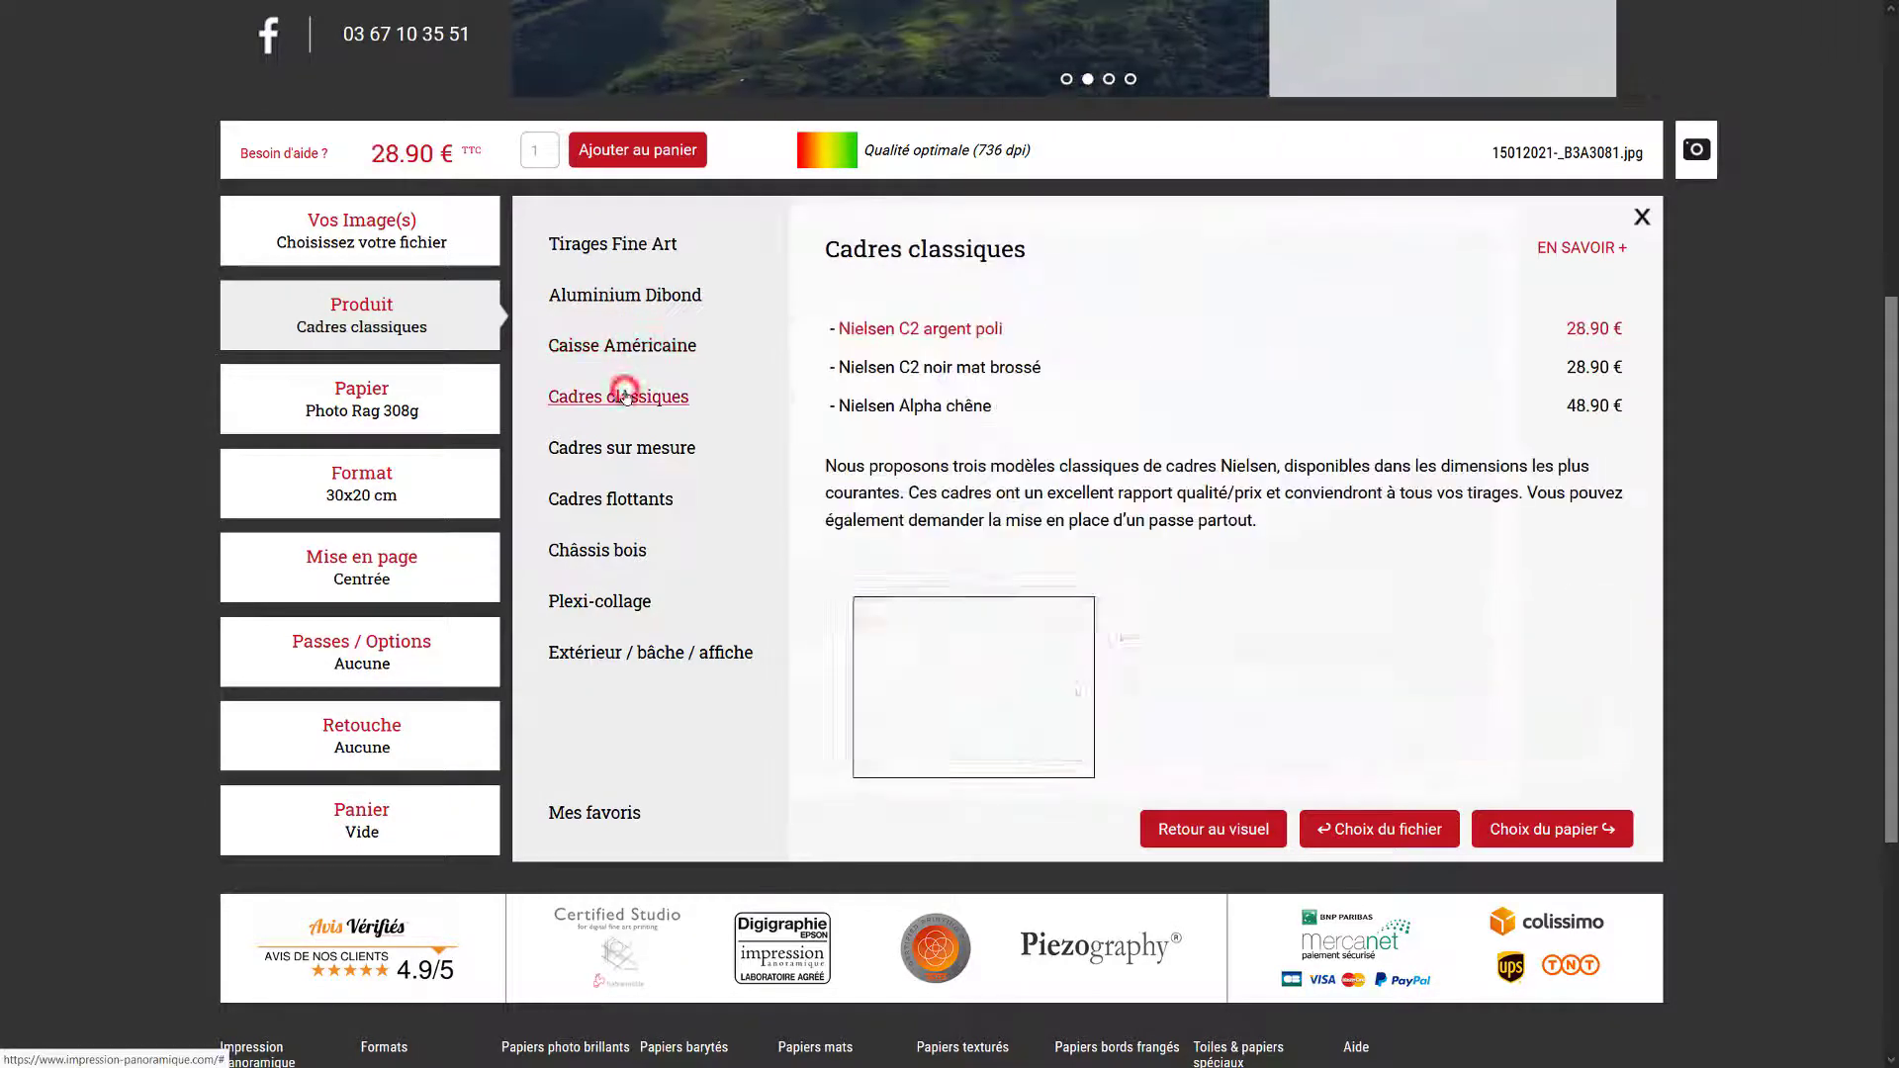
pyautogui.click(632, 446)
pyautogui.click(619, 495)
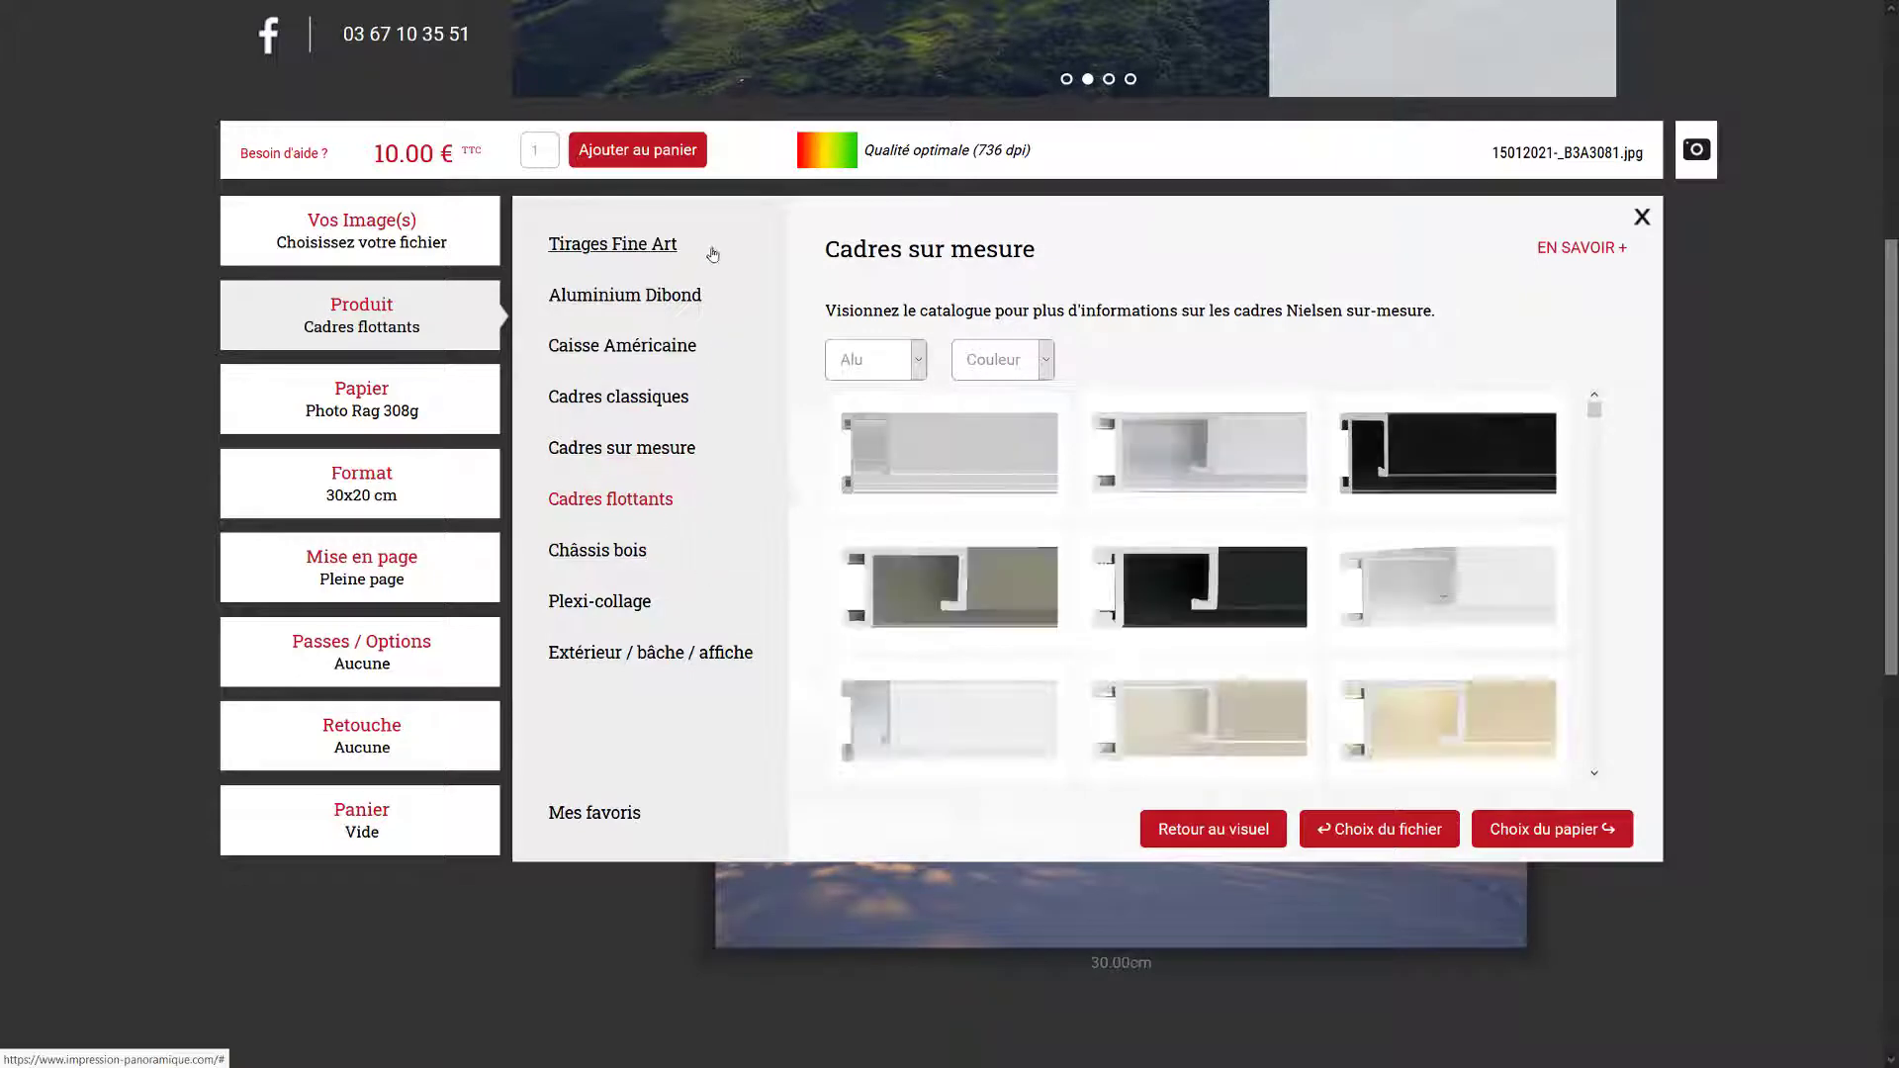
pyautogui.click(662, 238)
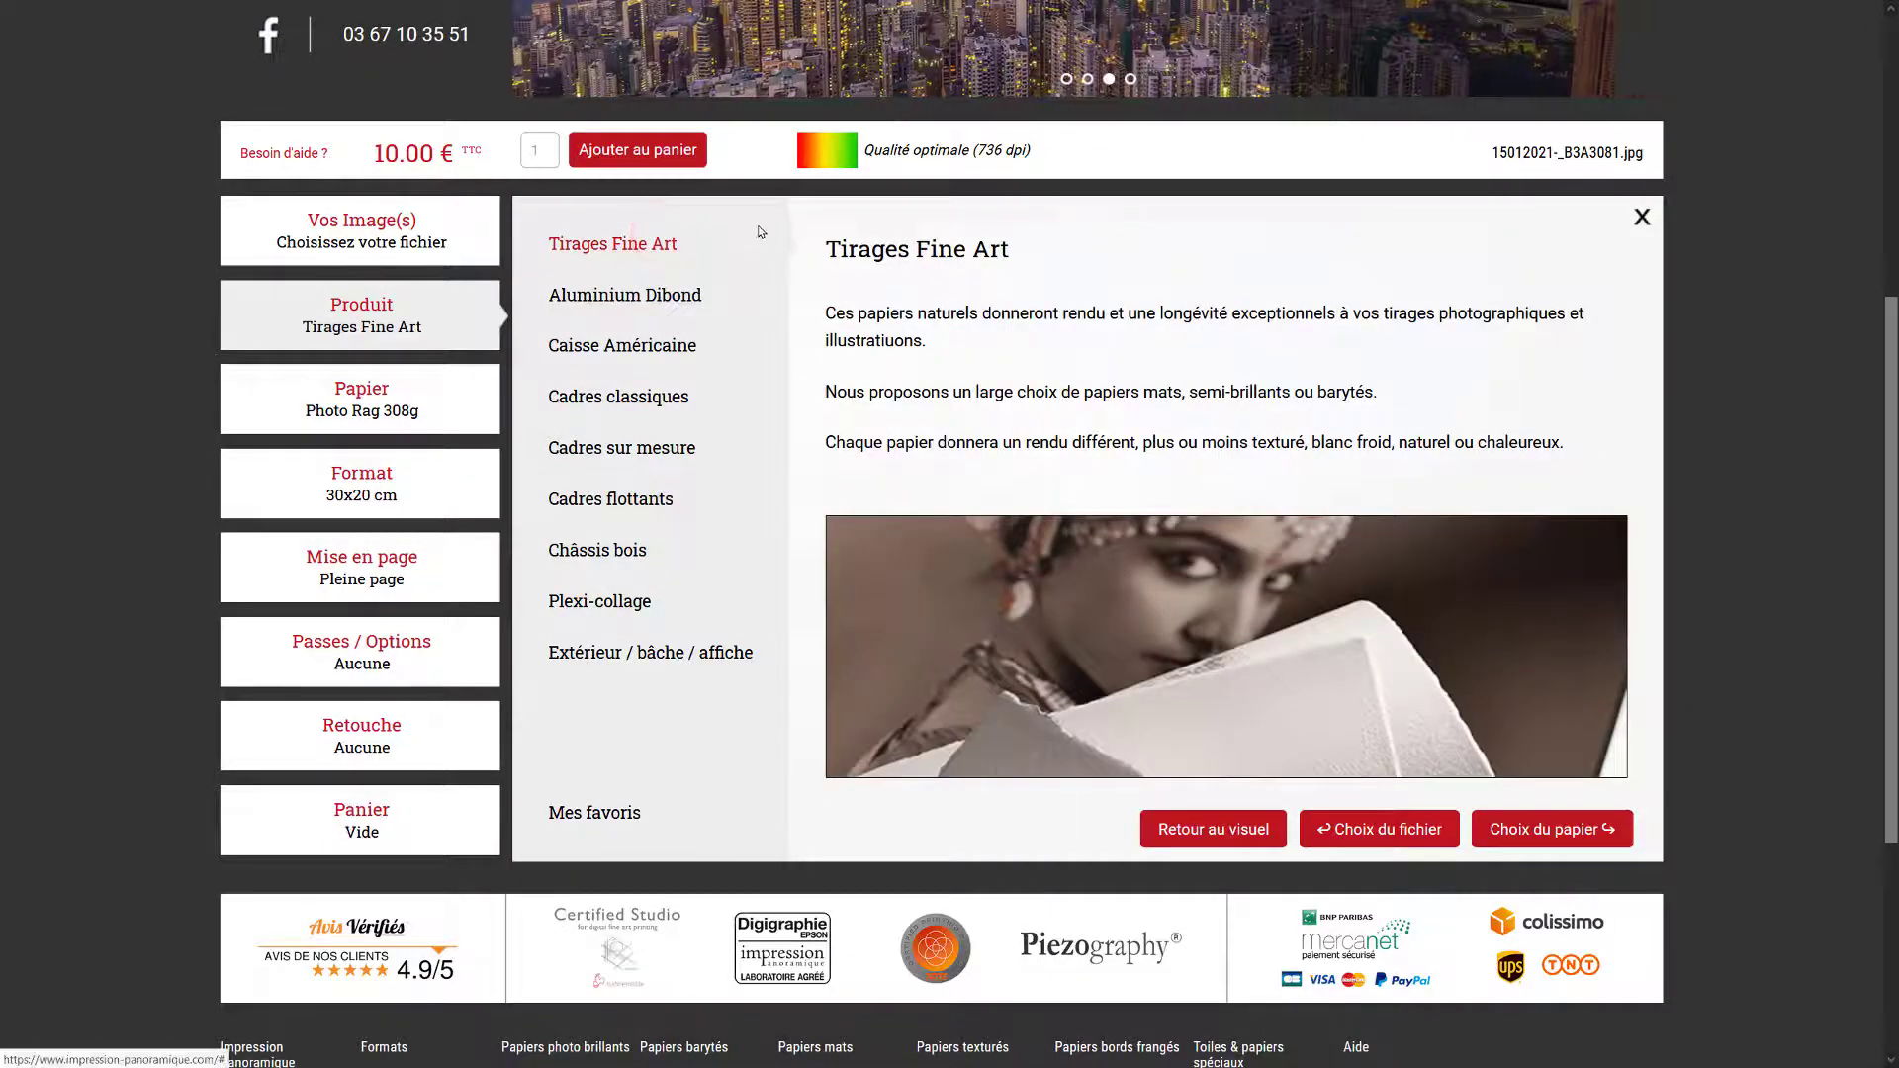
# - Set the print's paper to Hahnemühle Fine Art Baryta Satin 300g and its format to the standard 3/2 size 45x30 cm
pyautogui.click(400, 402)
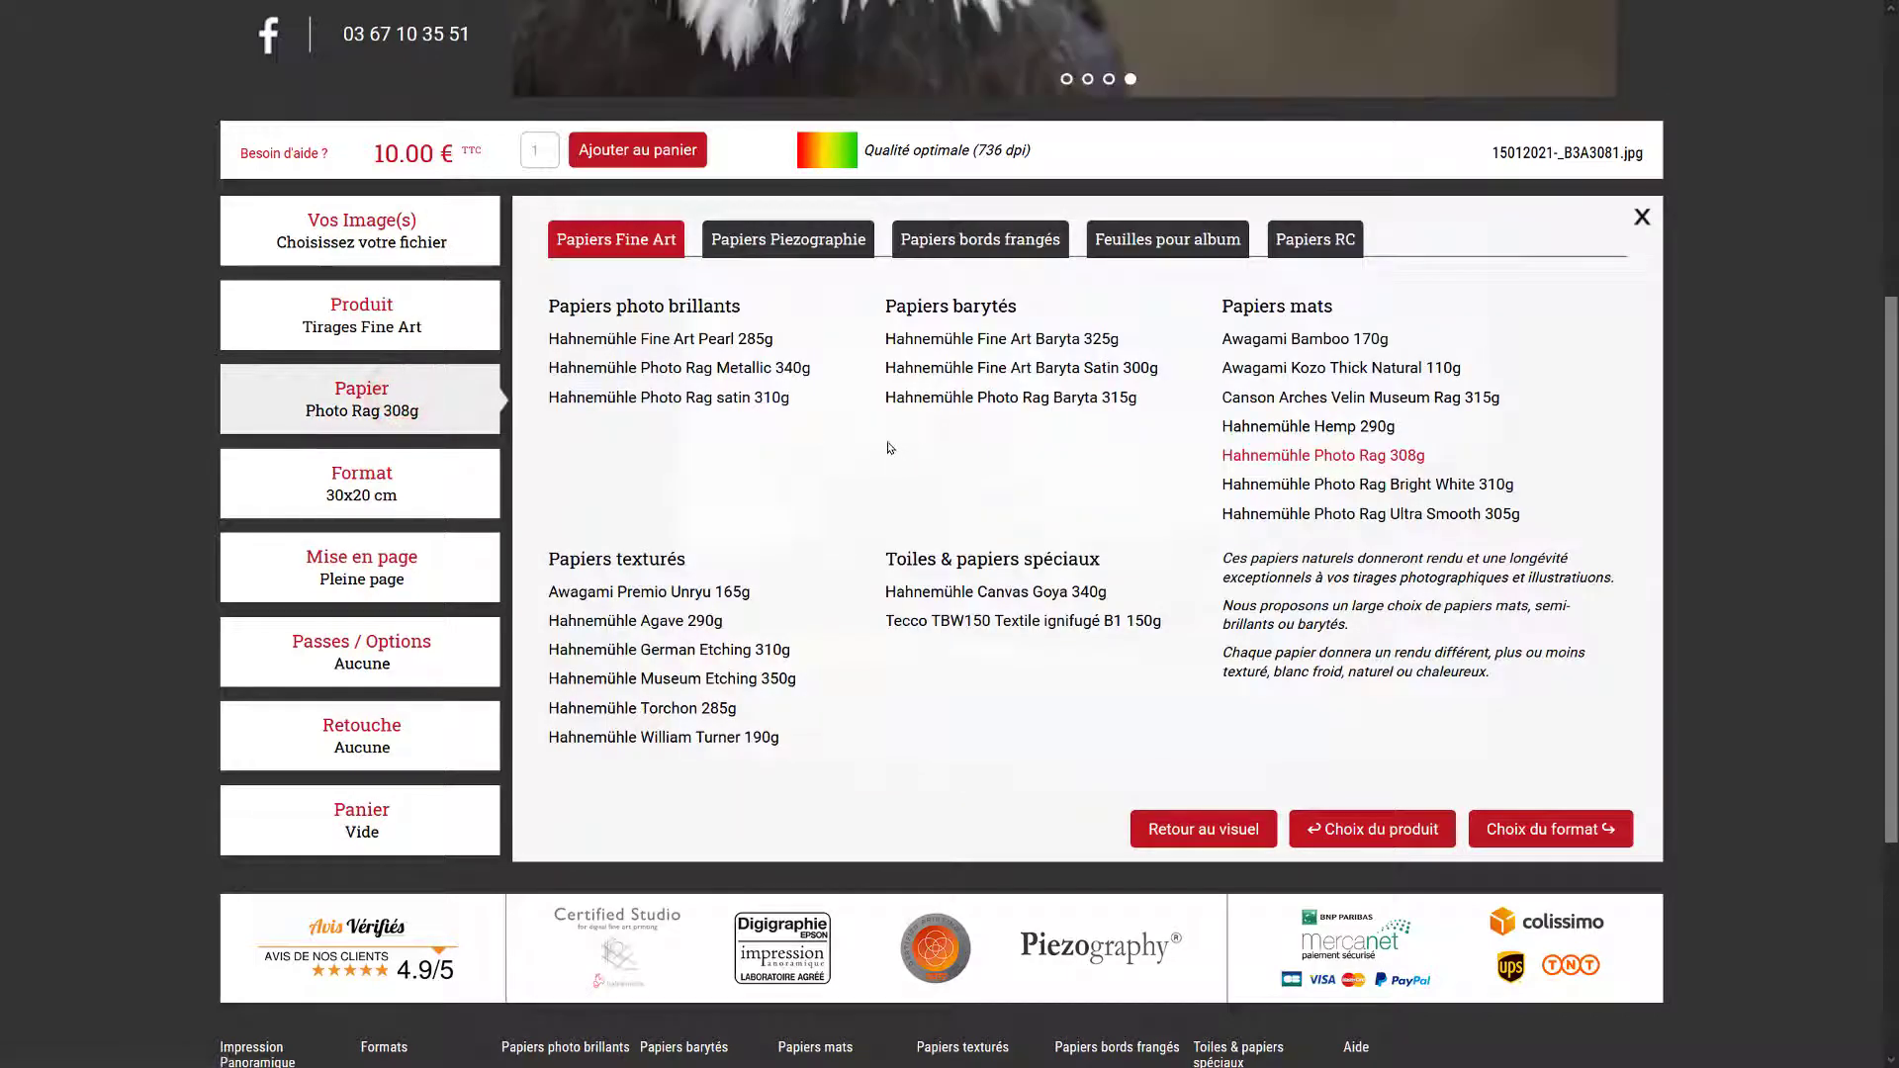
pyautogui.click(940, 369)
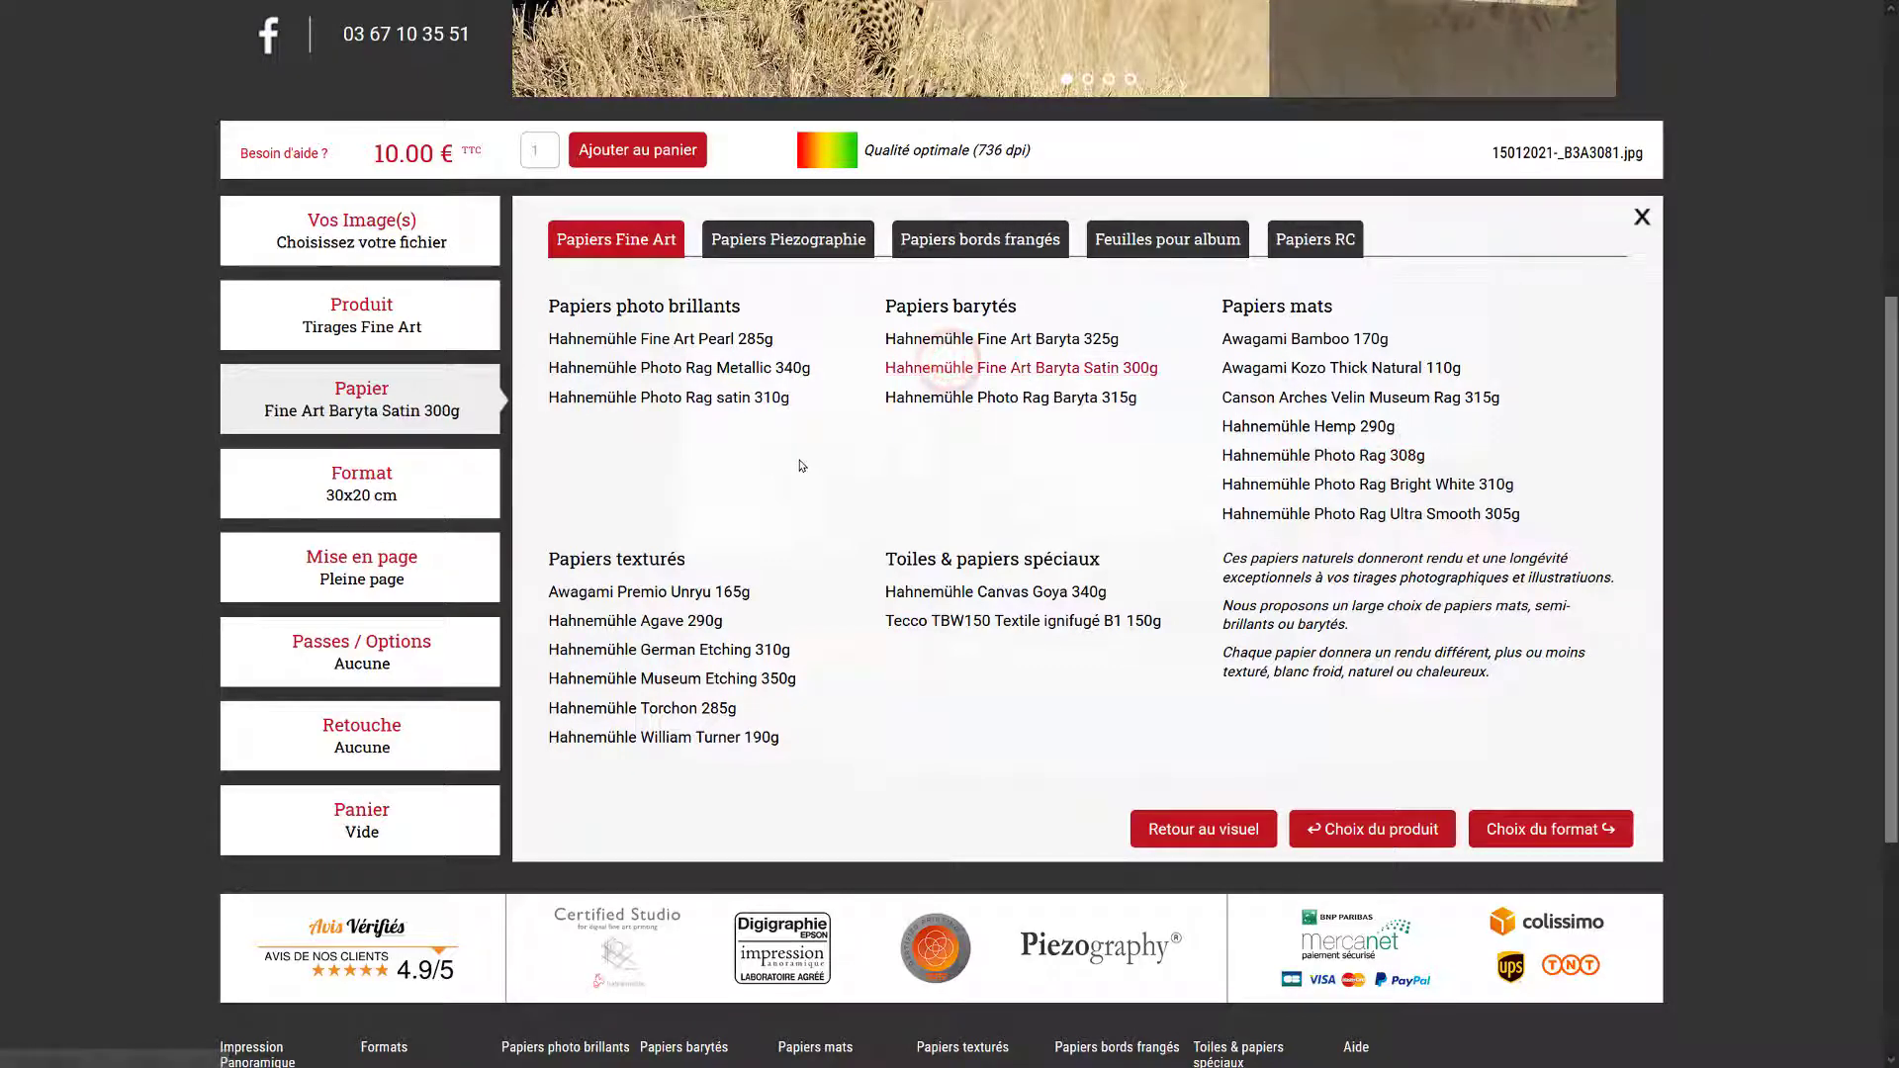
pyautogui.click(362, 483)
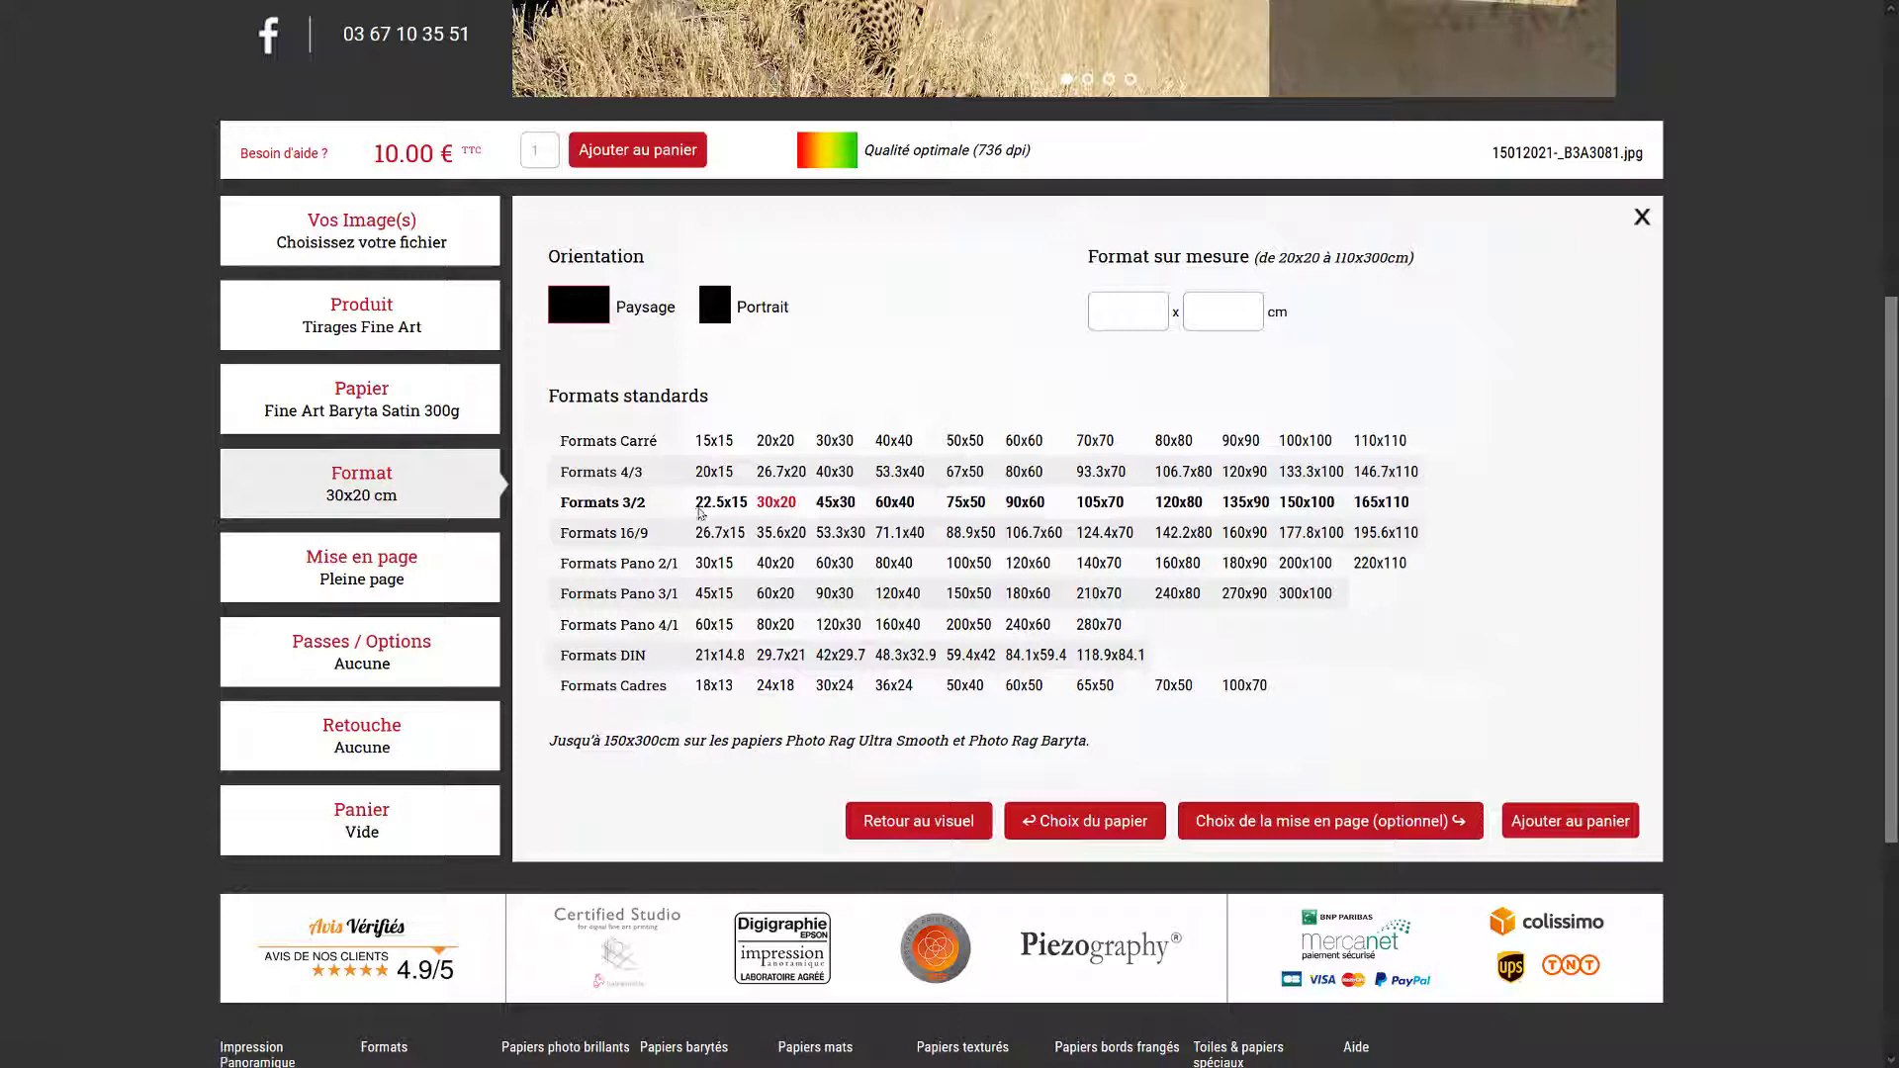
pyautogui.click(829, 503)
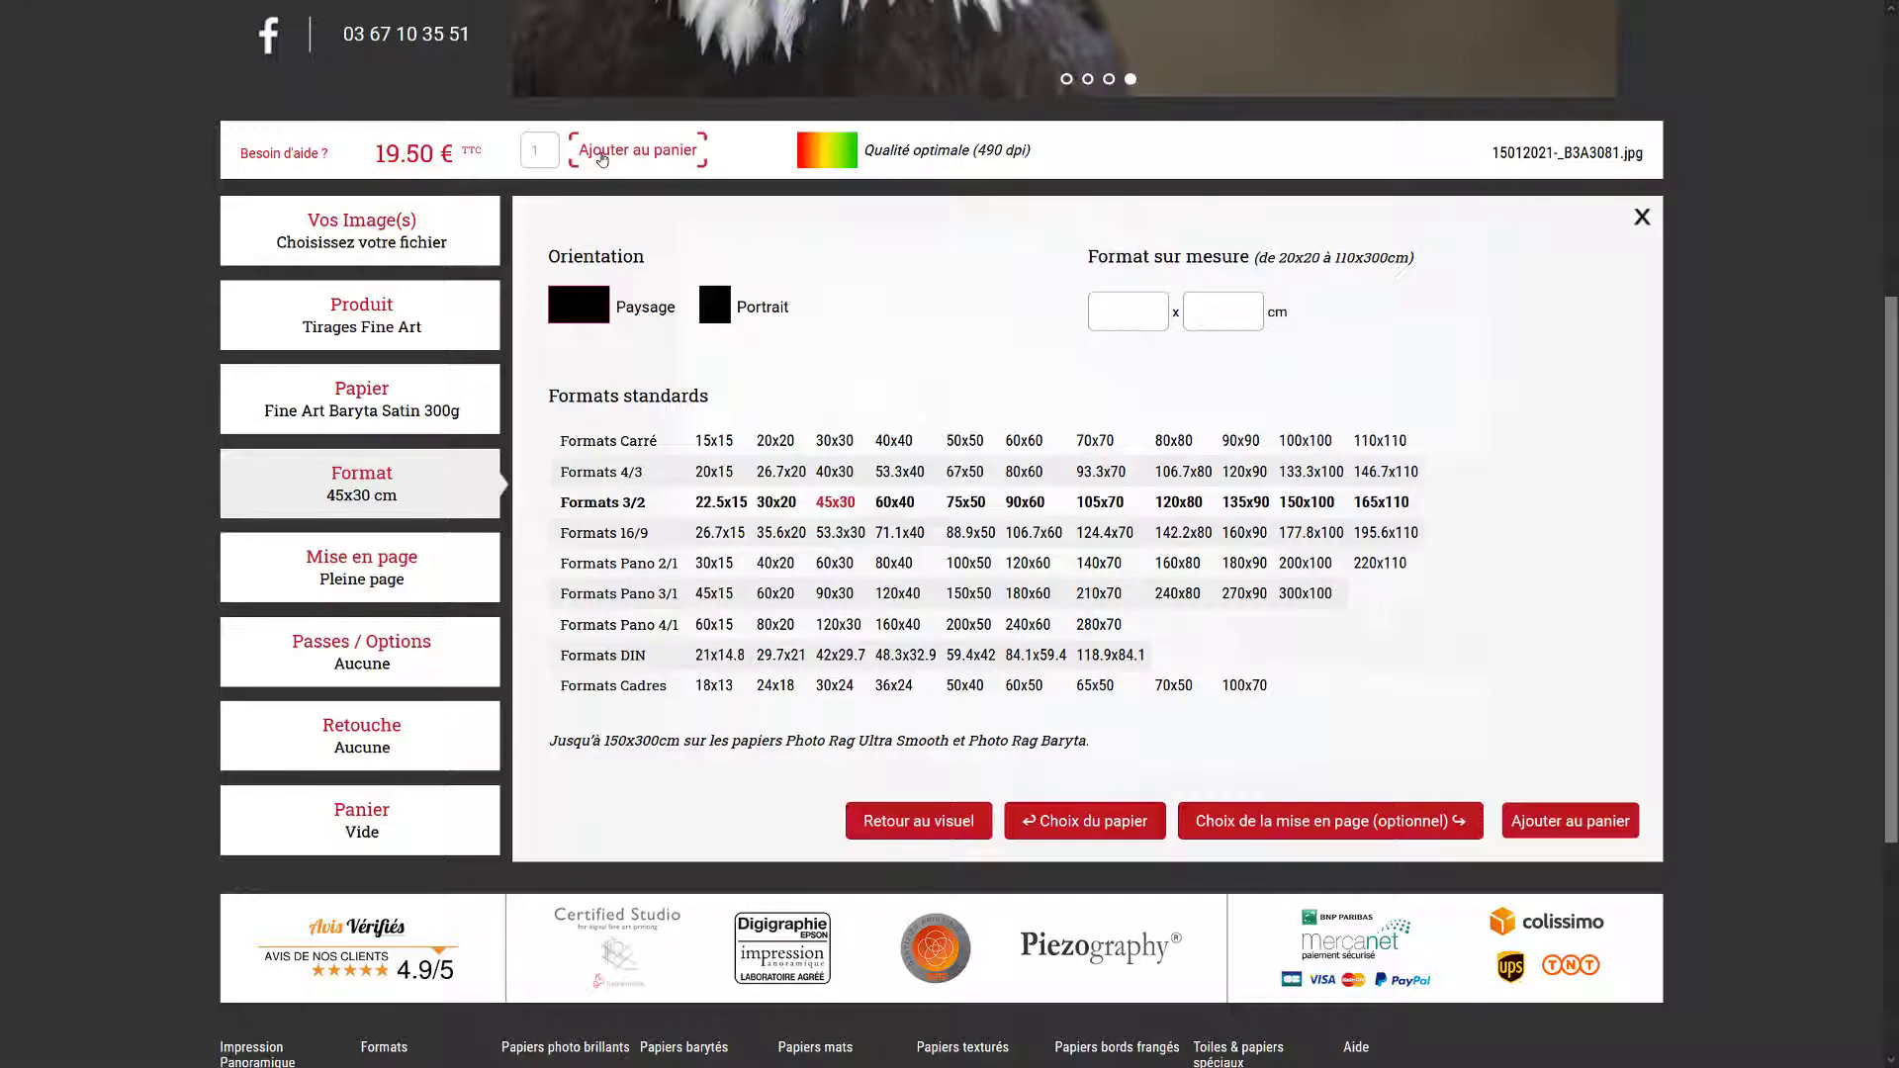
# - Add the 45x30 cm Hahnemühle Fine Art Baryta Satin 300g print to the cart and return to the configurator
pyautogui.click(599, 151)
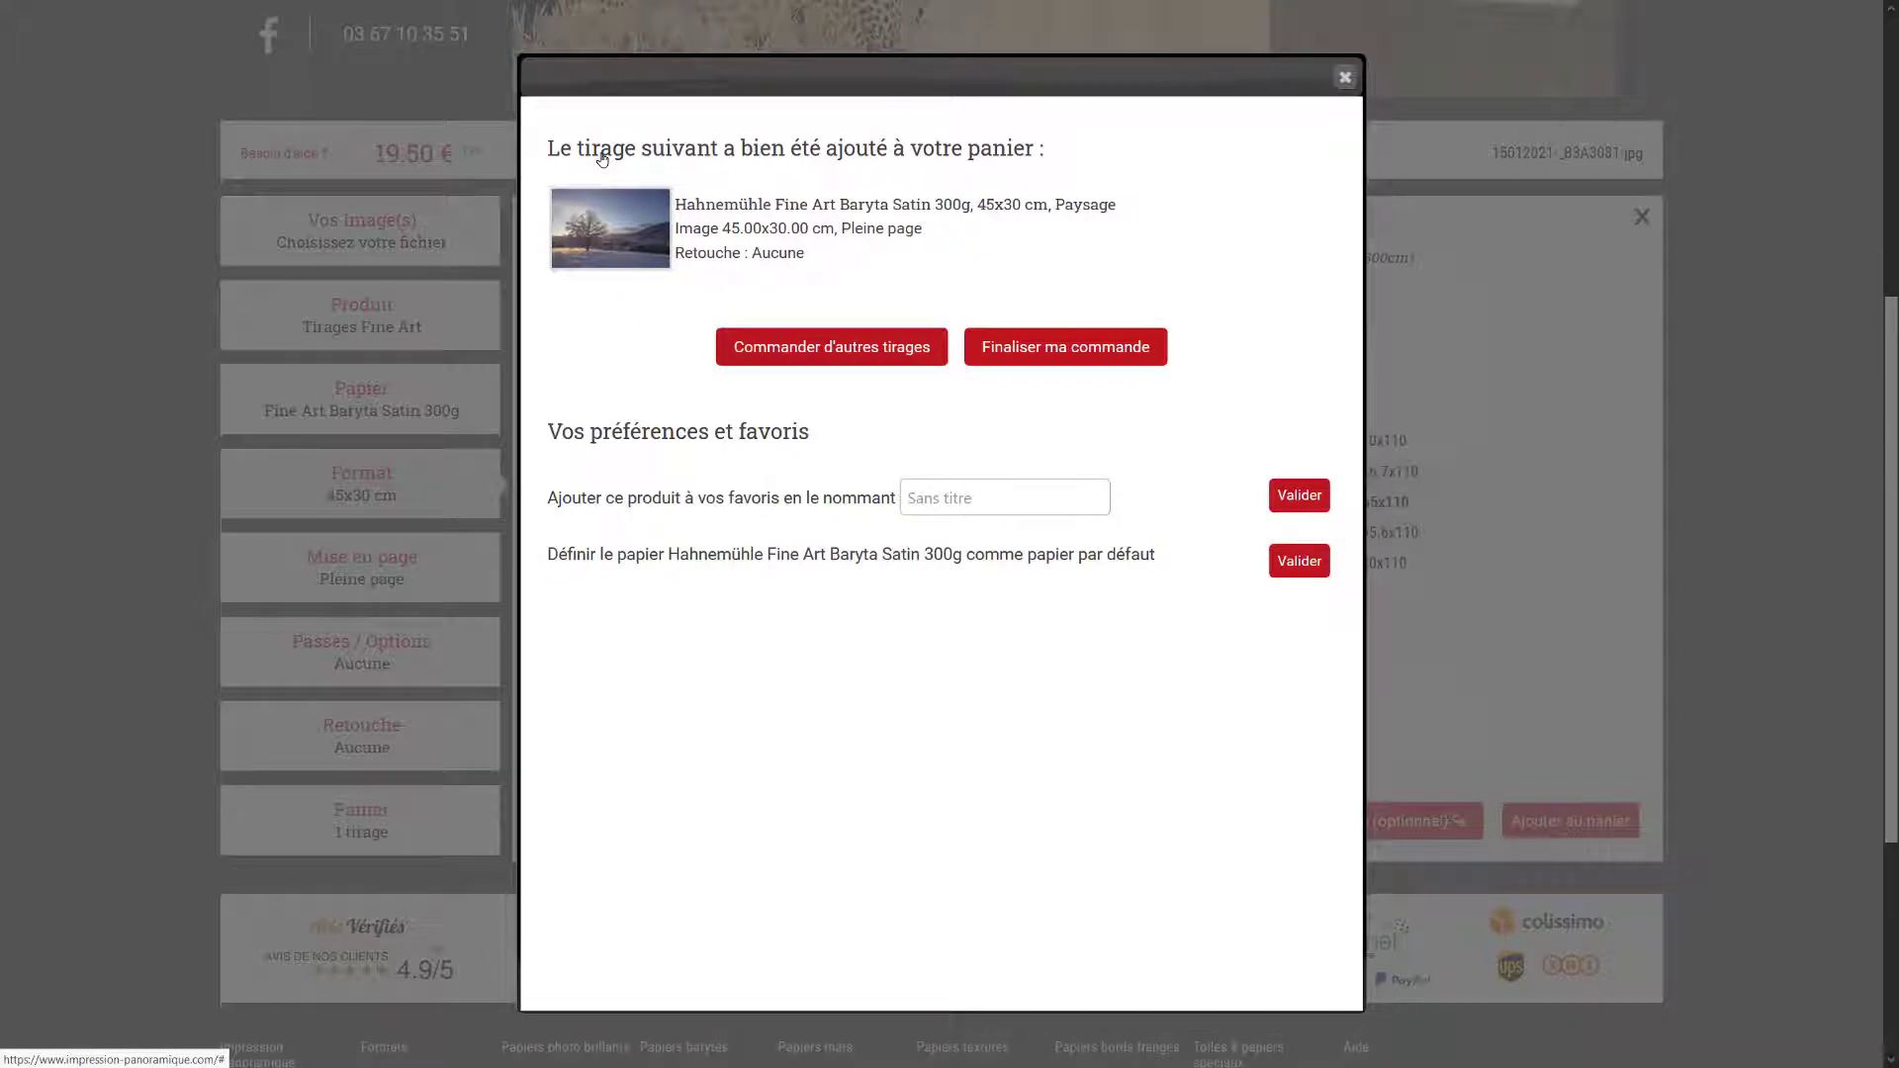
pyautogui.click(1336, 79)
# - Change the product to Caisse Américaine with the PLACAGE CHÊNE CLAIR finish and the paper to Hahnemühle Photo Rag 308g
pyautogui.click(365, 315)
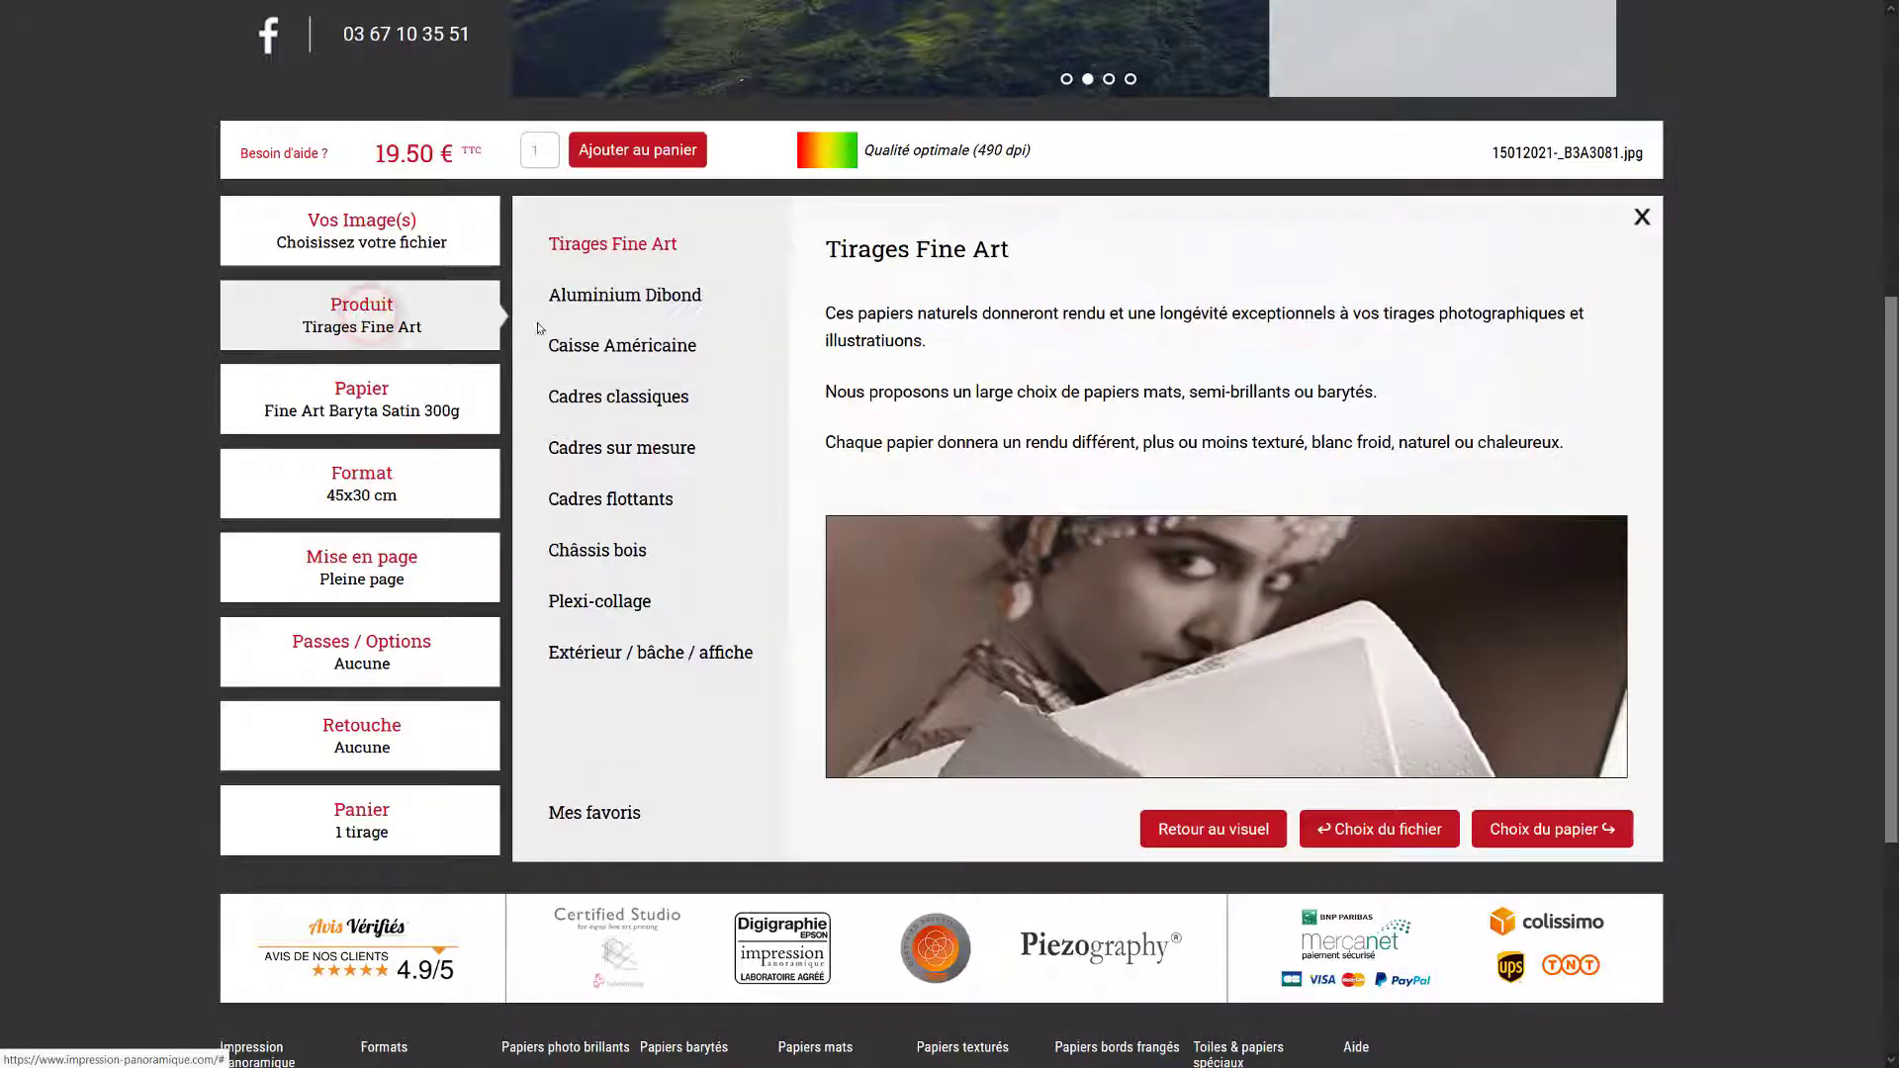
pyautogui.click(609, 356)
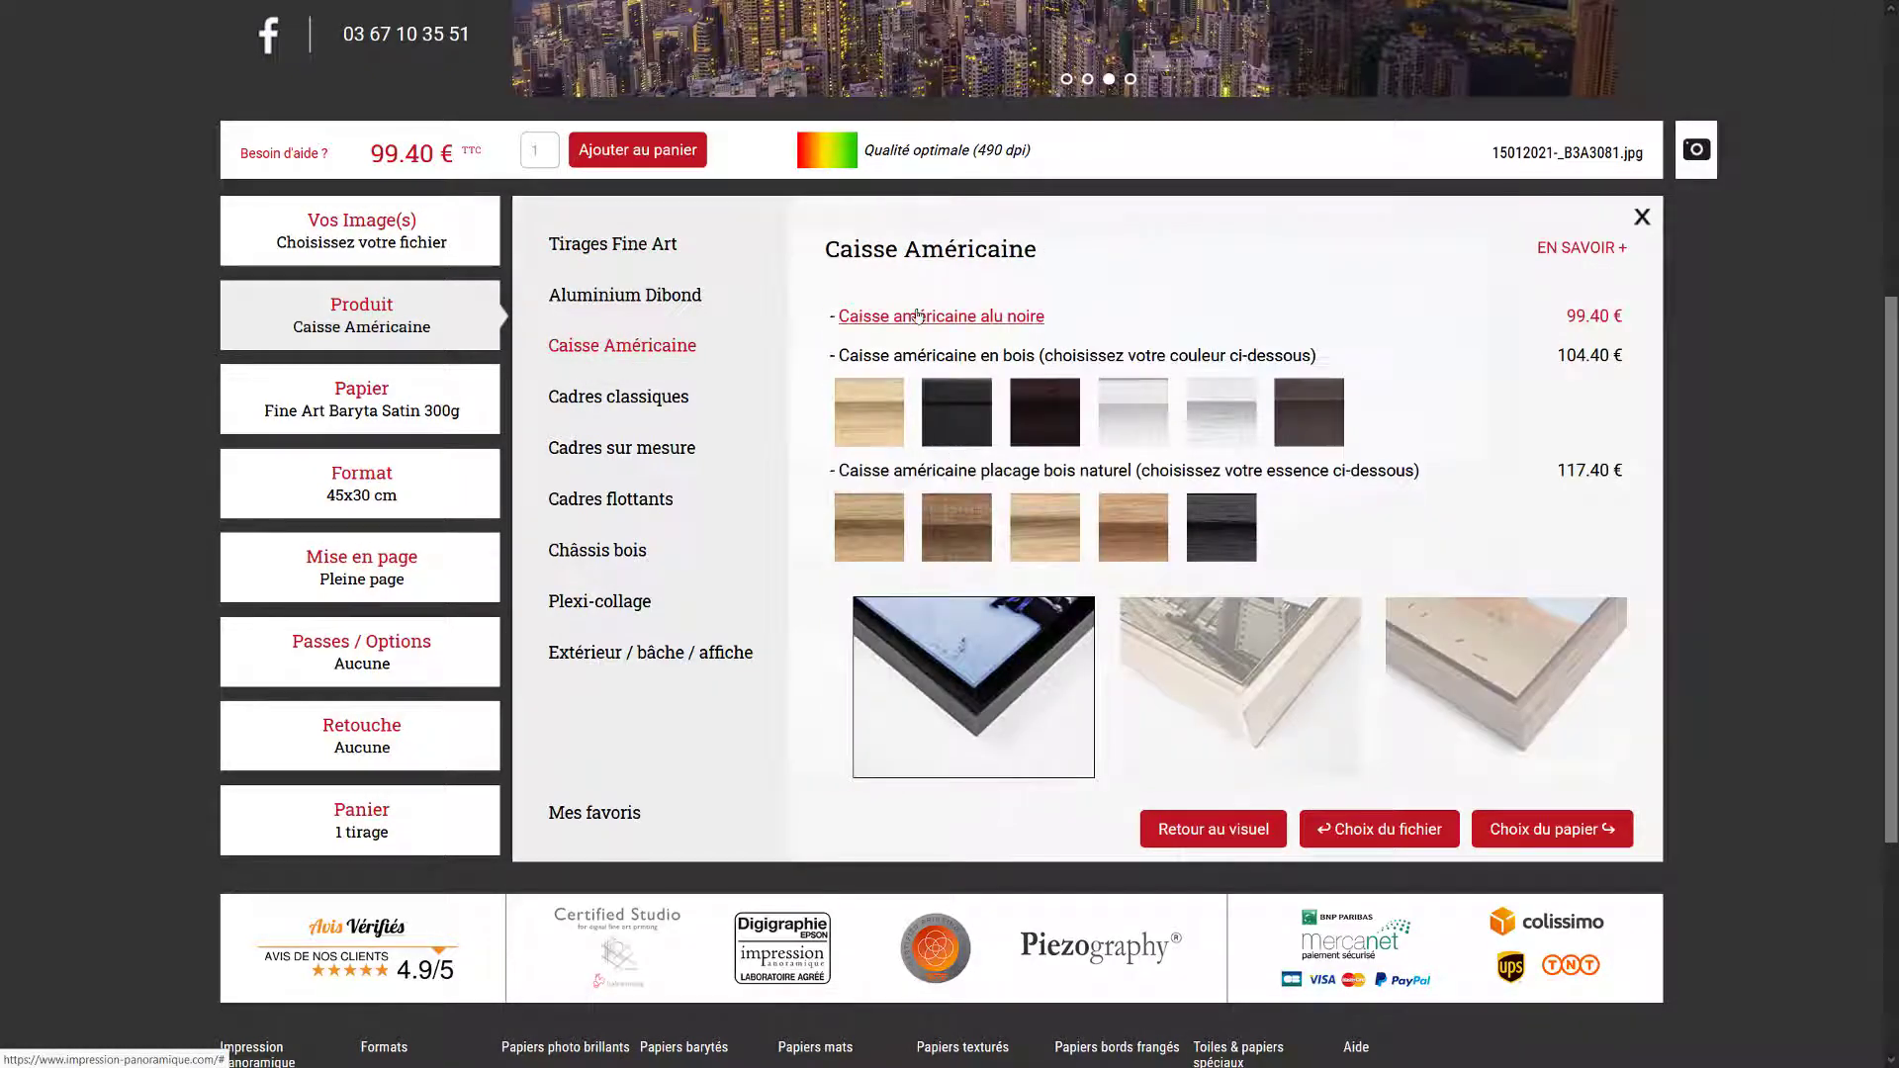
pyautogui.click(1027, 519)
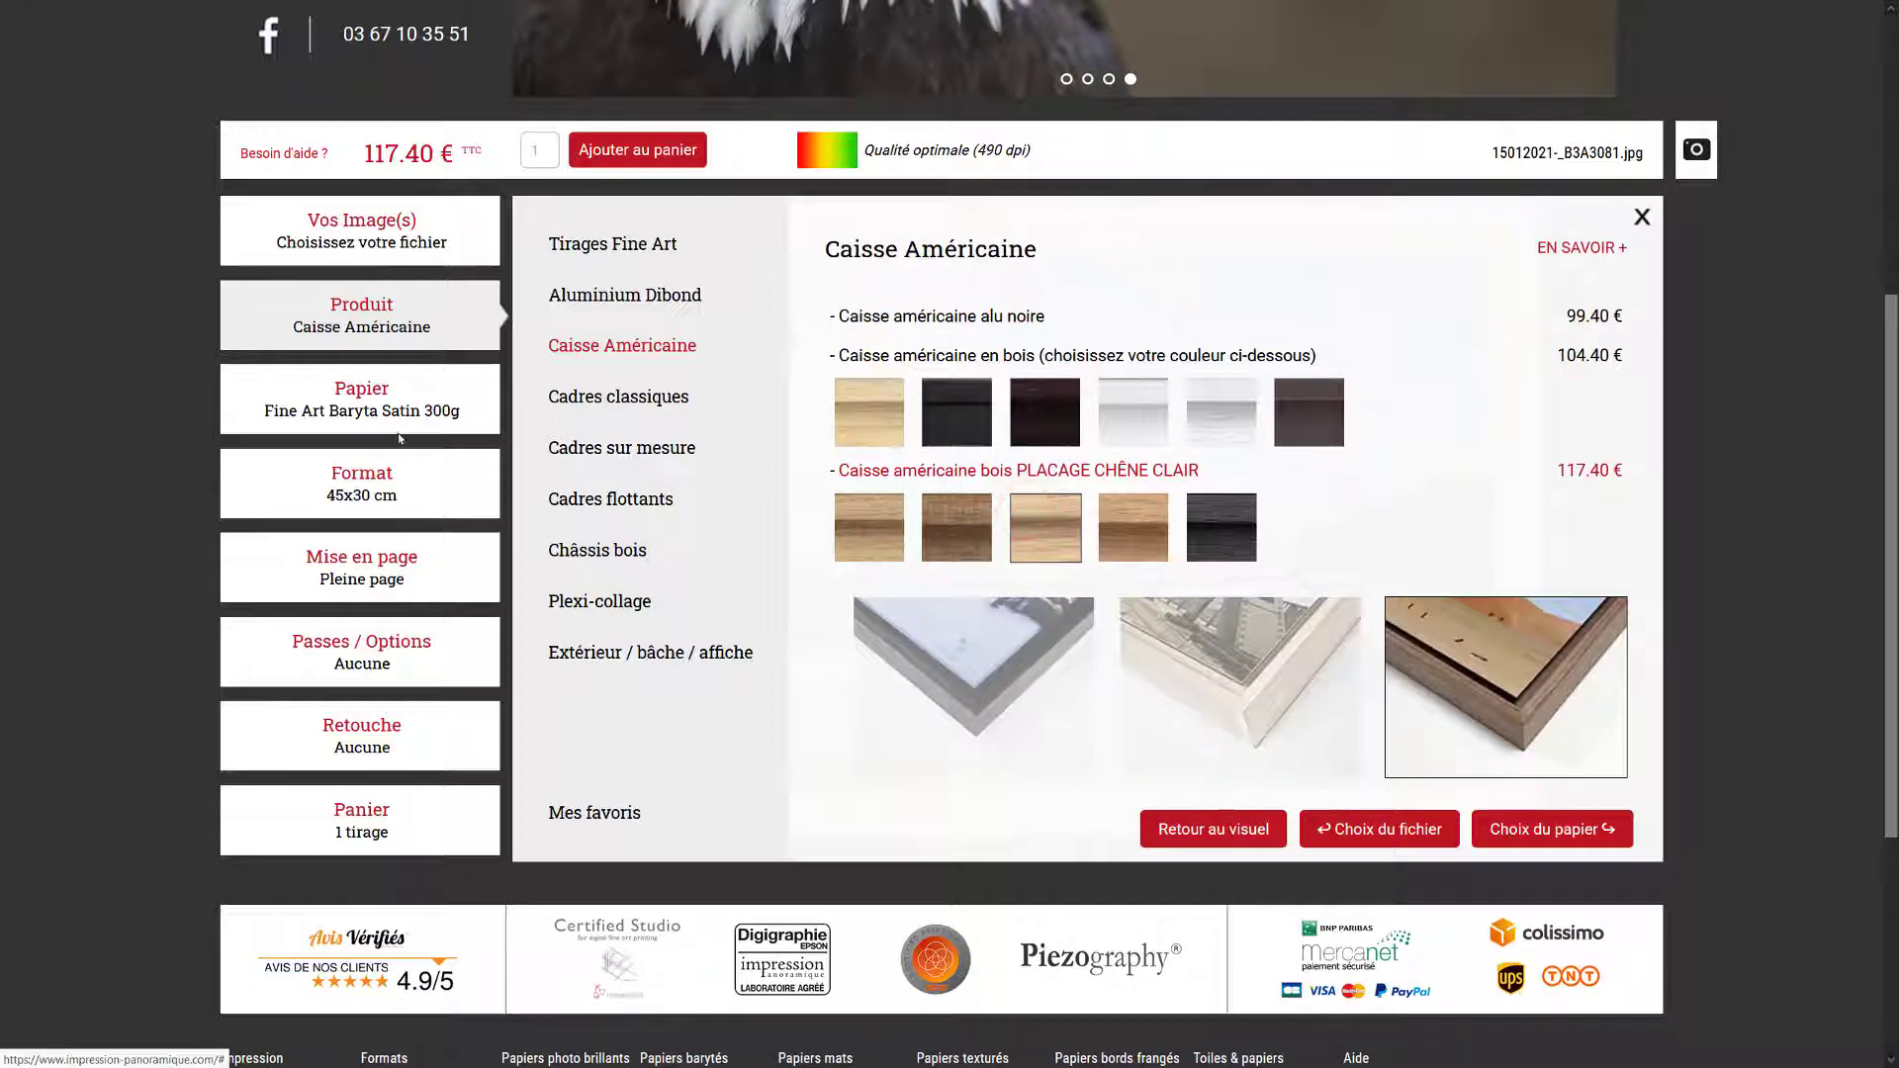
pyautogui.click(398, 399)
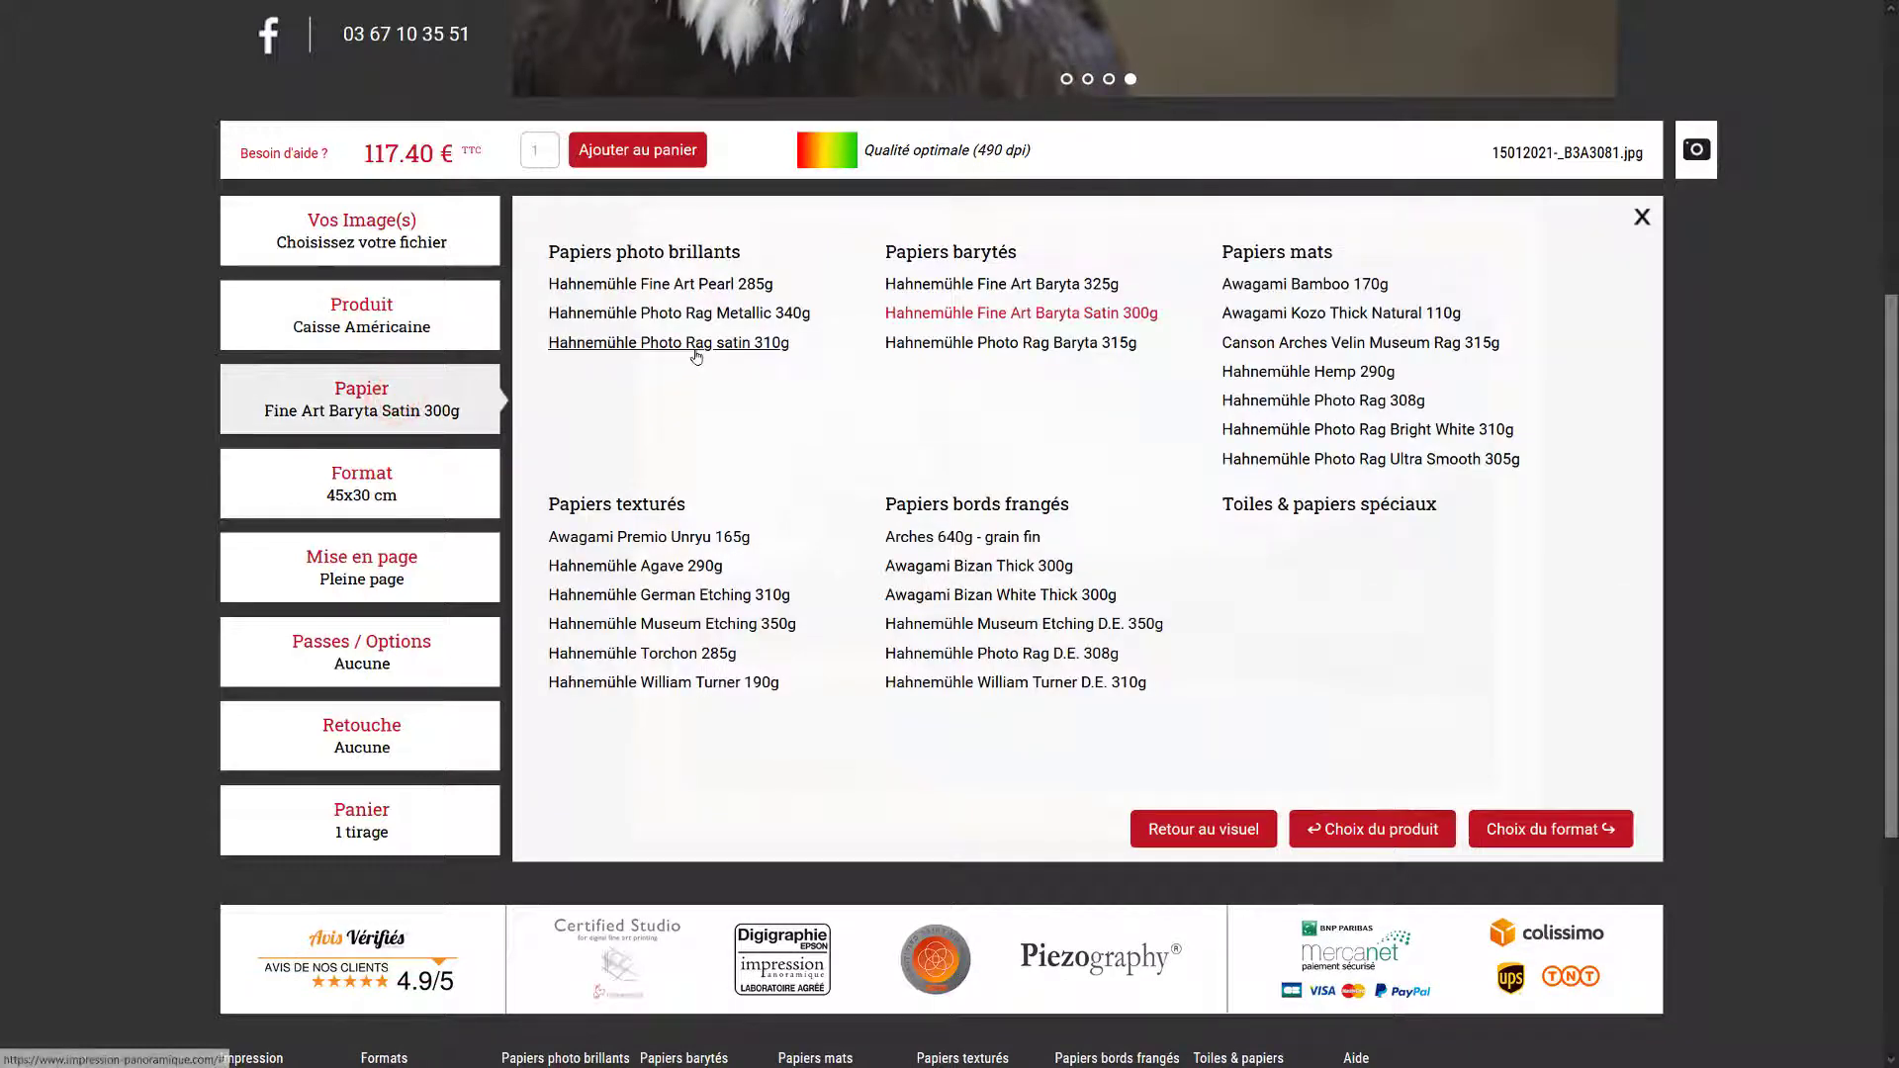
pyautogui.click(1388, 402)
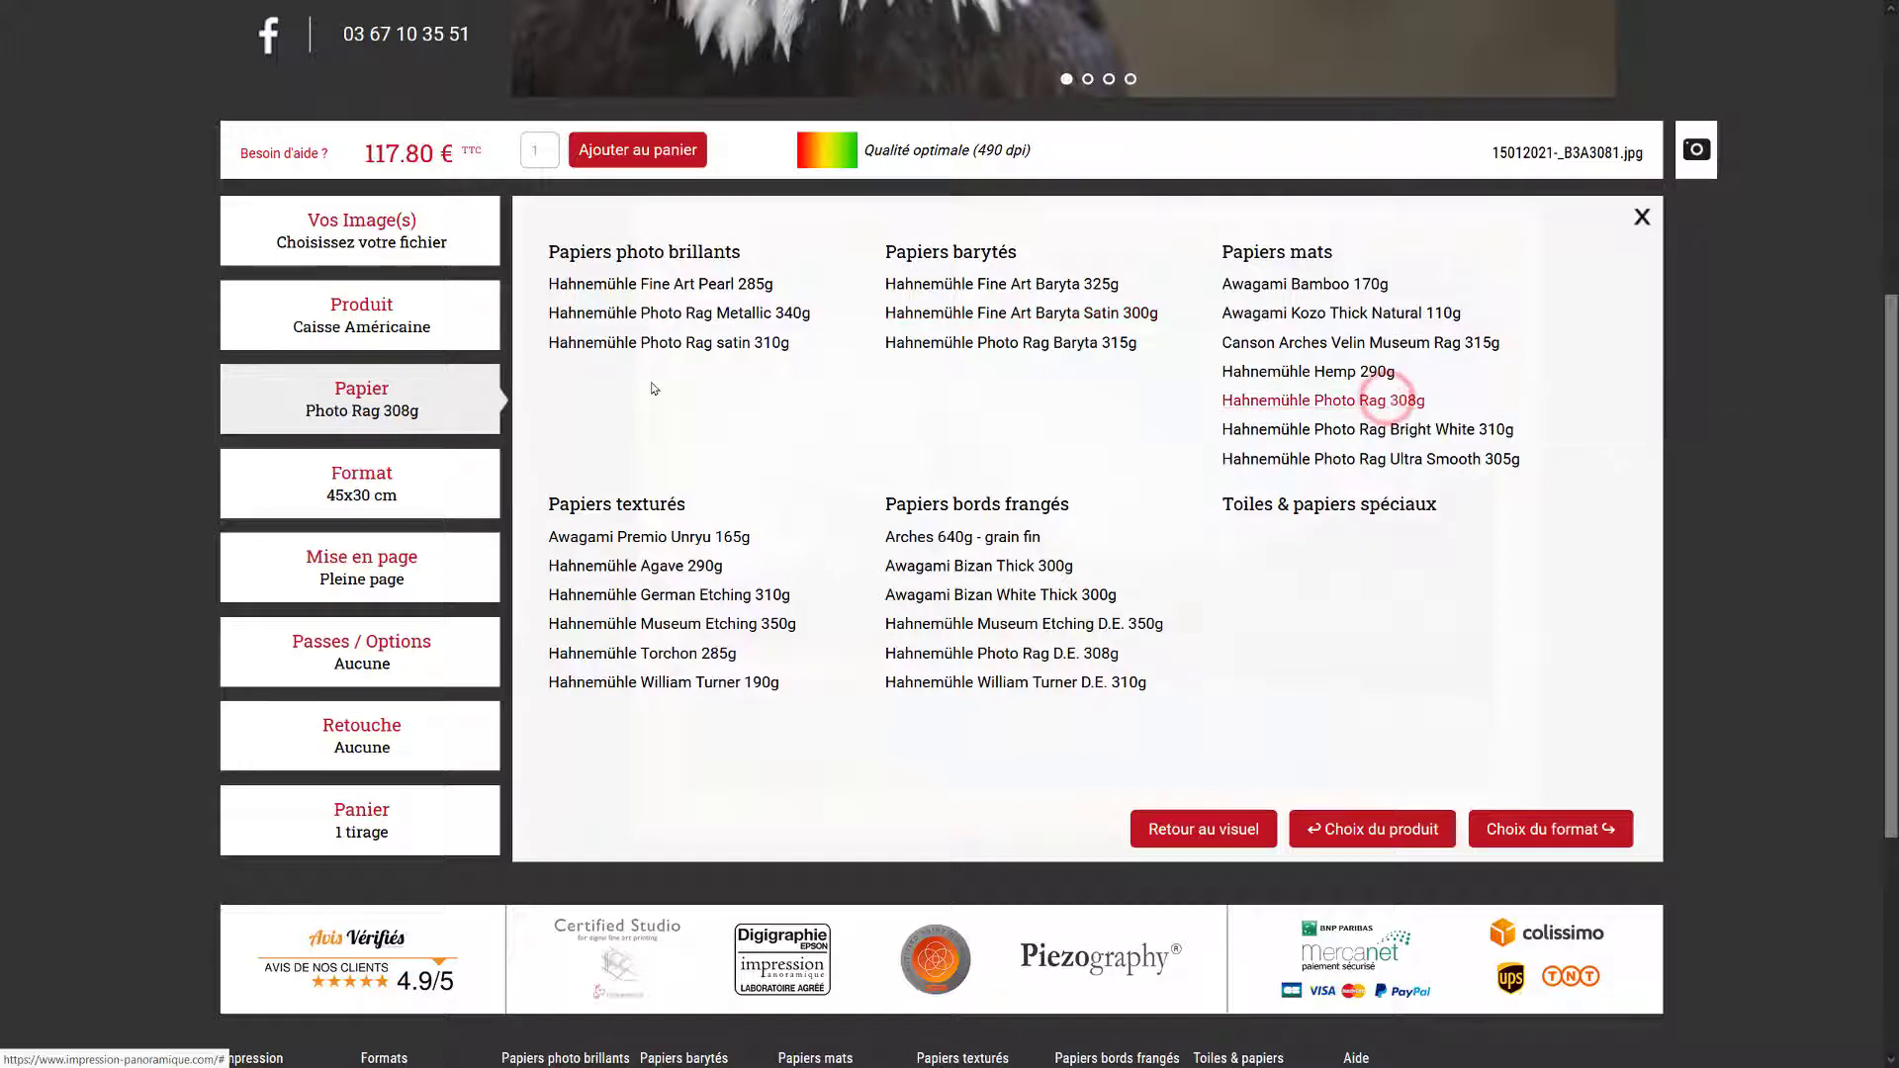
# - Set the format to the standard 3/2 size 60x40 cm and add the framed print to the cart
pyautogui.click(425, 477)
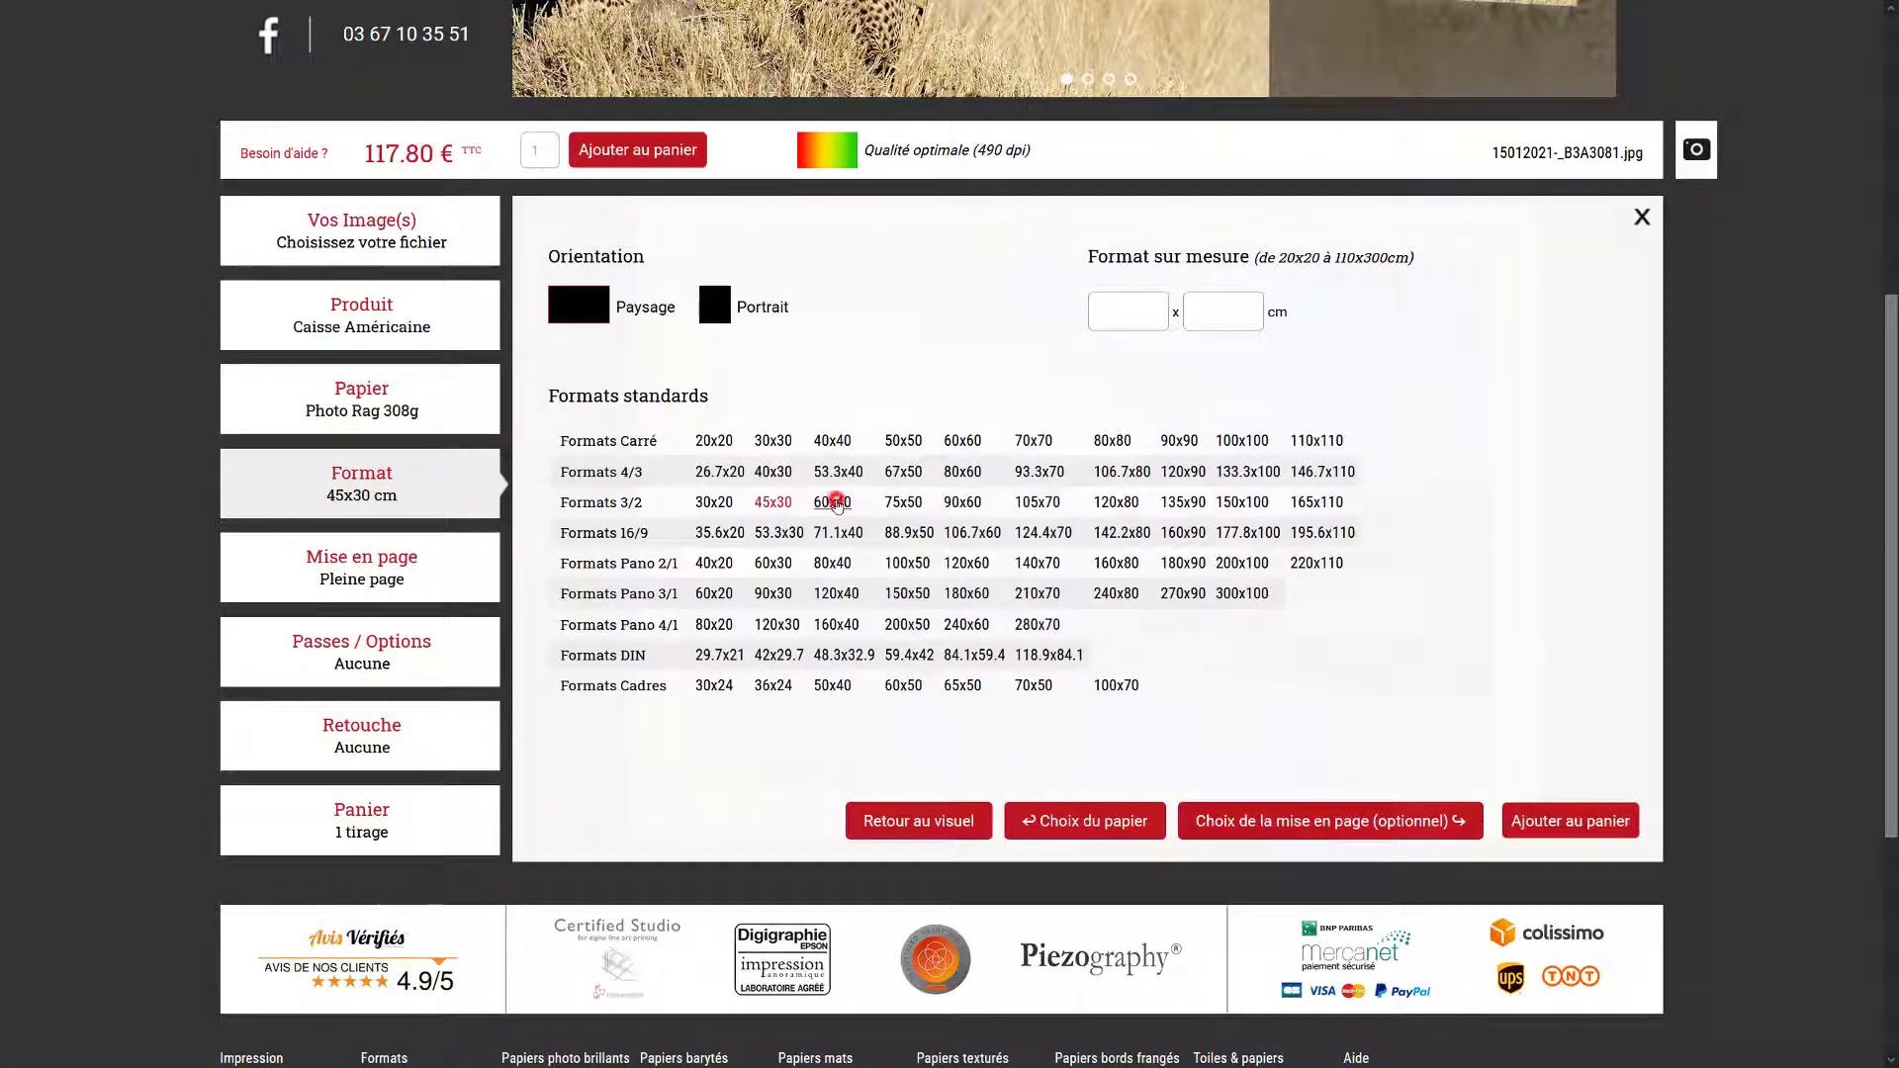
pyautogui.click(833, 503)
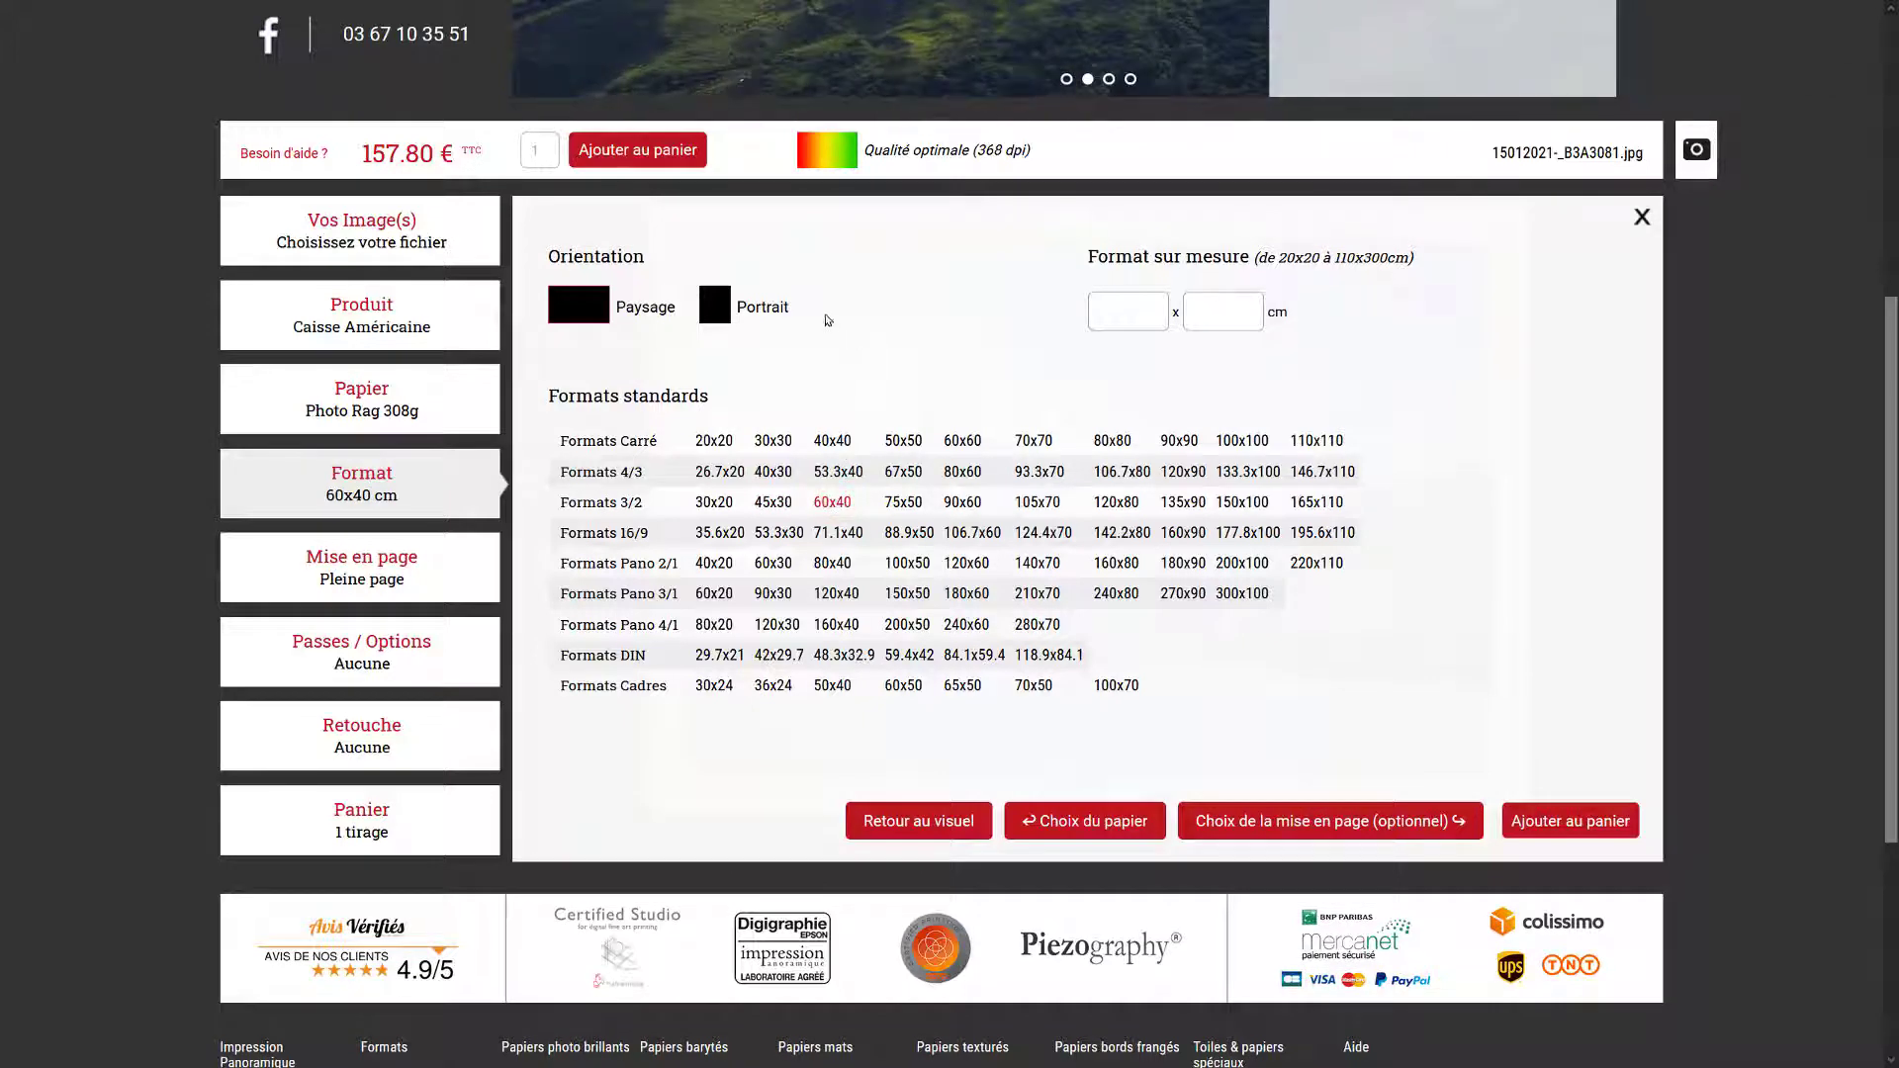
pyautogui.click(658, 152)
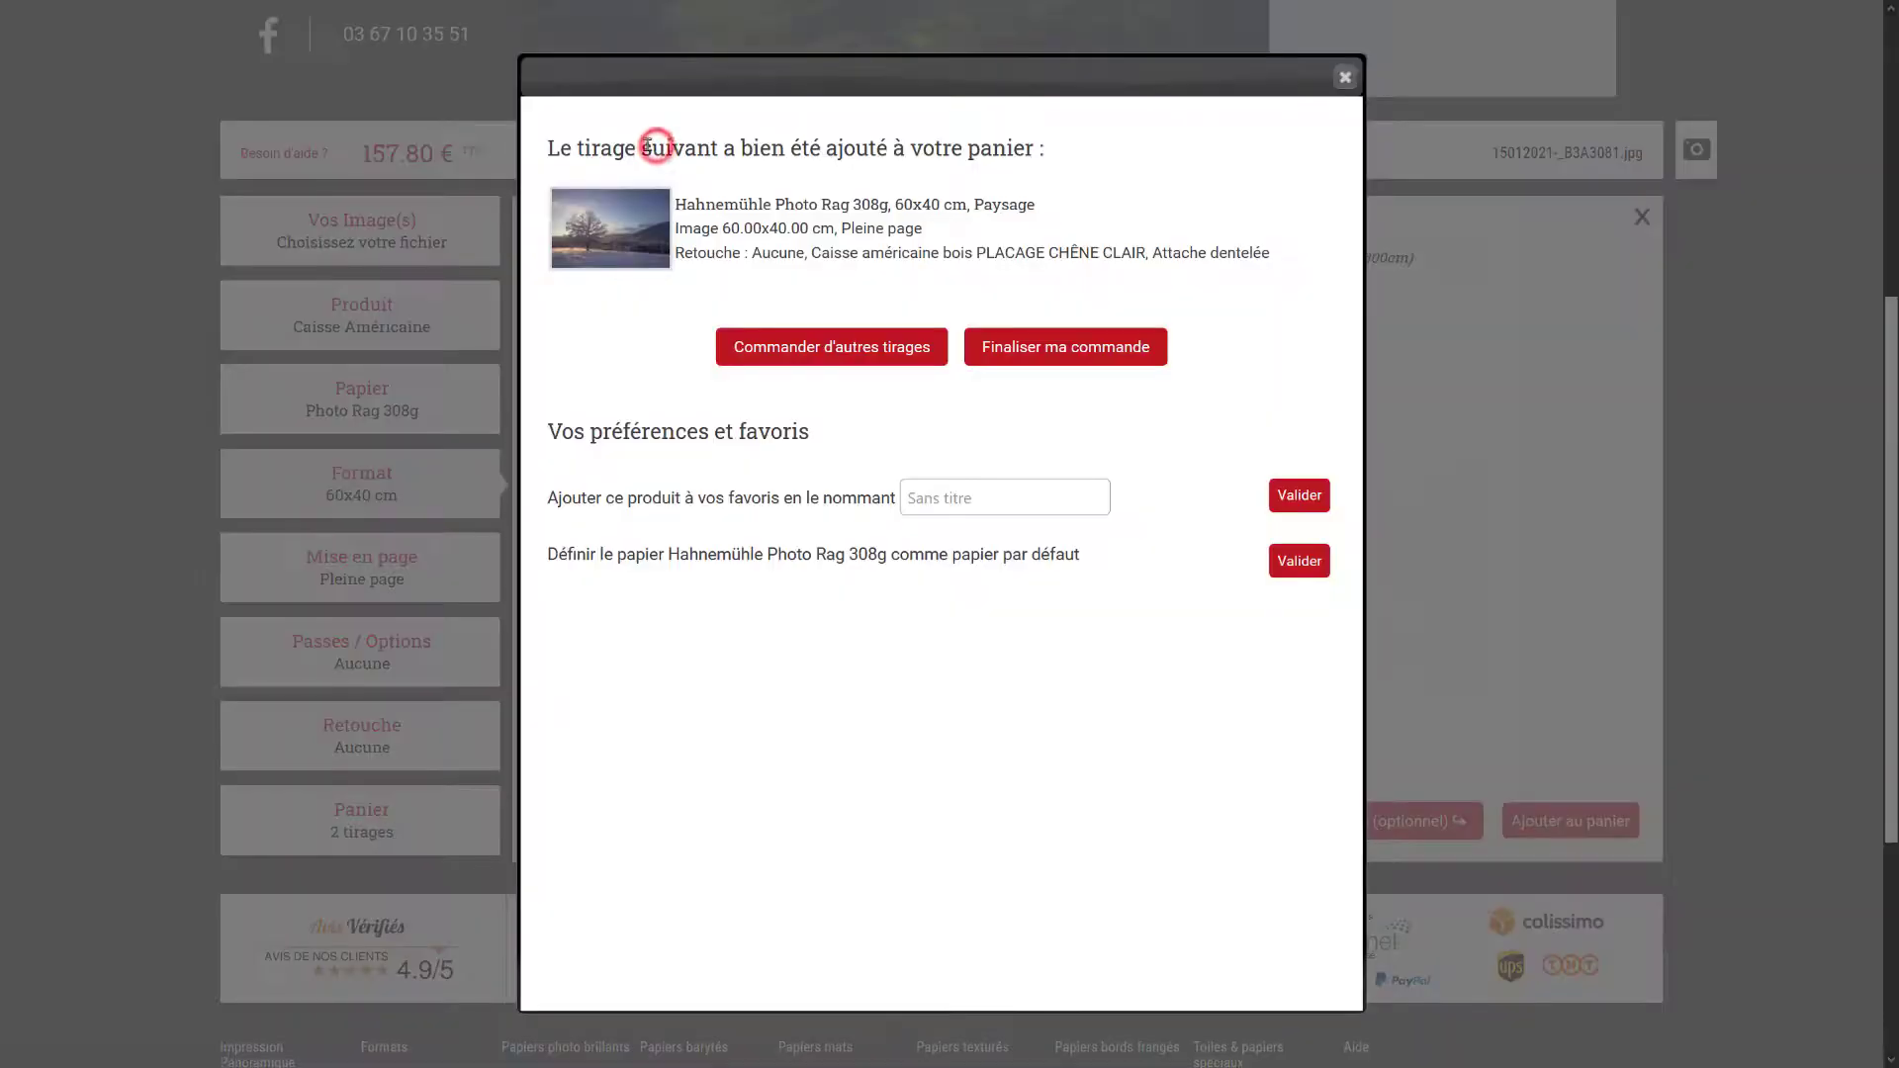
pyautogui.click(1345, 78)
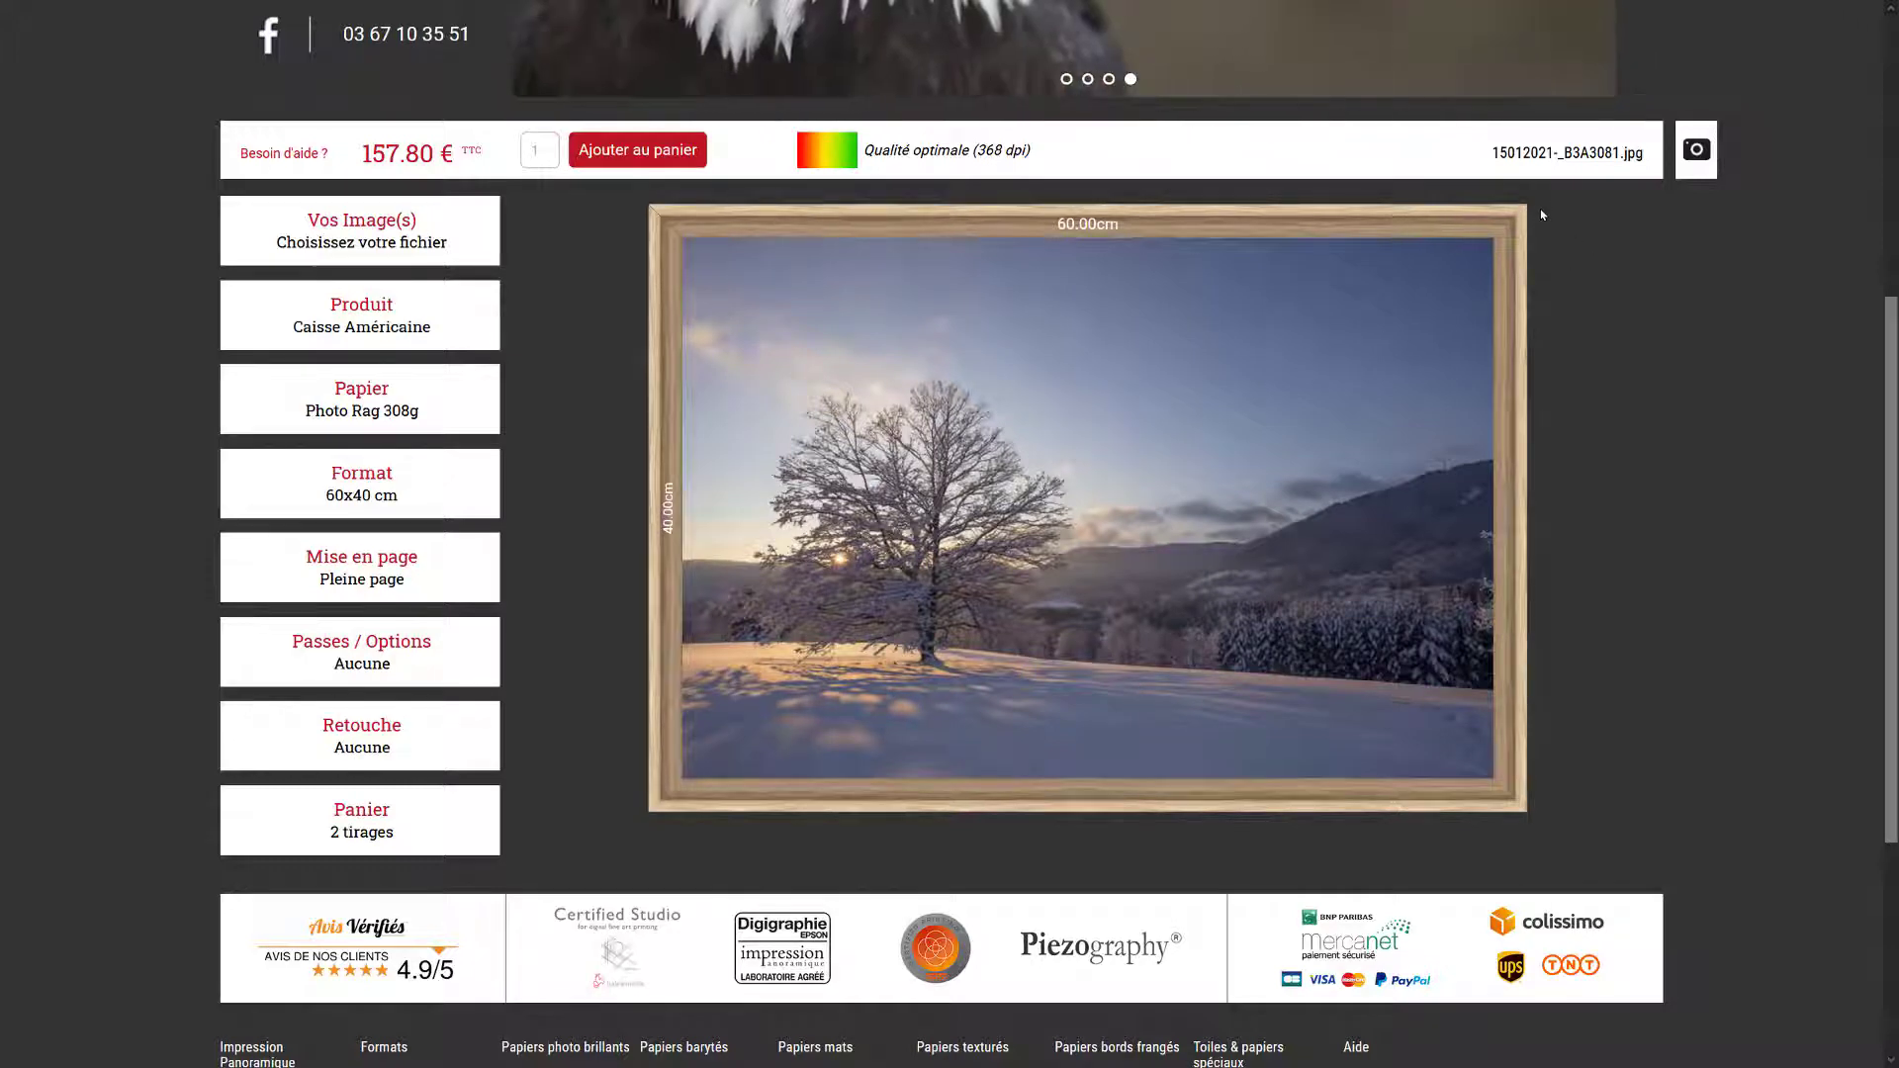
# - Preview the framed print in the room scene, move it closer to the sideboard and return to the configurator
pyautogui.click(1696, 153)
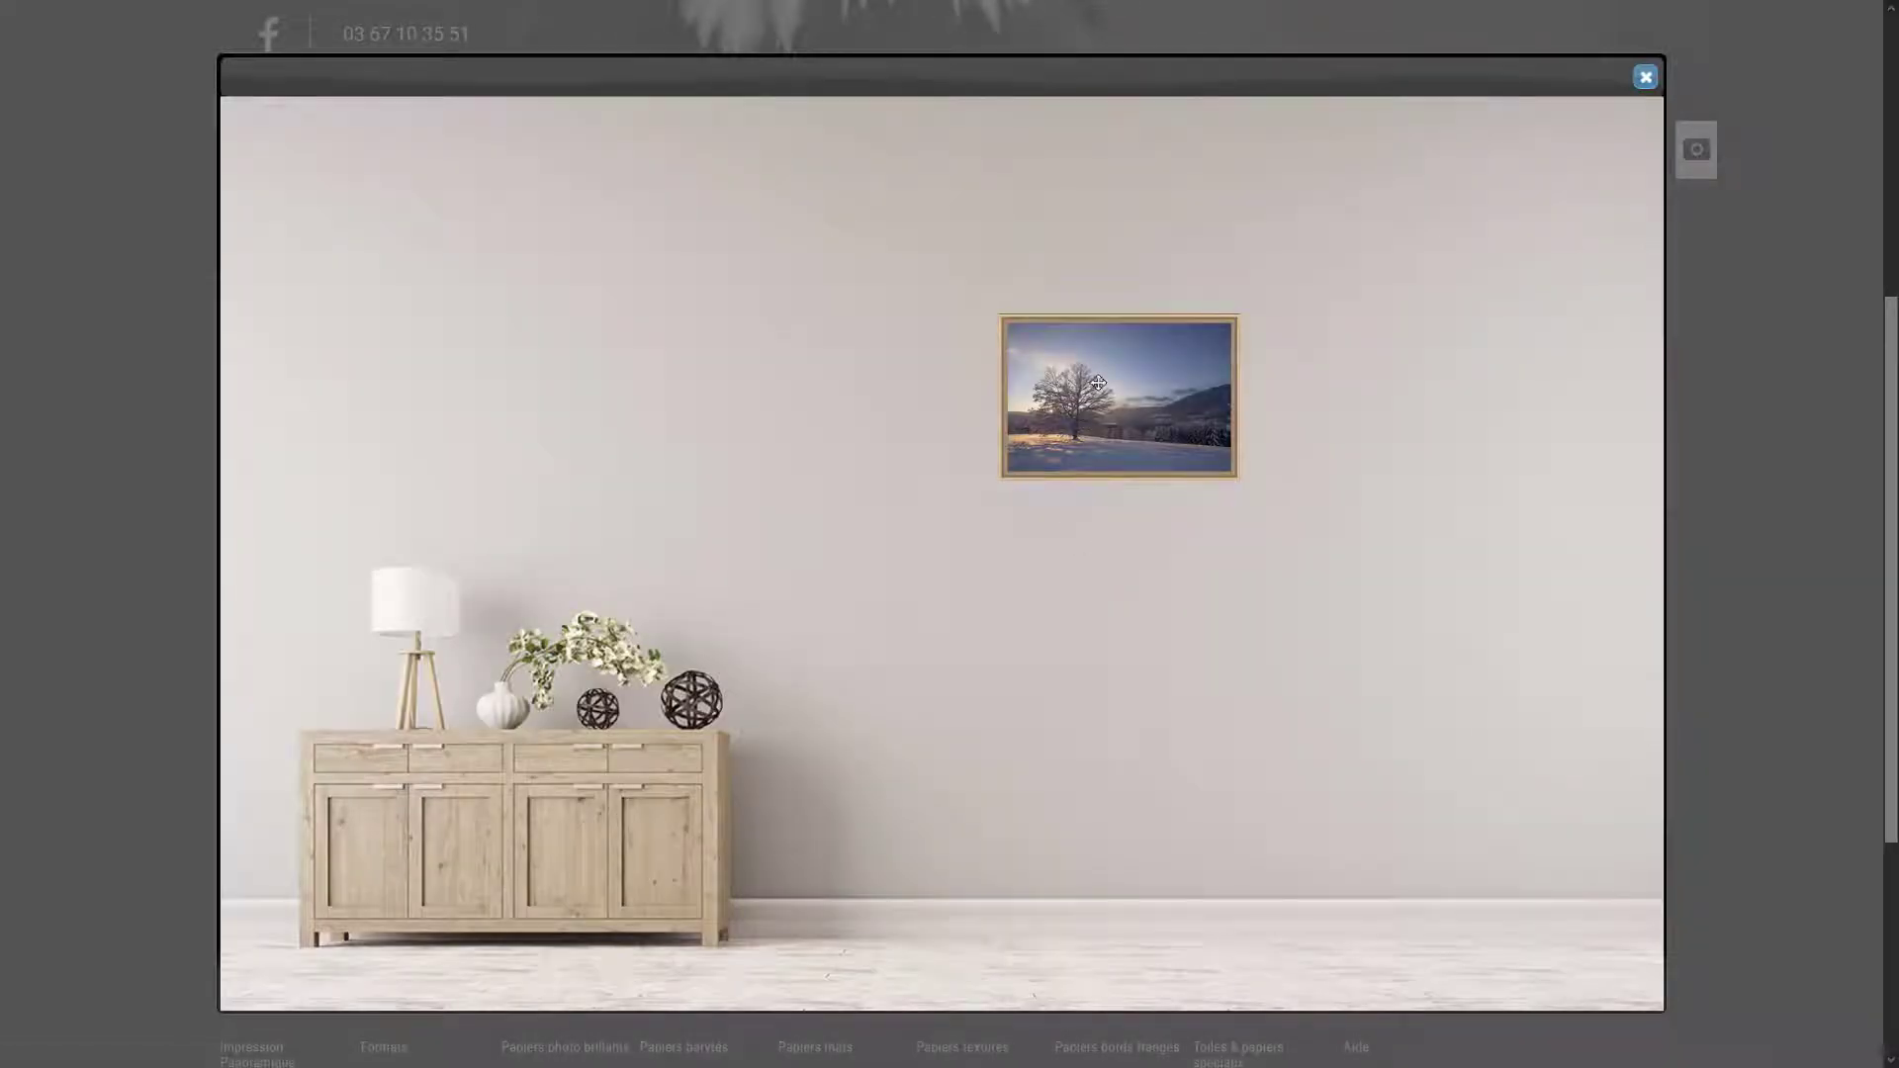
pyautogui.moveTo(1098, 383); pyautogui.dragTo(795, 490)
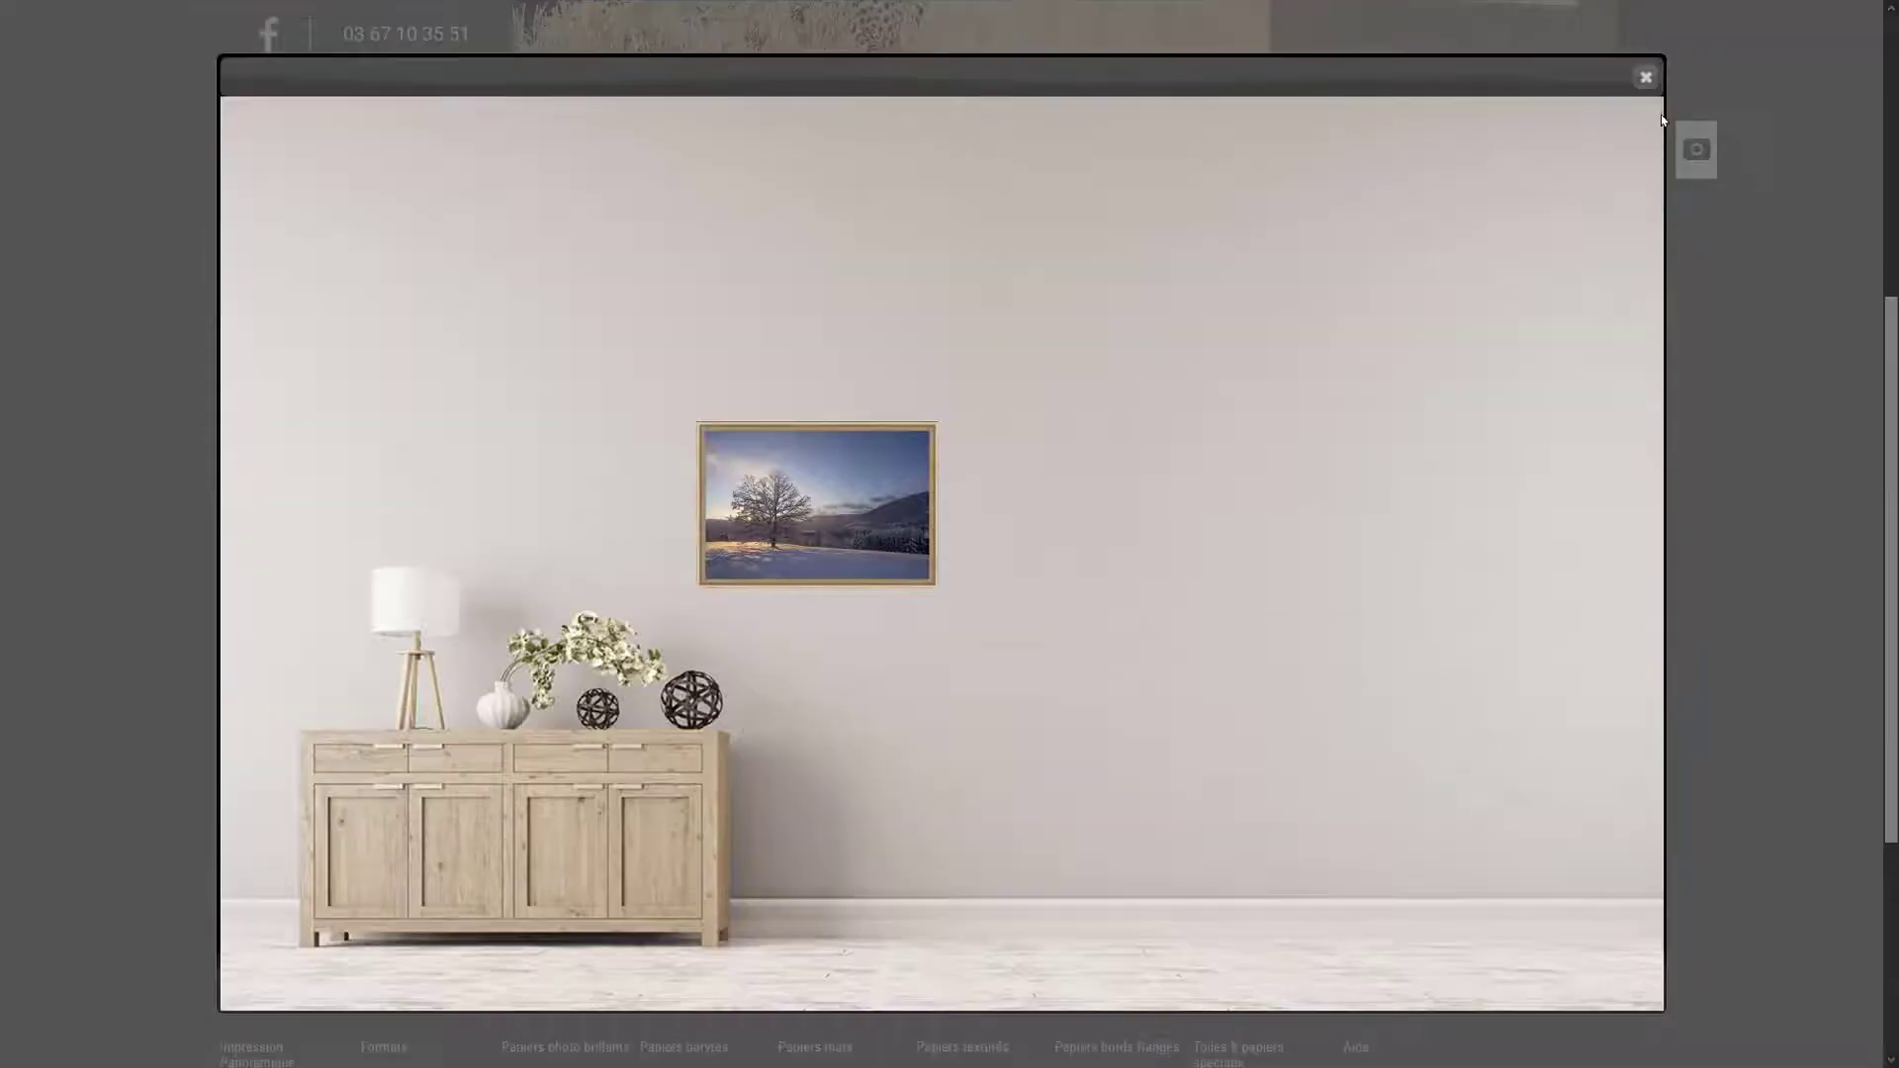
pyautogui.click(1646, 79)
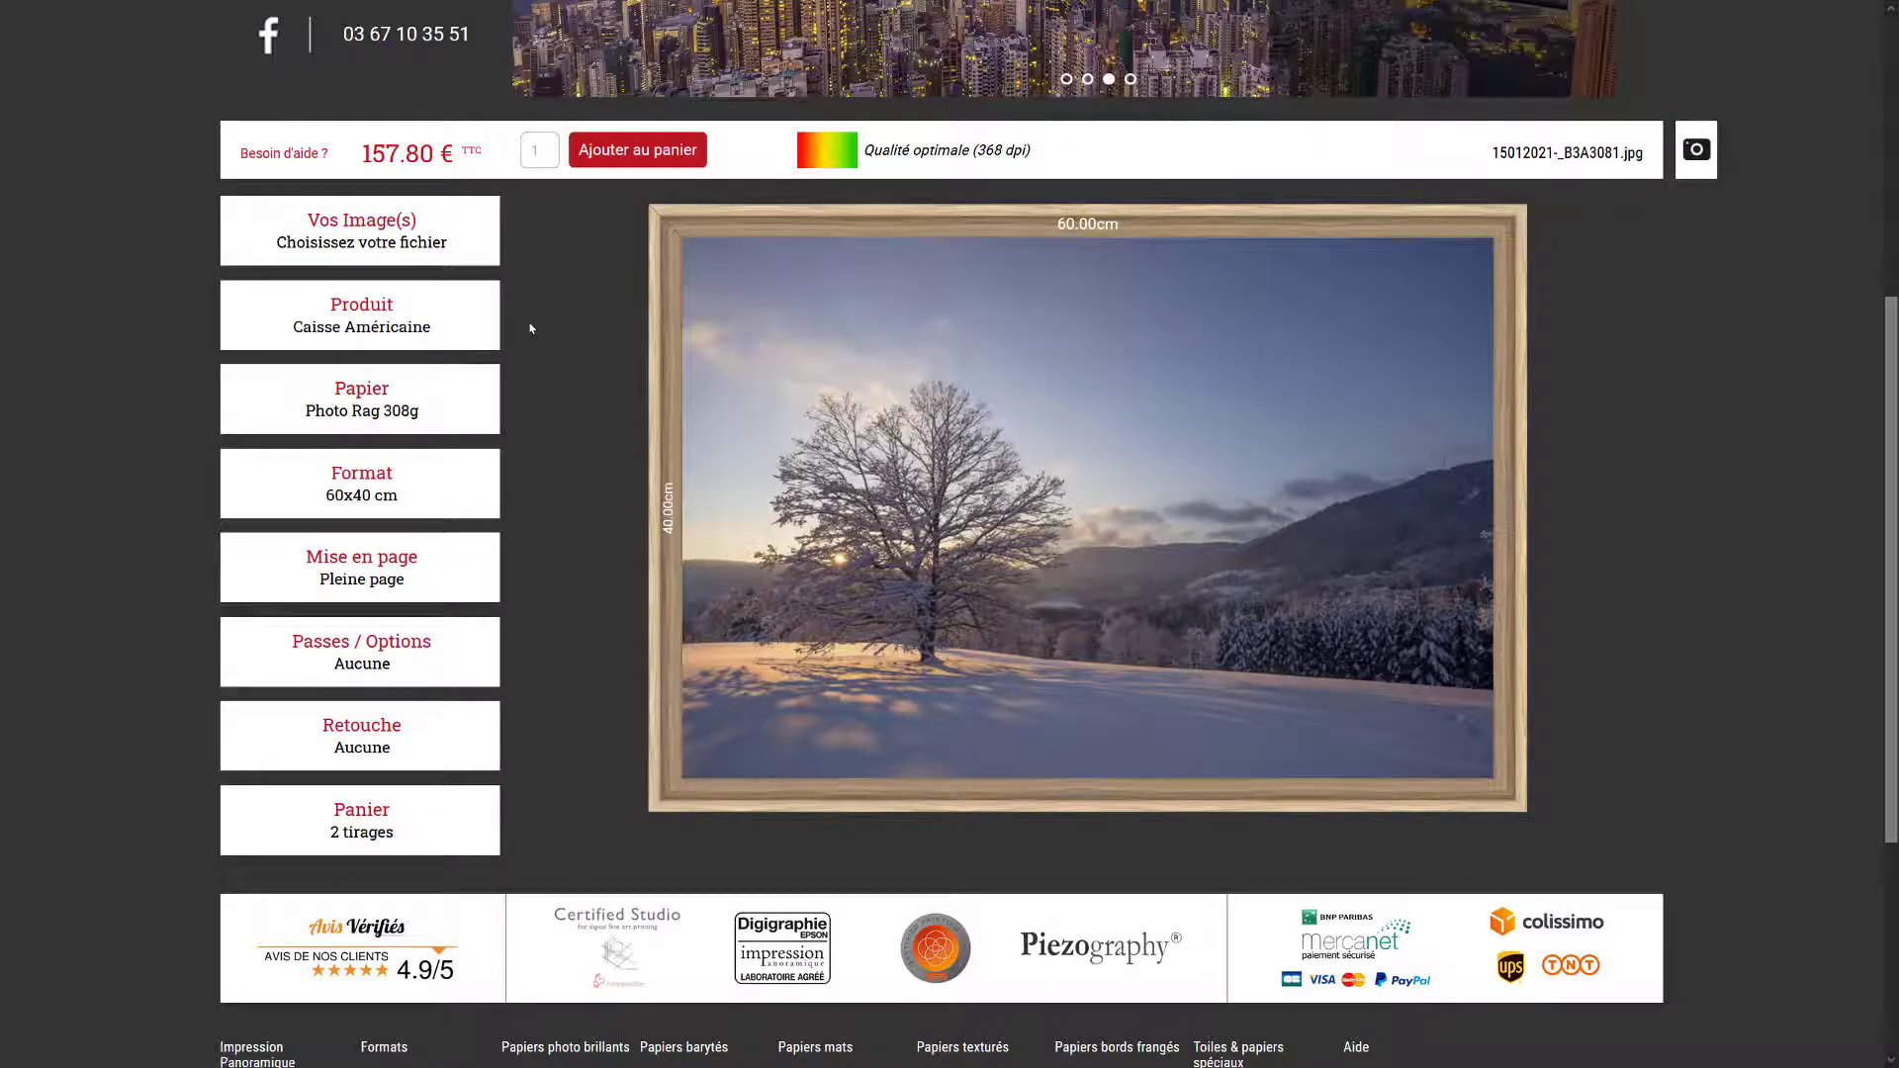
# - Change the product to Cadres classiques with the Nielsen C2 noir mat brossé frame
pyautogui.click(363, 314)
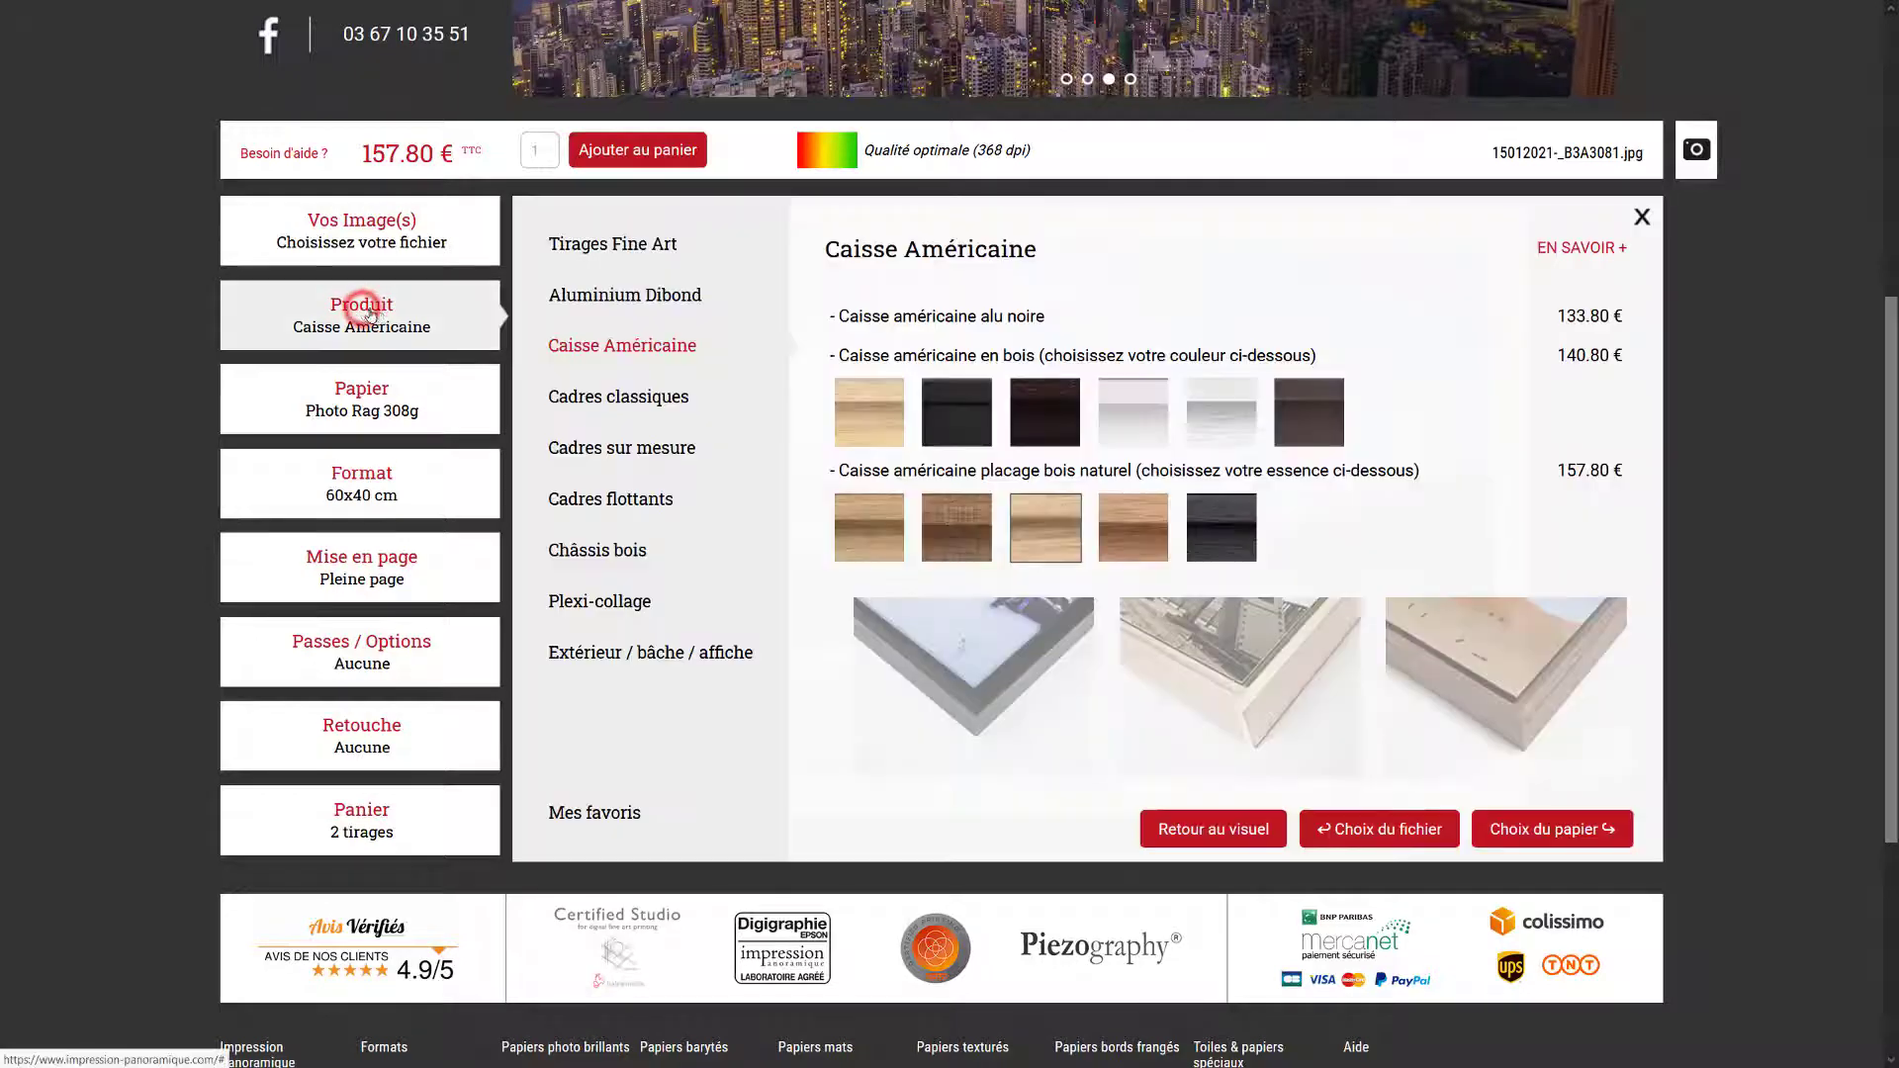
pyautogui.click(608, 396)
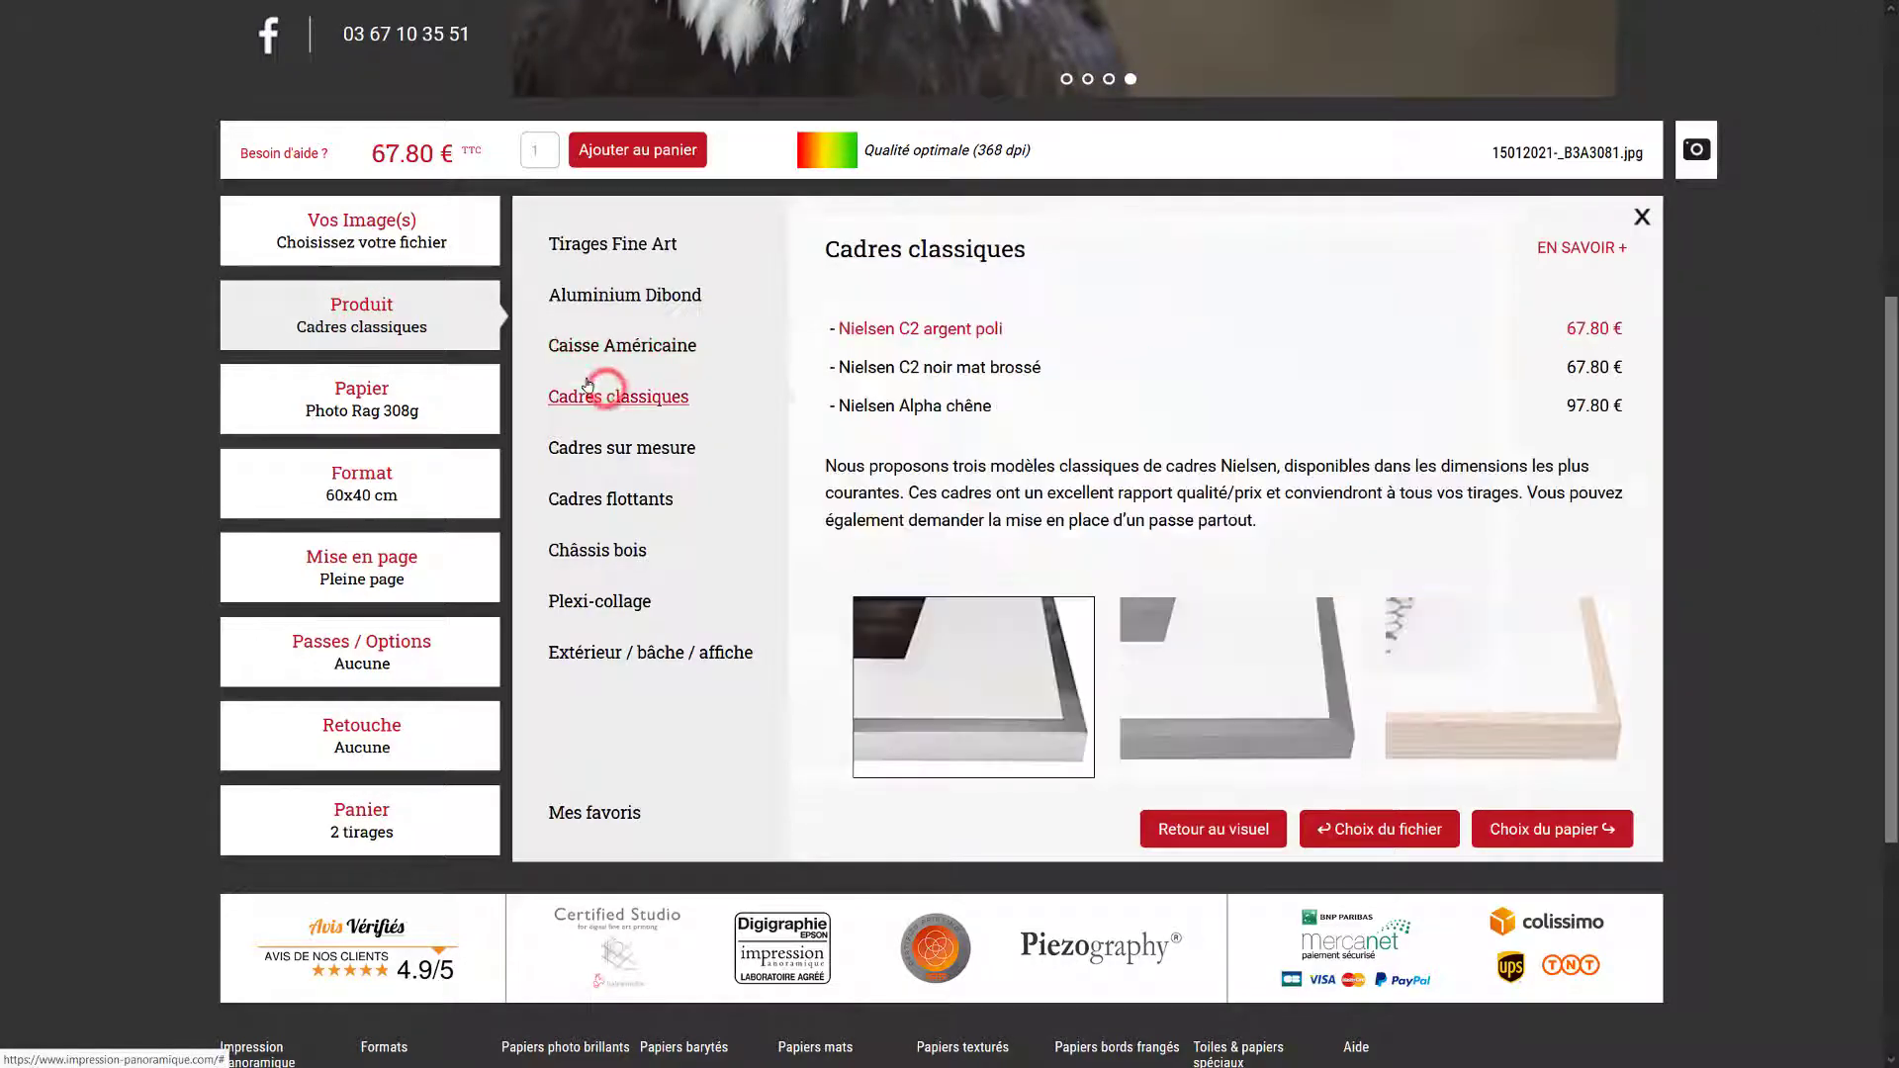
pyautogui.click(913, 366)
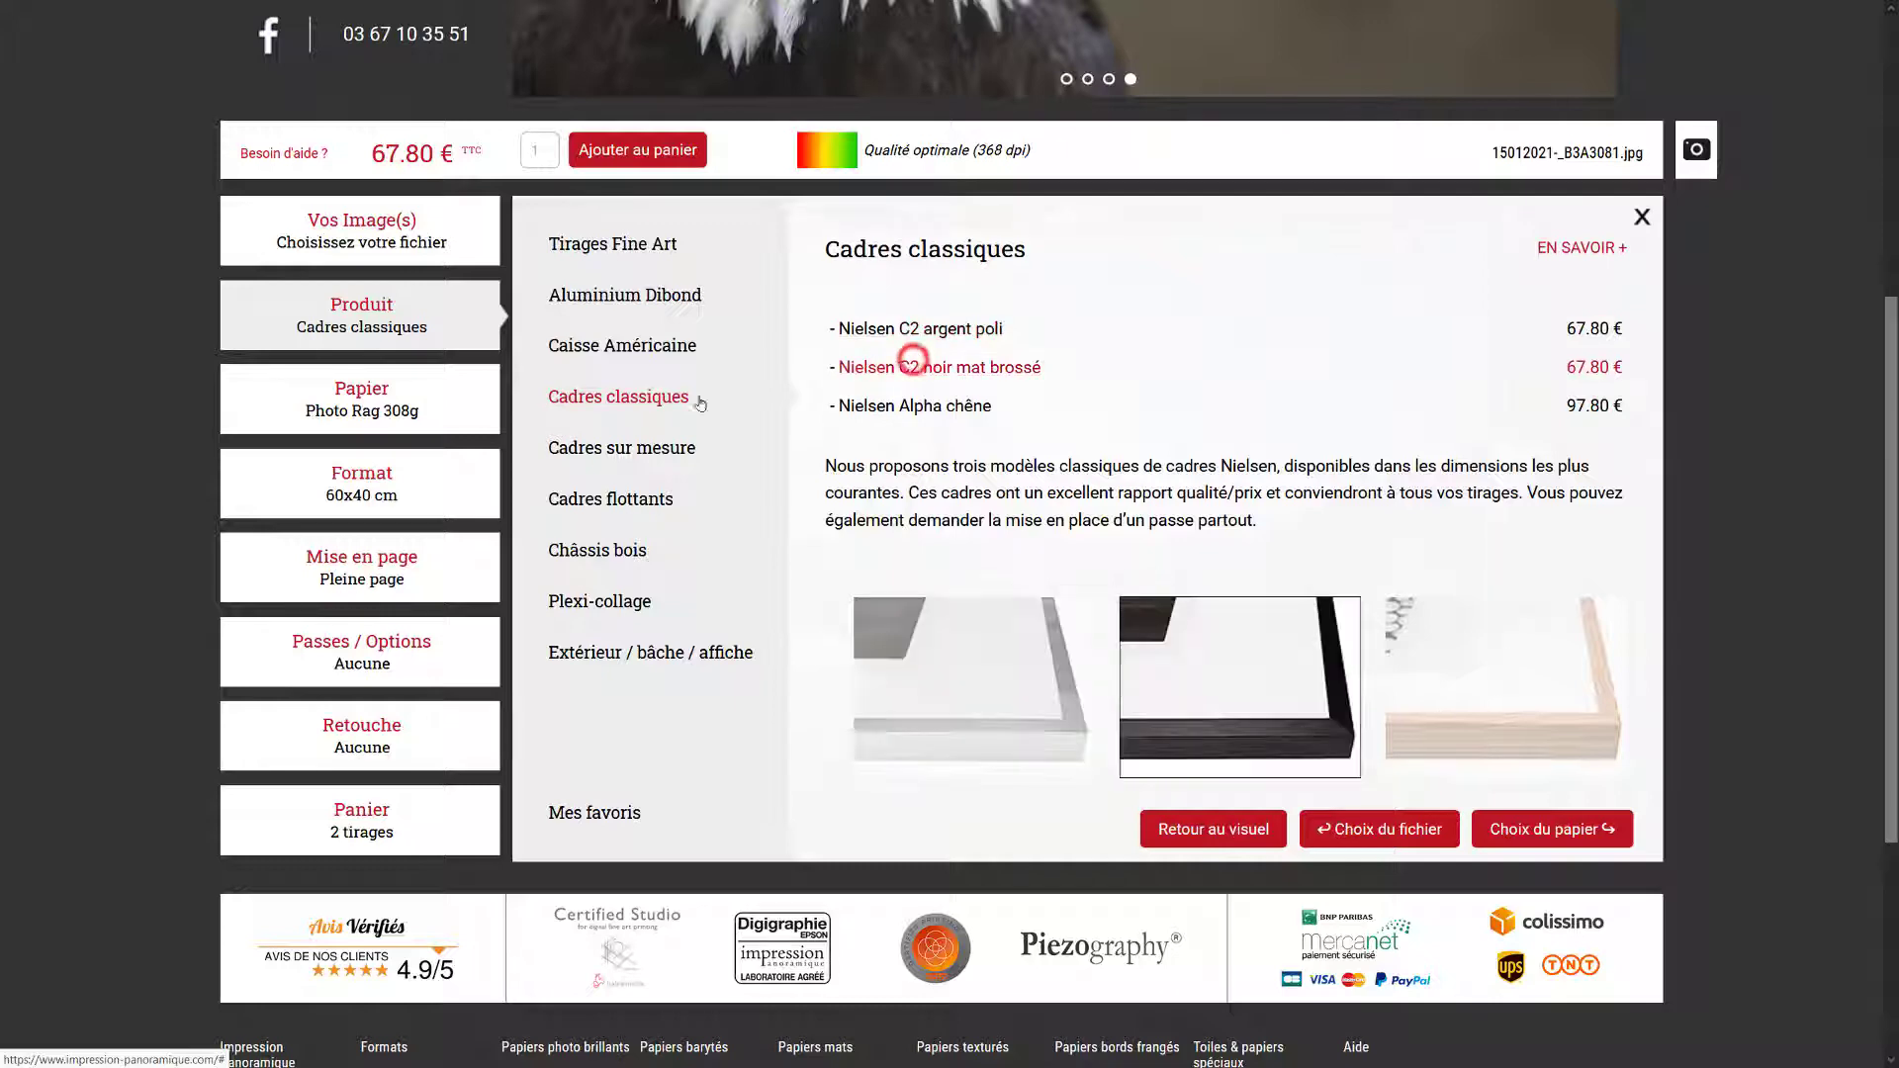
# - Set the format to the standard frame size 70x50 cm and add the framed print to the cart
pyautogui.click(412, 483)
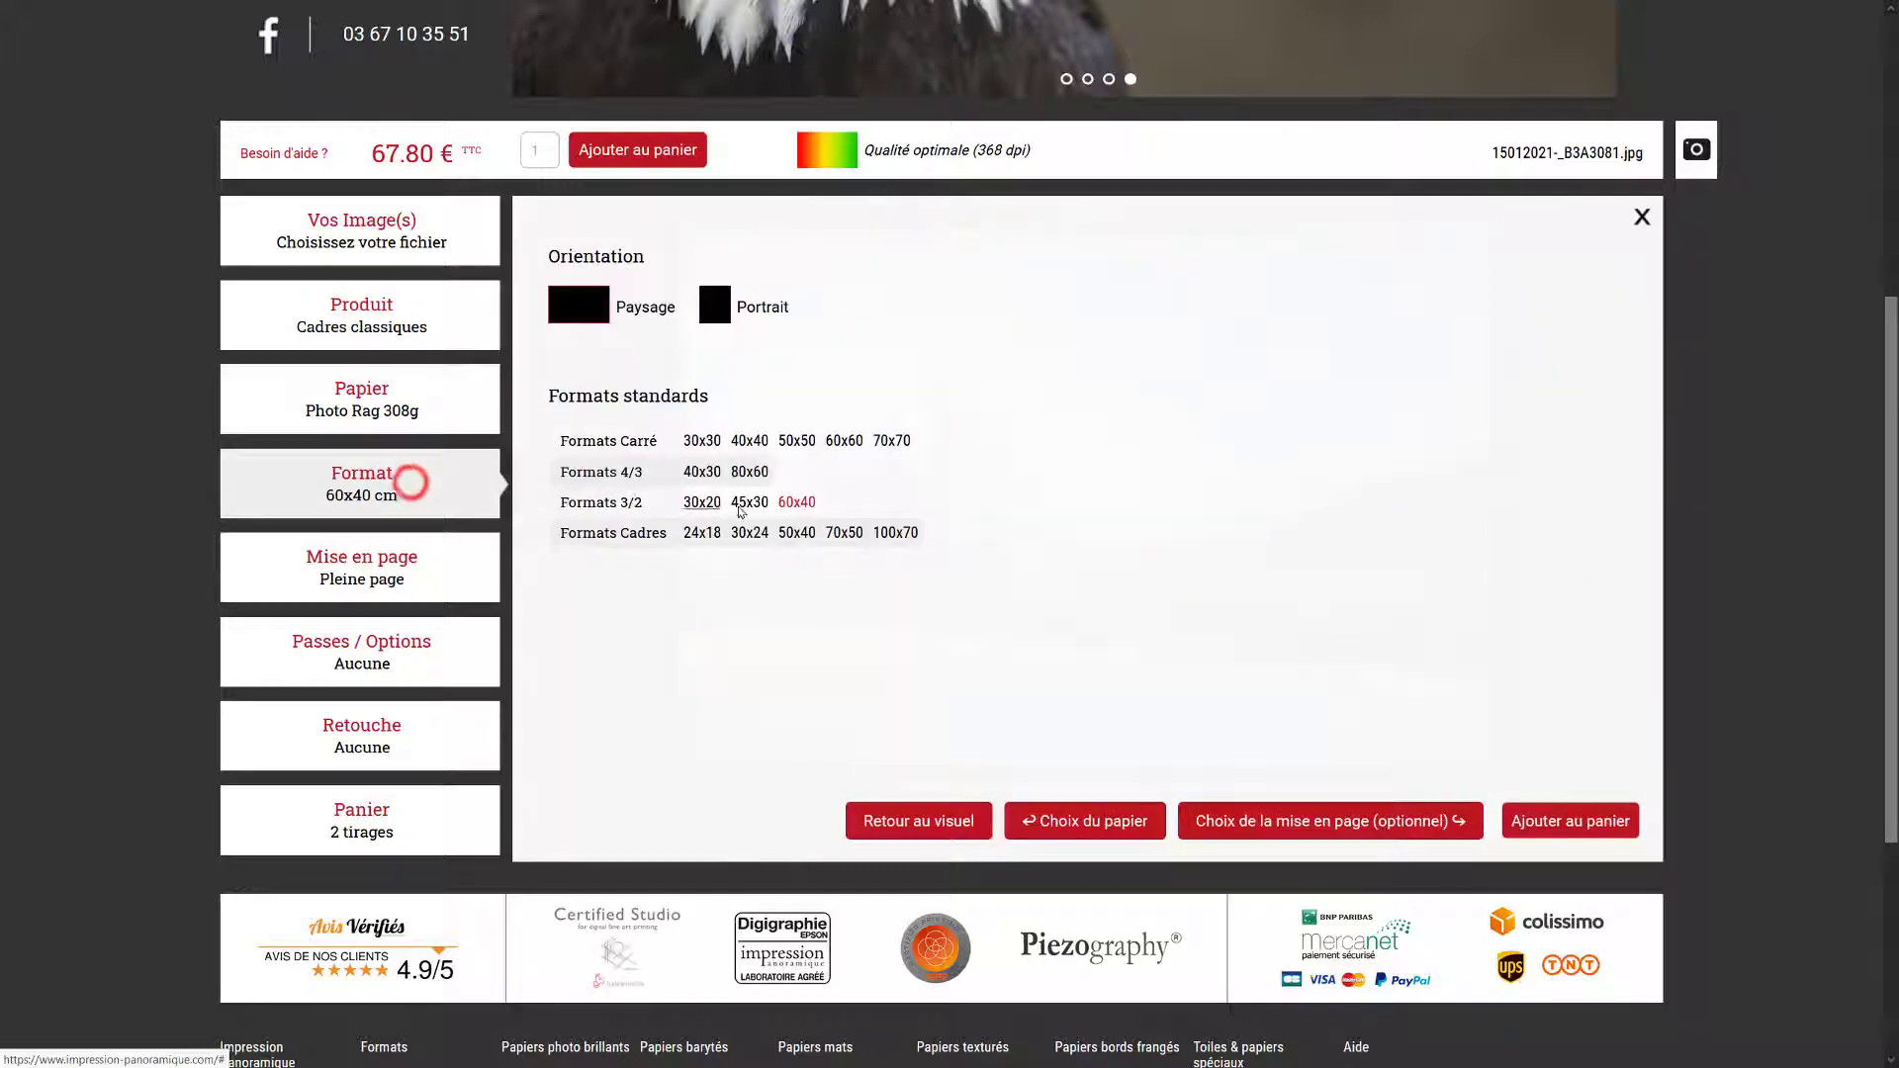
pyautogui.click(844, 532)
pyautogui.click(1641, 216)
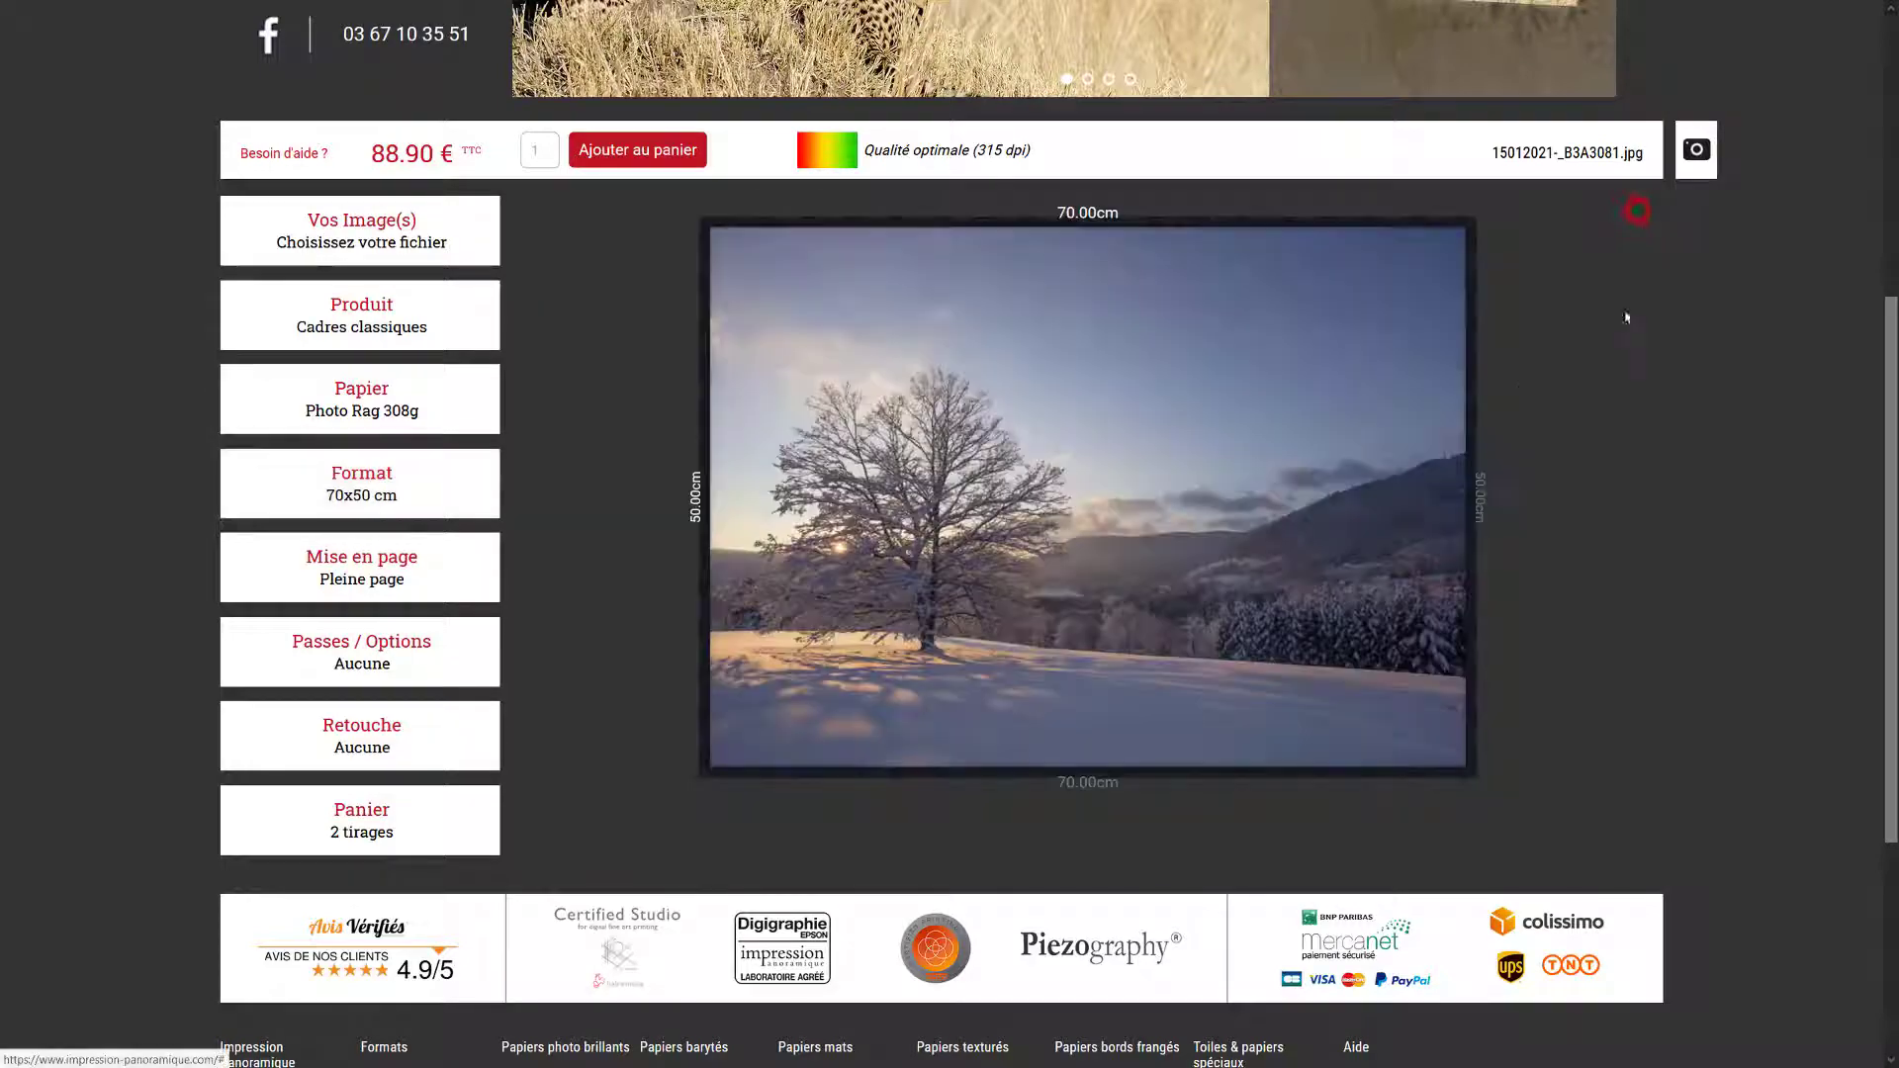
pyautogui.click(641, 149)
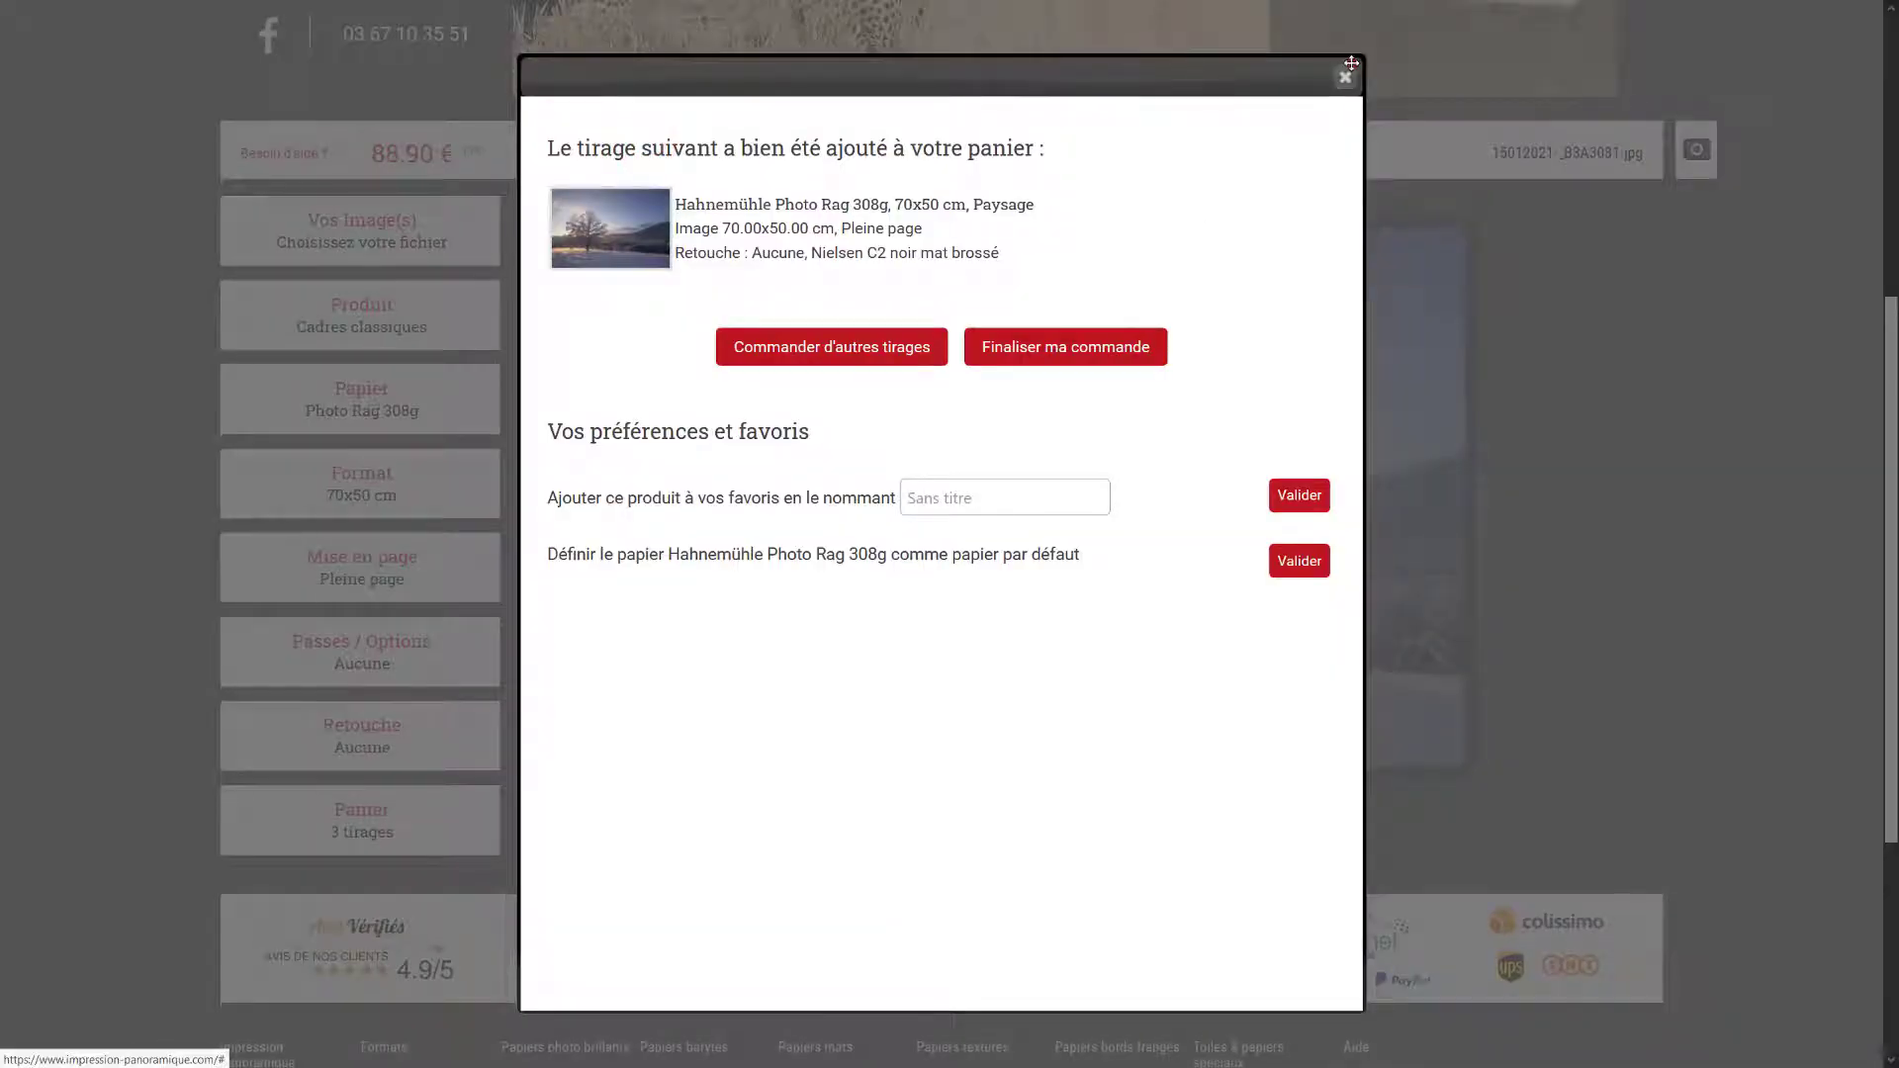
pyautogui.click(1347, 72)
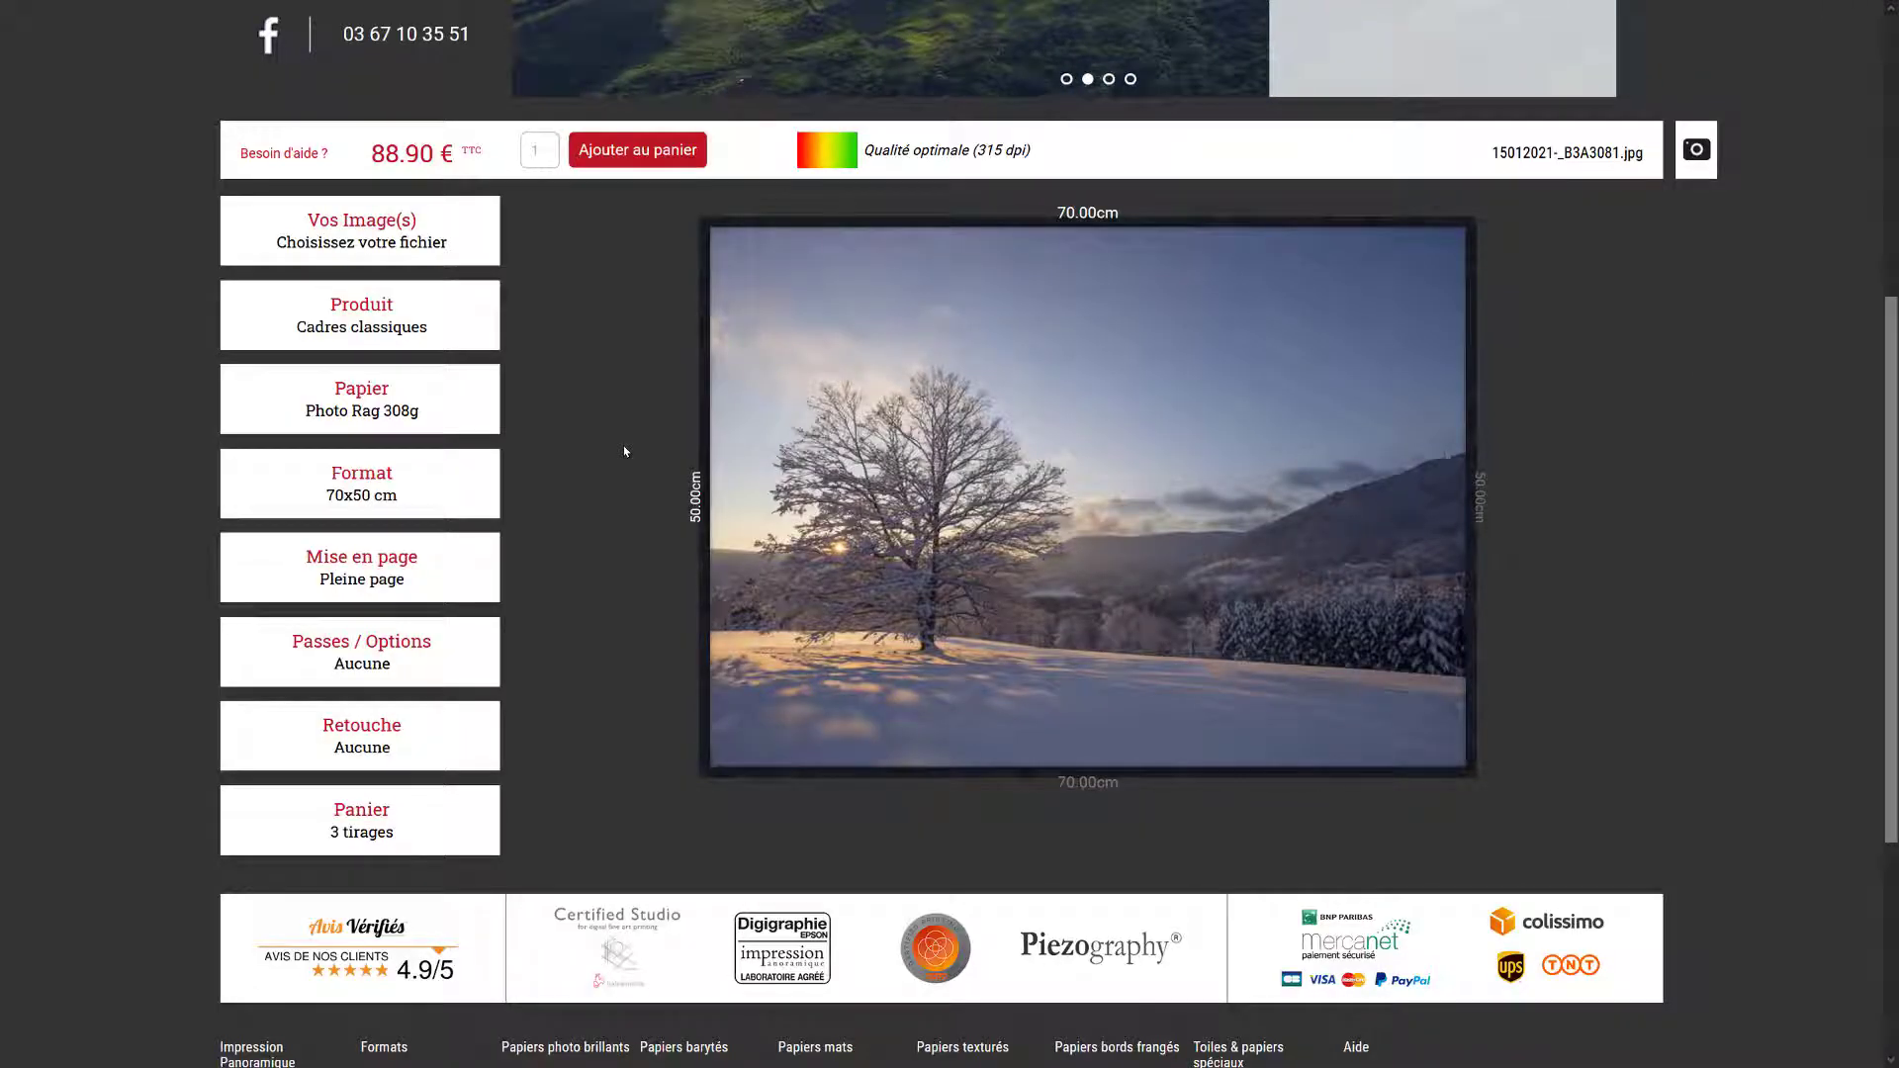
# - Try the layouts Centrée, Marge tournante and Marge 3/8 - 5/8 with larger margins, and go back to Pleine page
pyautogui.click(399, 560)
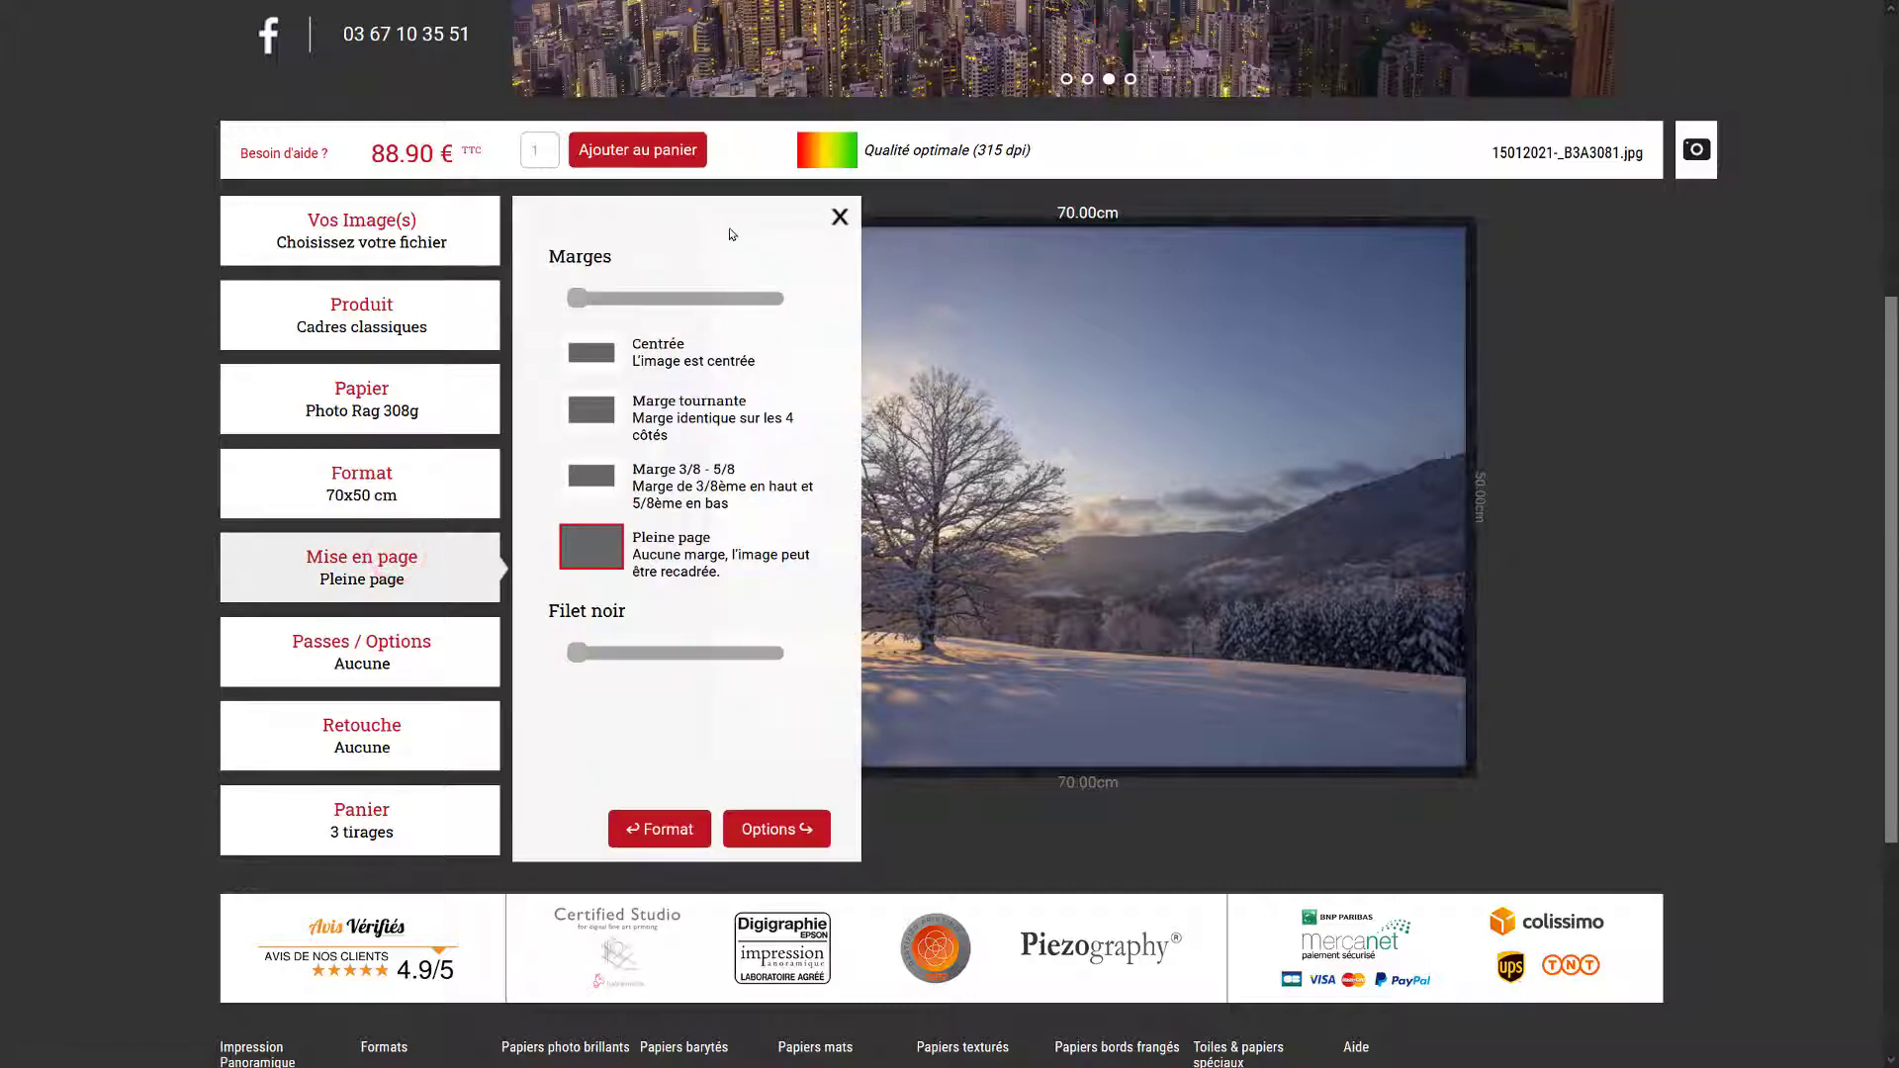
pyautogui.click(588, 354)
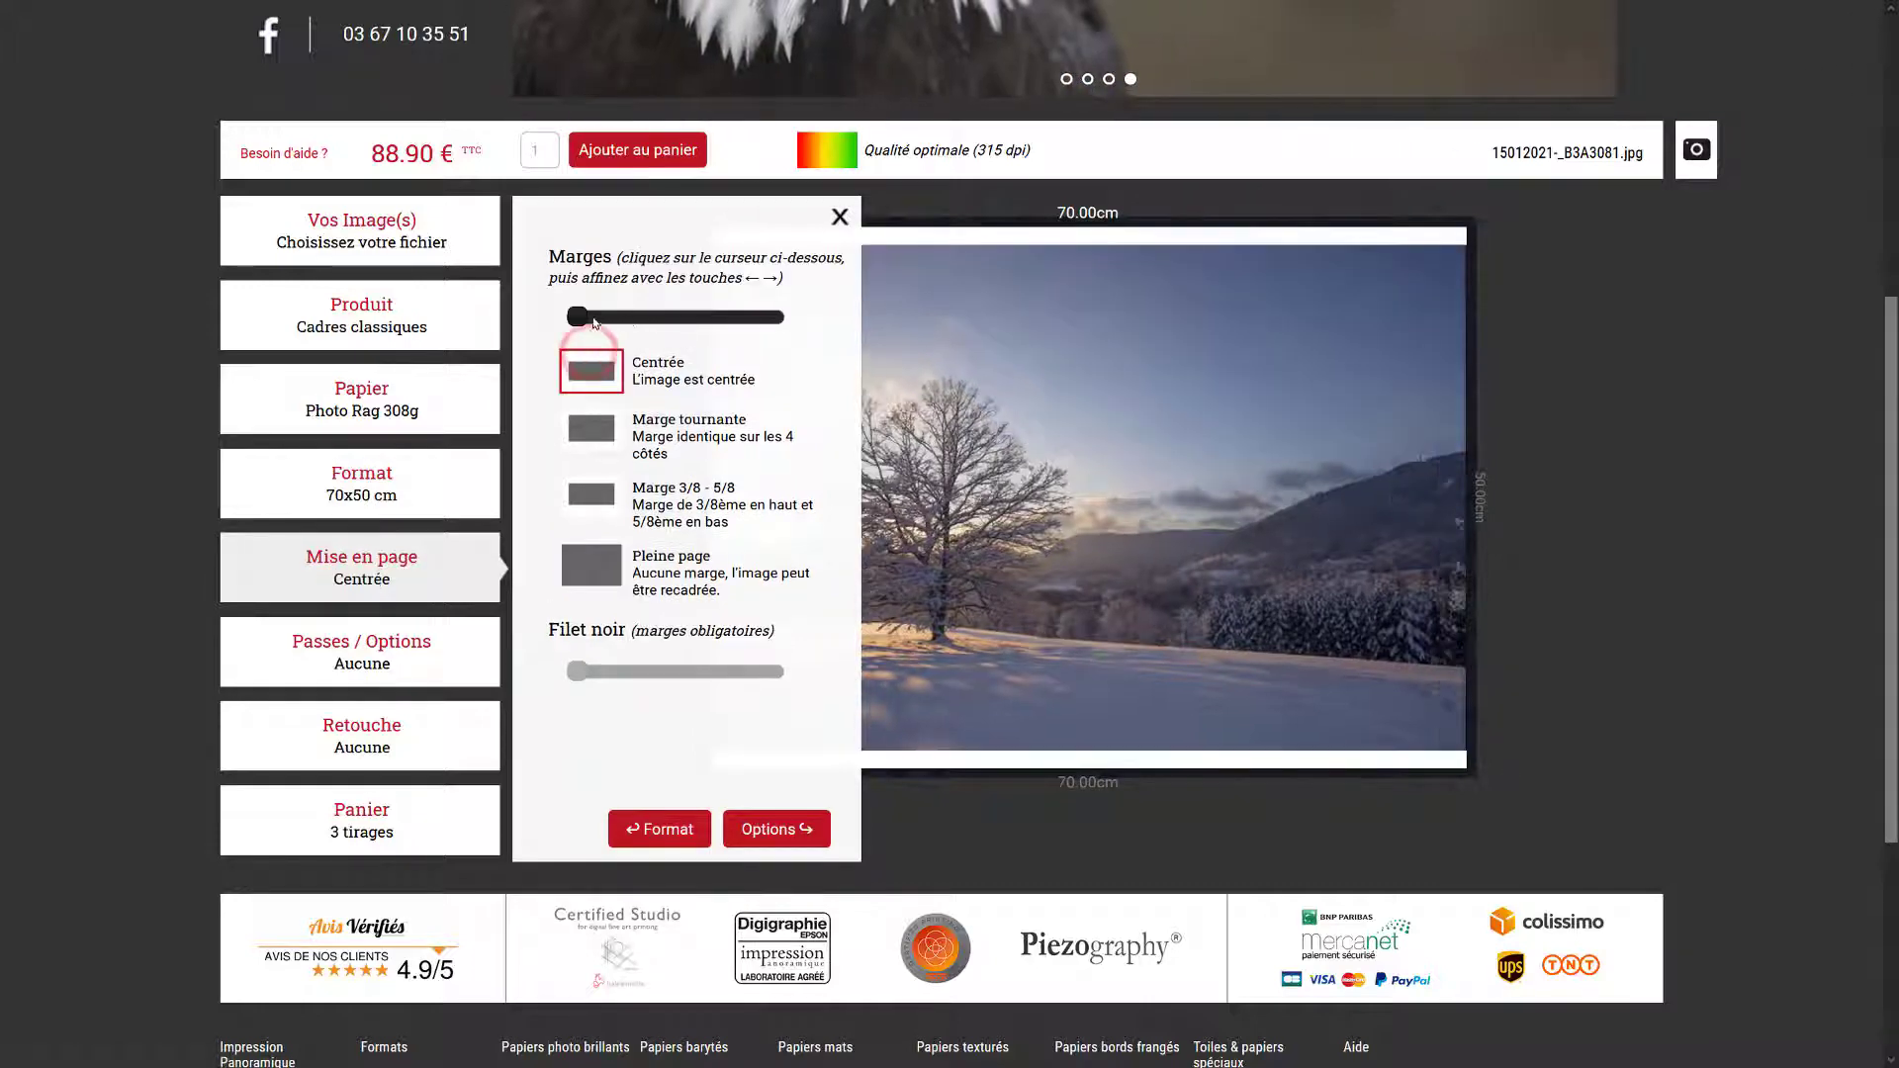
pyautogui.moveTo(576, 315); pyautogui.dragTo(660, 322)
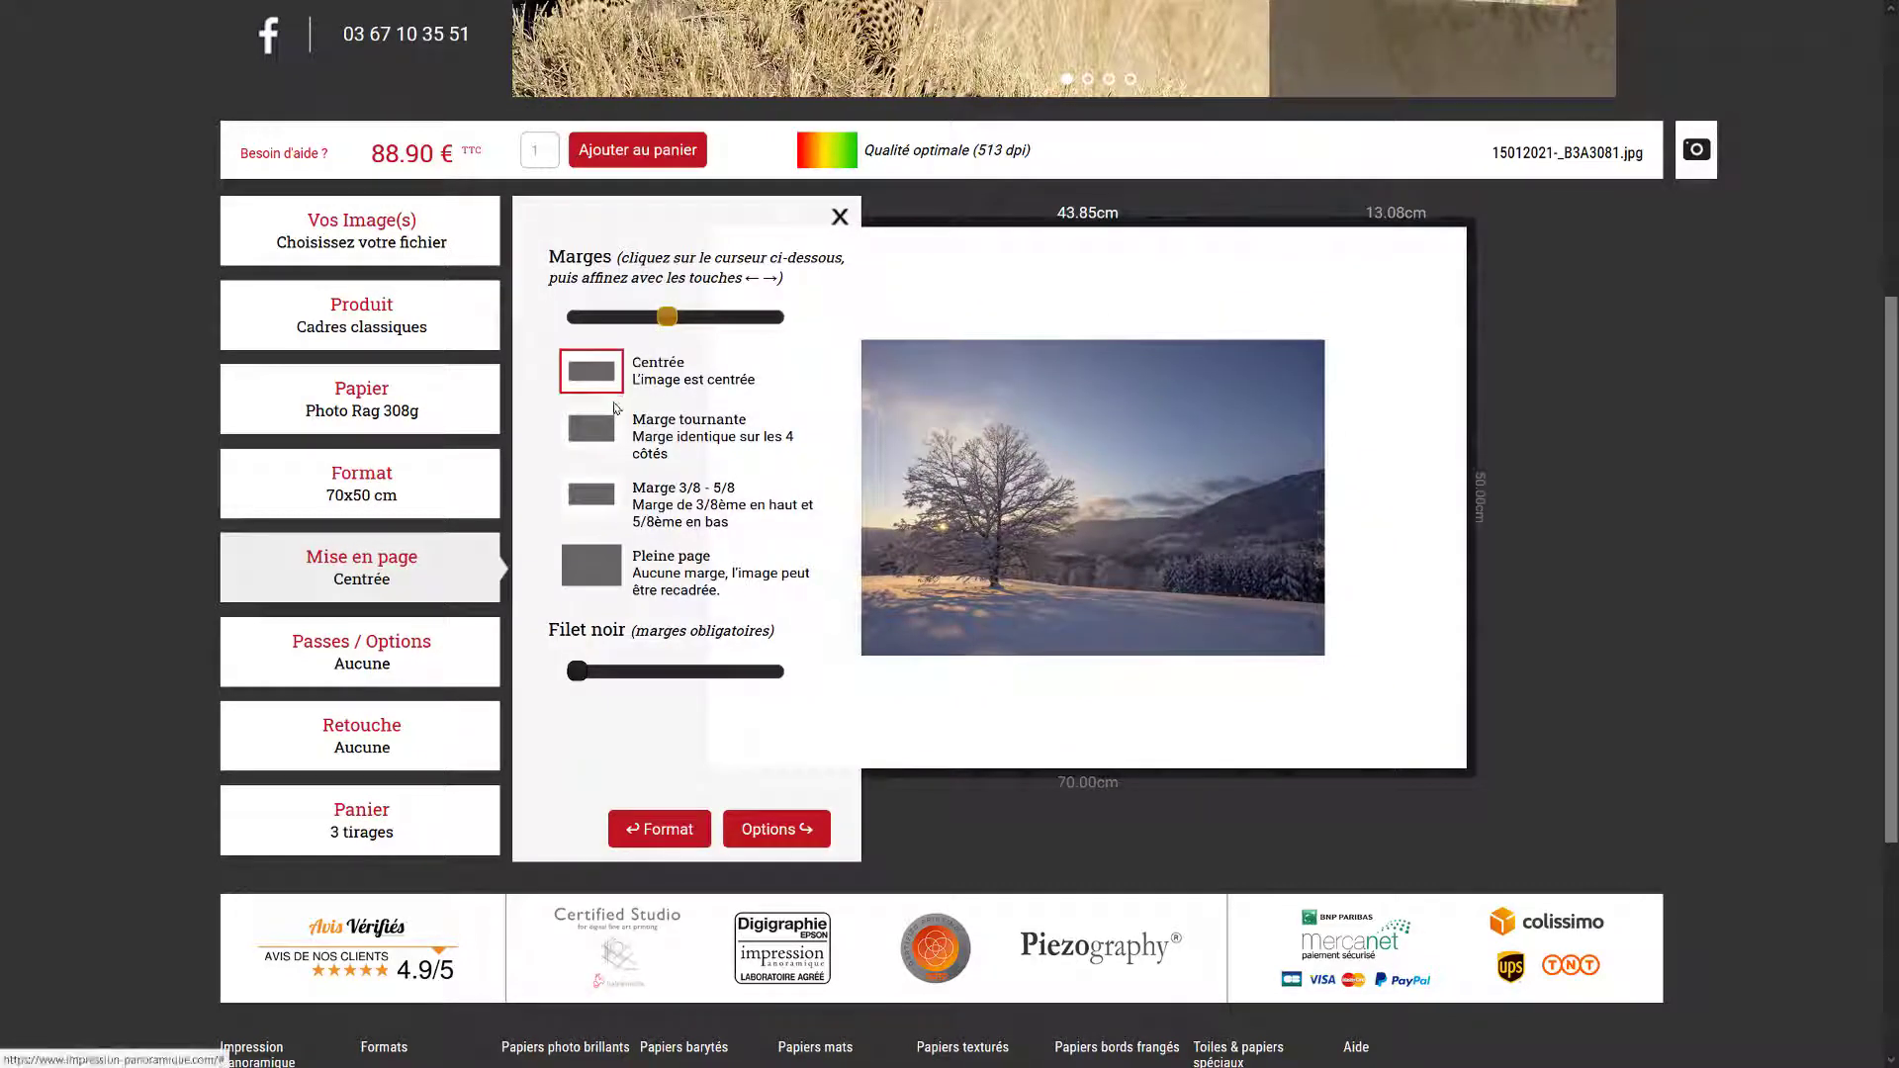
pyautogui.click(591, 426)
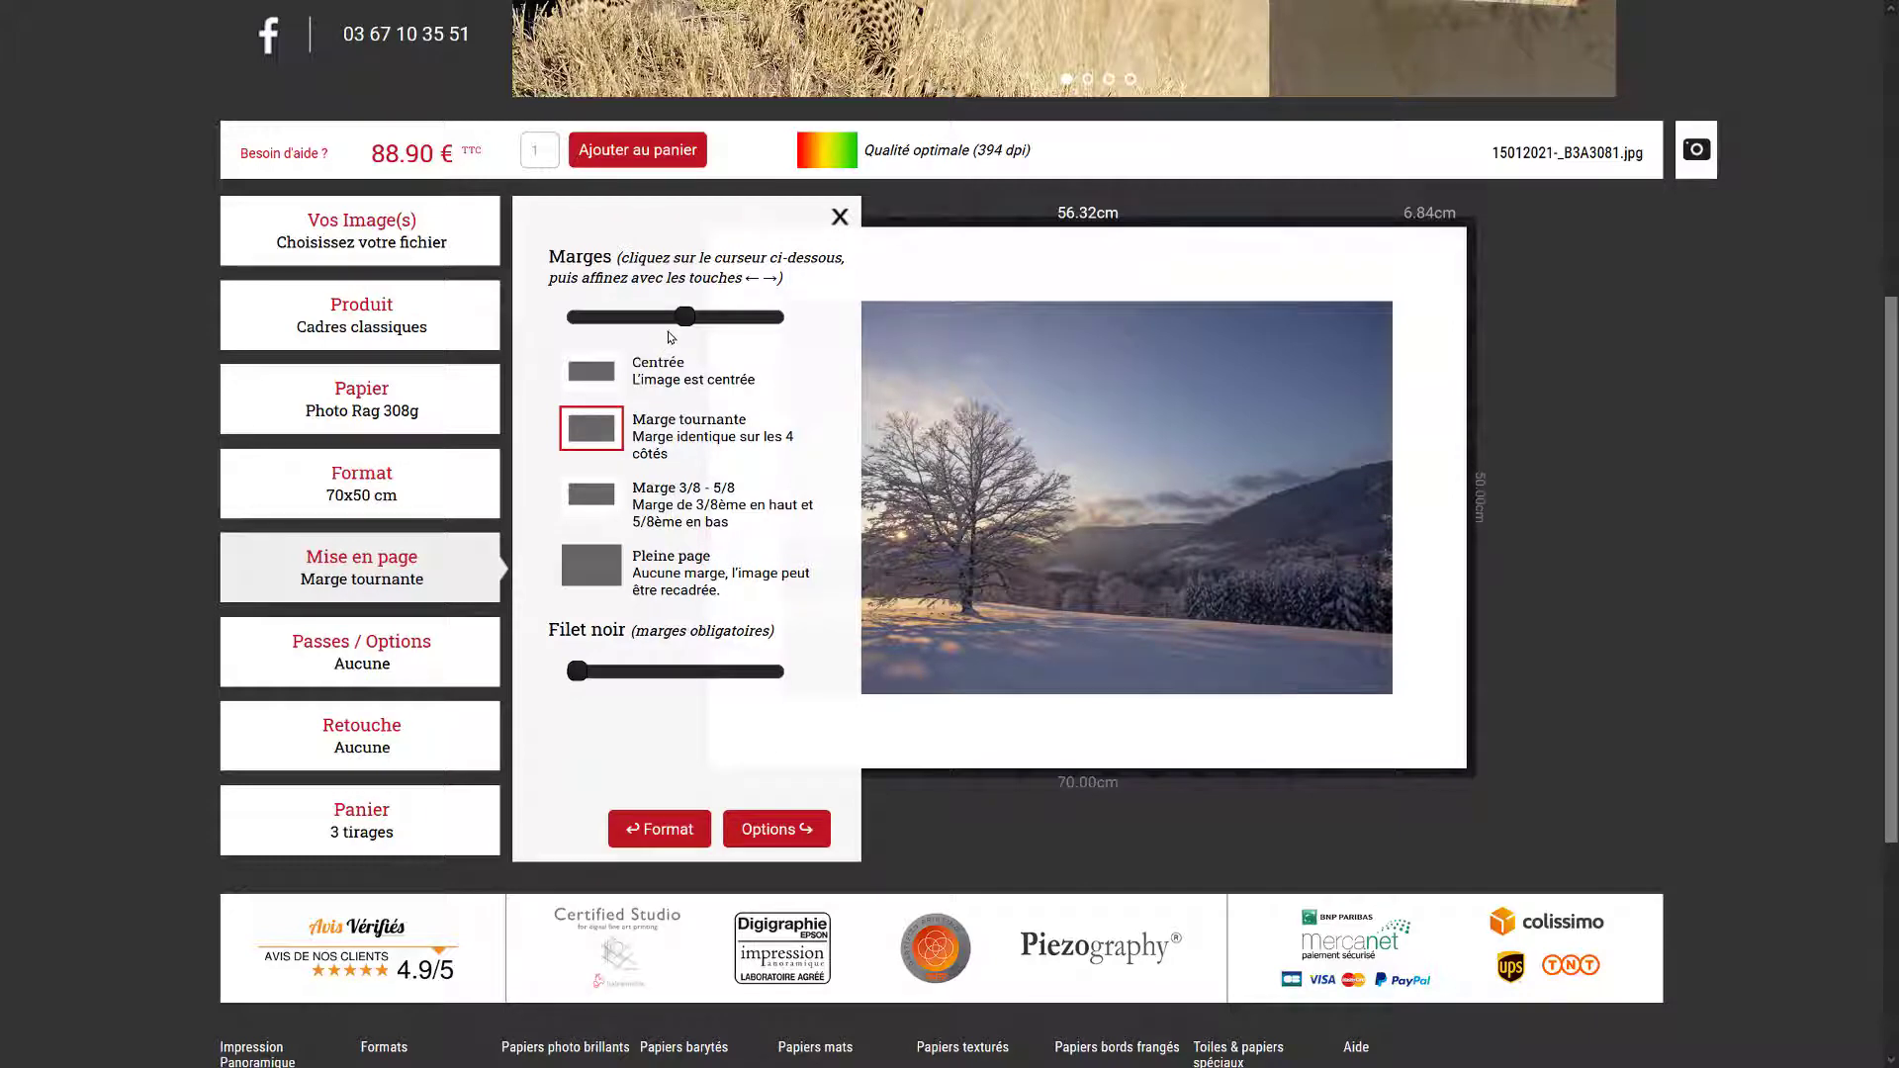
pyautogui.click(593, 503)
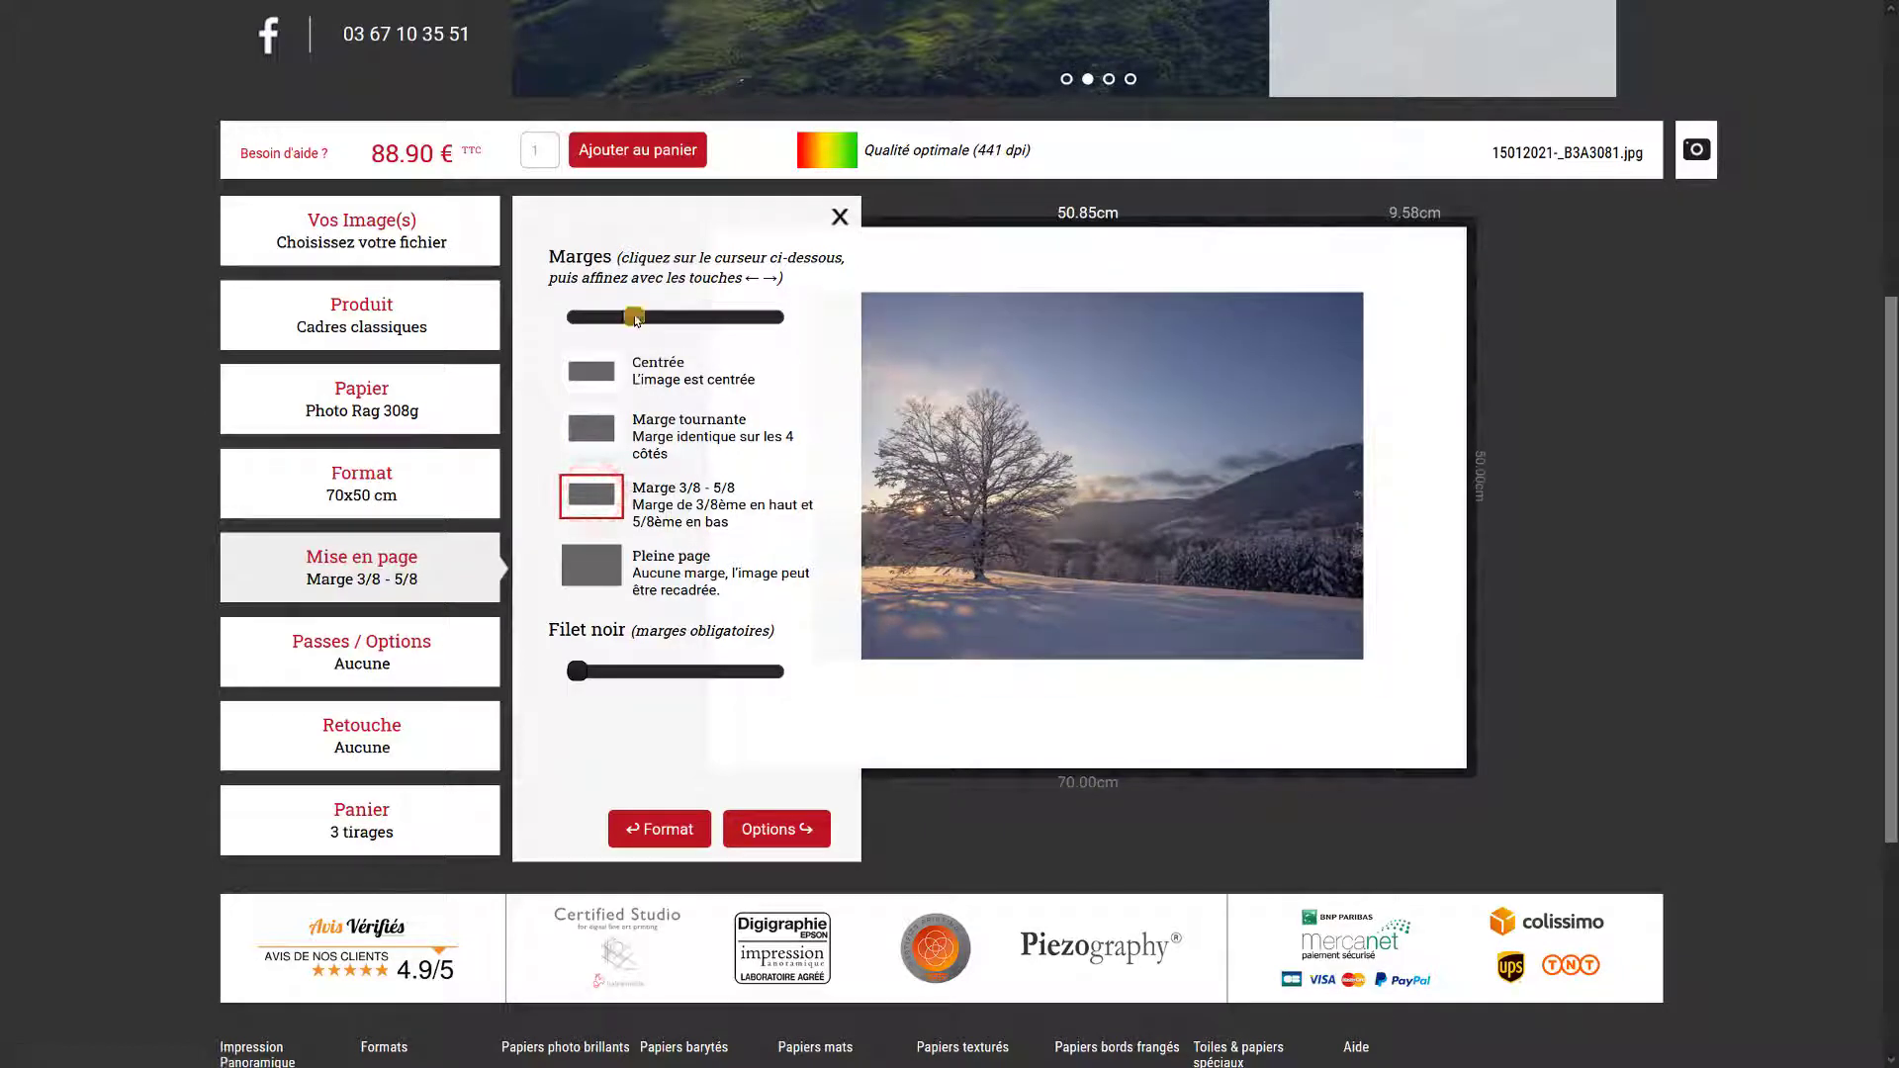
pyautogui.moveTo(636, 320); pyautogui.dragTo(680, 317)
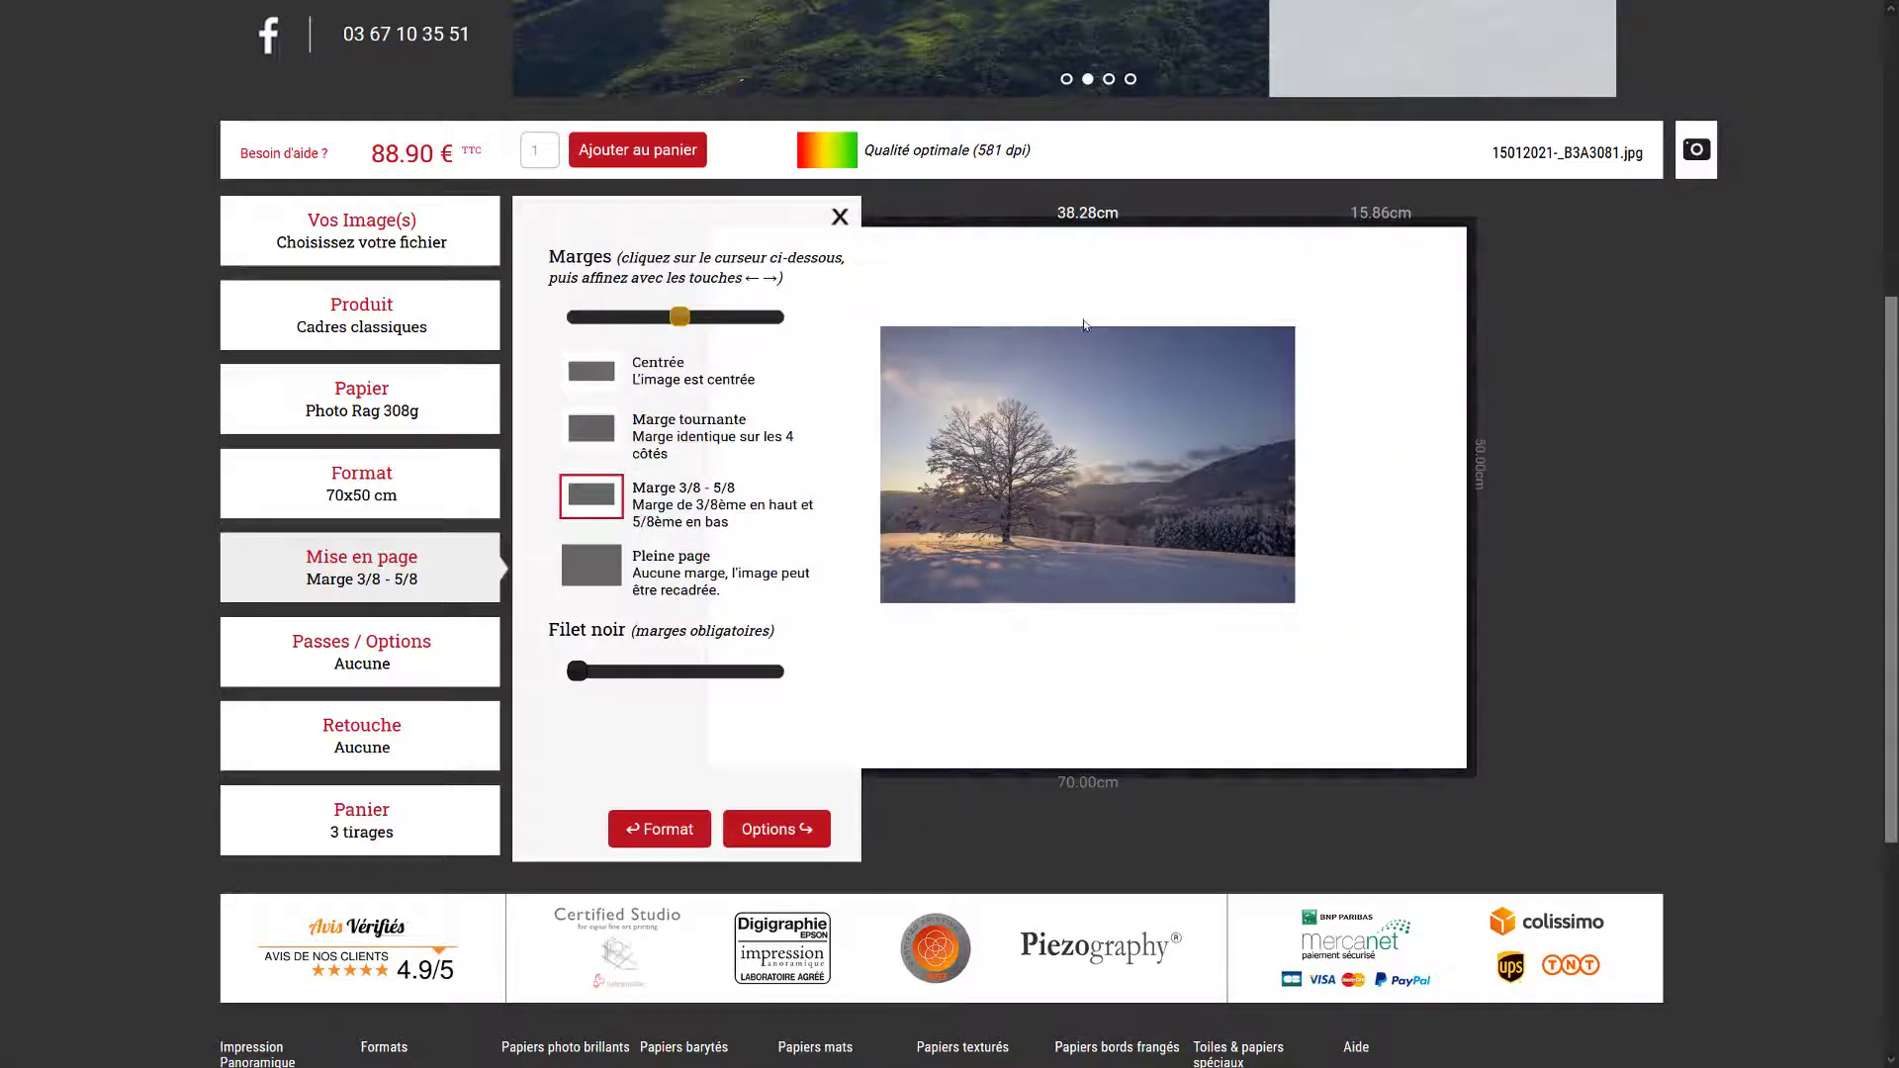
pyautogui.click(562, 552)
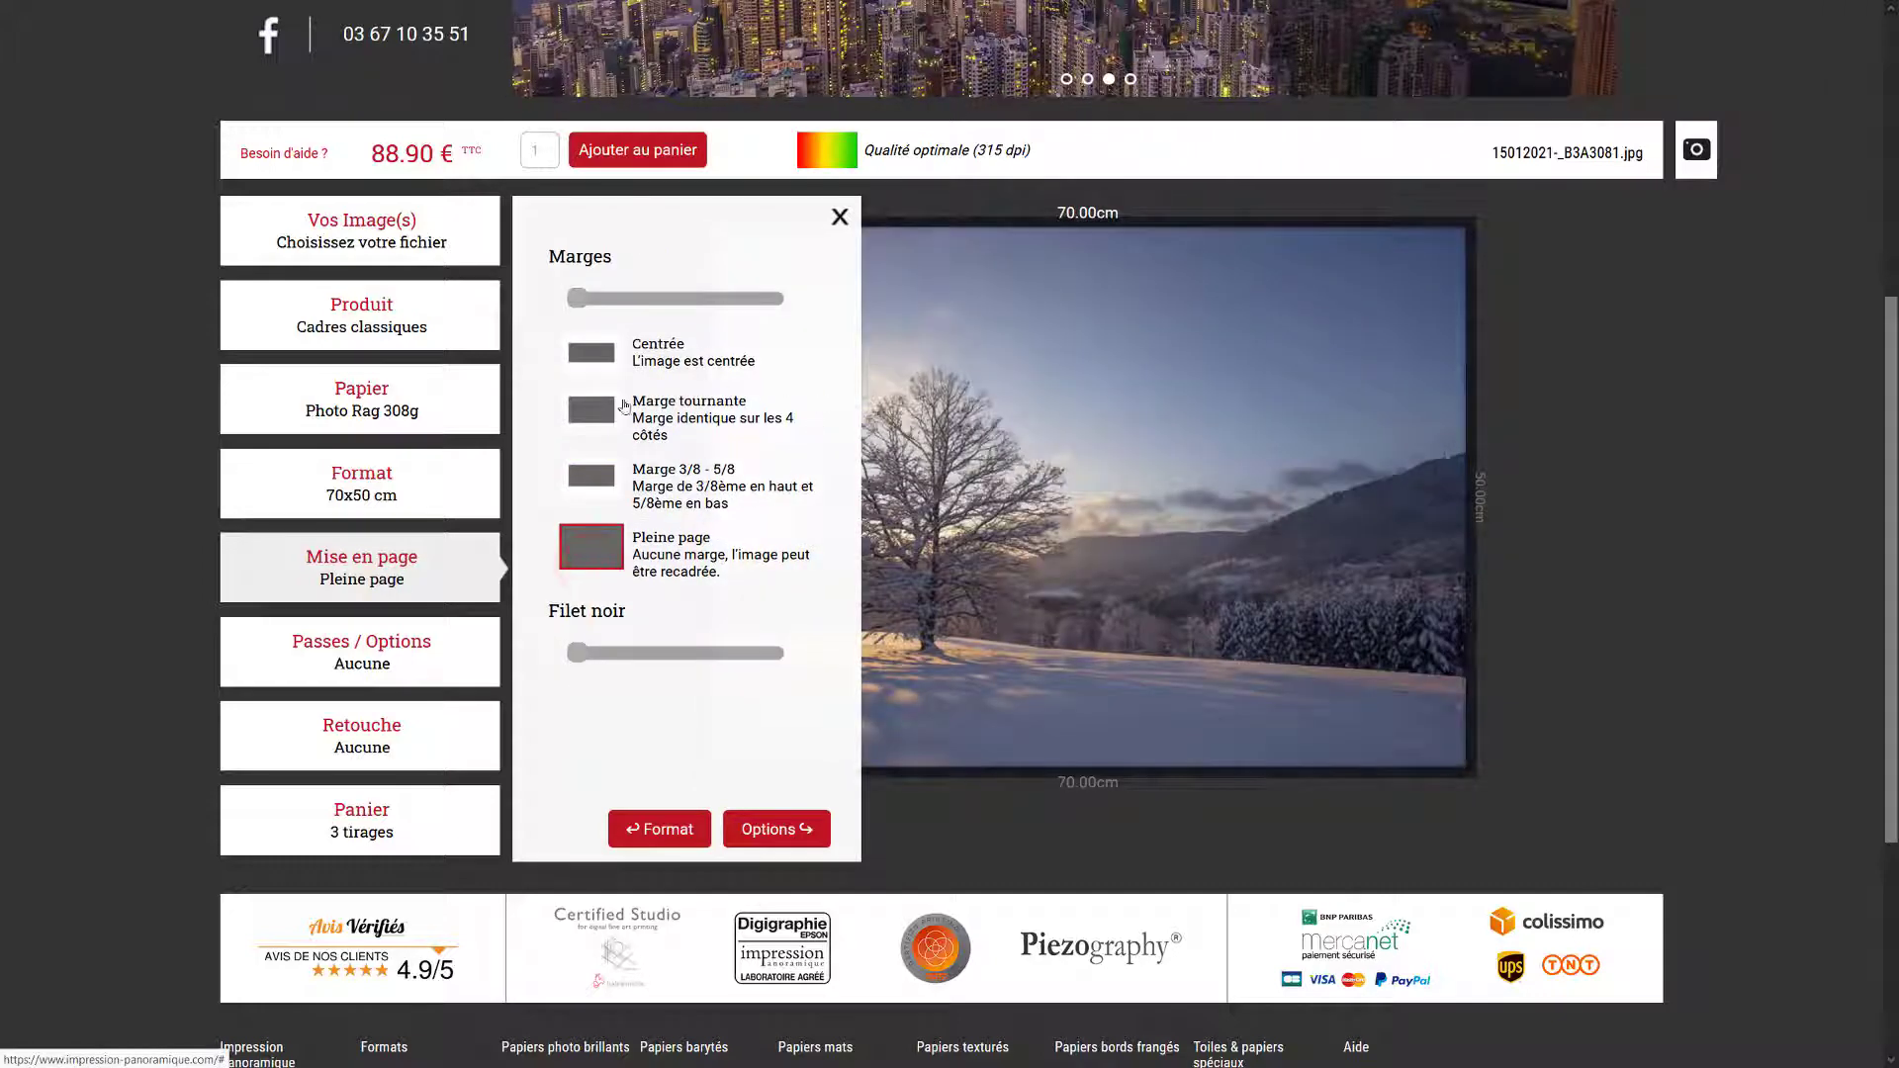
# - Set the format to the square size 50x50 cm and check the Pleine page crop in the preview
pyautogui.click(375, 482)
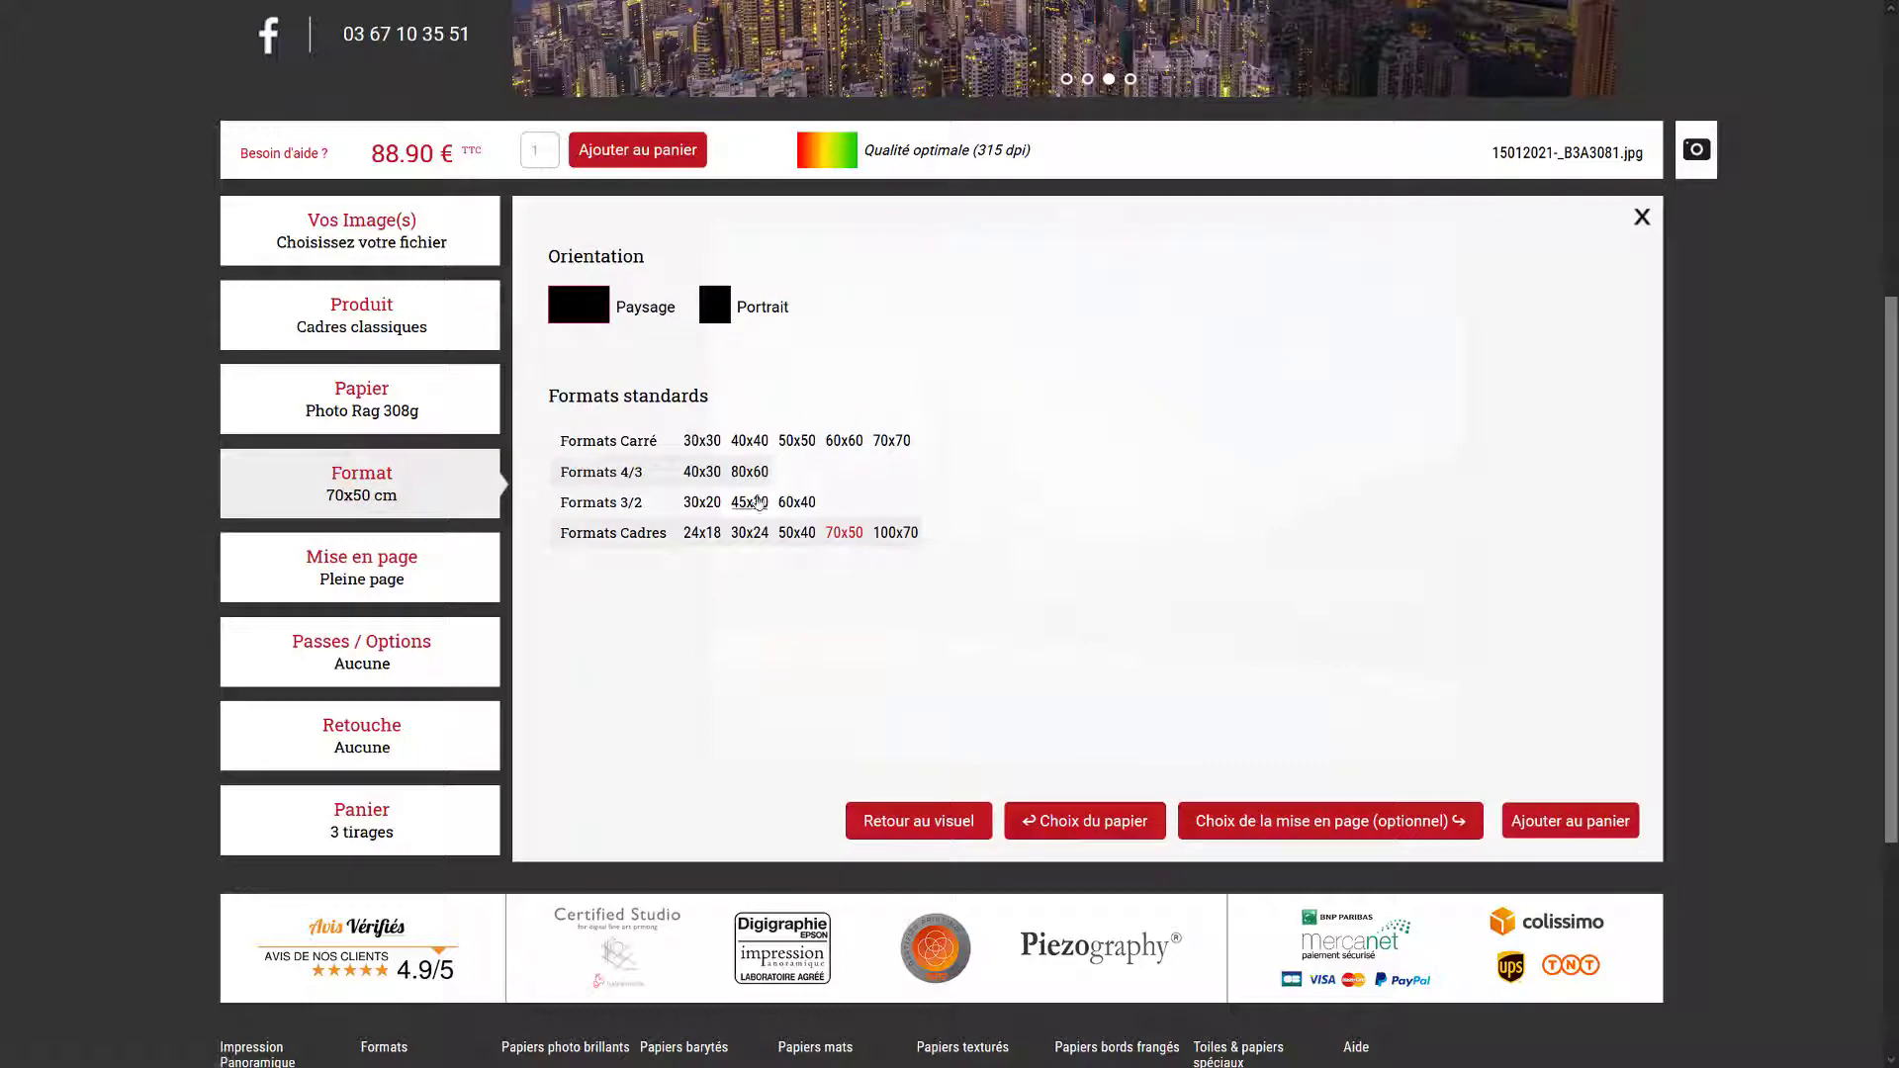
pyautogui.click(794, 441)
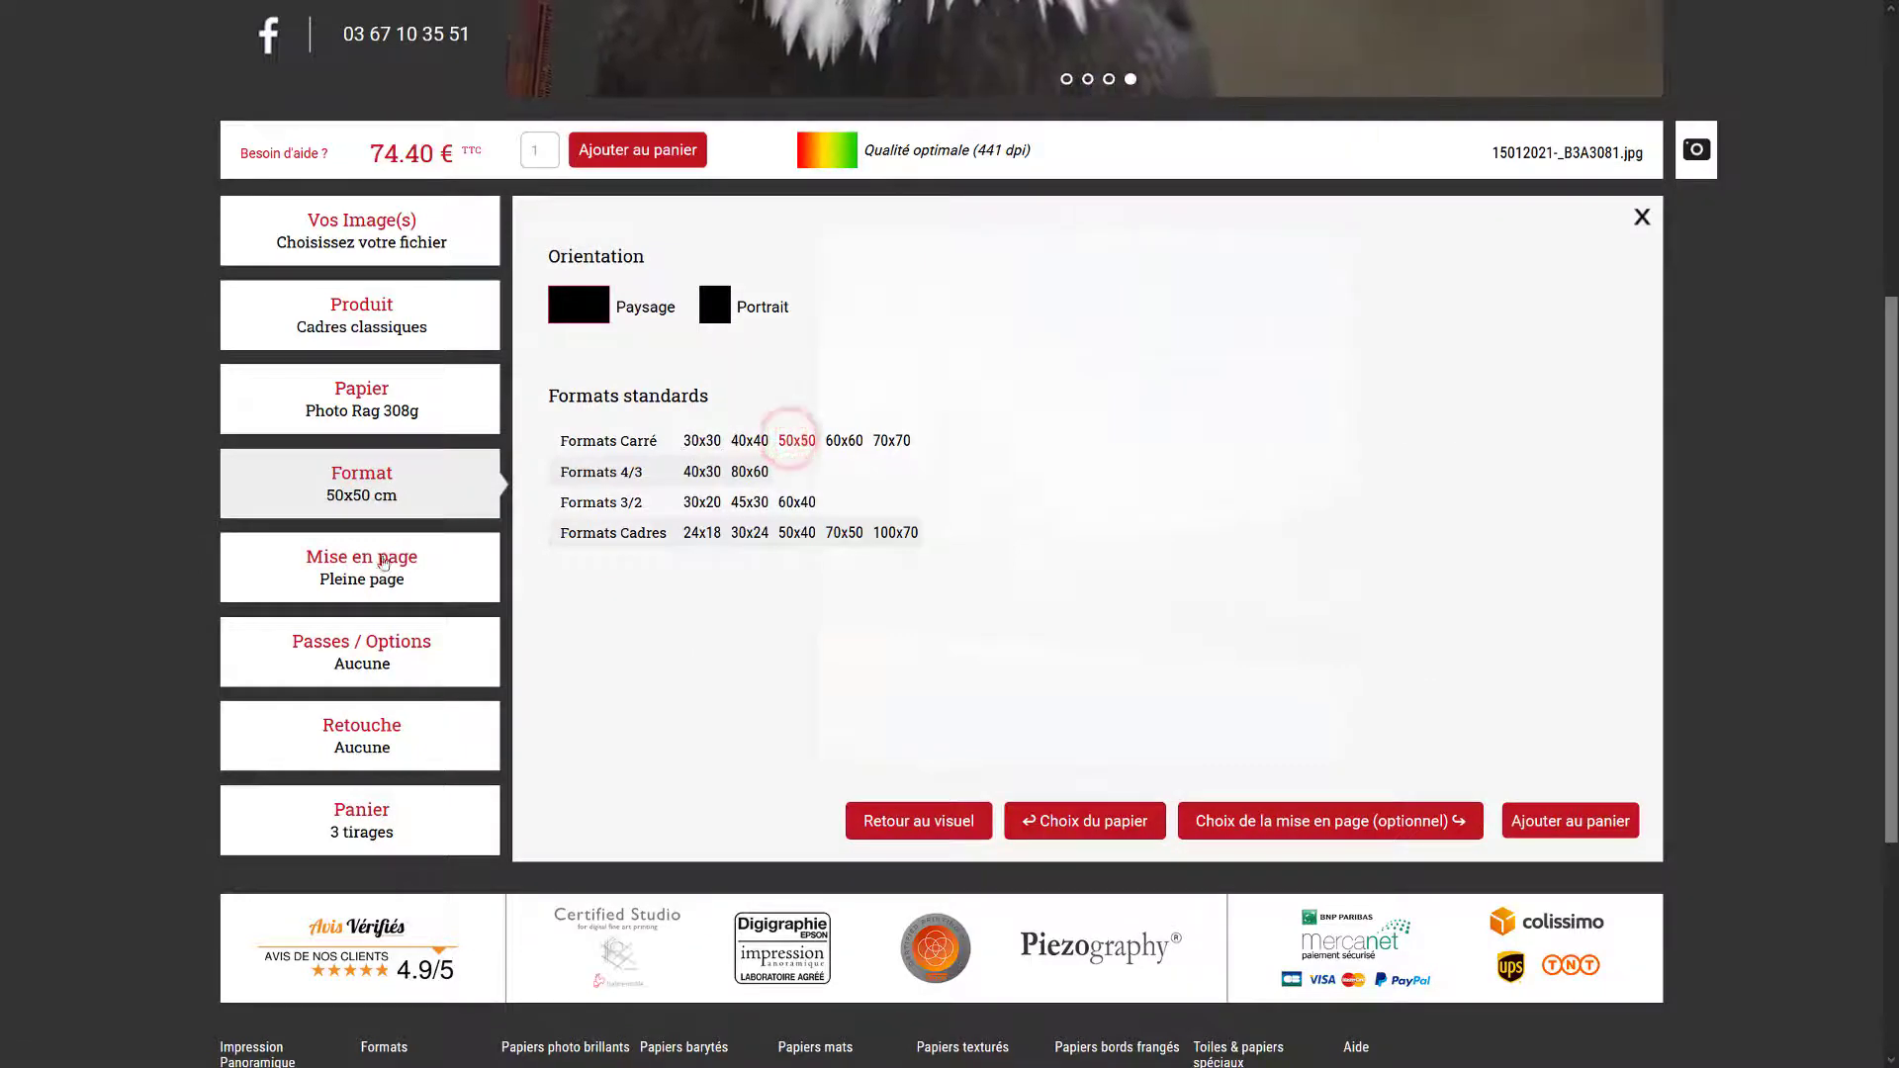
pyautogui.click(351, 580)
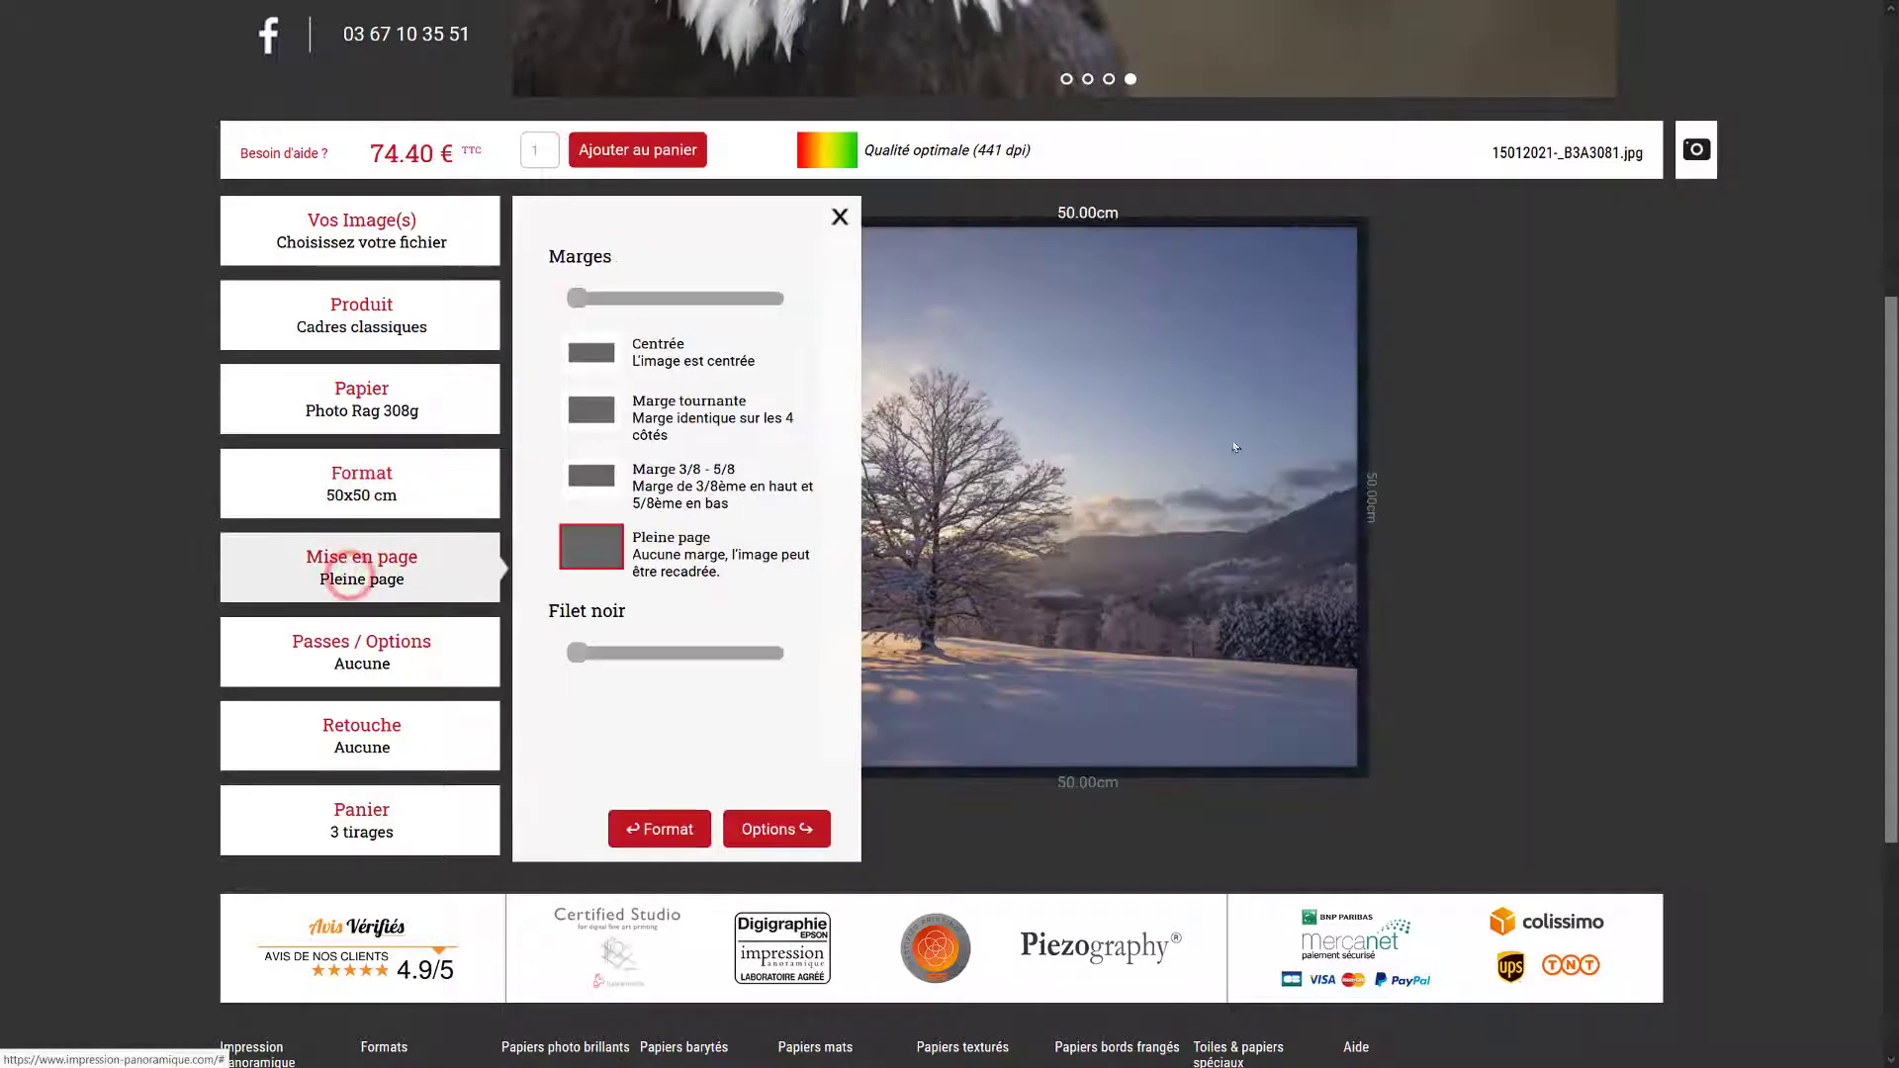
pyautogui.click(838, 216)
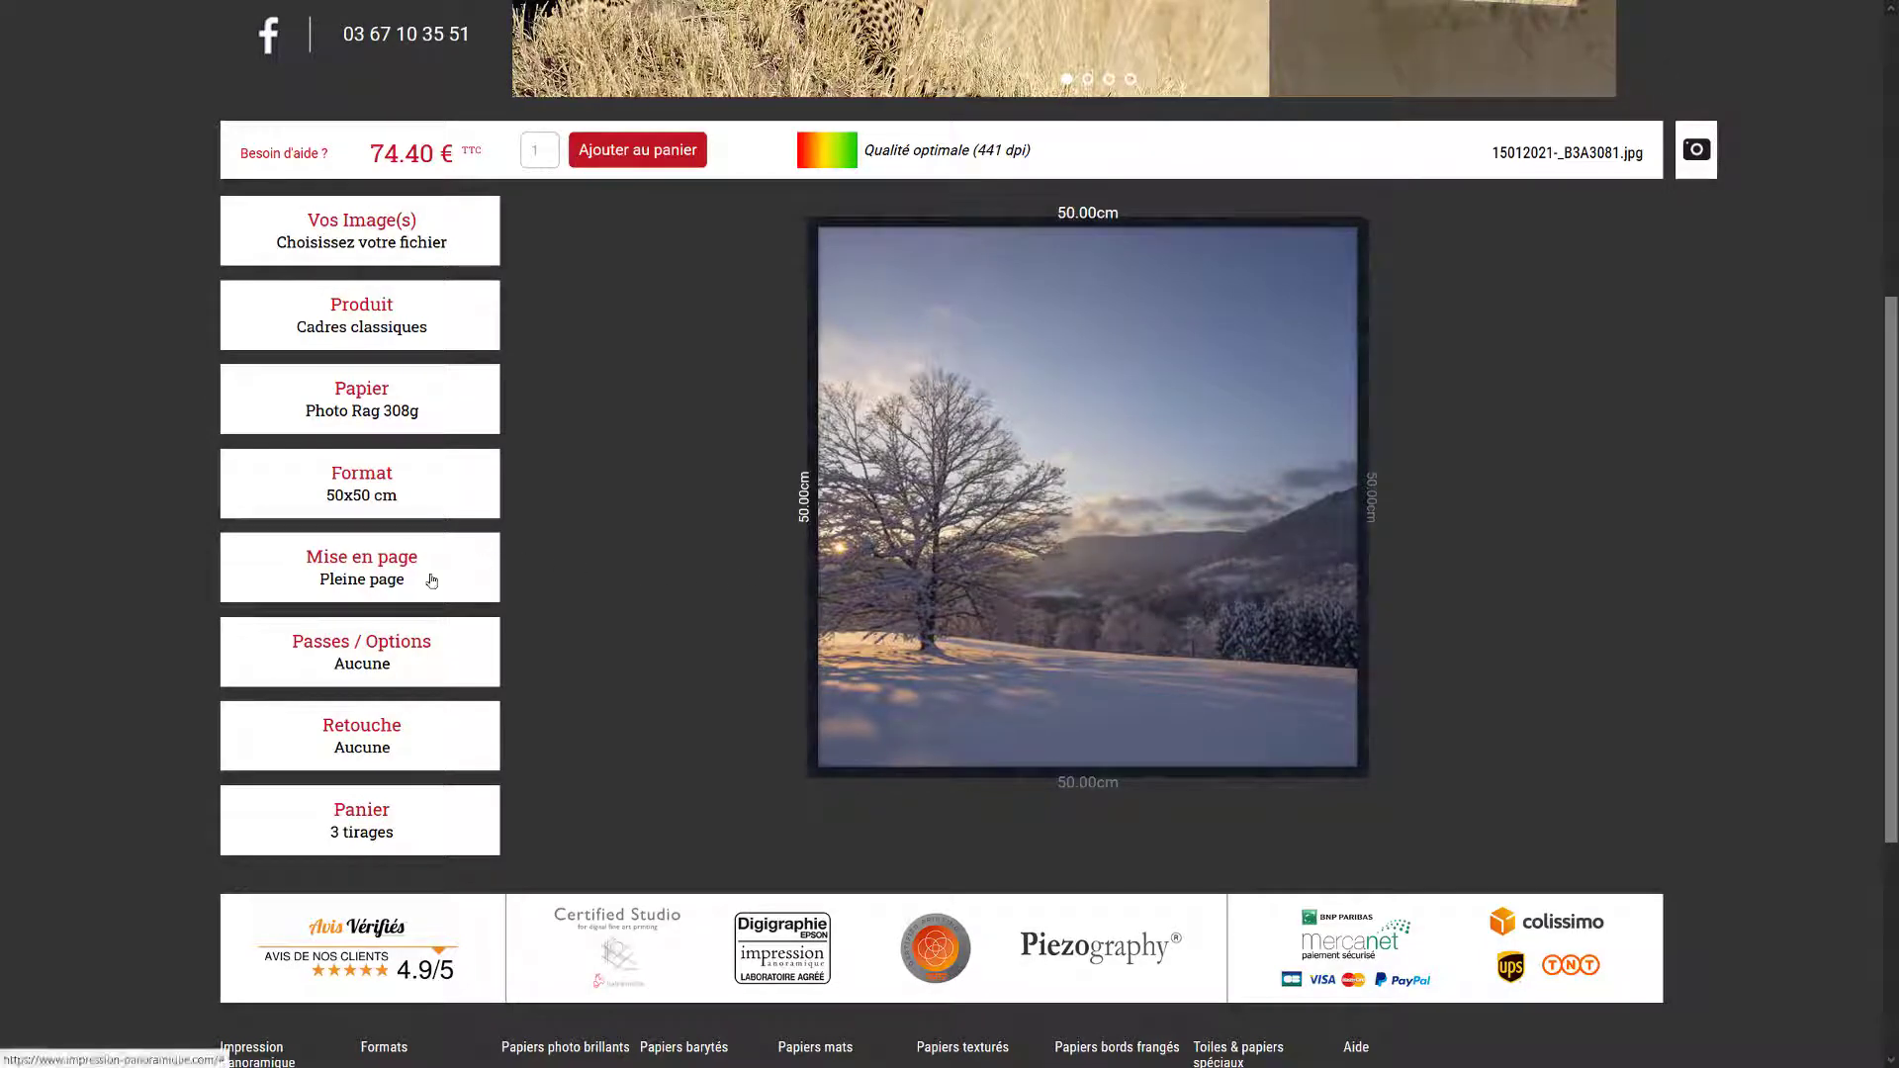
# - Set the 50x50 cm print's layout to Centrée with side margins of about 6.9 cm and a 5 mm black border
pyautogui.click(371, 509)
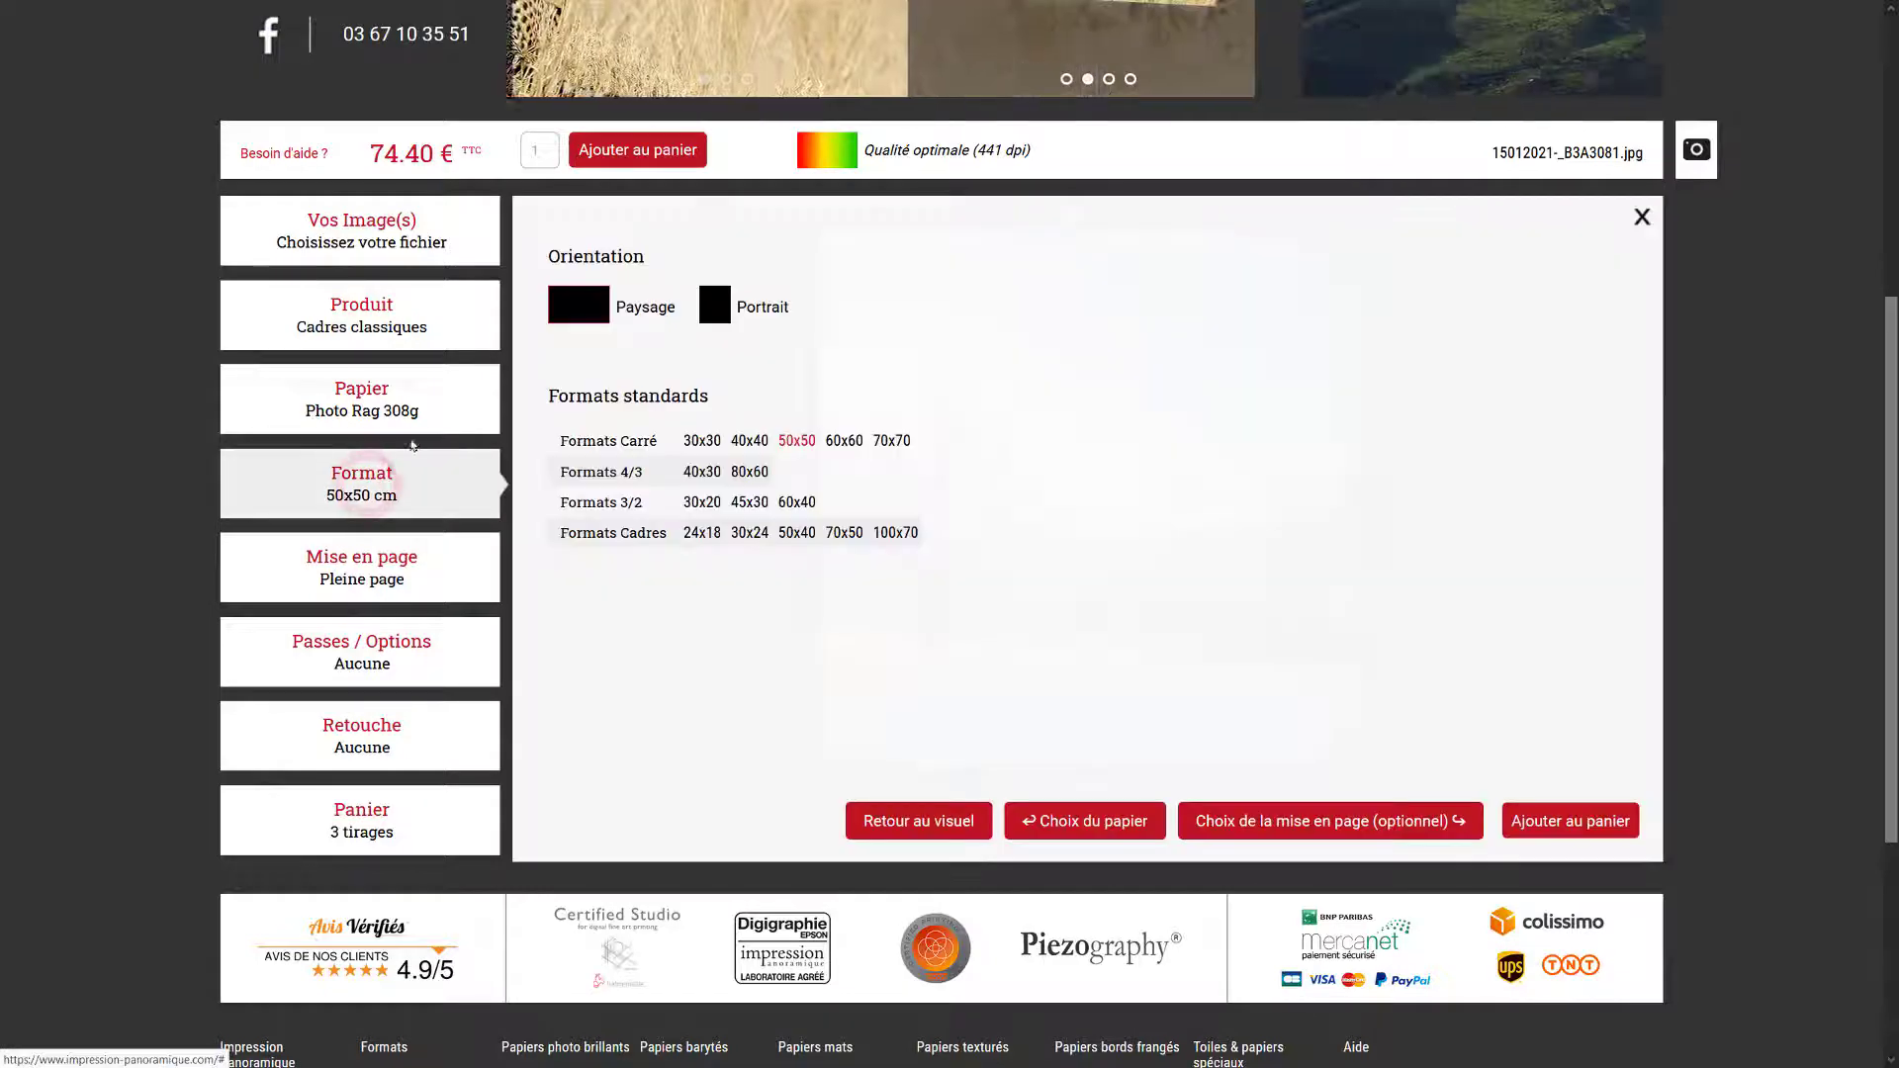
pyautogui.click(362, 551)
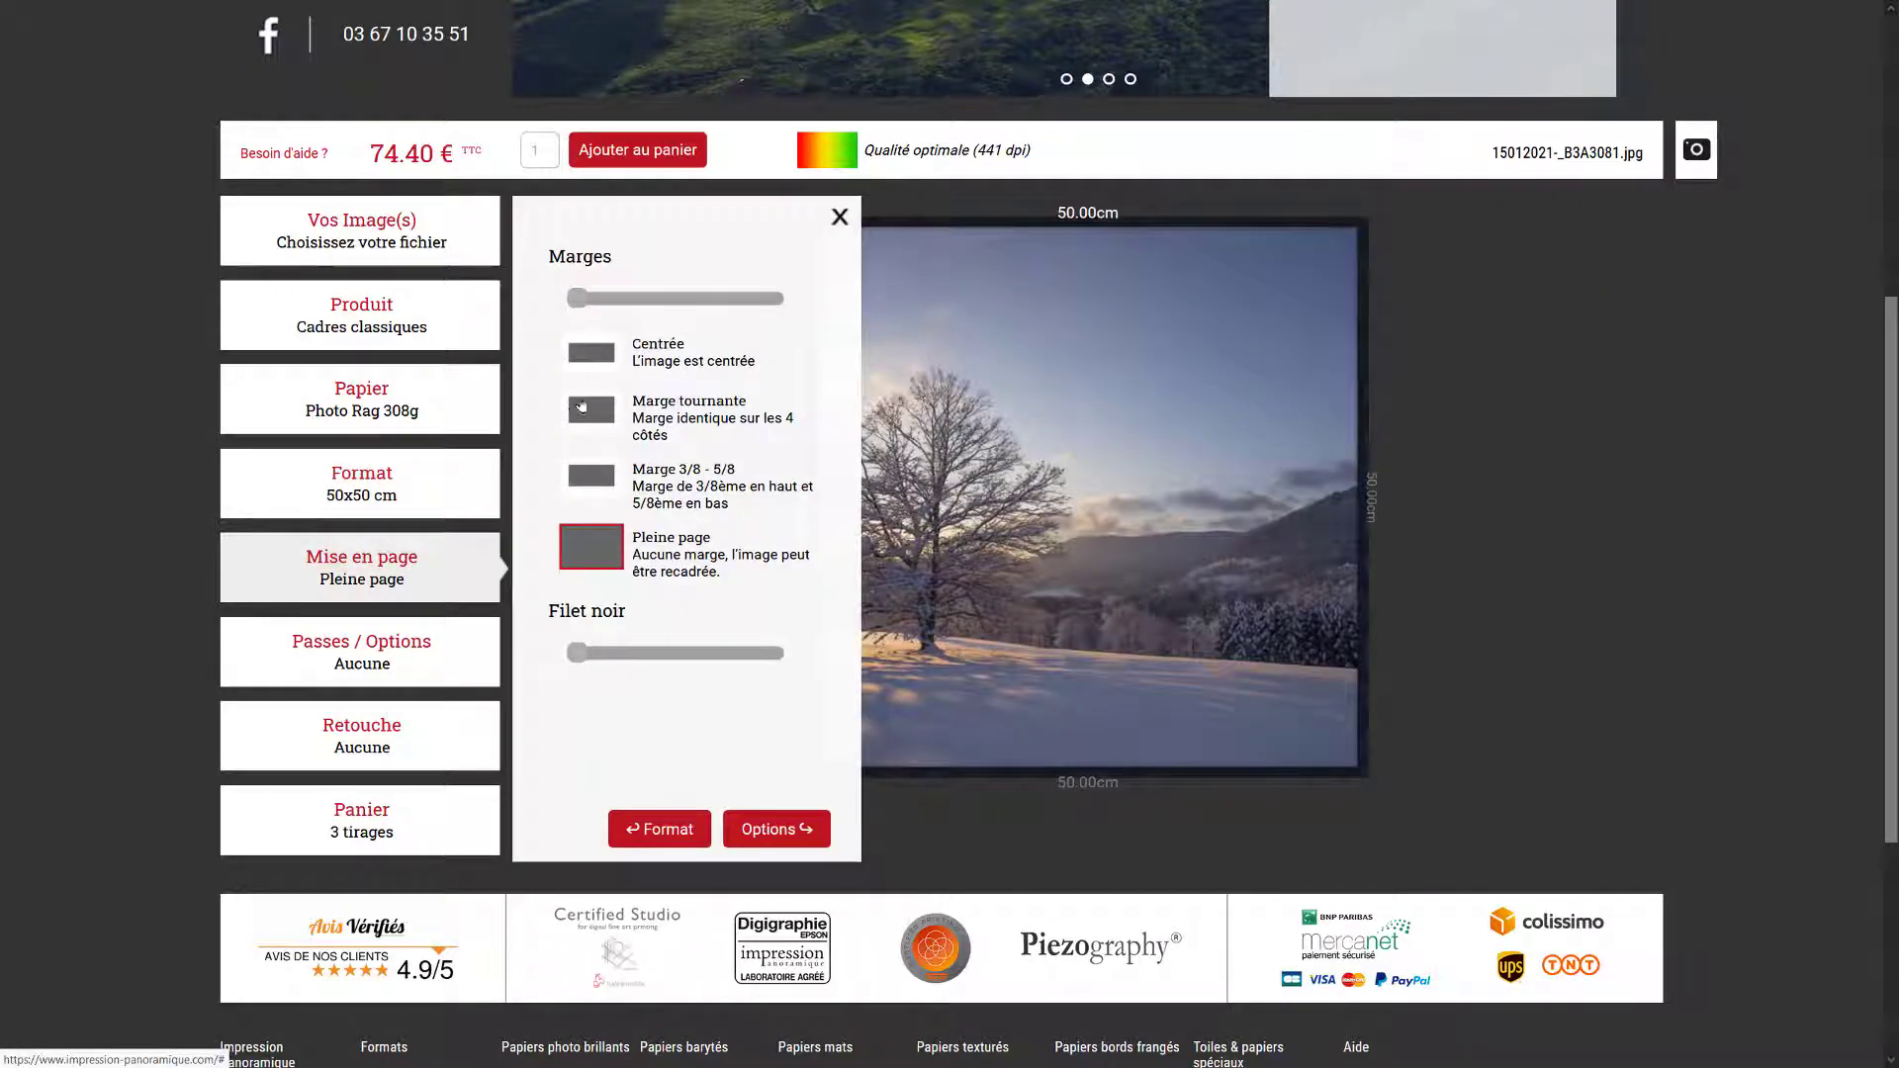
pyautogui.click(591, 356)
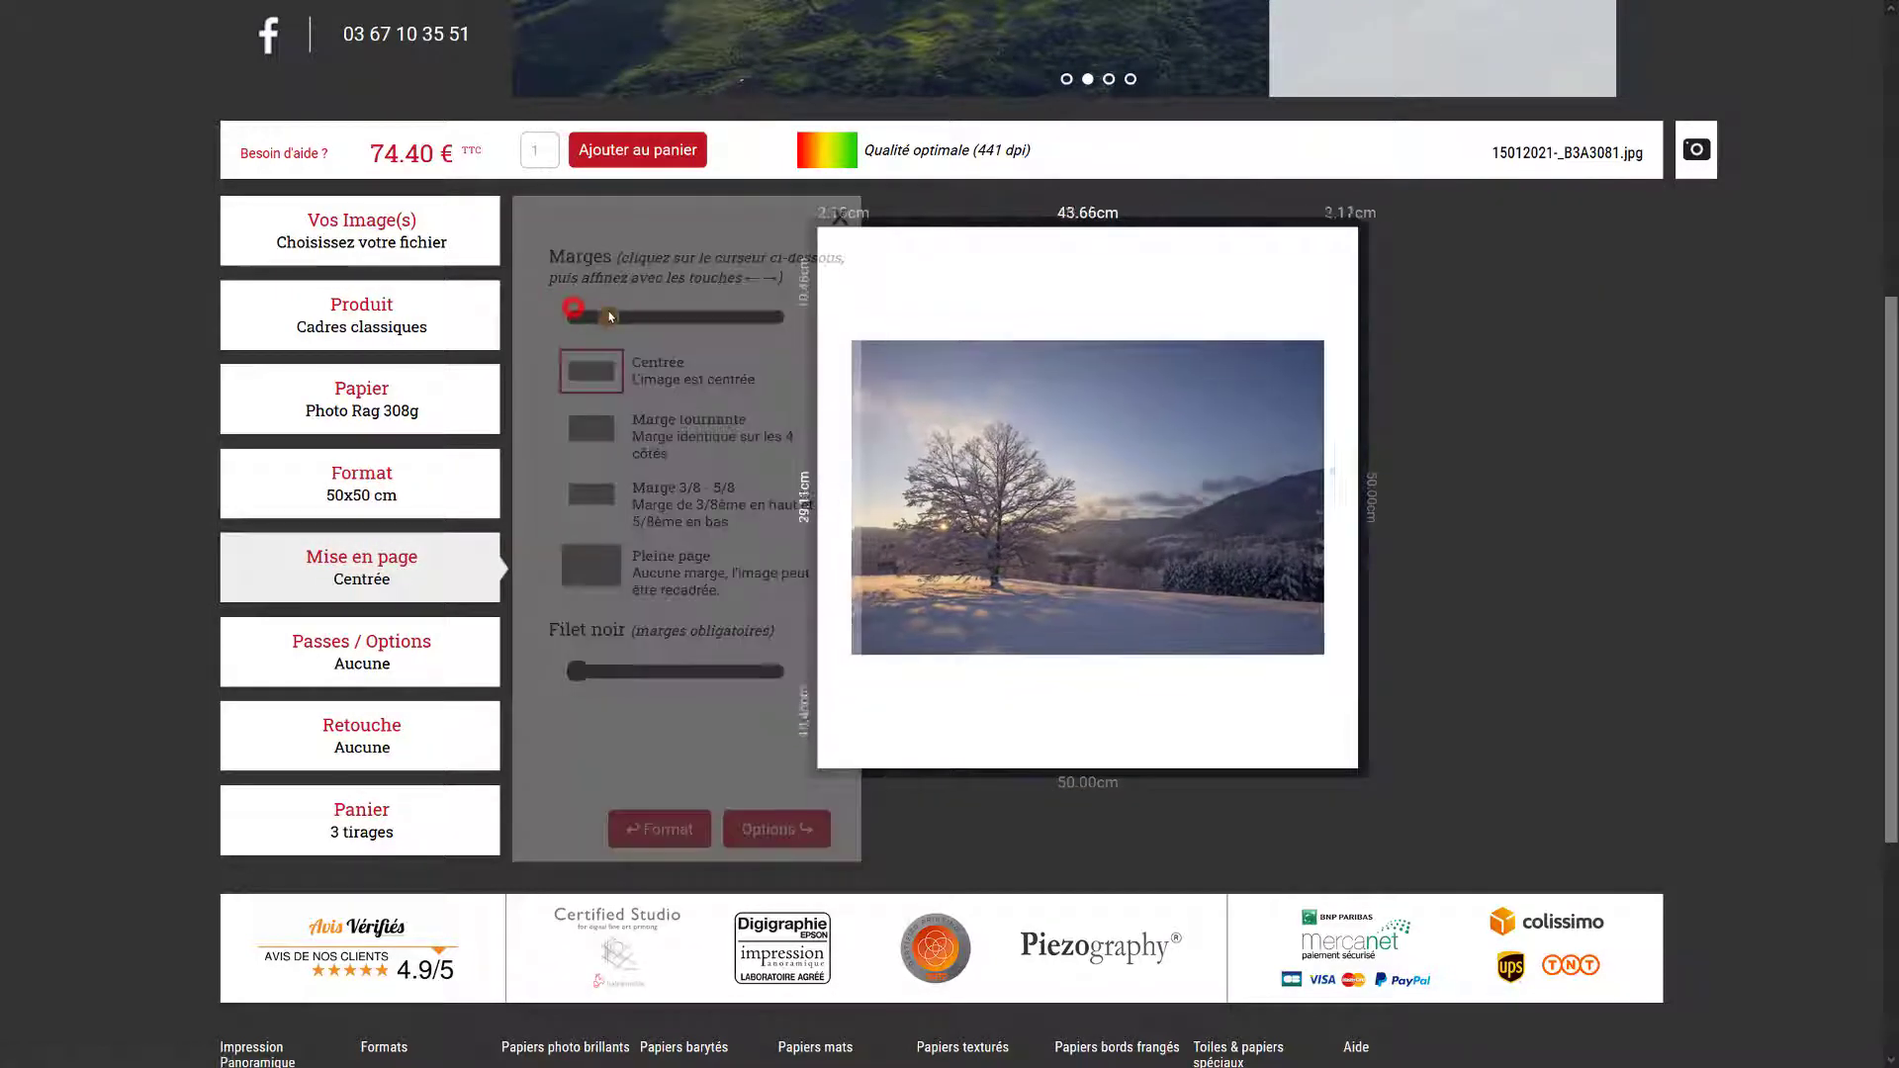
pyautogui.moveTo(576, 317); pyautogui.dragTo(629, 326)
pyautogui.moveTo(579, 671); pyautogui.dragTo(678, 676)
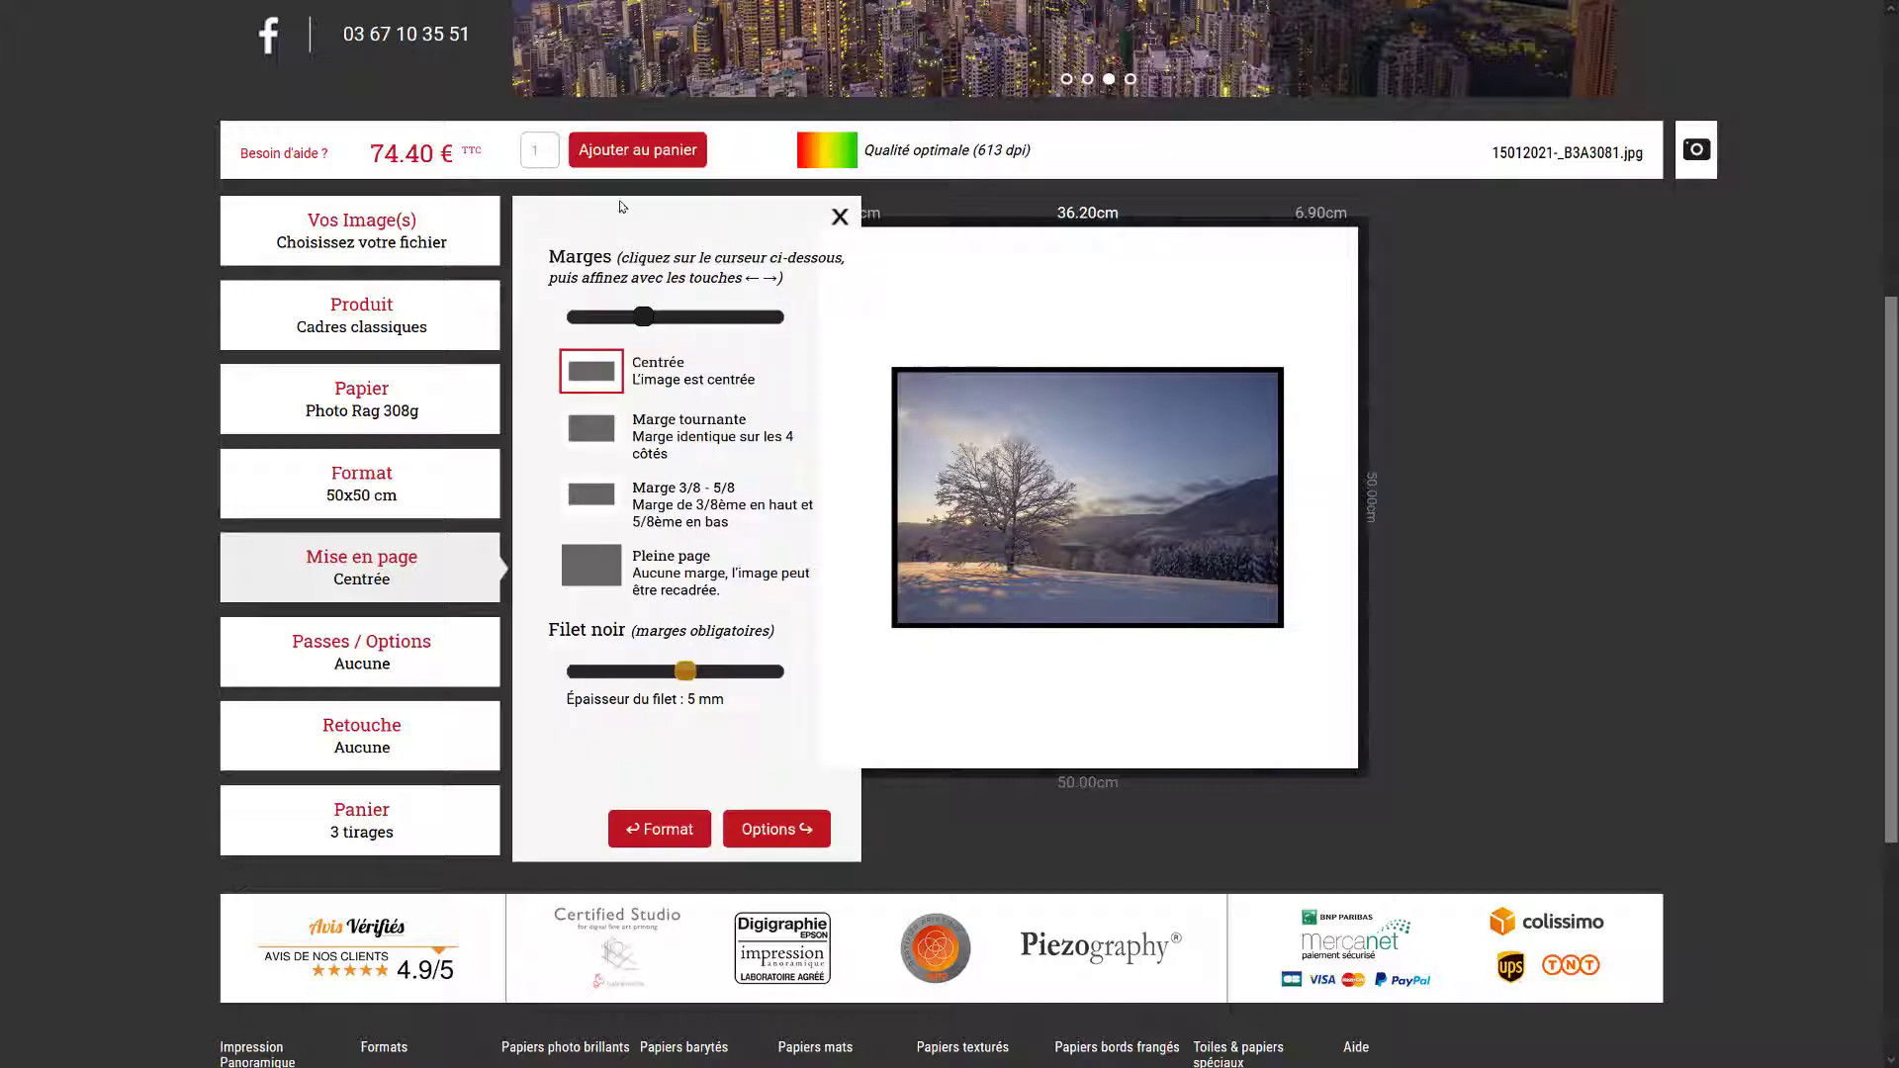
# - Add the centred 50x50 cm framed print to the cart and check the available passe-partout and finishing options
pyautogui.click(629, 154)
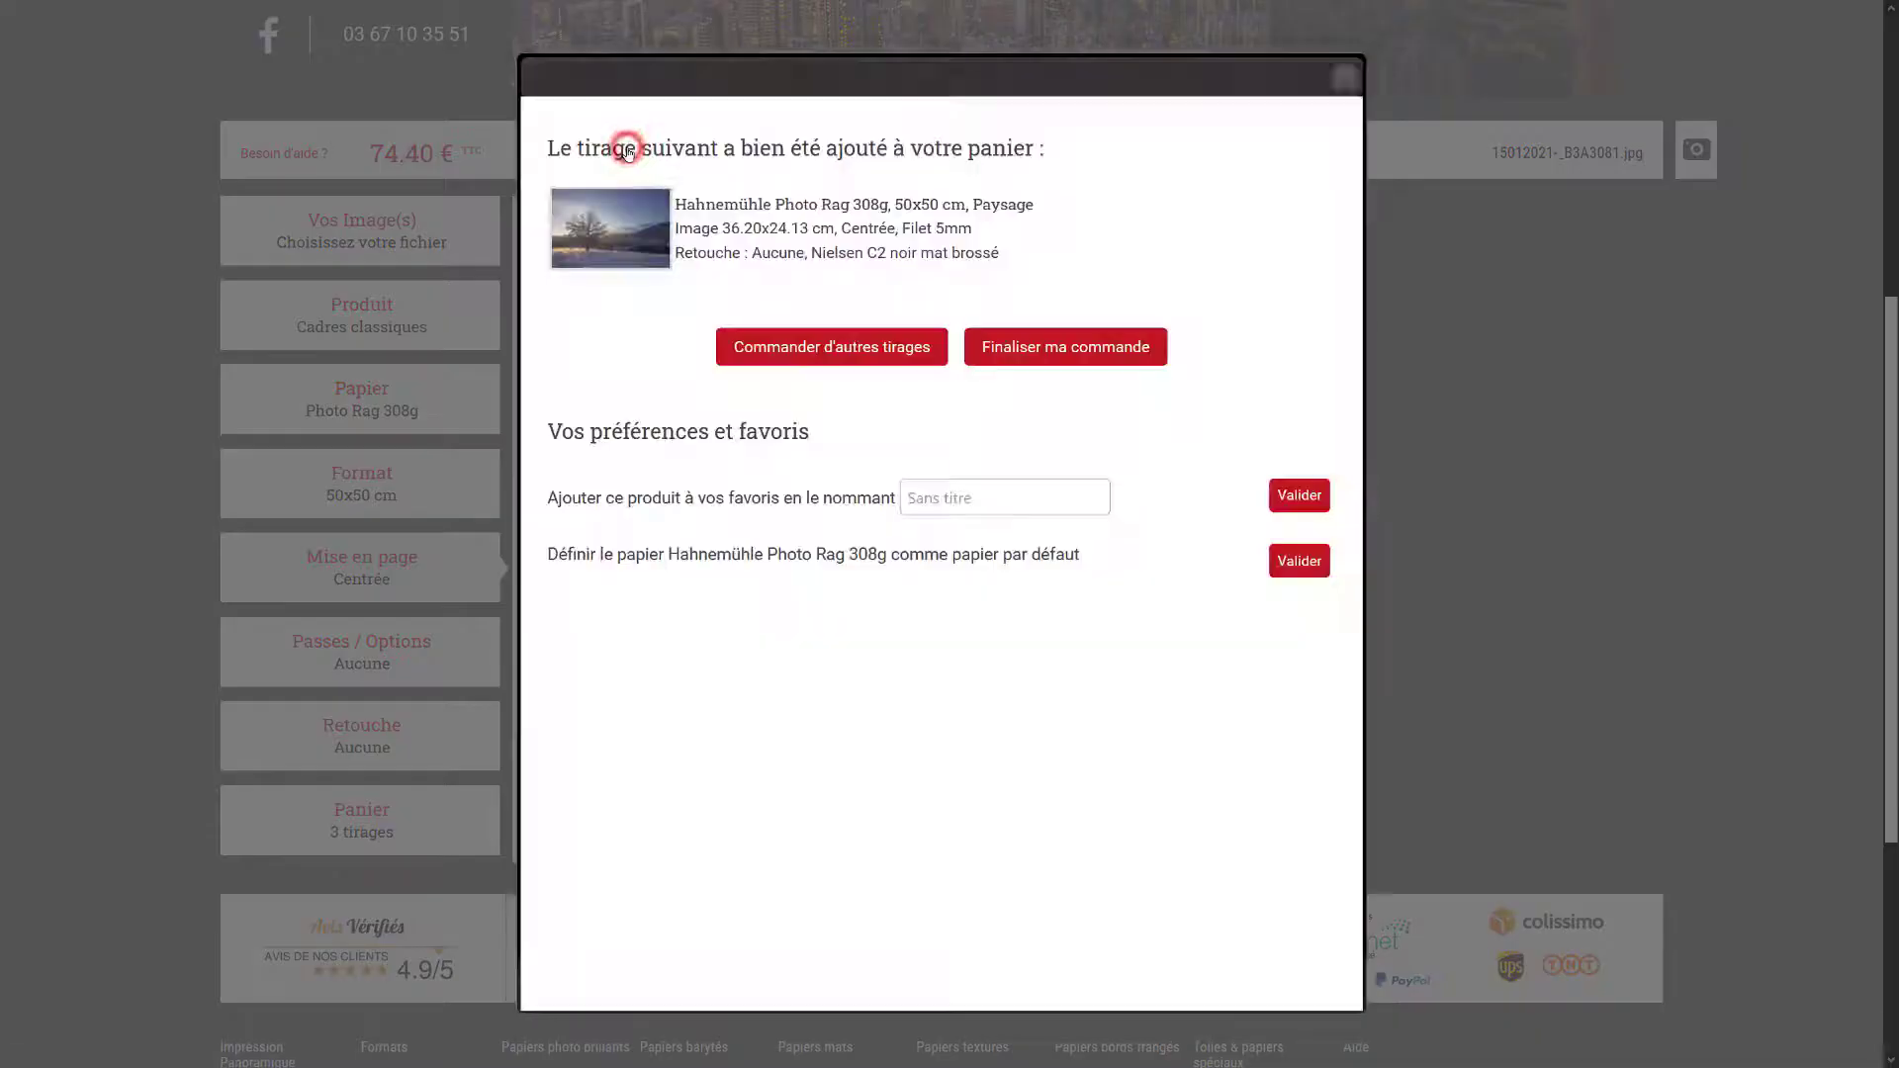
pyautogui.click(1341, 77)
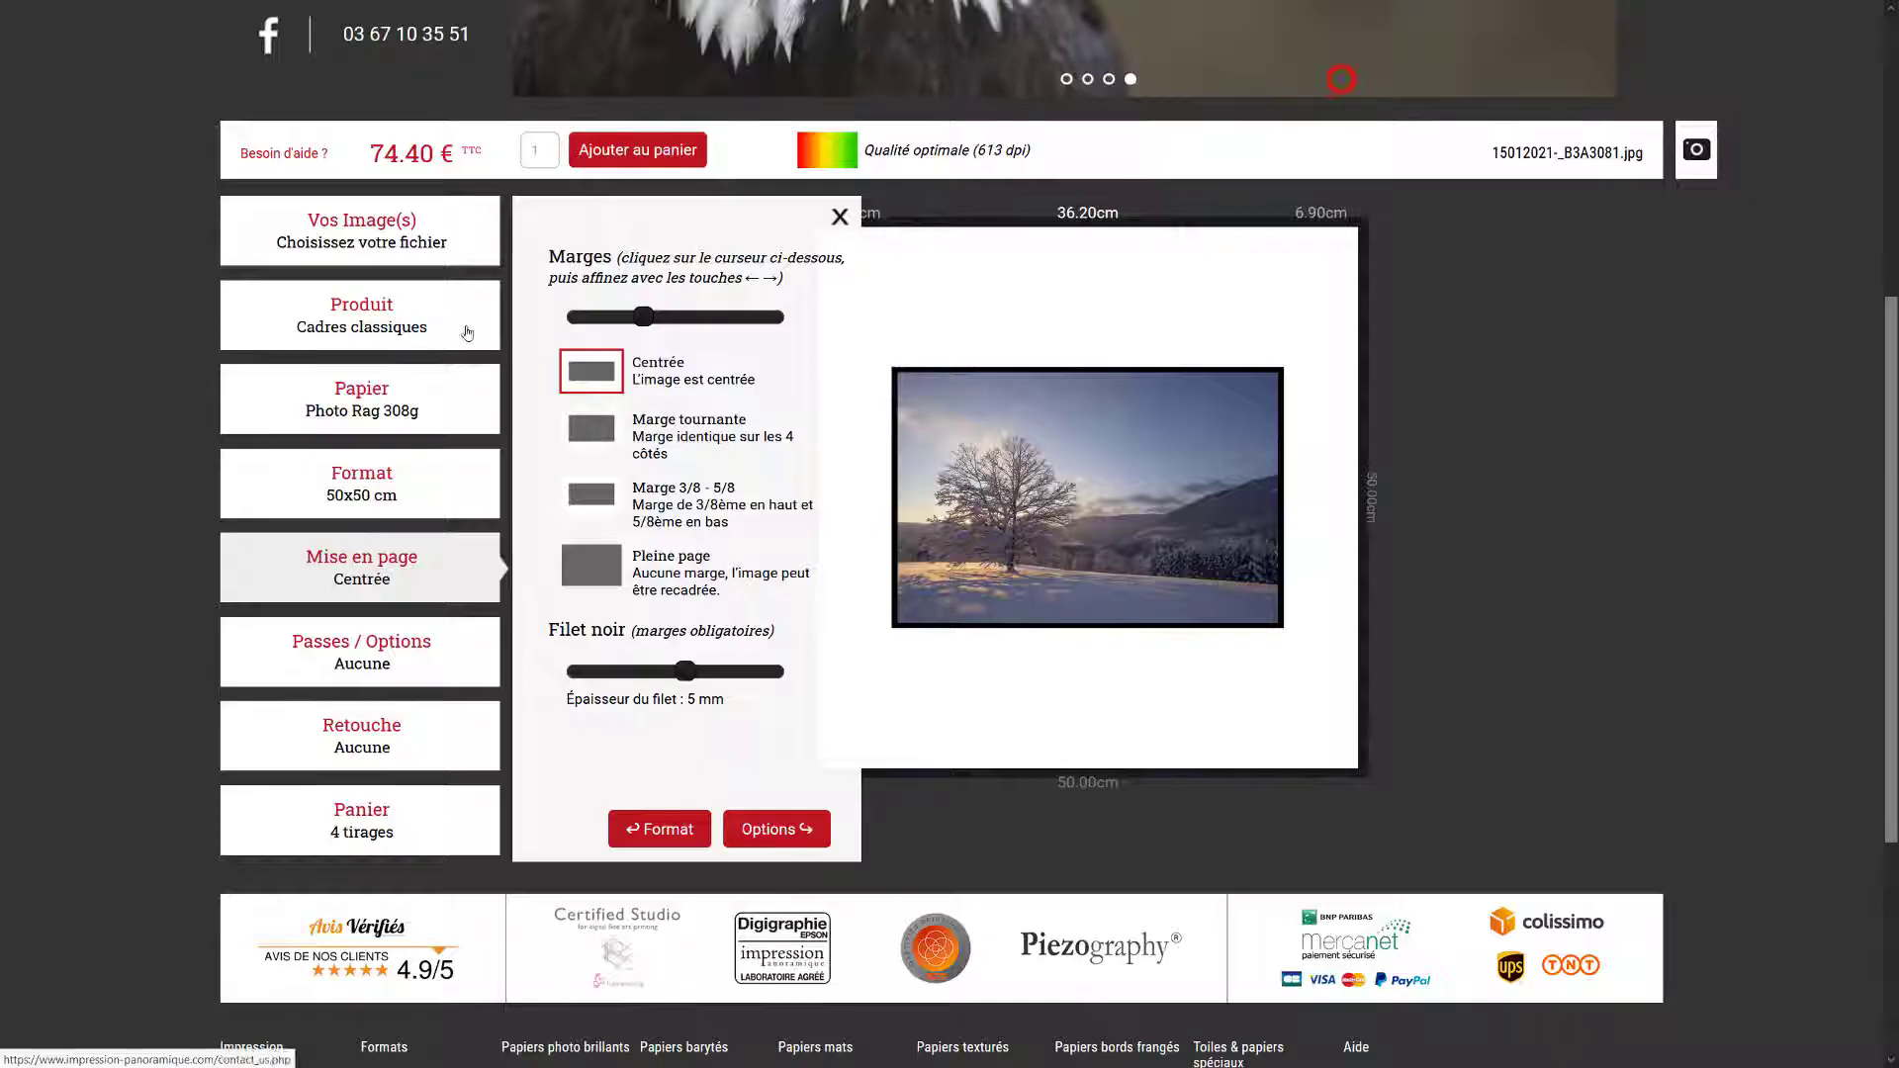
pyautogui.click(366, 660)
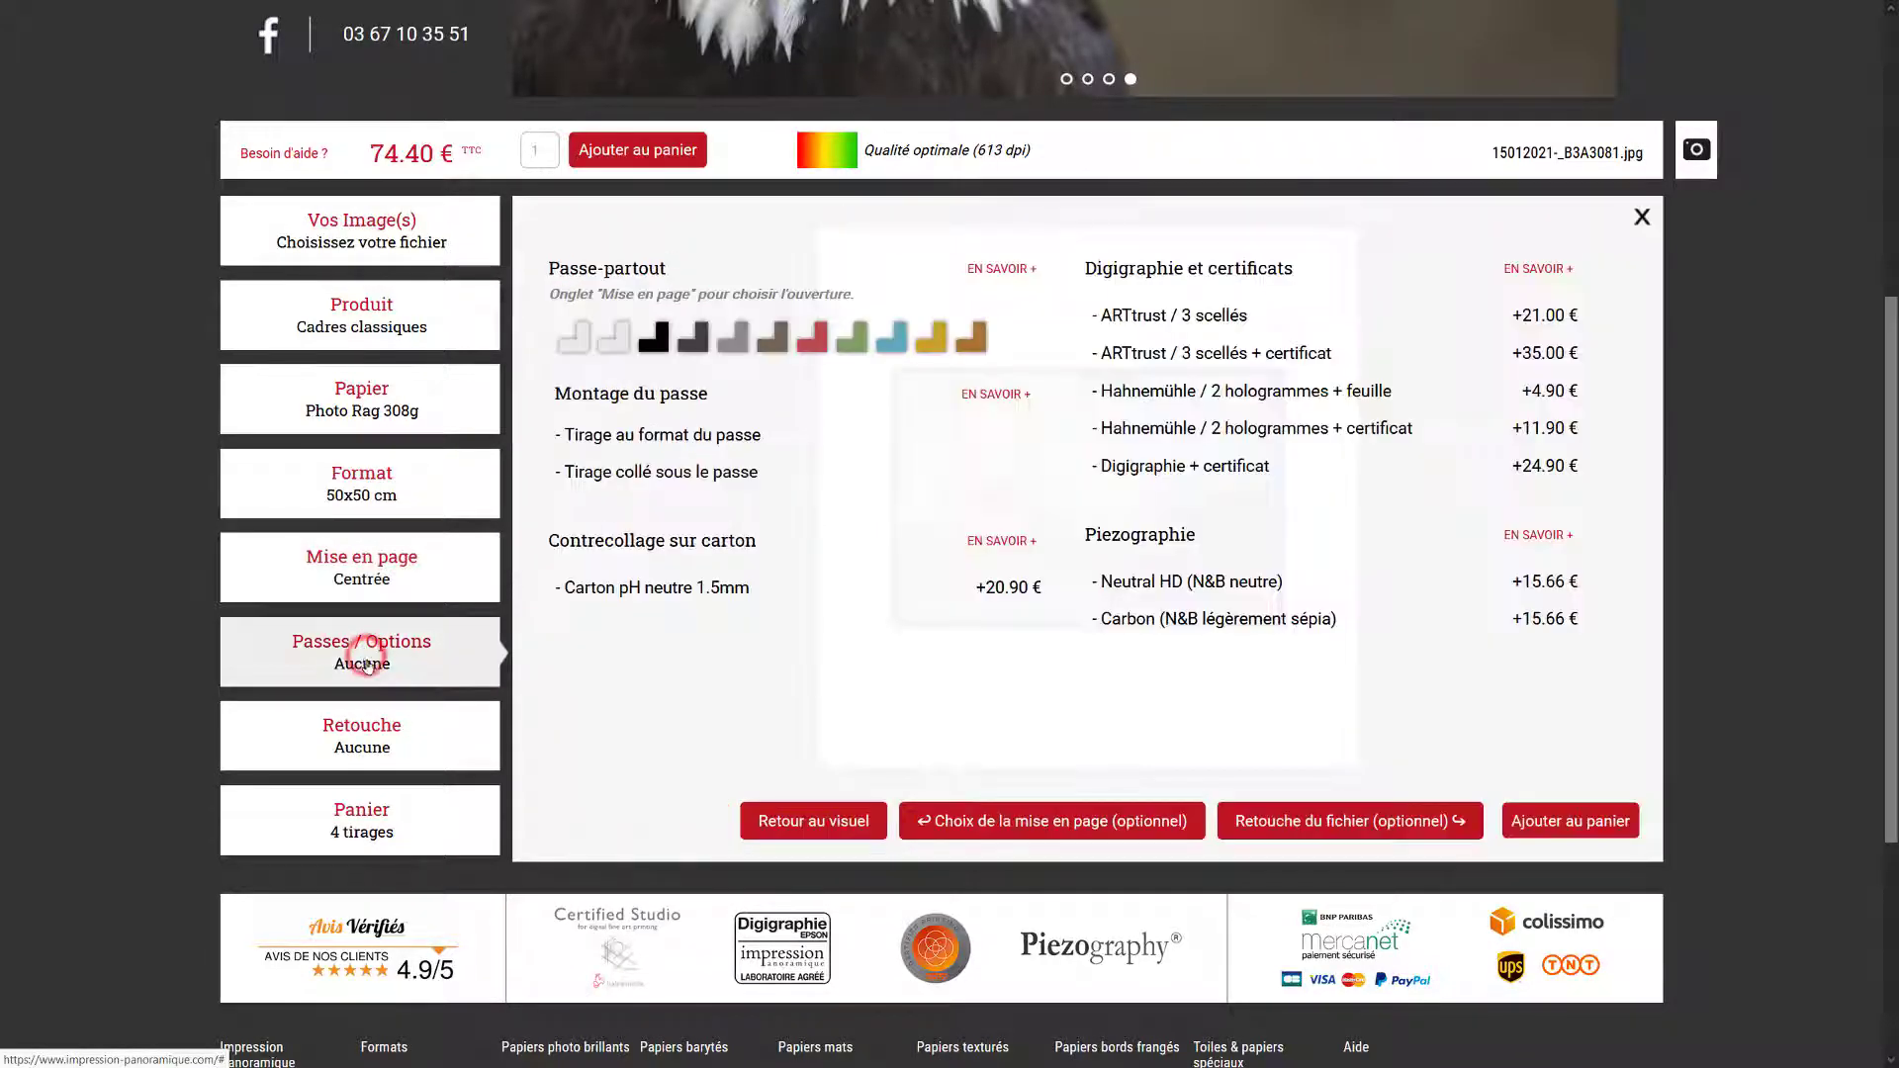
# - Try the Caisse Américaine product in Placage Noyer Brut and check its preview, passe-partout and hanging options
pyautogui.click(400, 319)
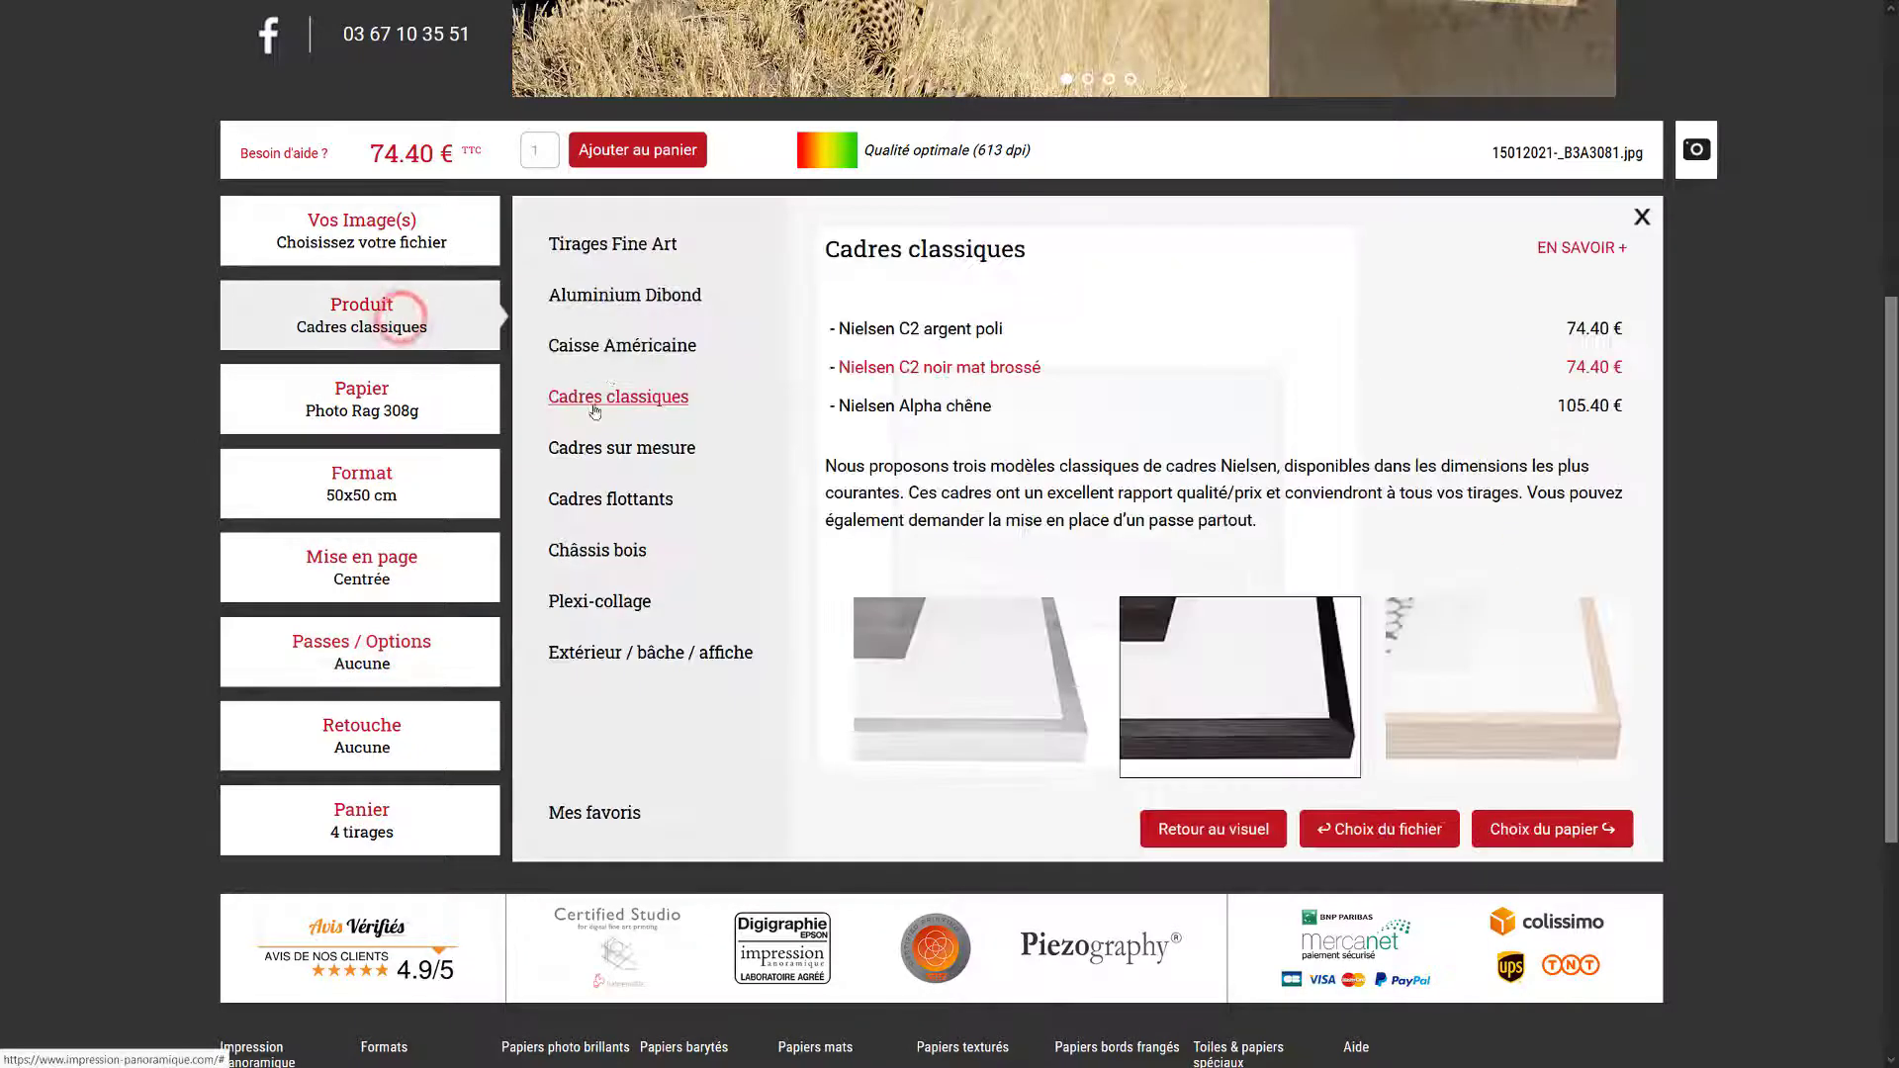
pyautogui.click(614, 358)
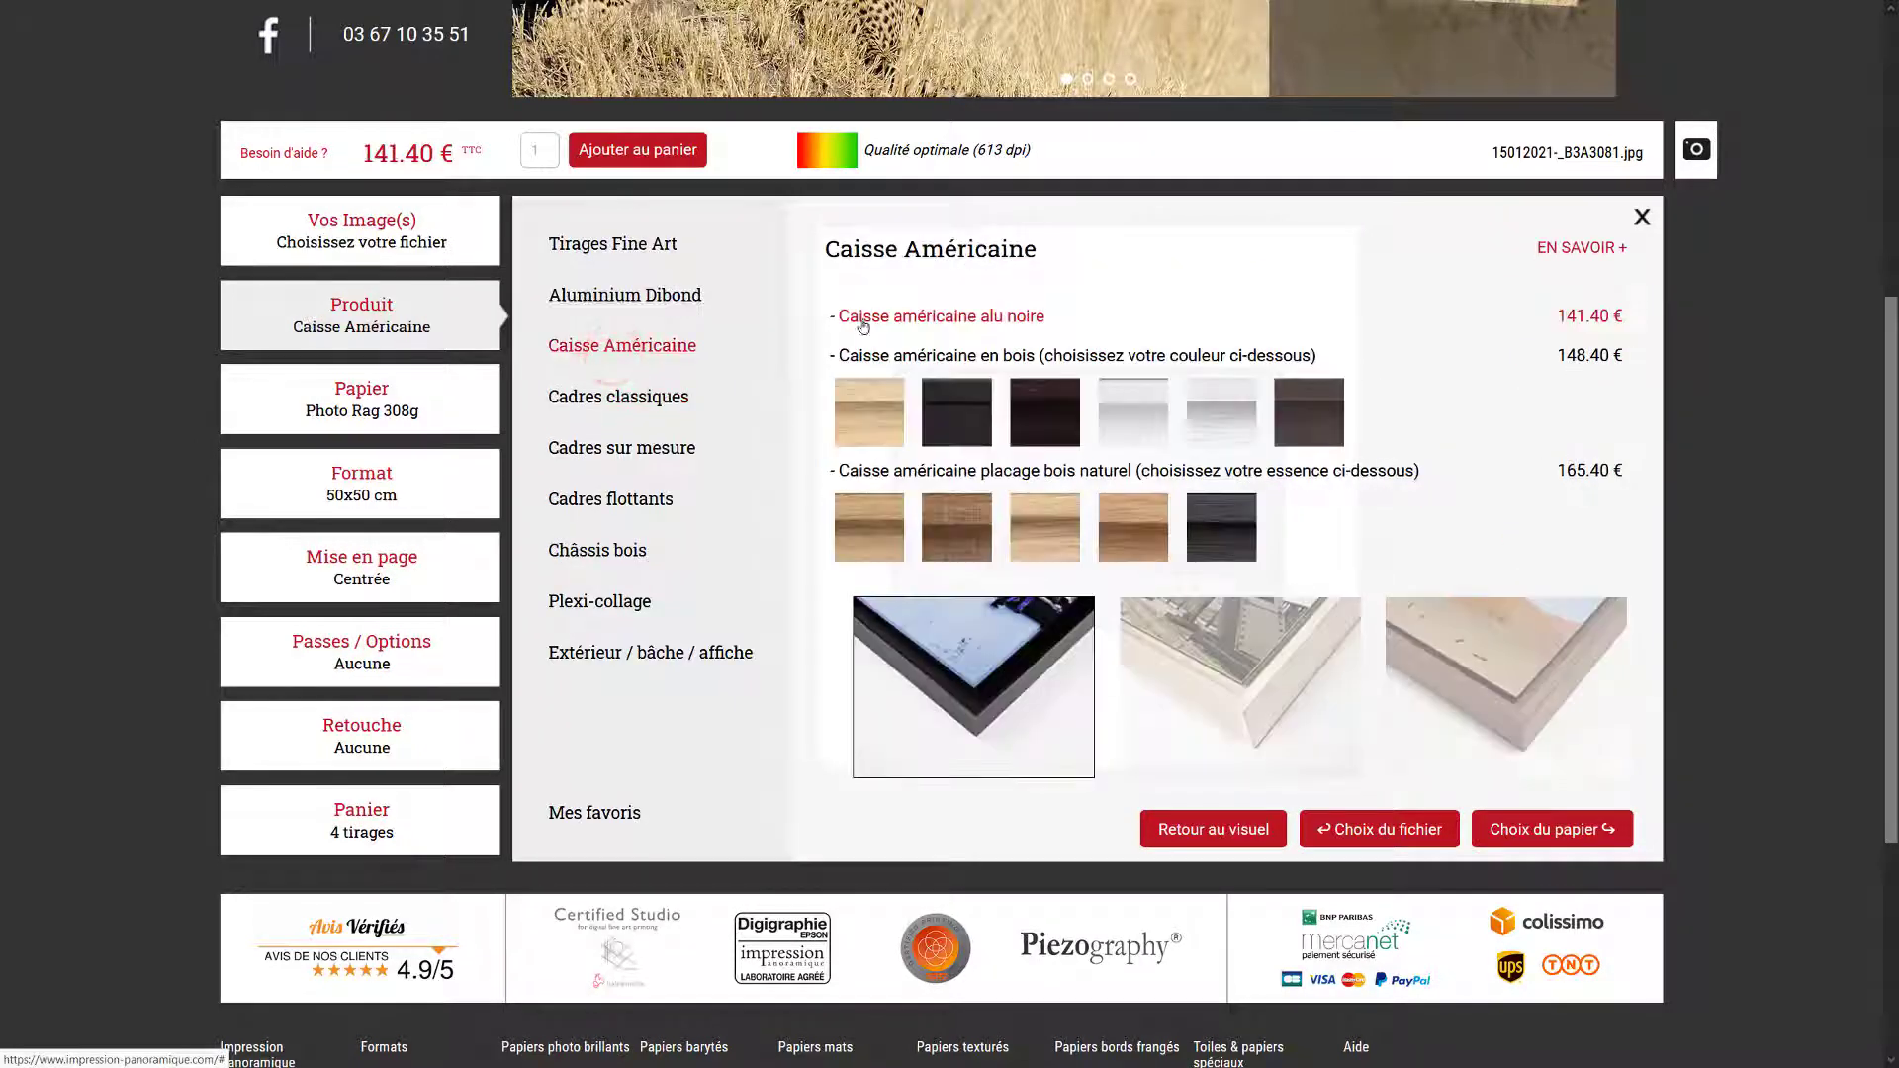
pyautogui.click(969, 524)
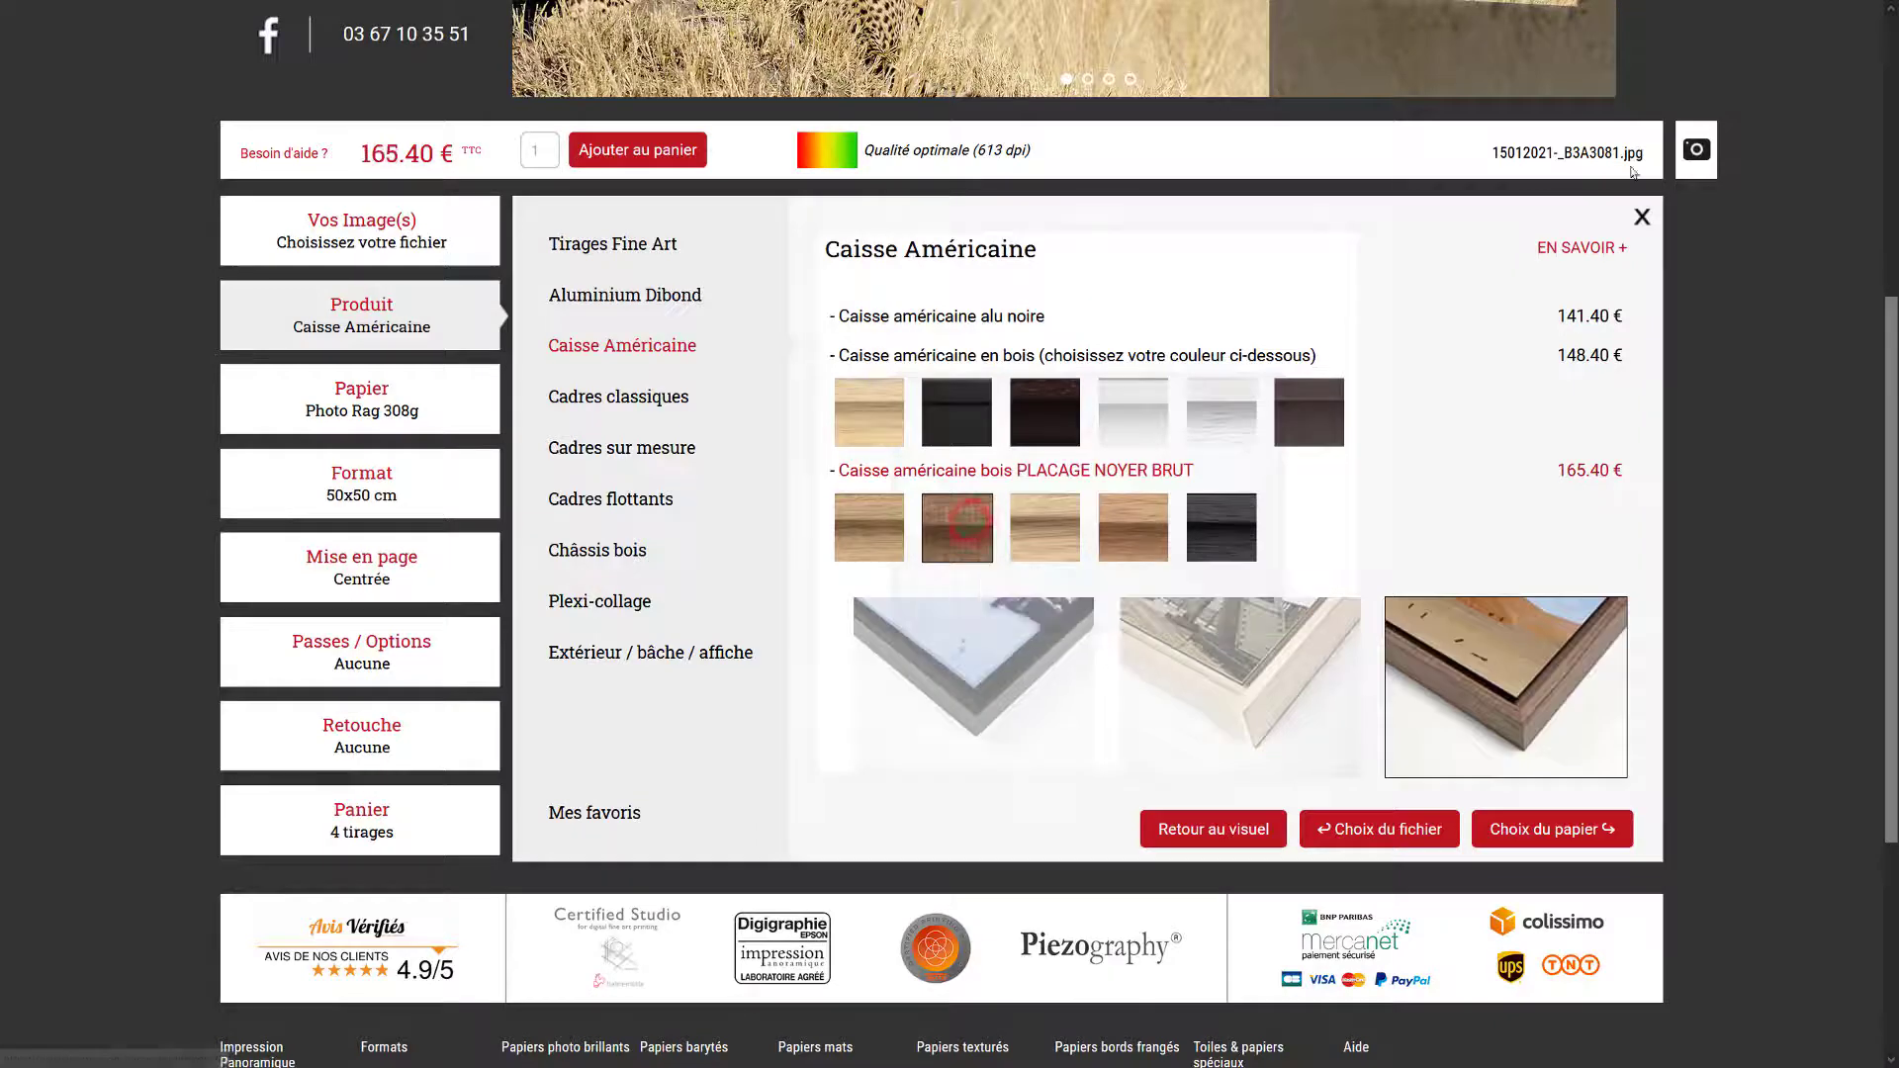
pyautogui.click(1643, 210)
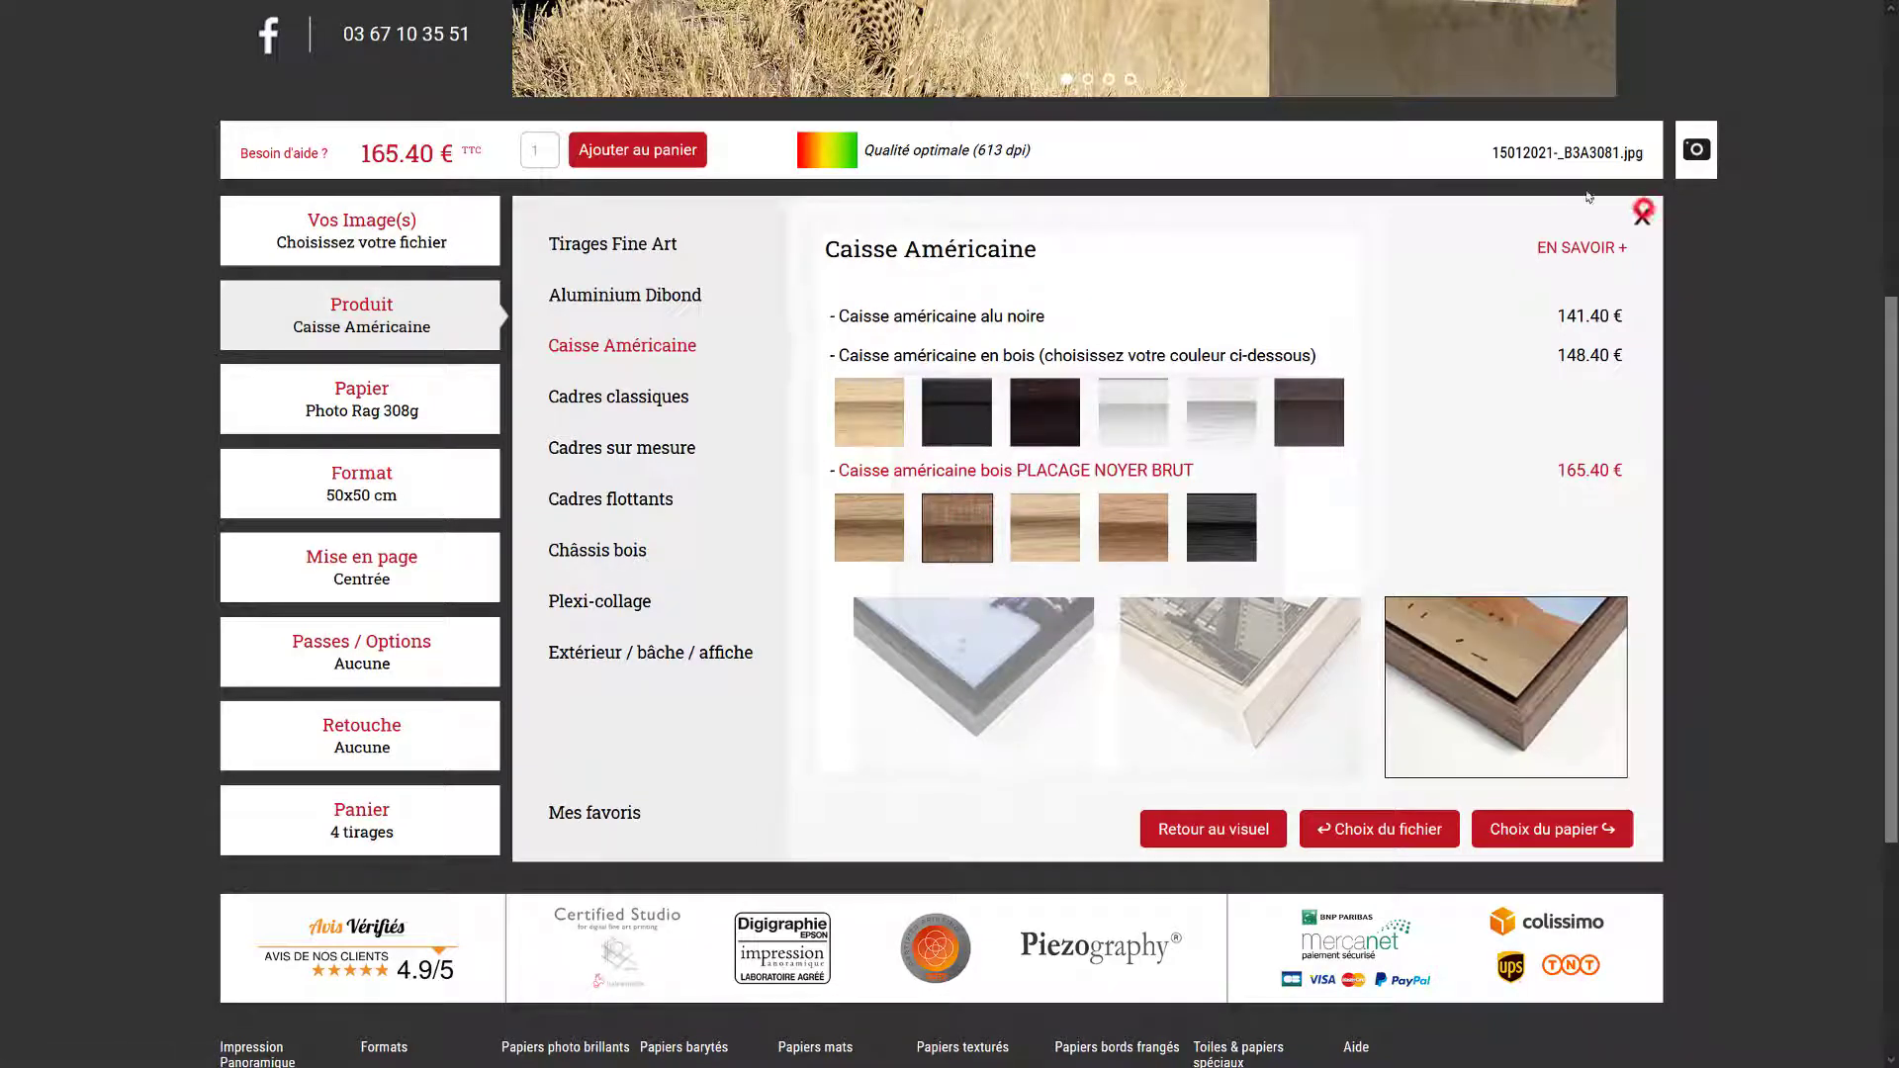
pyautogui.click(1643, 216)
pyautogui.click(366, 651)
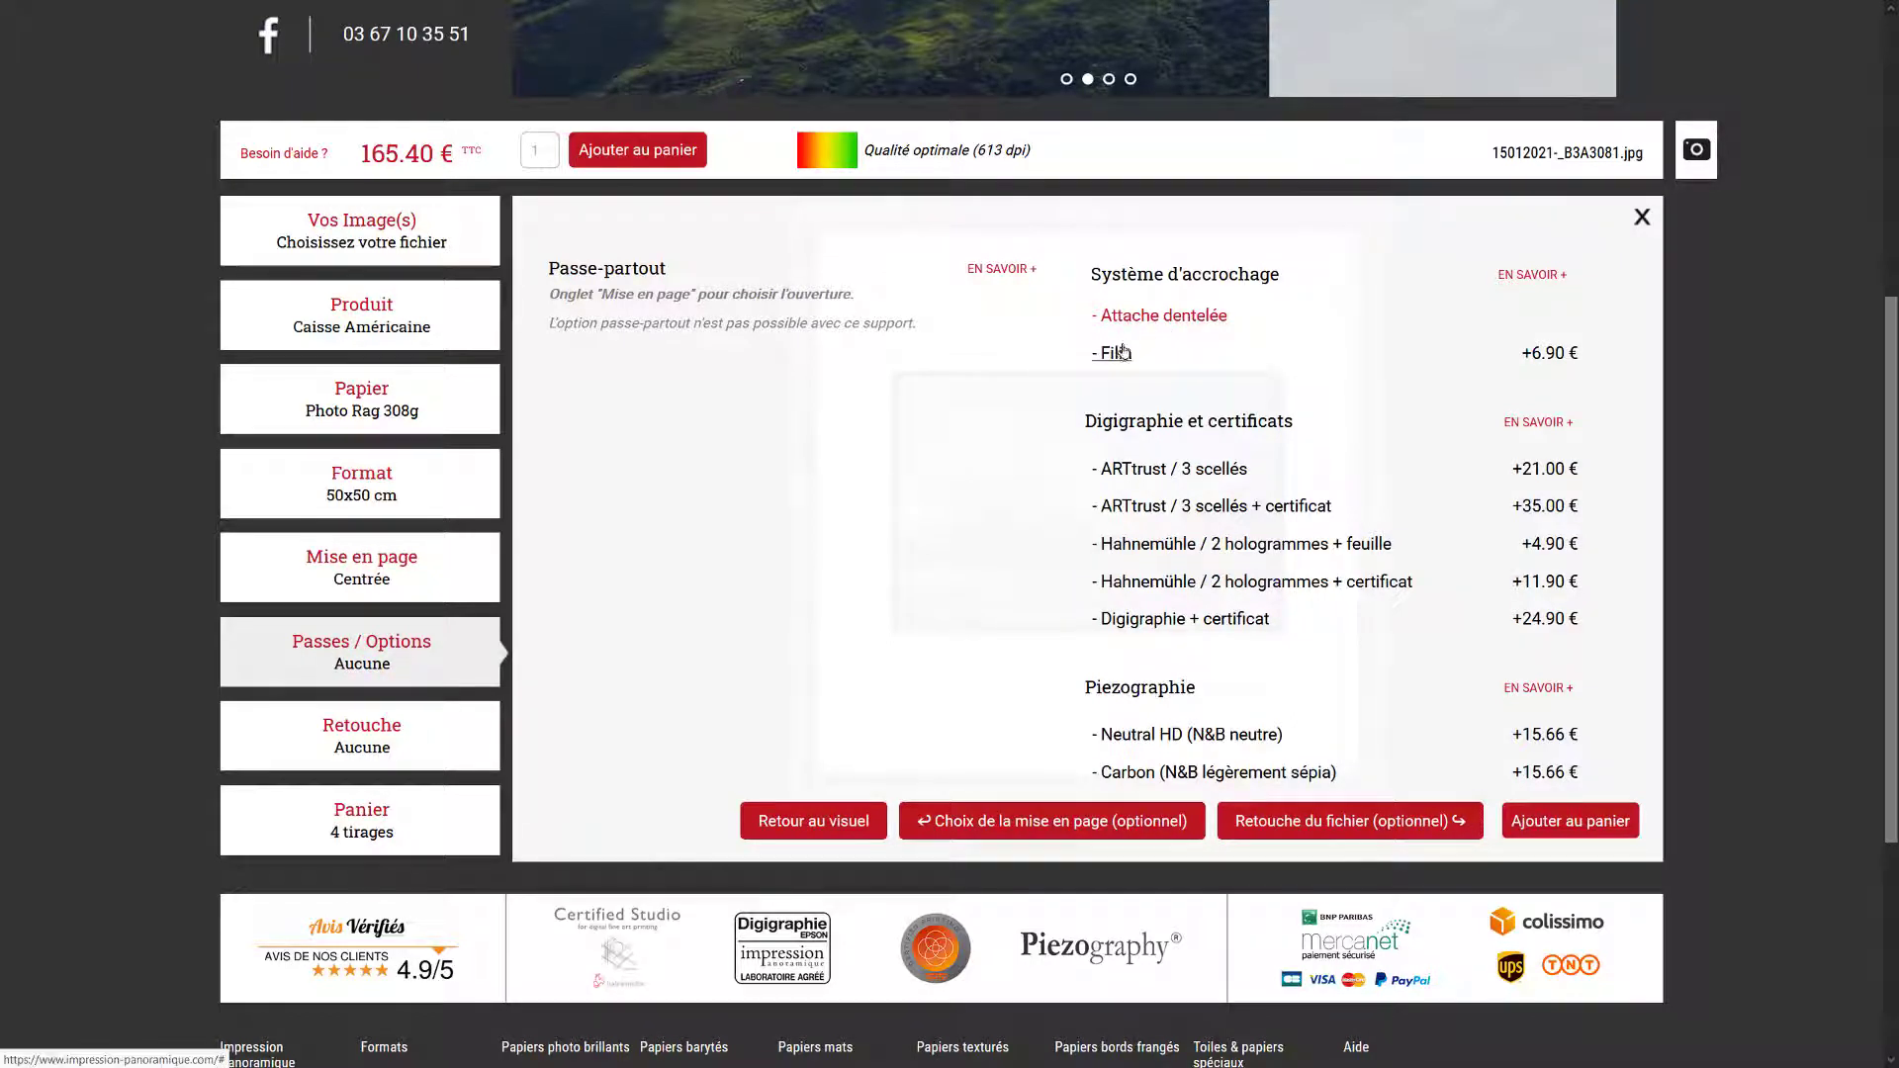
pyautogui.click(1641, 218)
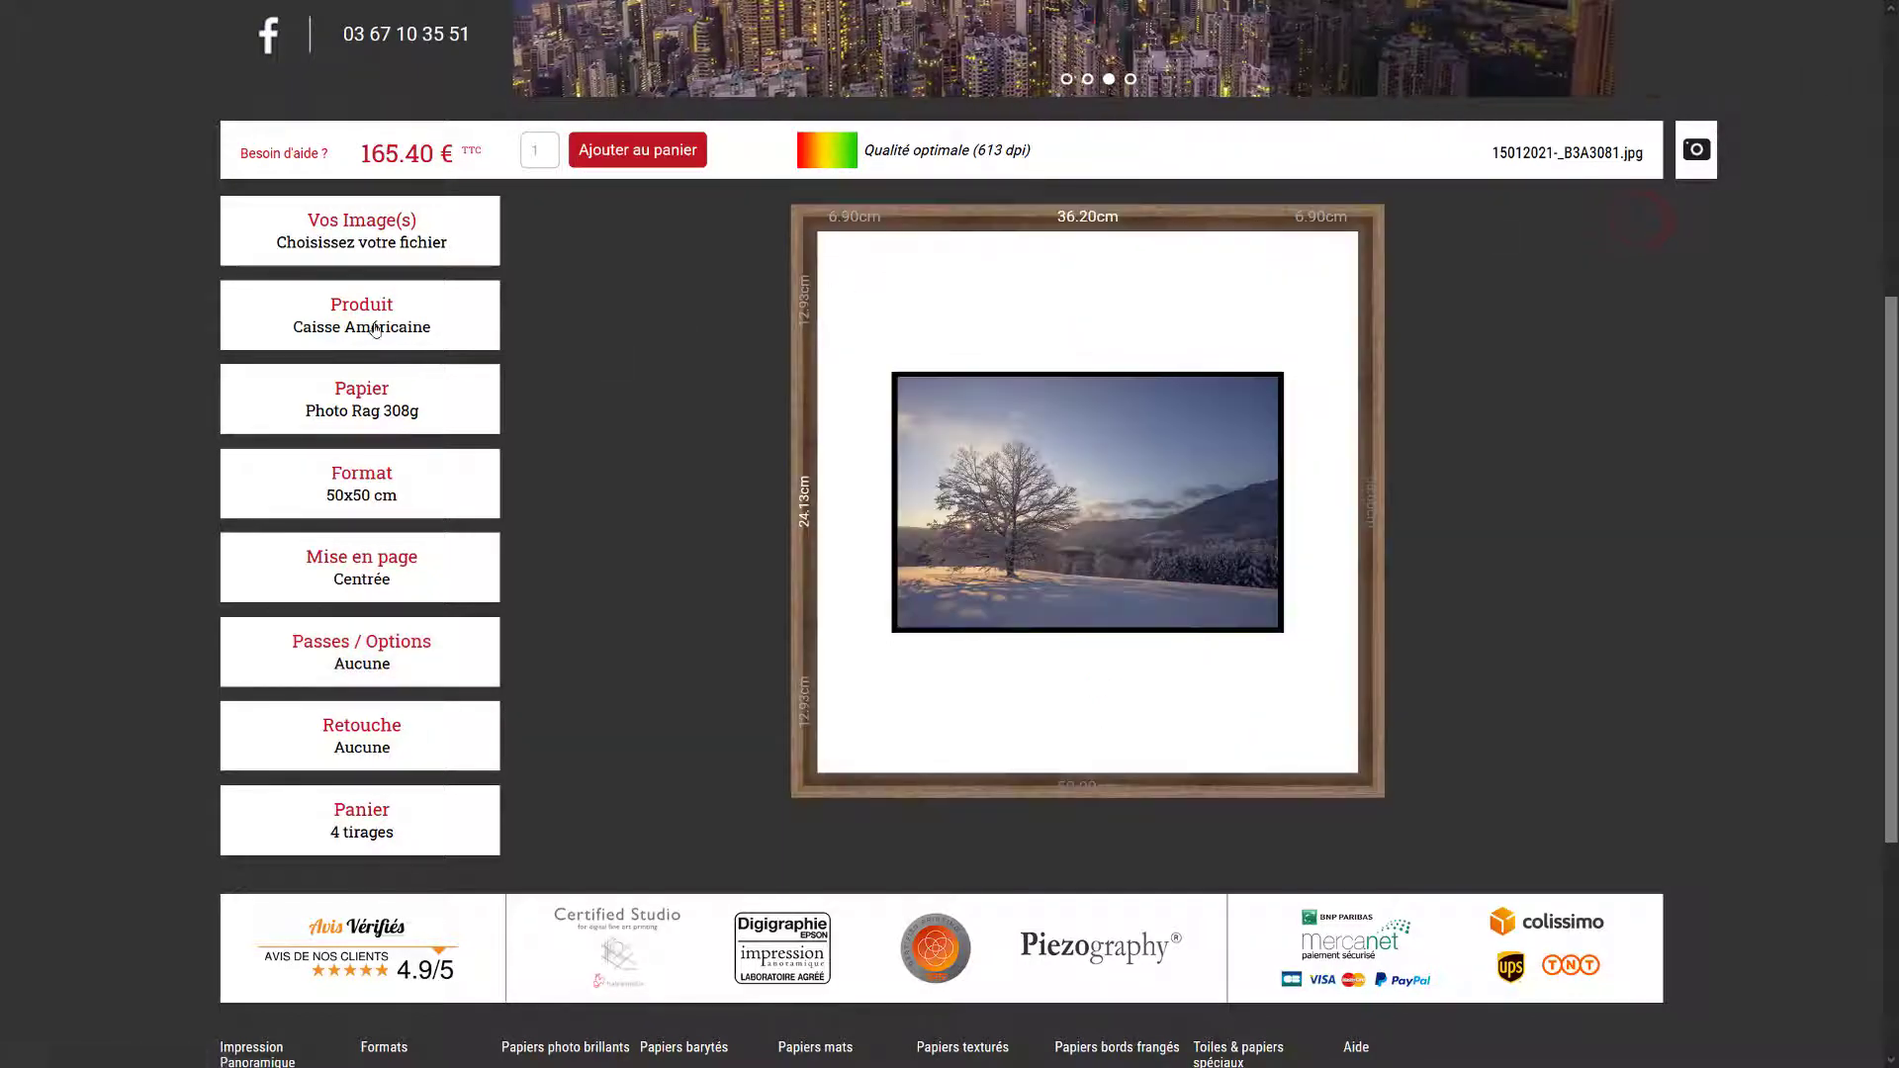
# - Switch the product back to Cadres classiques and add a white passe-partout over a light grey one with a 1.4 cm gap, mounted as Tirage au format du passe
pyautogui.click(374, 327)
pyautogui.click(620, 386)
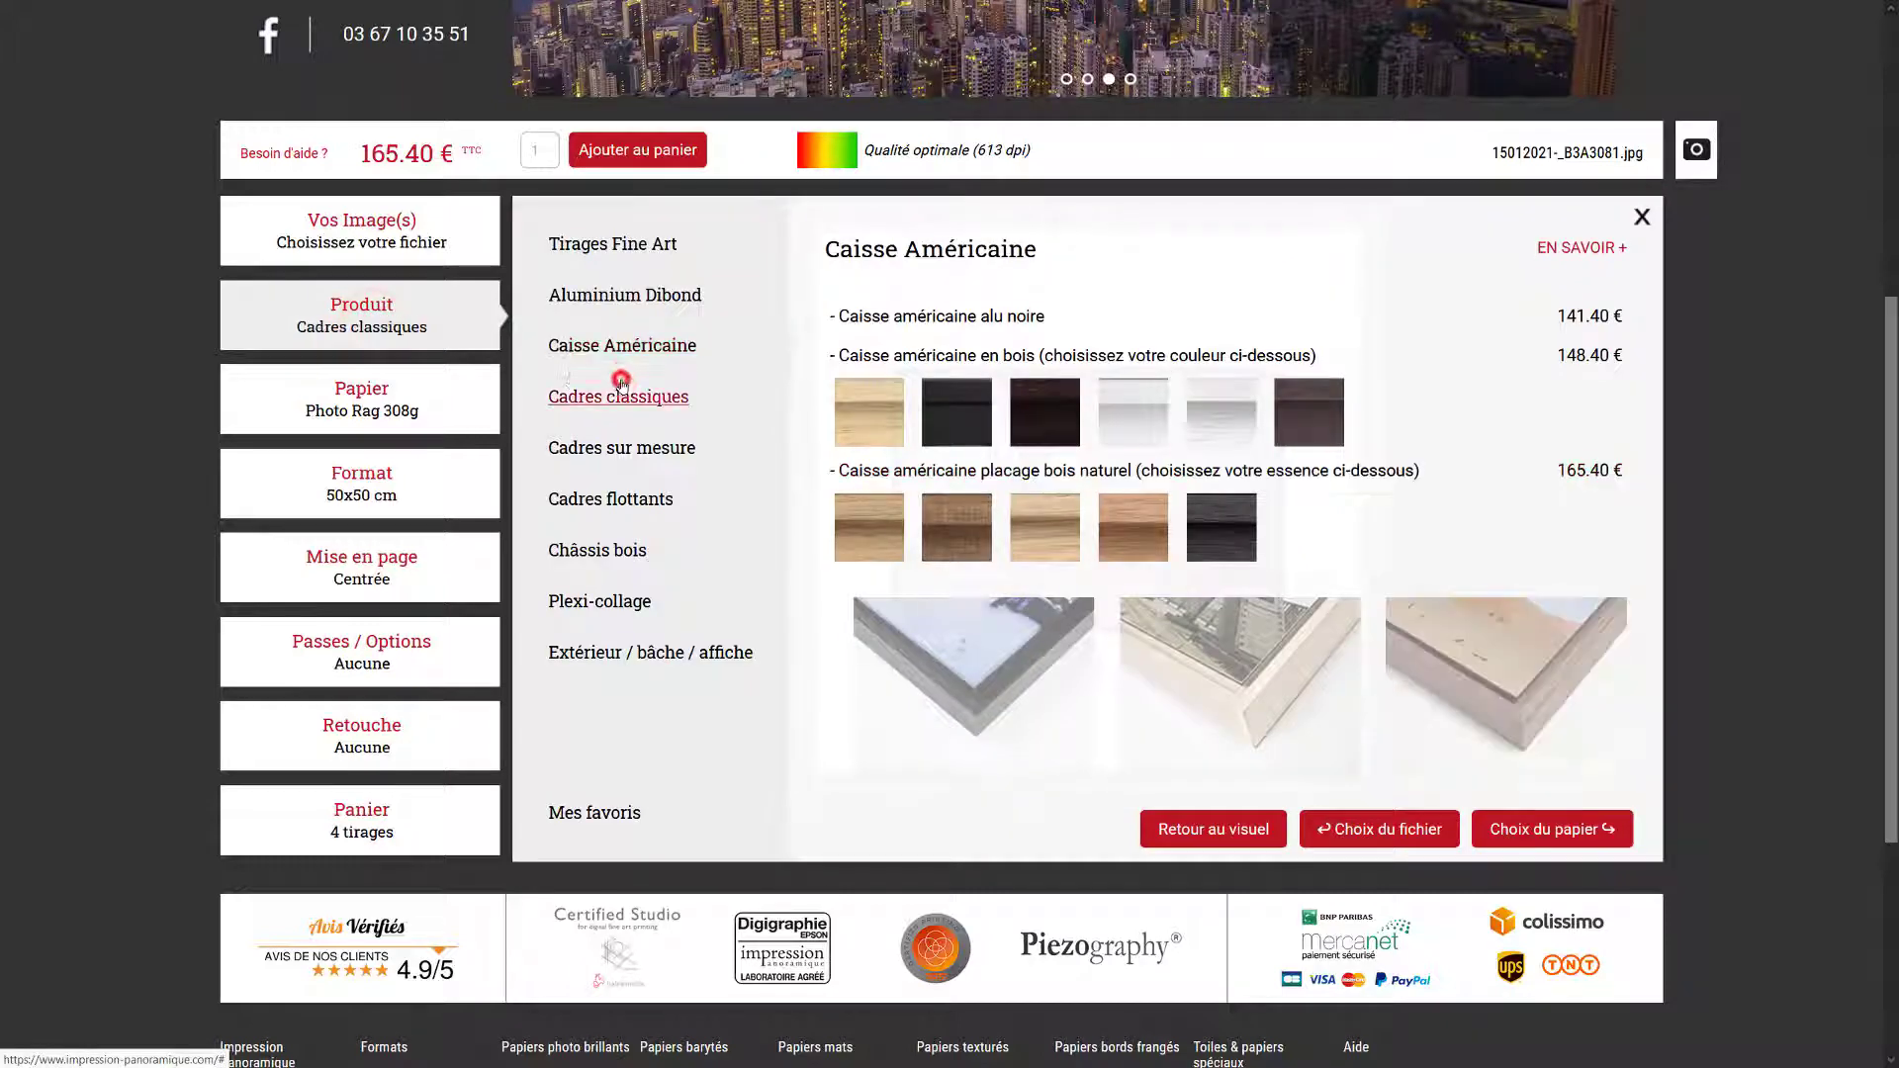
pyautogui.click(366, 644)
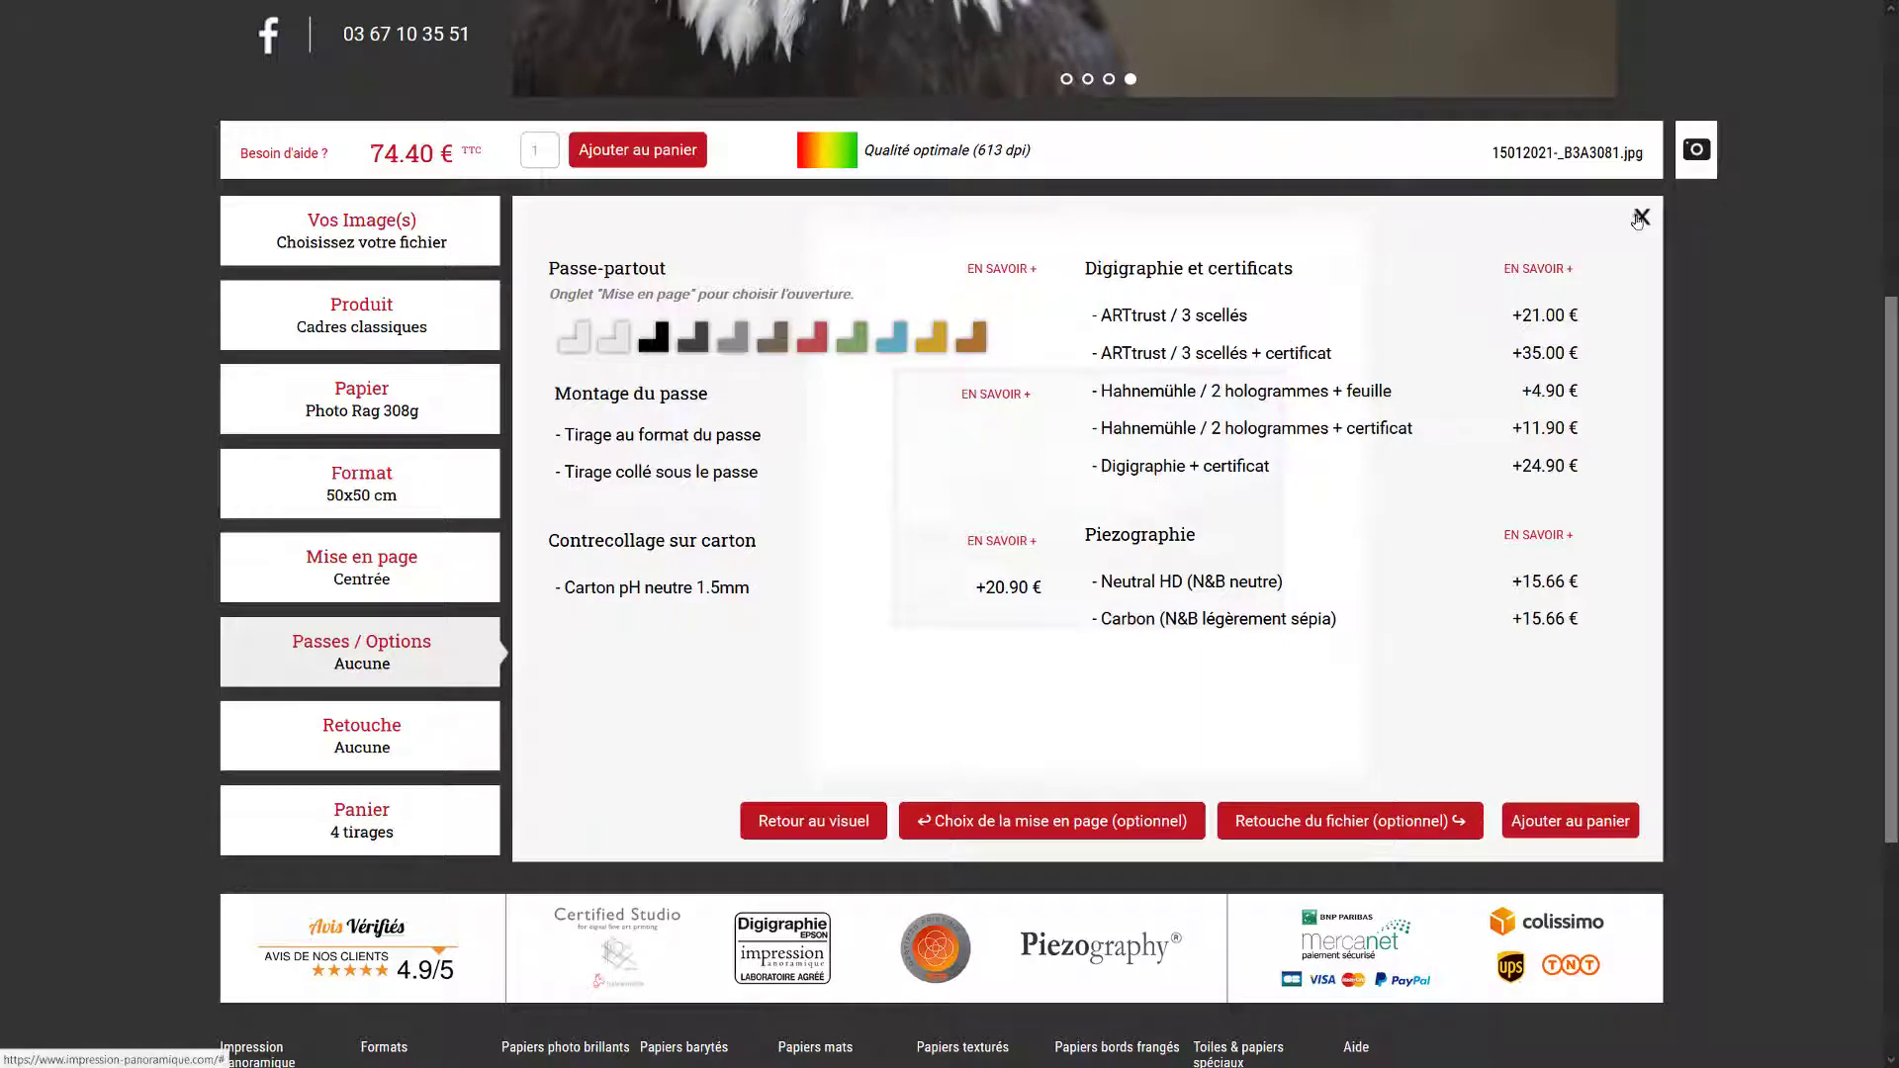
pyautogui.click(572, 337)
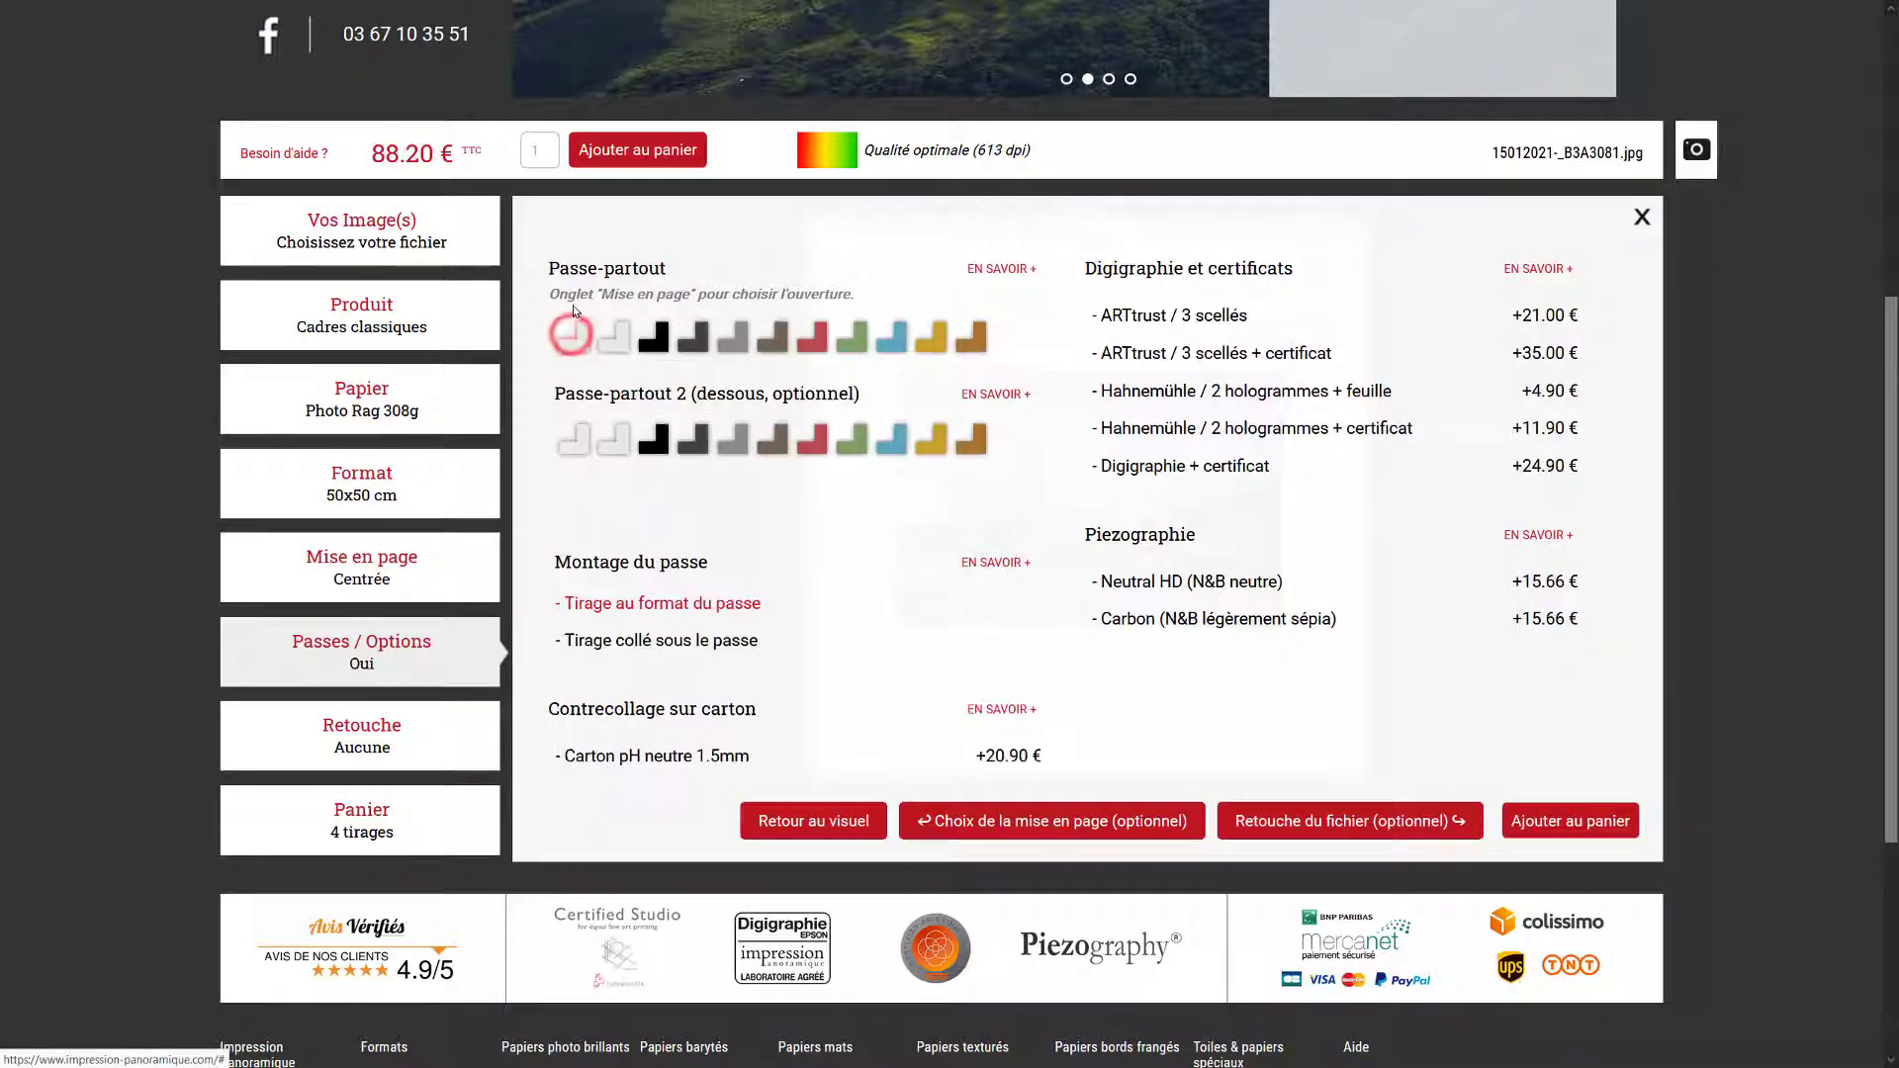
pyautogui.click(732, 440)
pyautogui.moveTo(571, 522); pyautogui.dragTo(628, 524)
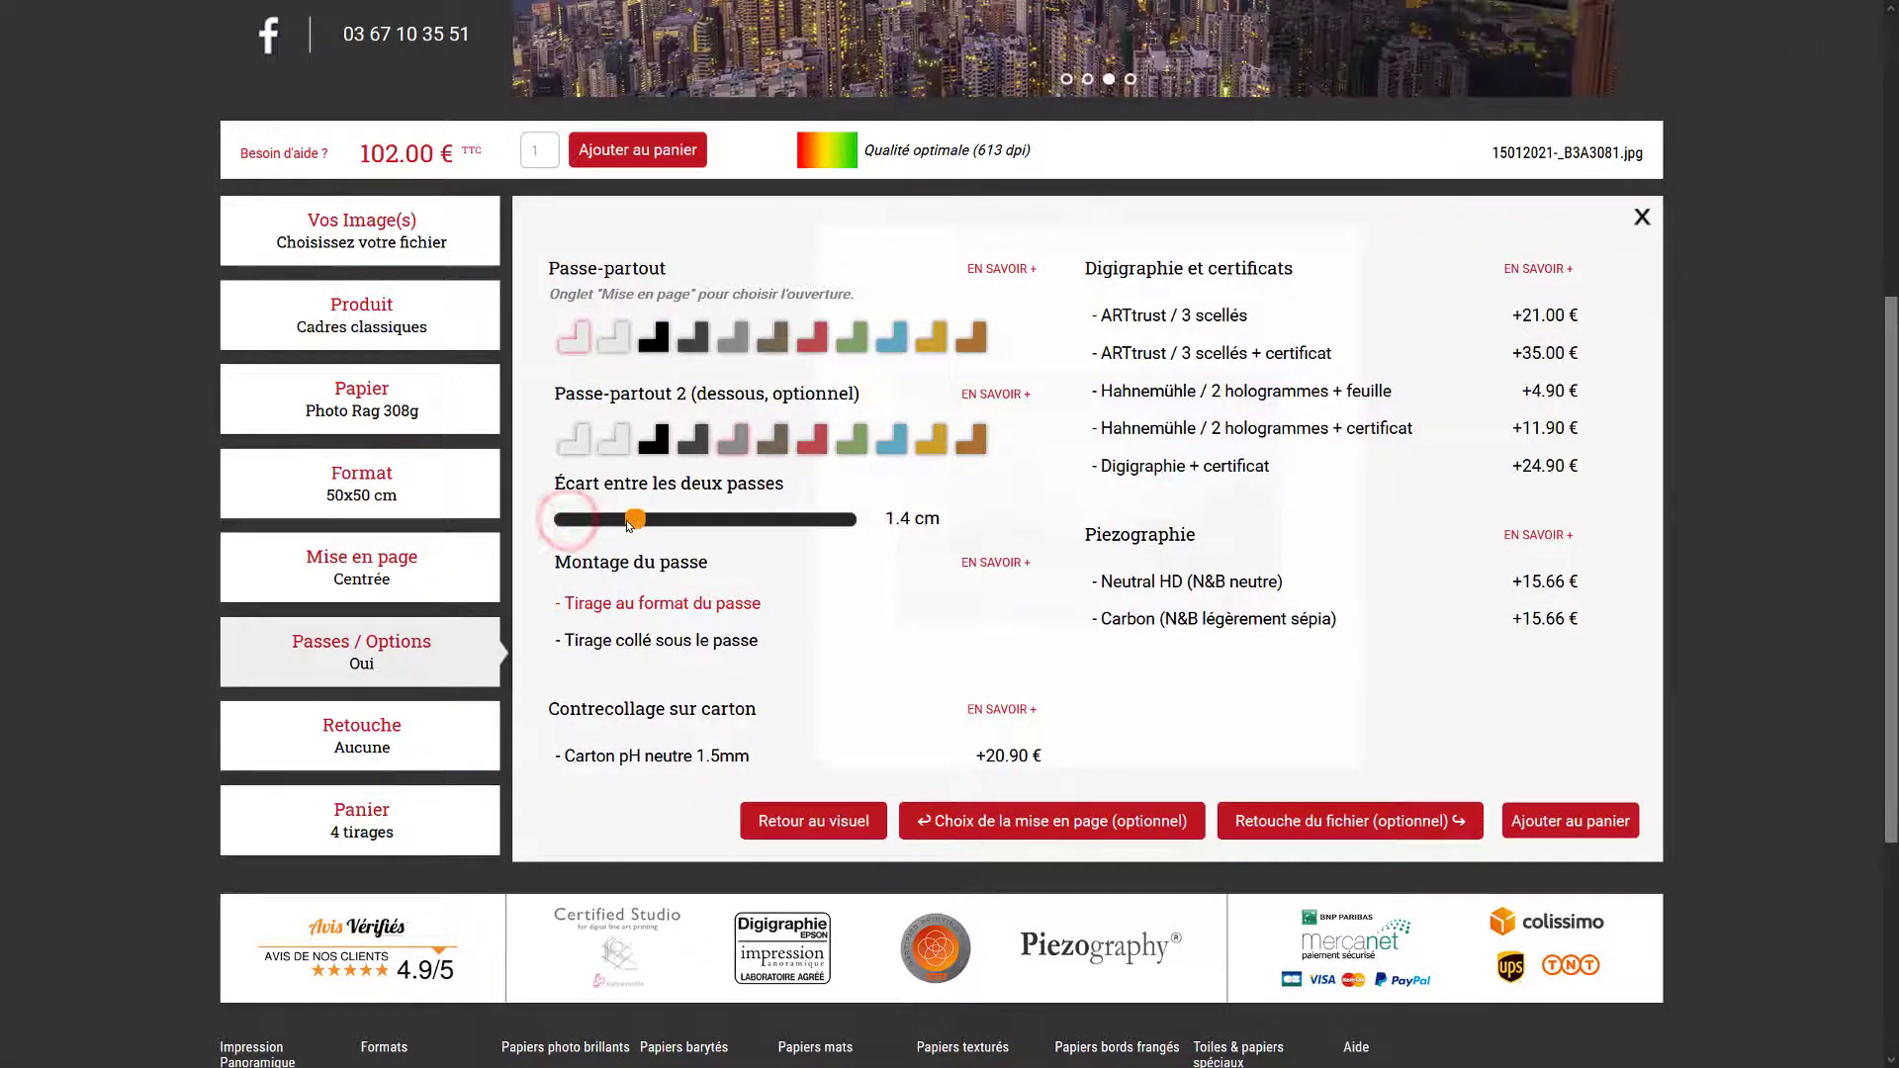
pyautogui.click(684, 603)
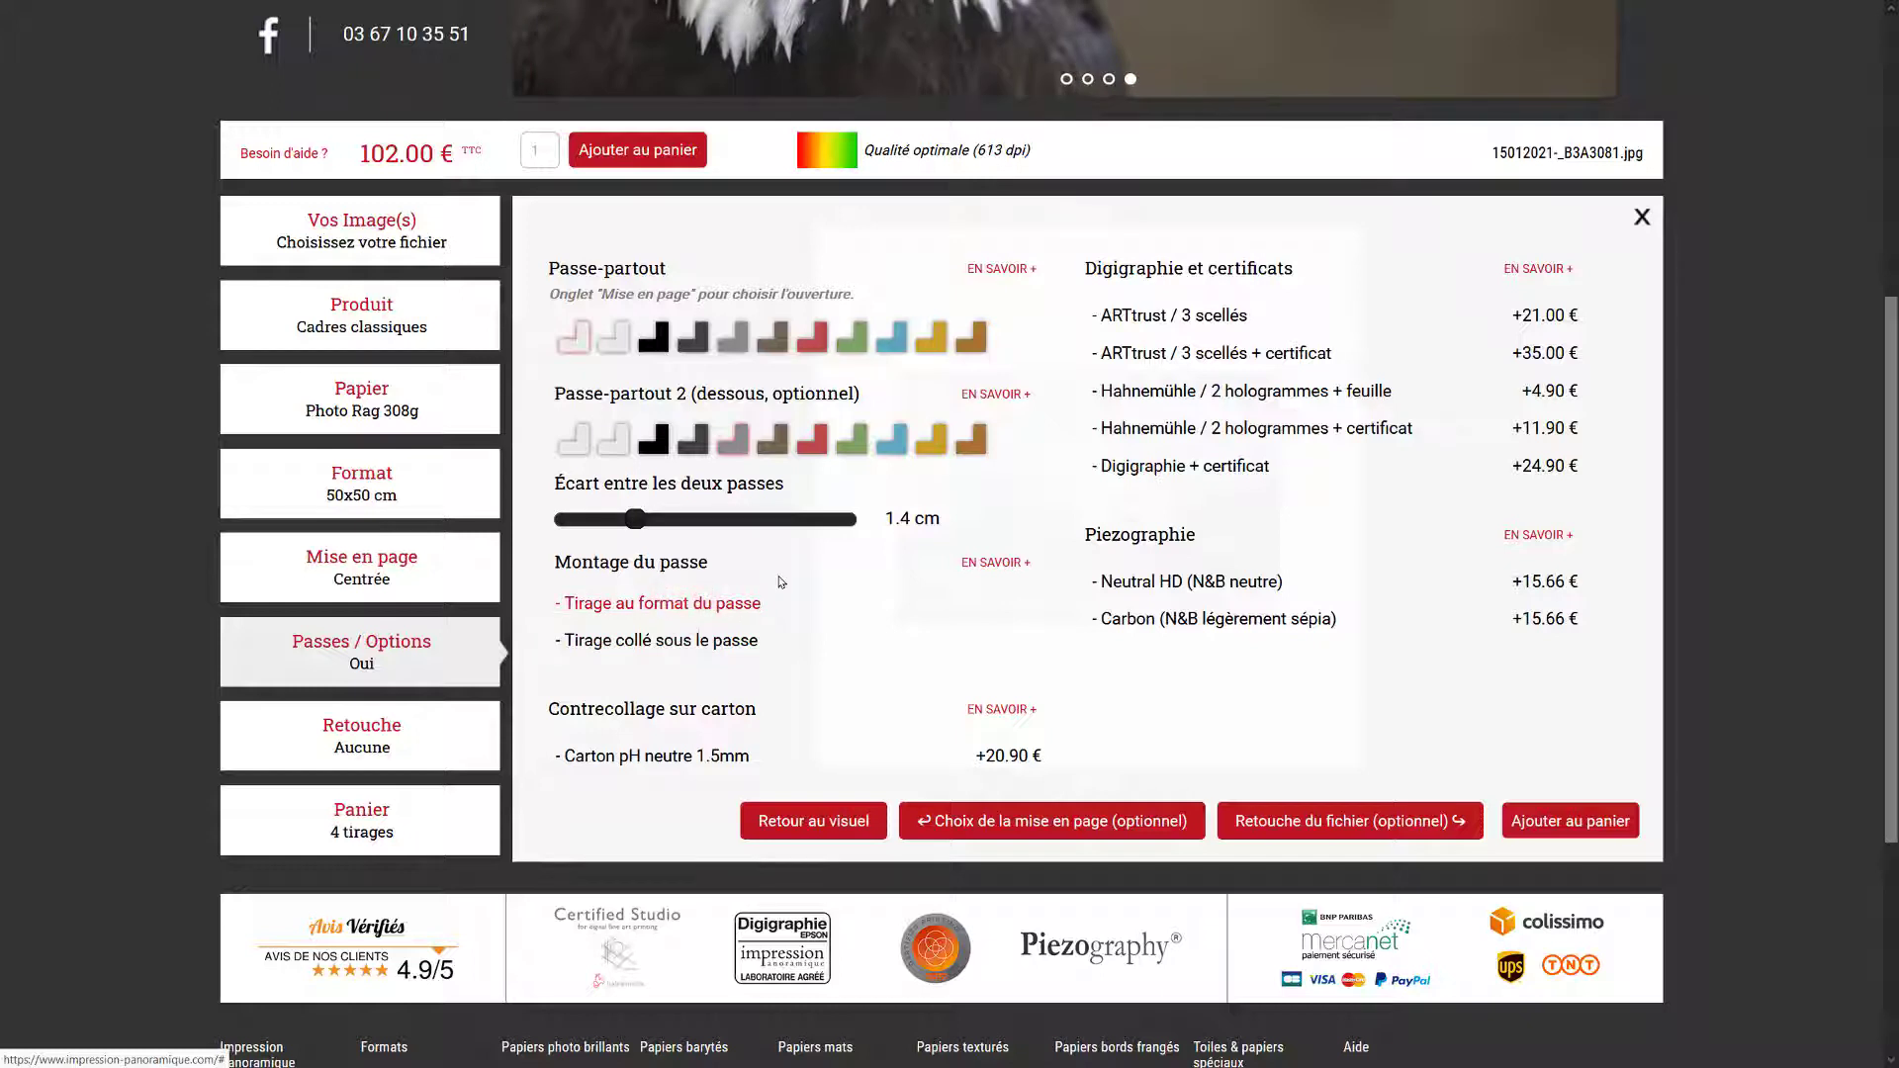
# - Change the upper passe-partout to red, widen its side margins to about 11 cm, and add the framed print to the cart
pyautogui.click(811, 336)
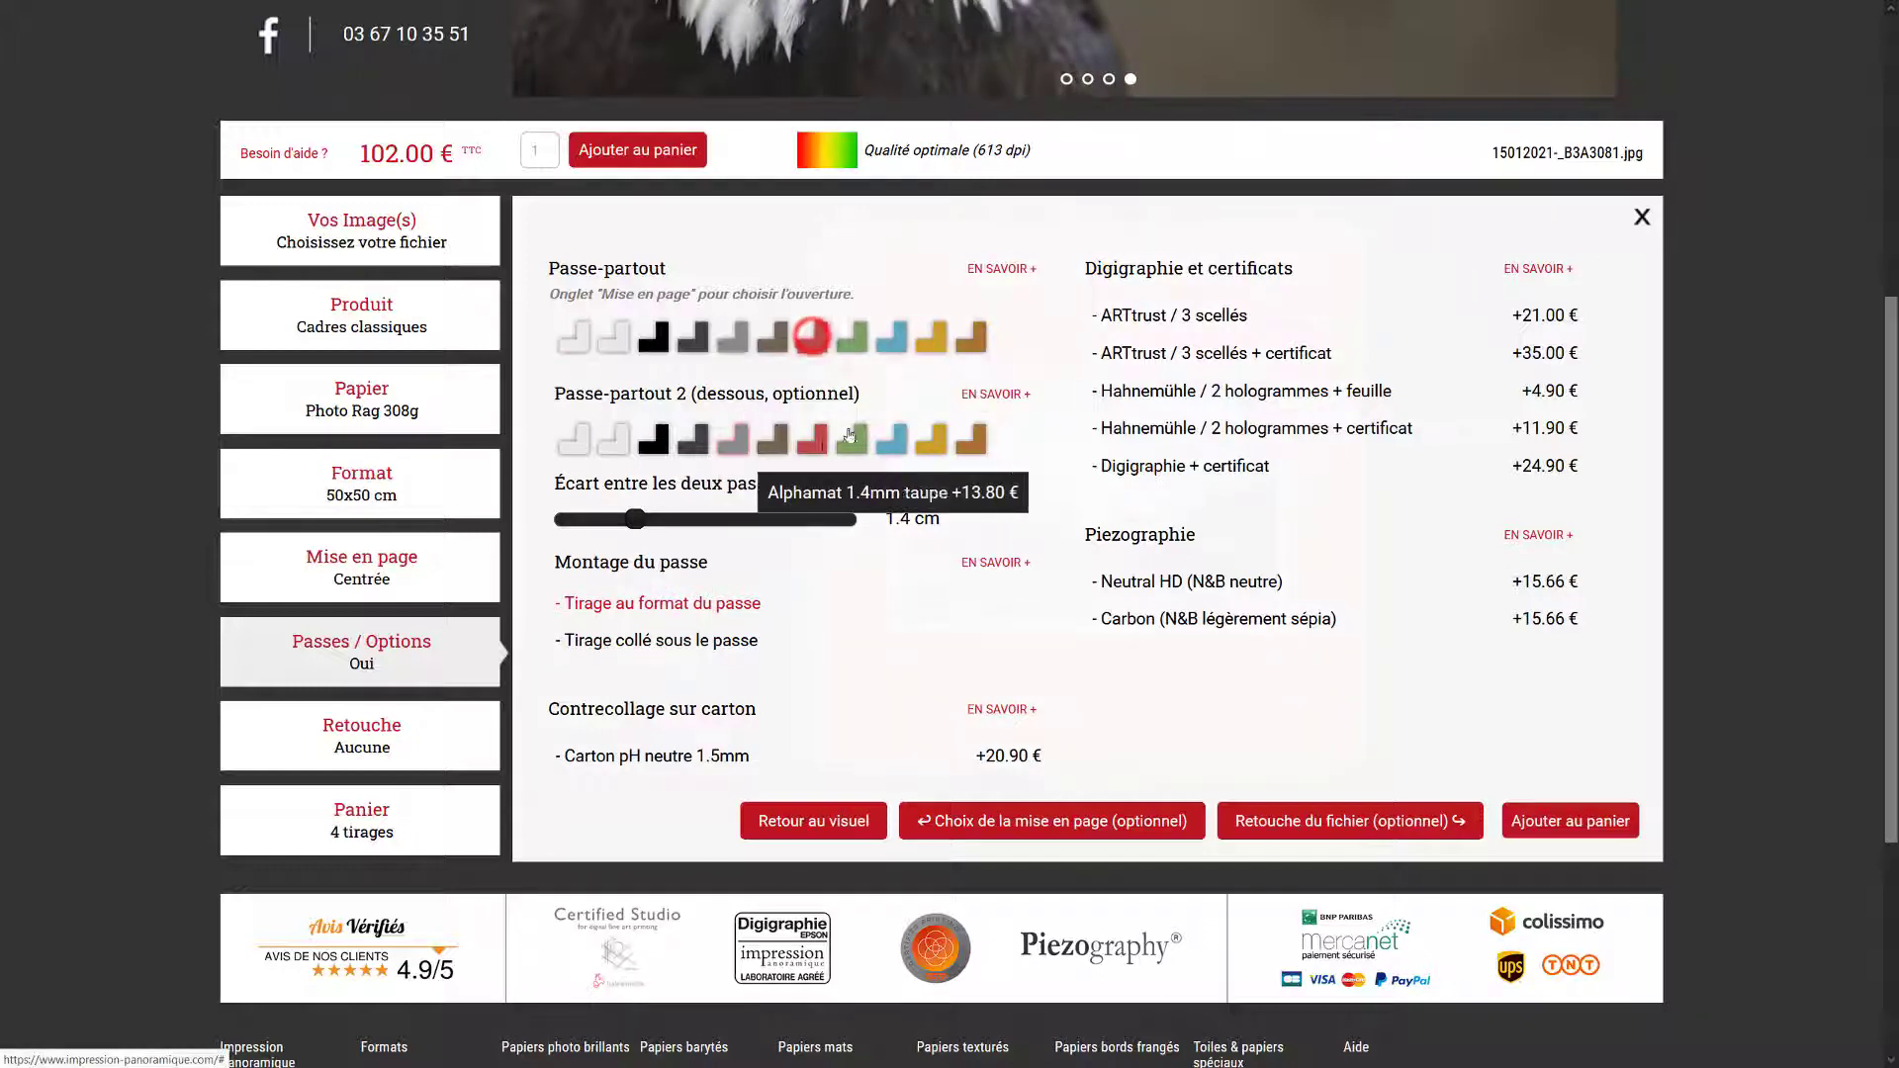
pyautogui.click(1642, 216)
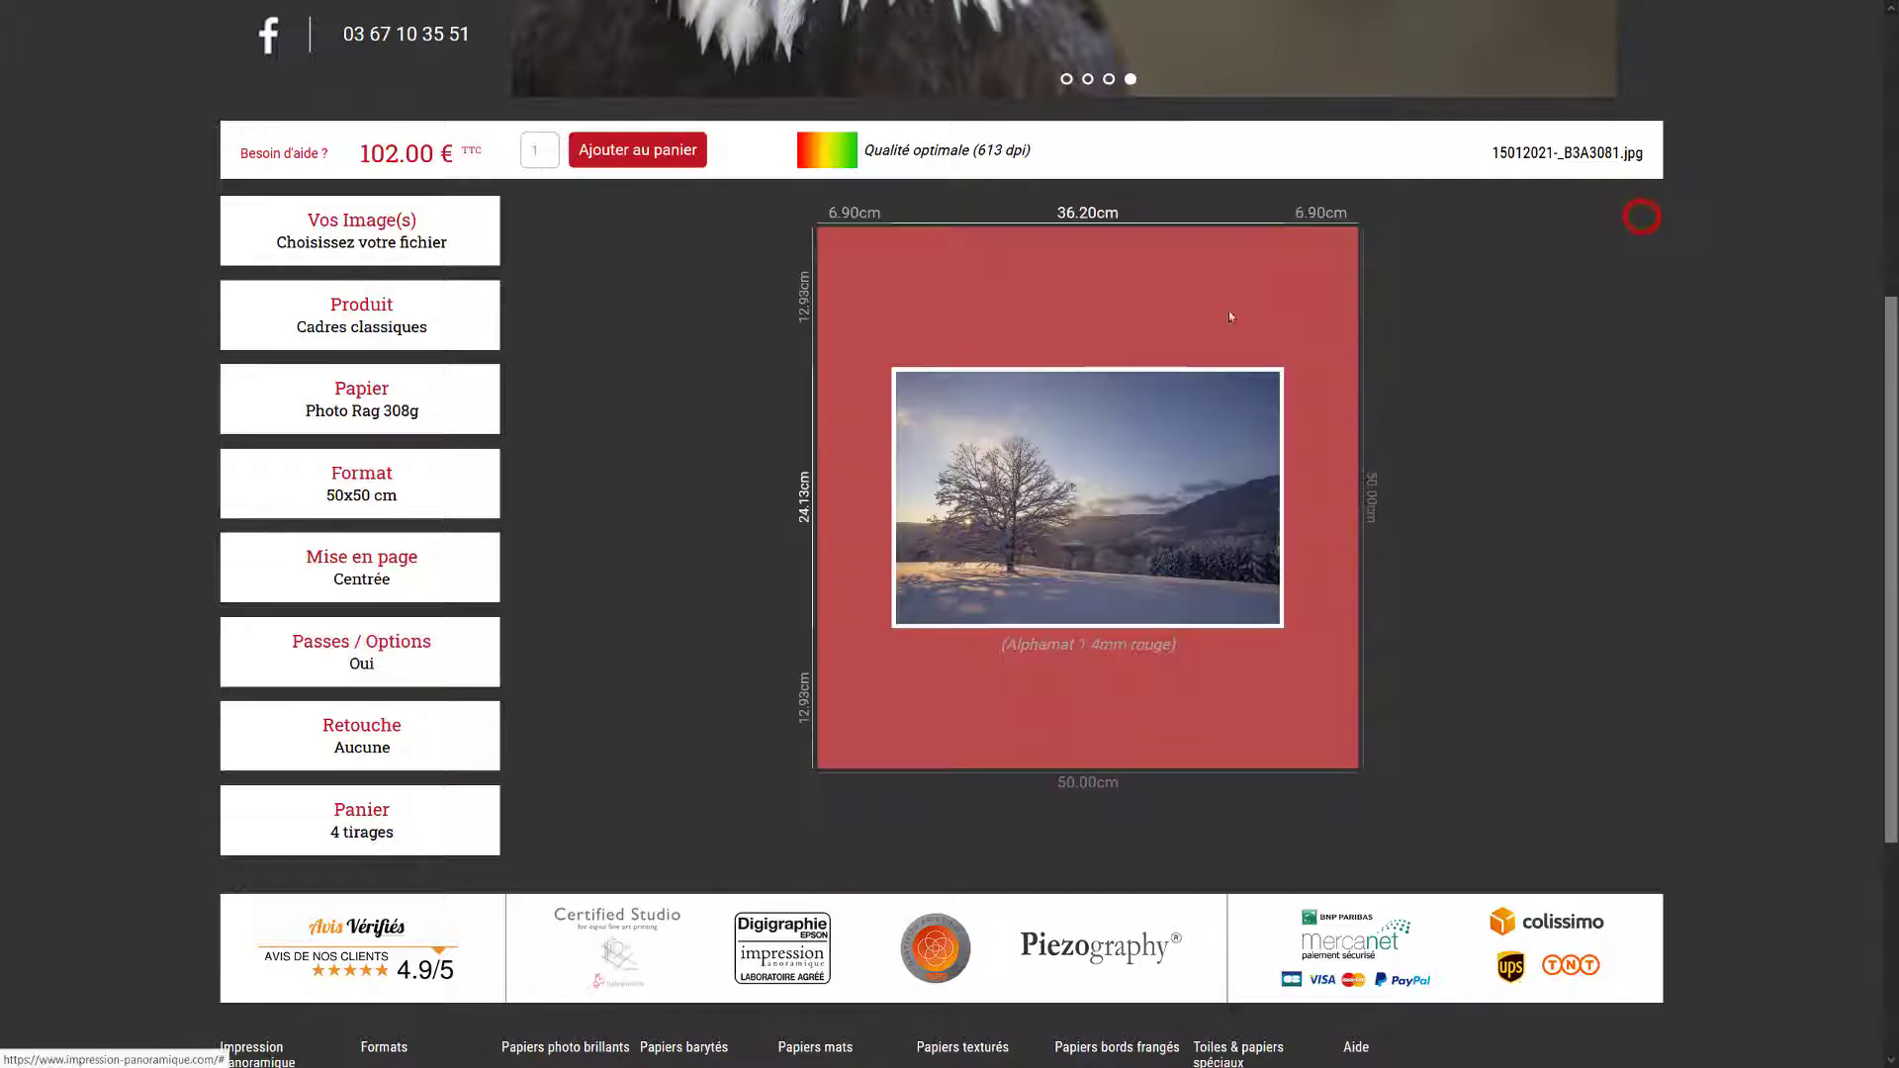
pyautogui.click(362, 556)
pyautogui.moveTo(652, 344)
pyautogui.mouseDown()
pyautogui.moveTo(720, 342)
pyautogui.moveTo(655, 340)
pyautogui.moveTo(682, 341)
pyautogui.mouseUp()
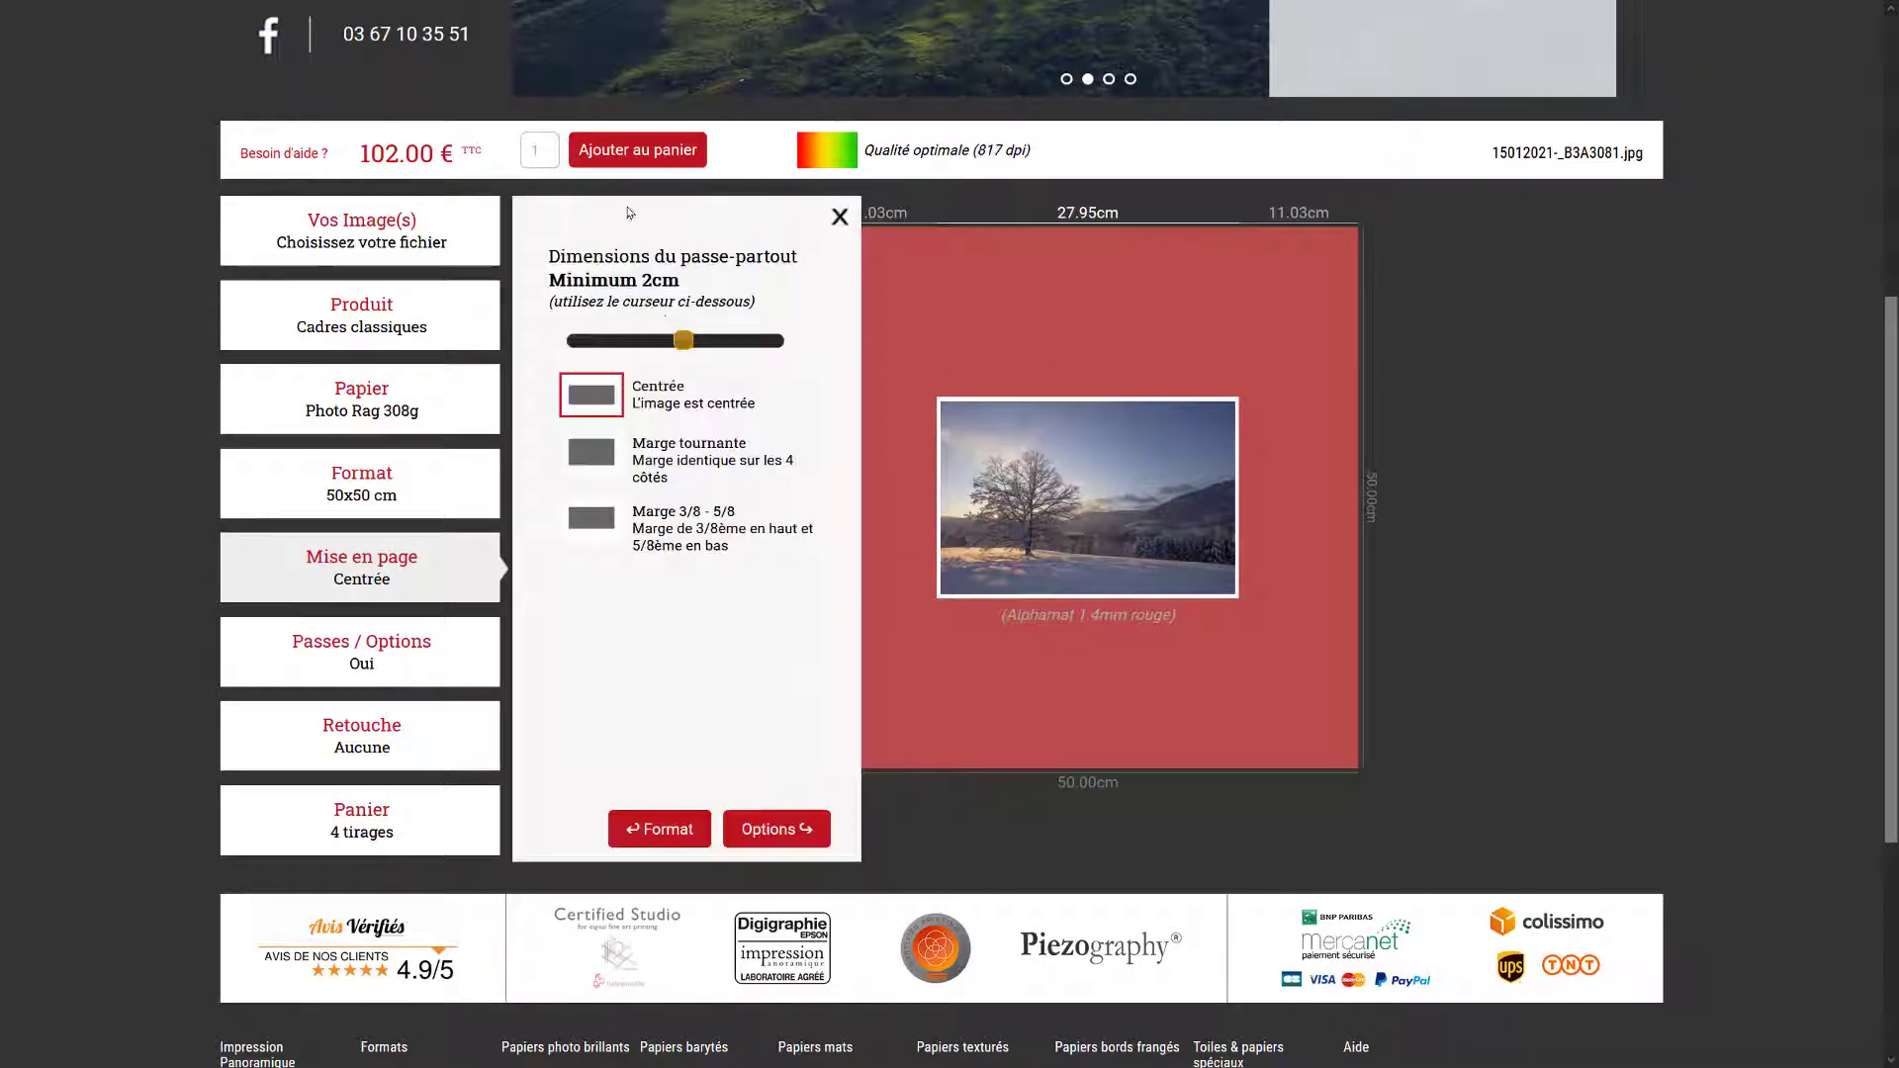
pyautogui.click(639, 152)
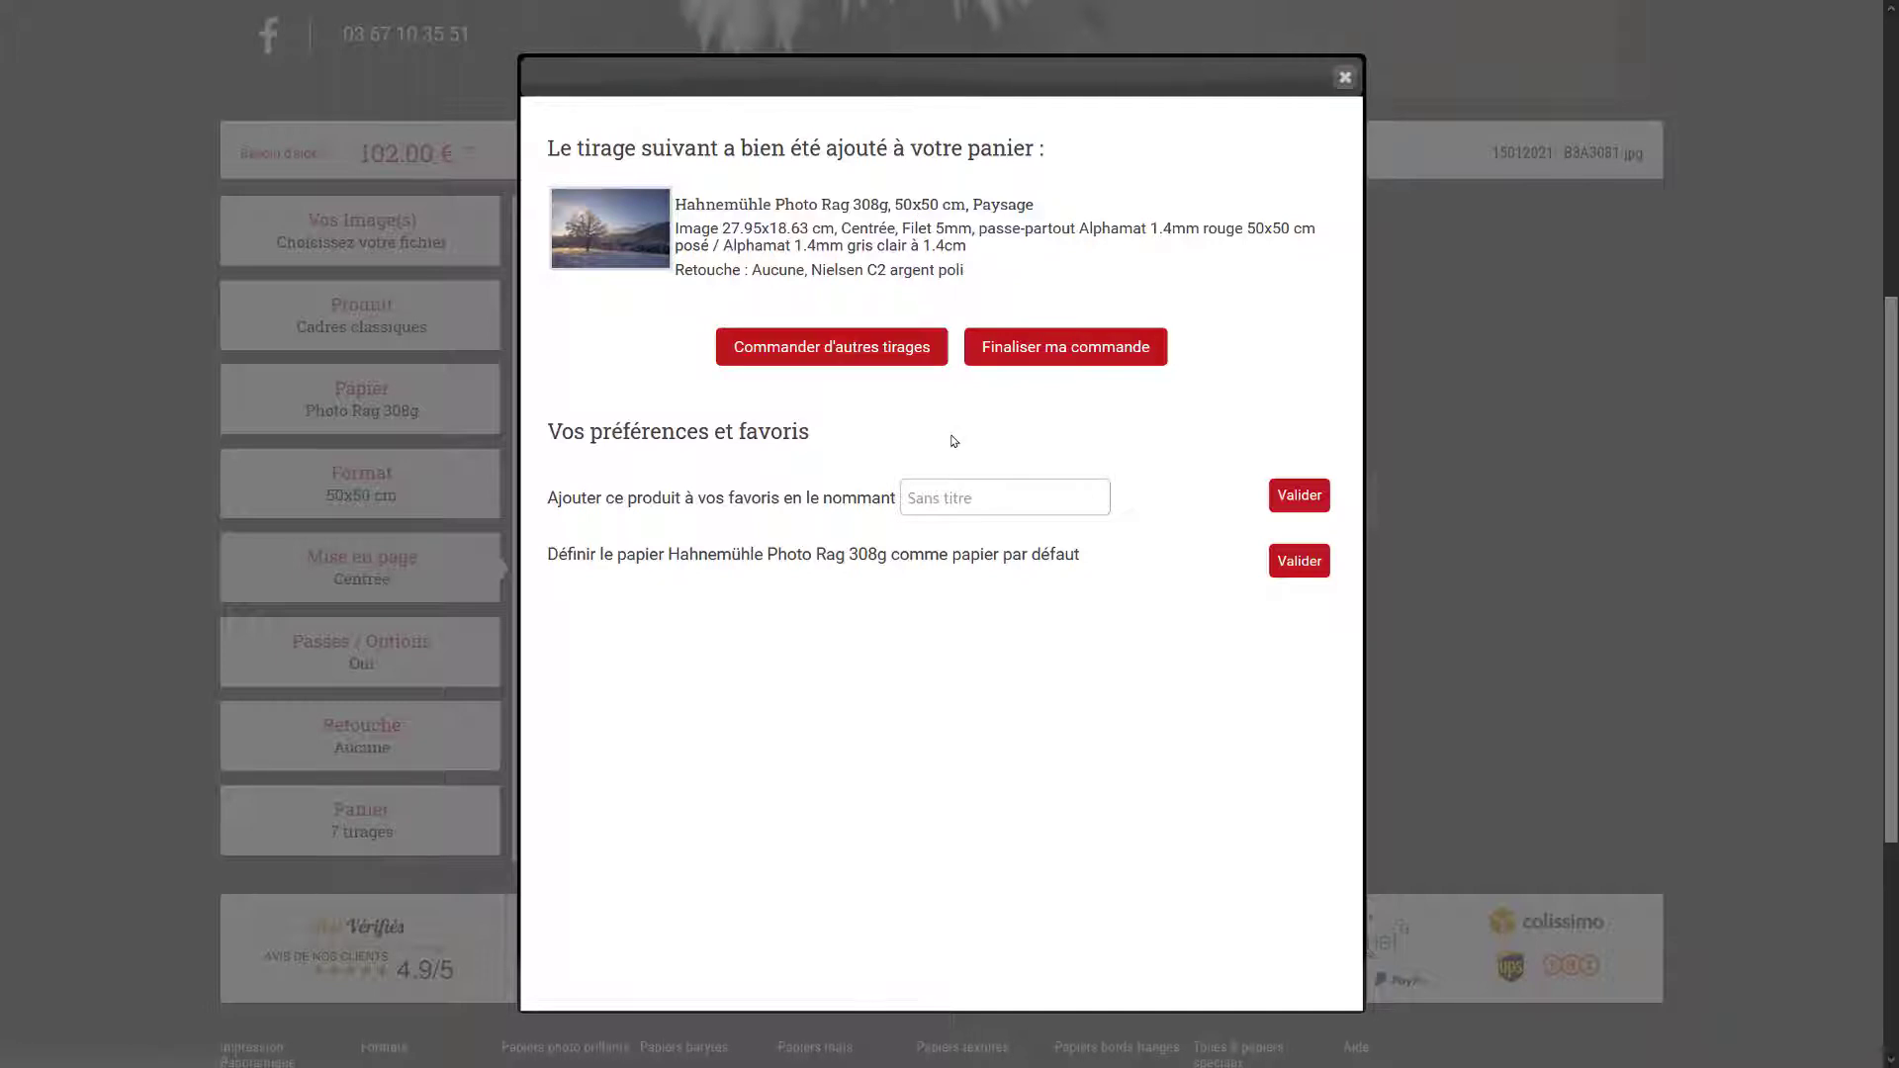
# - Save the product as a favourite named "cadre C2" and set Hahnemühle Photo Rag 308g as the default paper
pyautogui.click(950, 497)
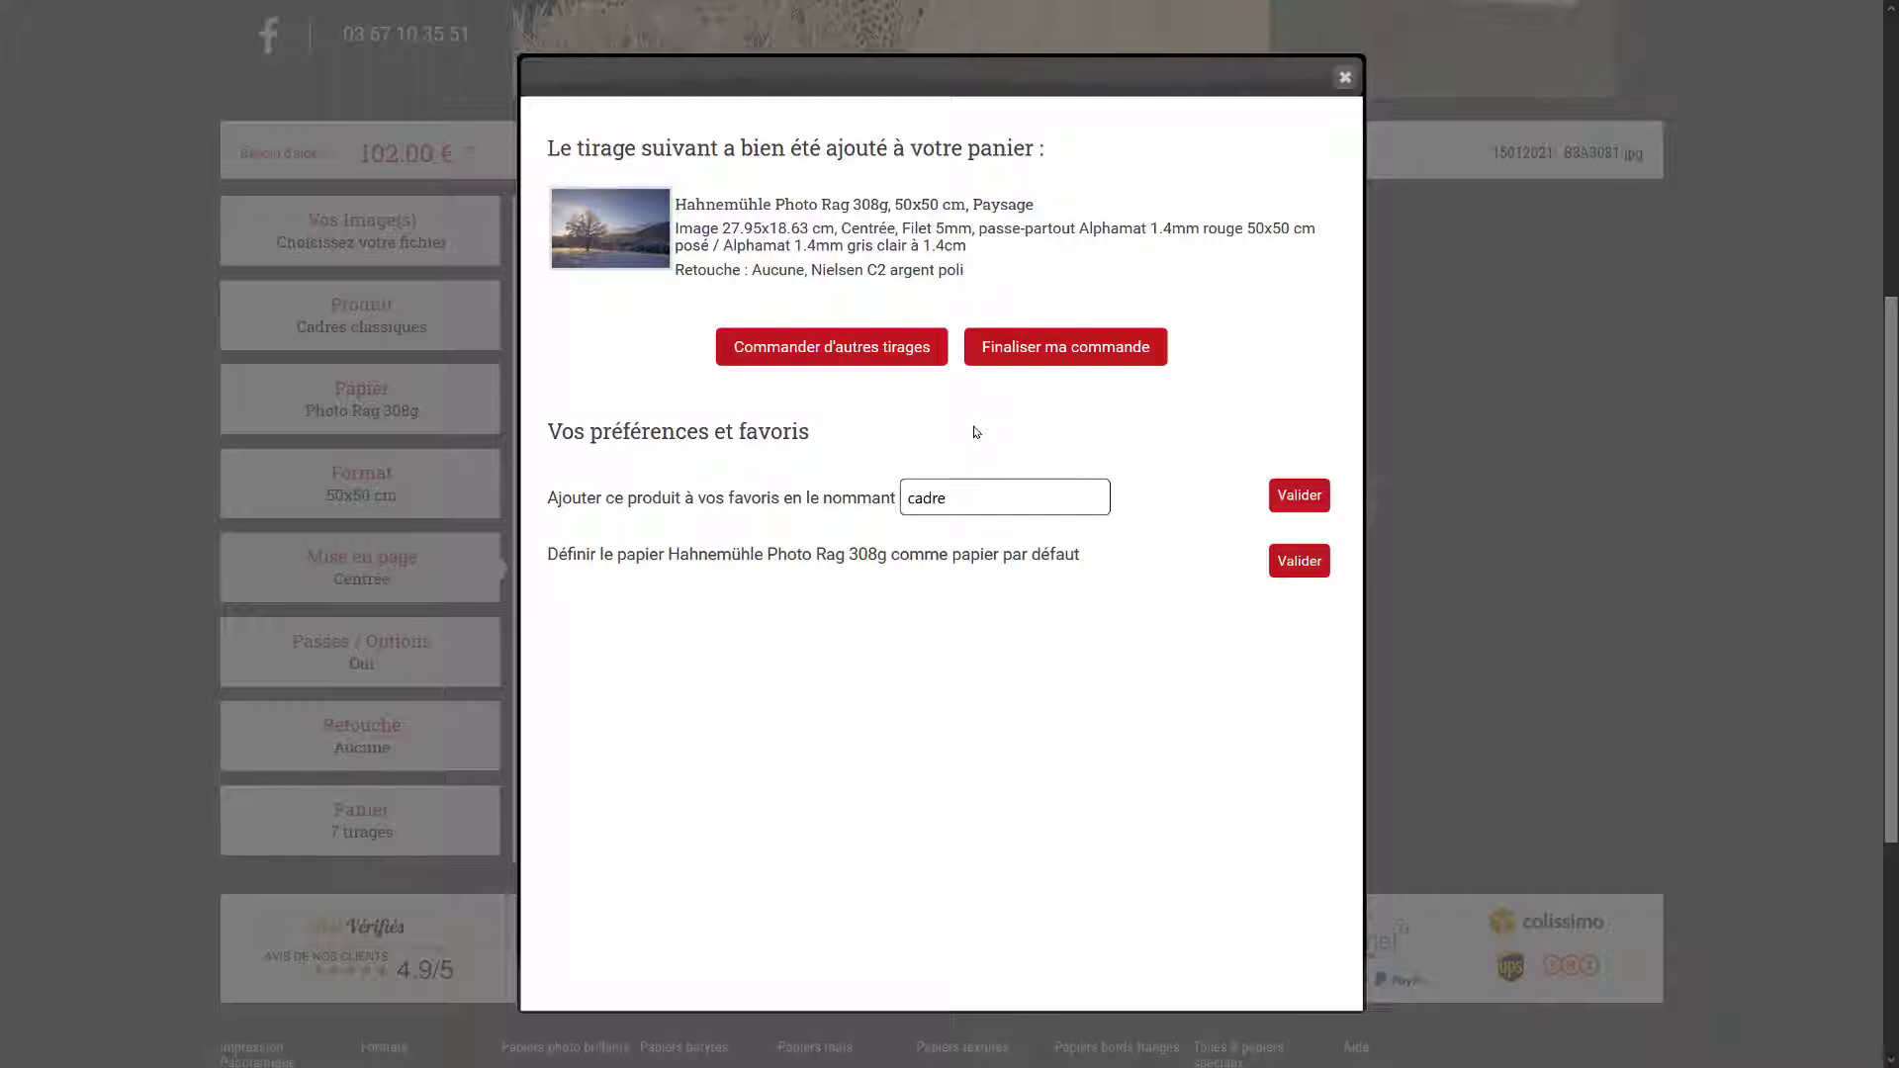
pyautogui.write('cadre C2')
pyautogui.click(1298, 495)
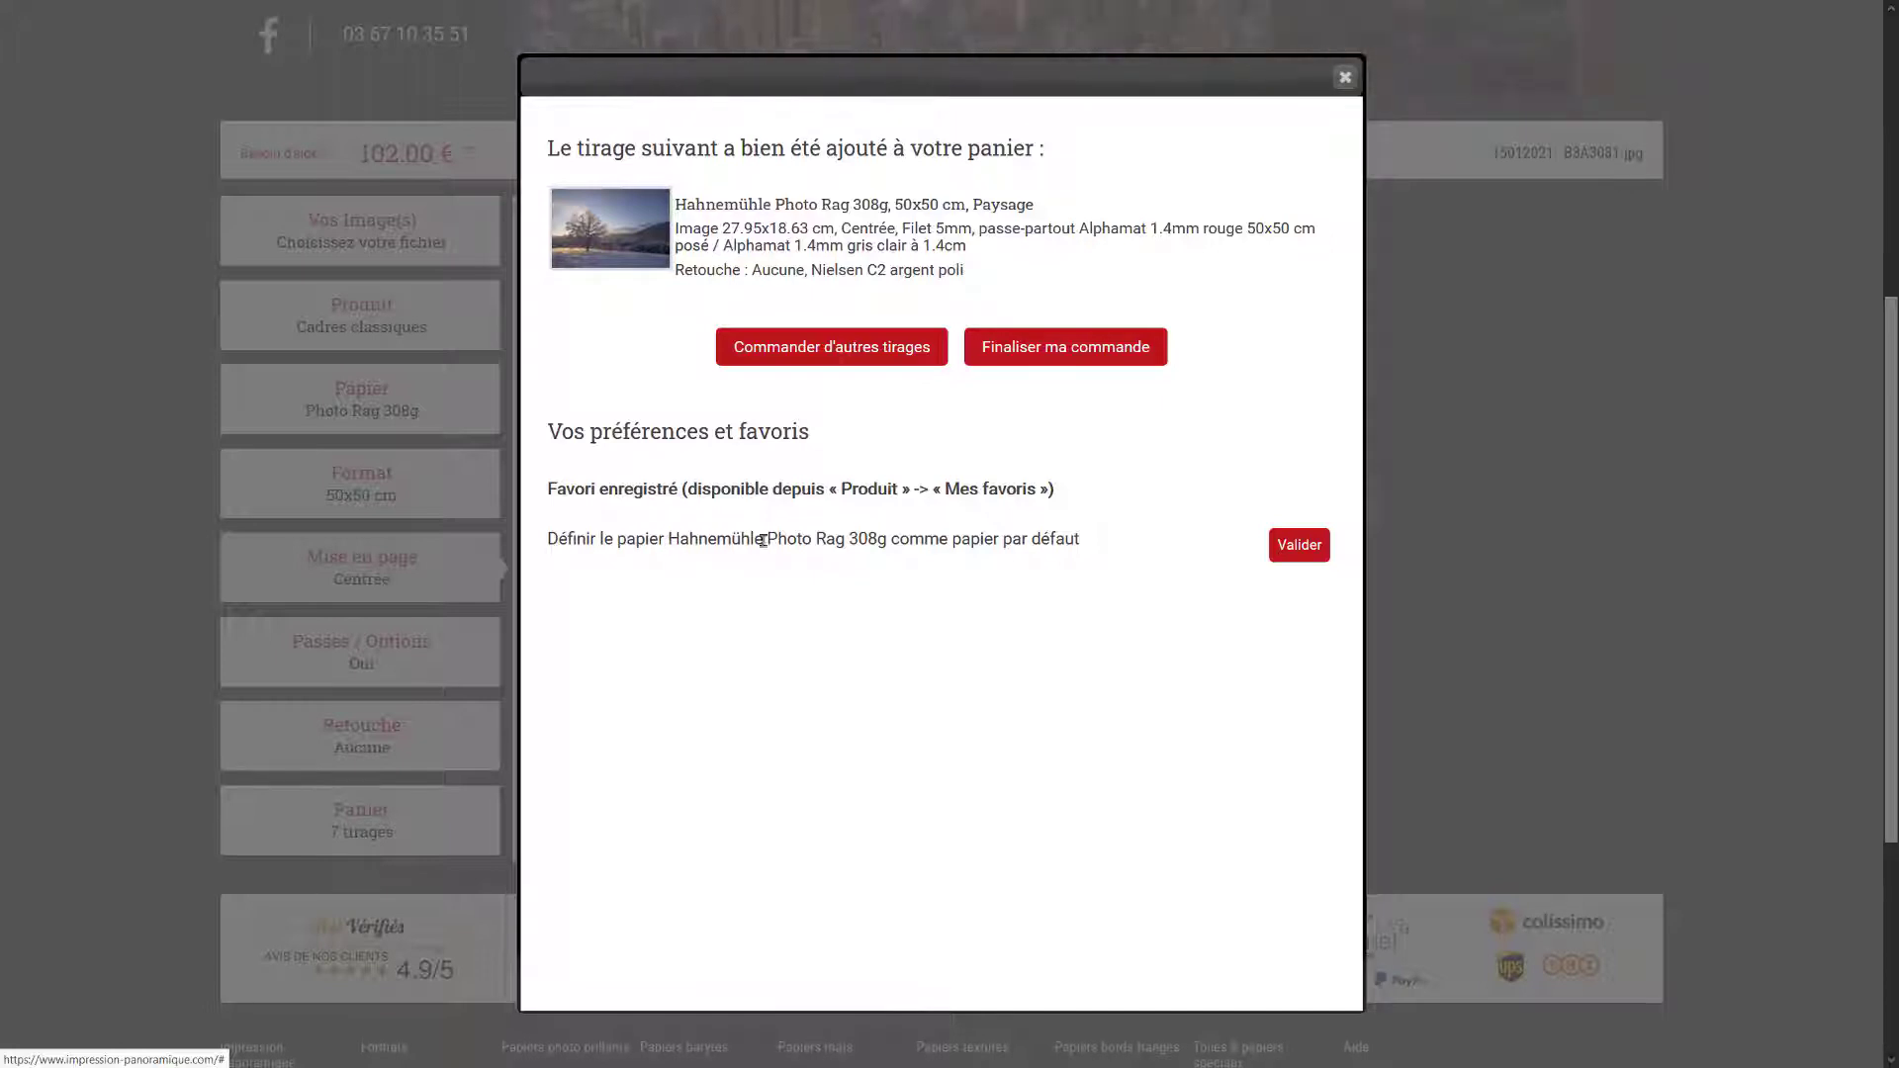
pyautogui.click(1298, 545)
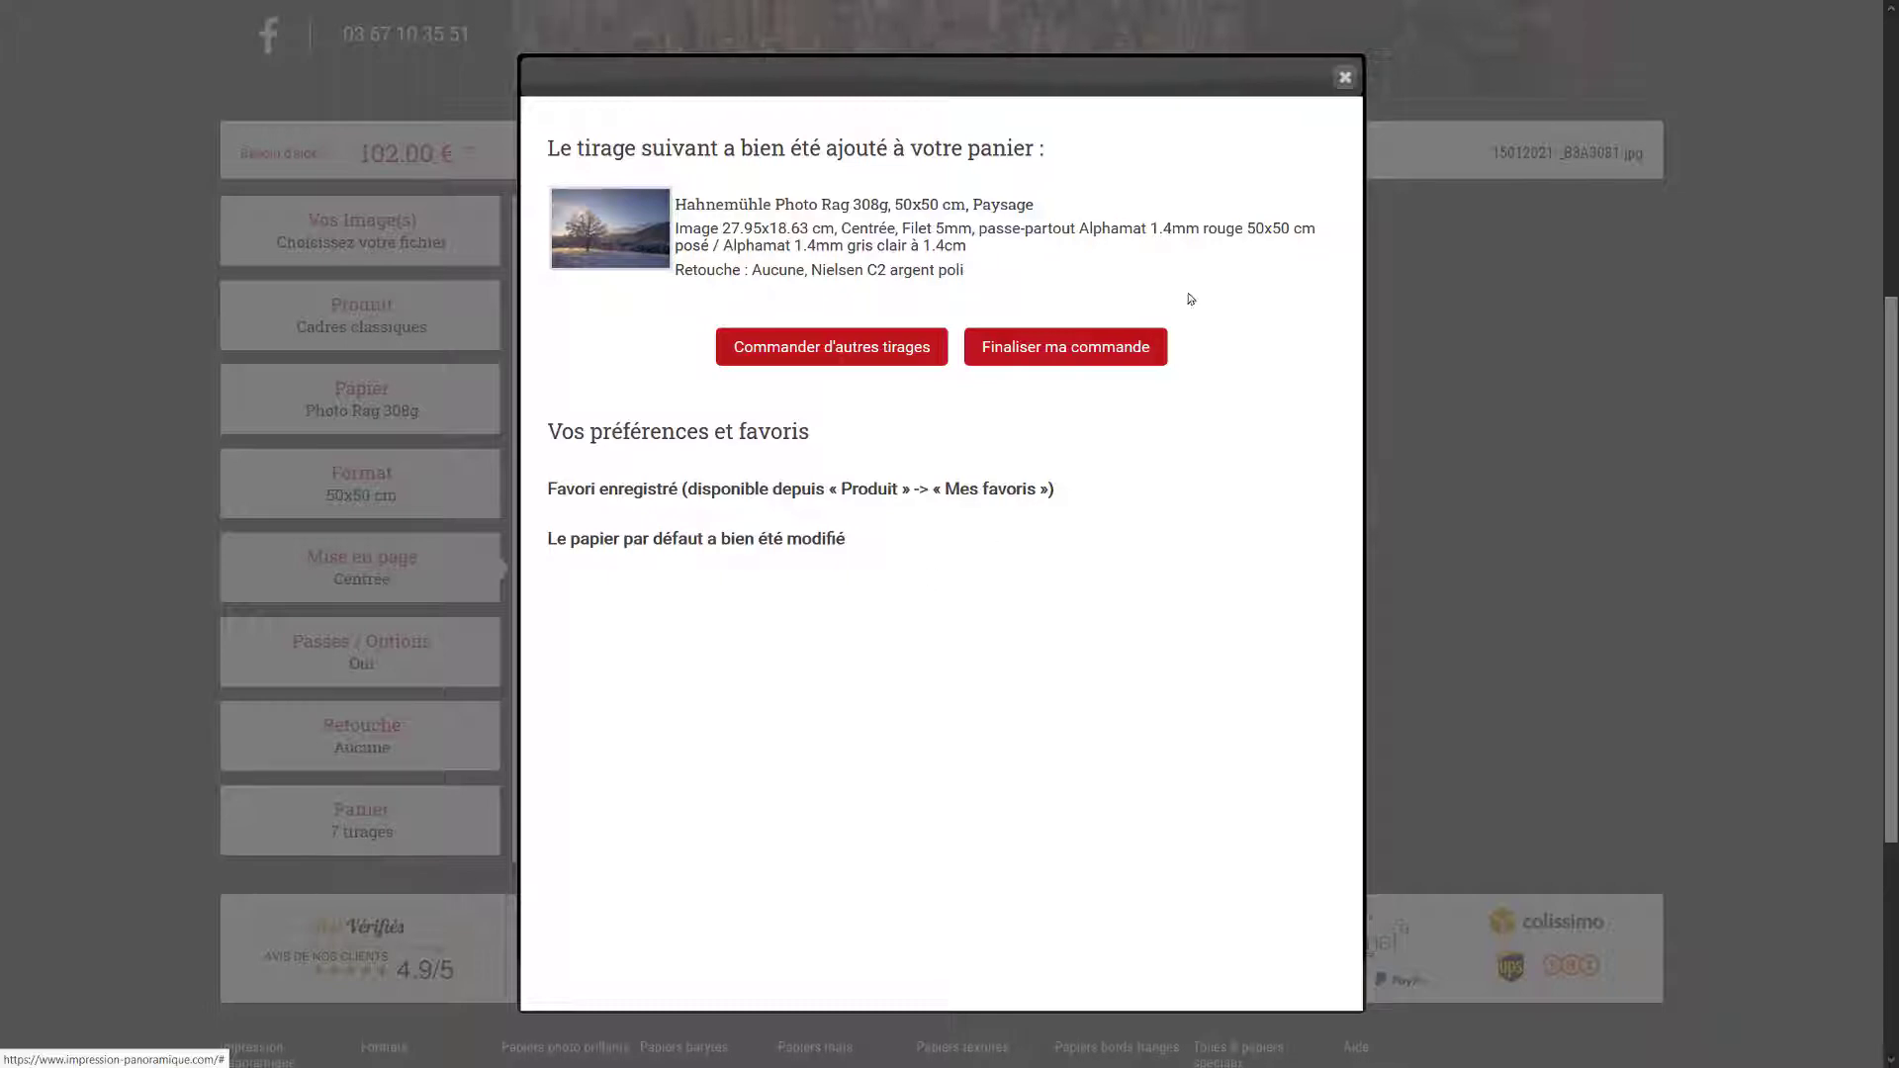
pyautogui.click(1344, 78)
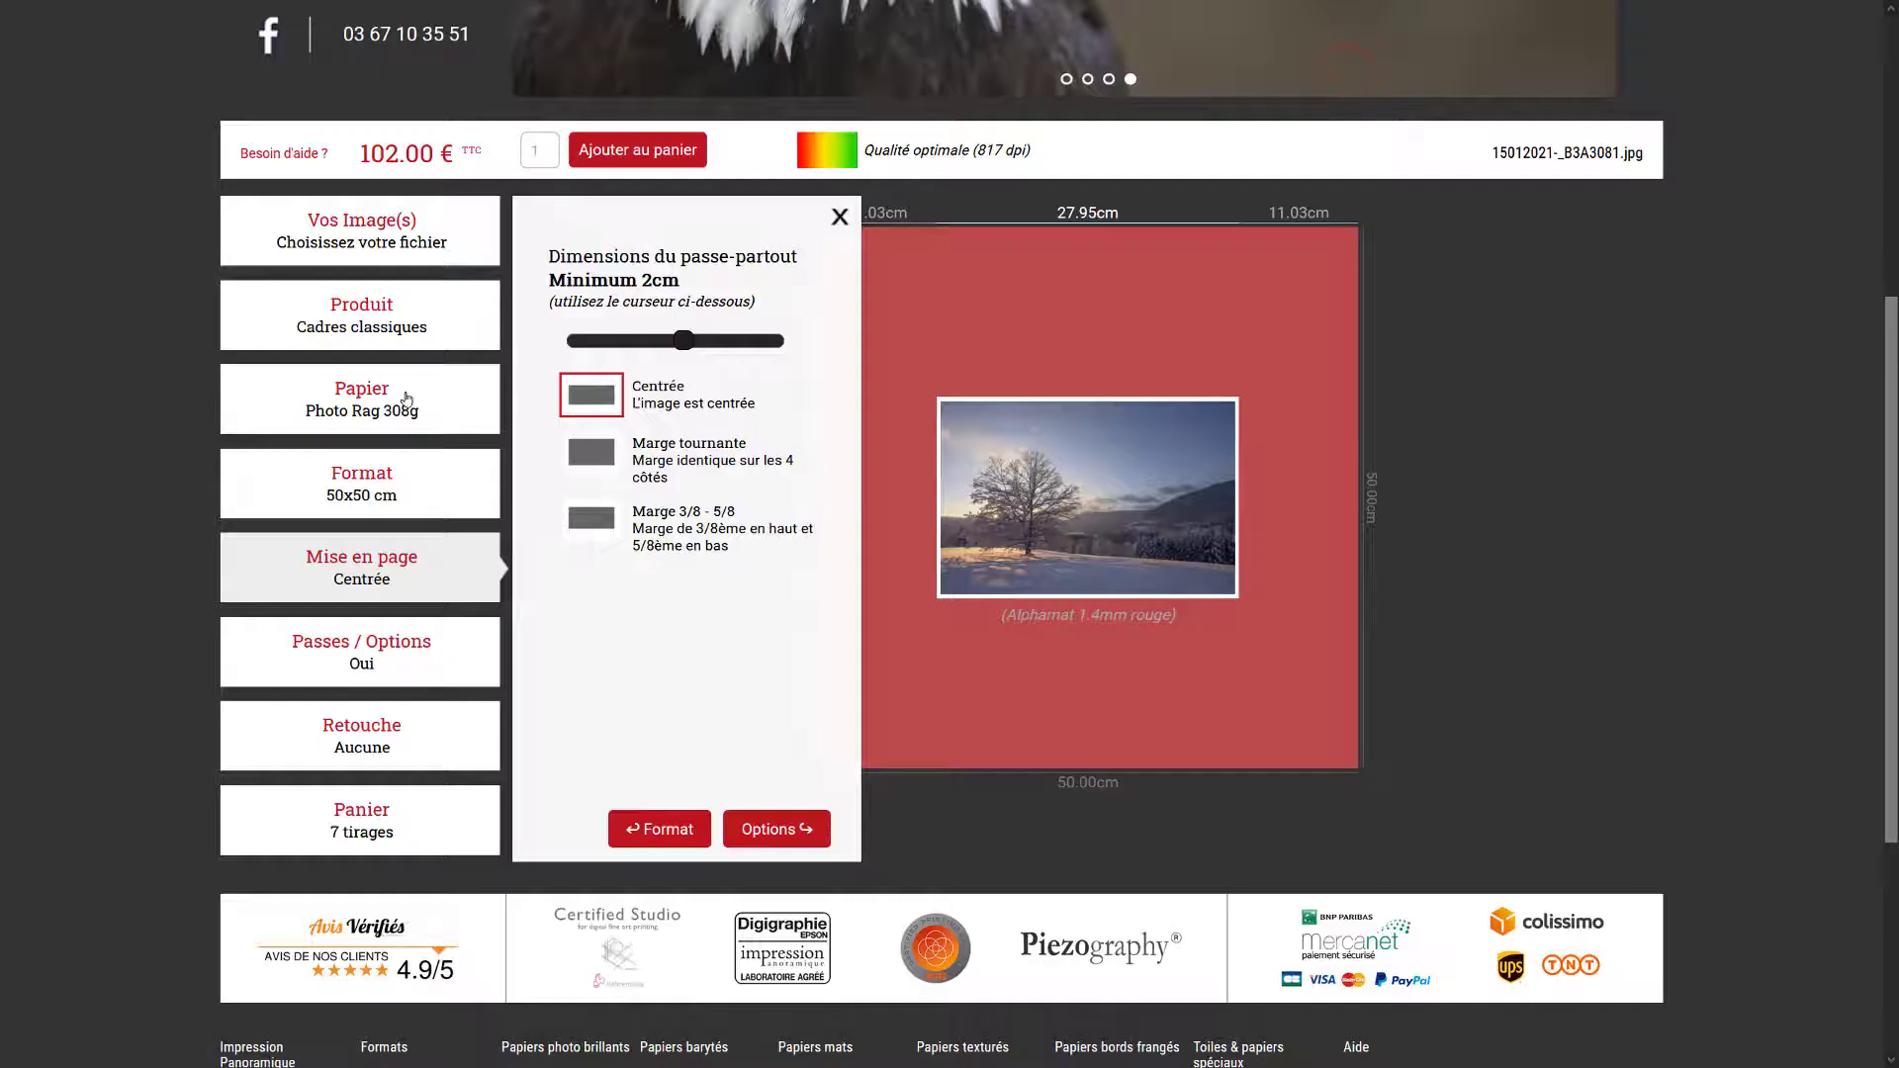
# - Check the saved favourite products for the "cadre C2" entry
pyautogui.click(379, 323)
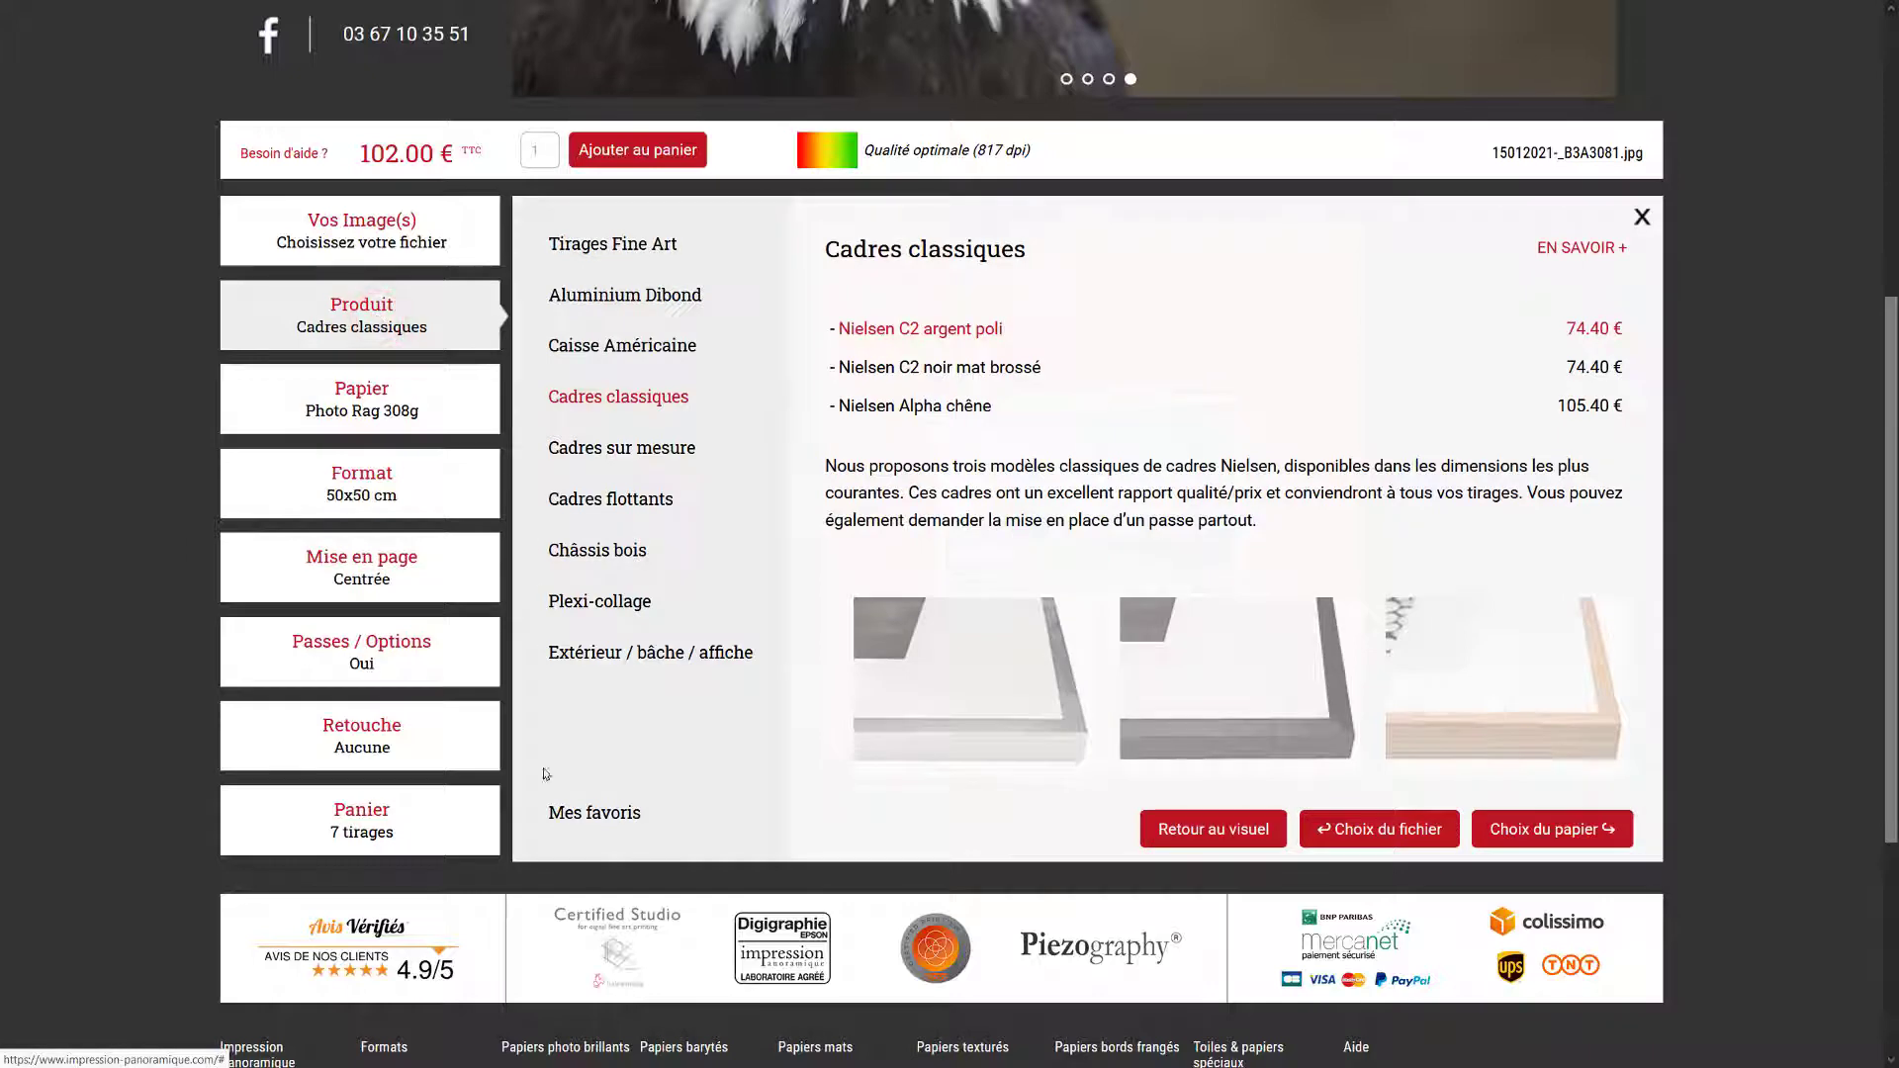
pyautogui.click(567, 817)
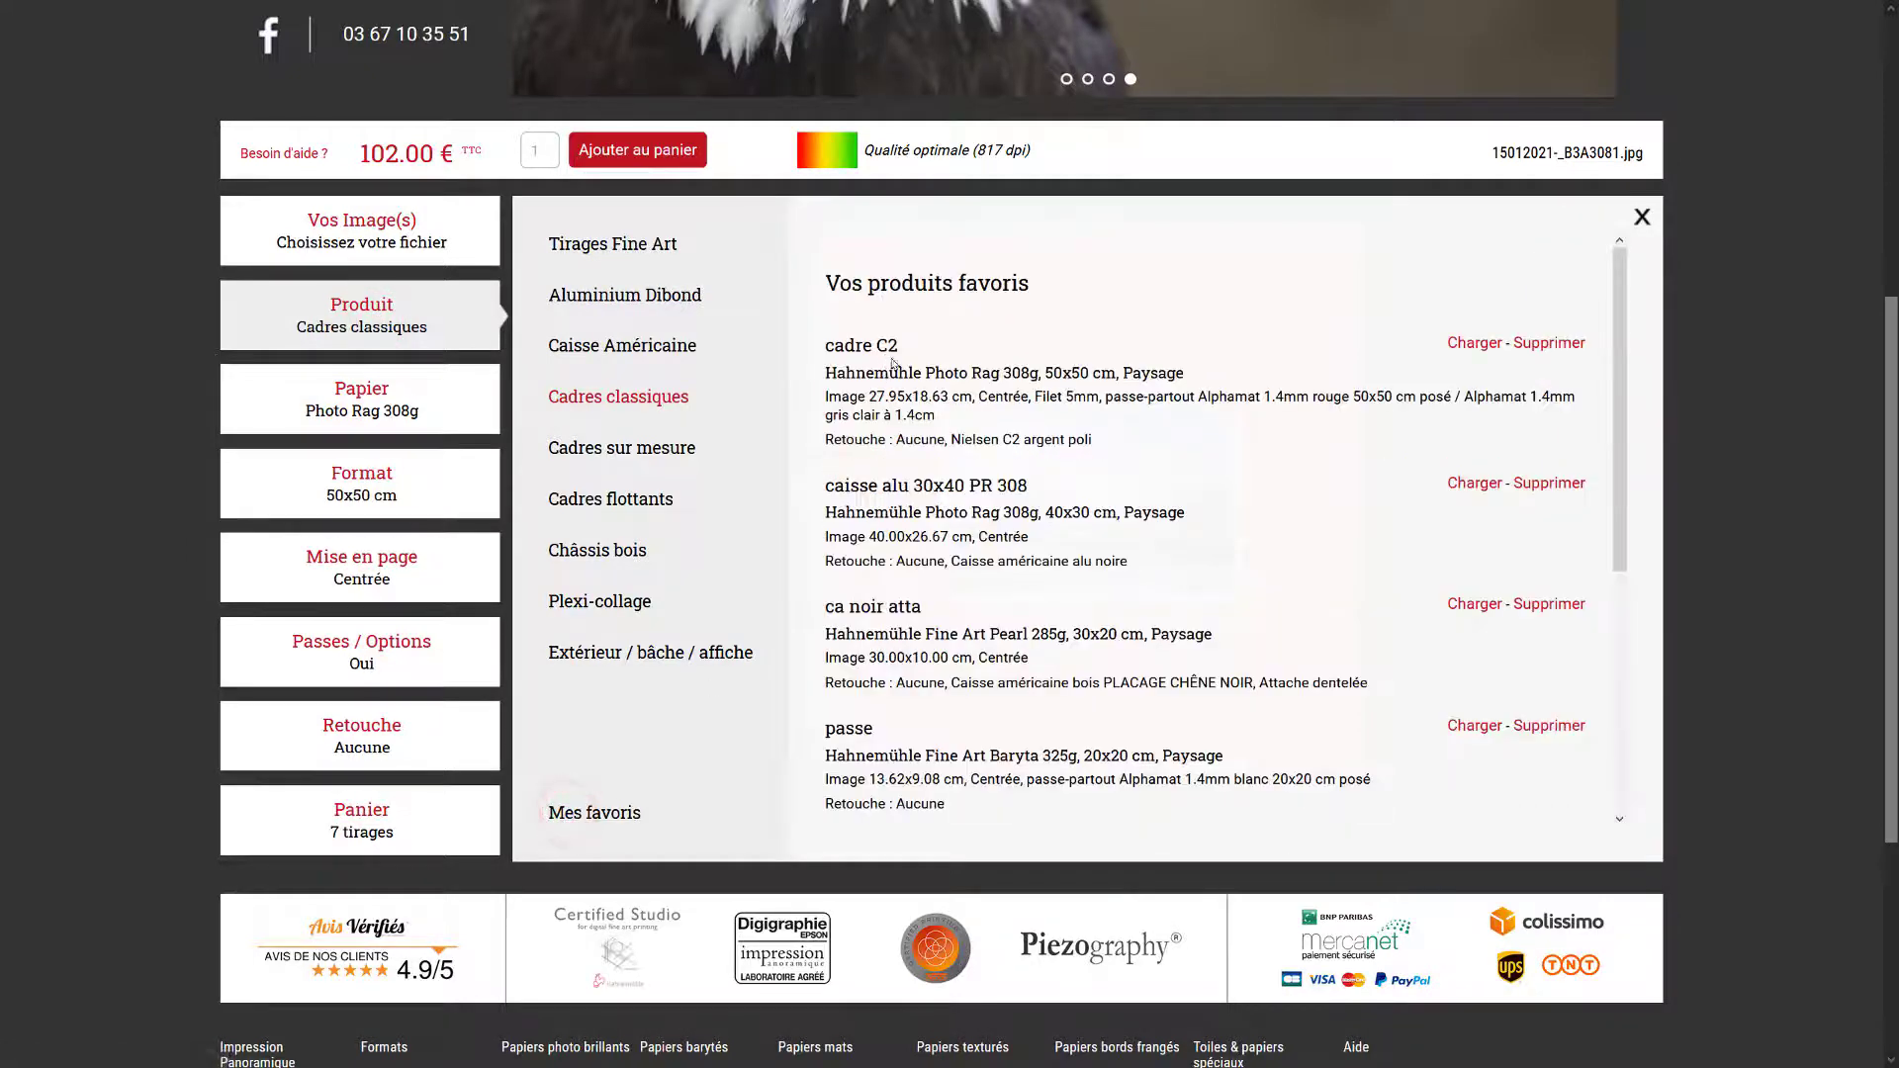
pyautogui.click(1641, 217)
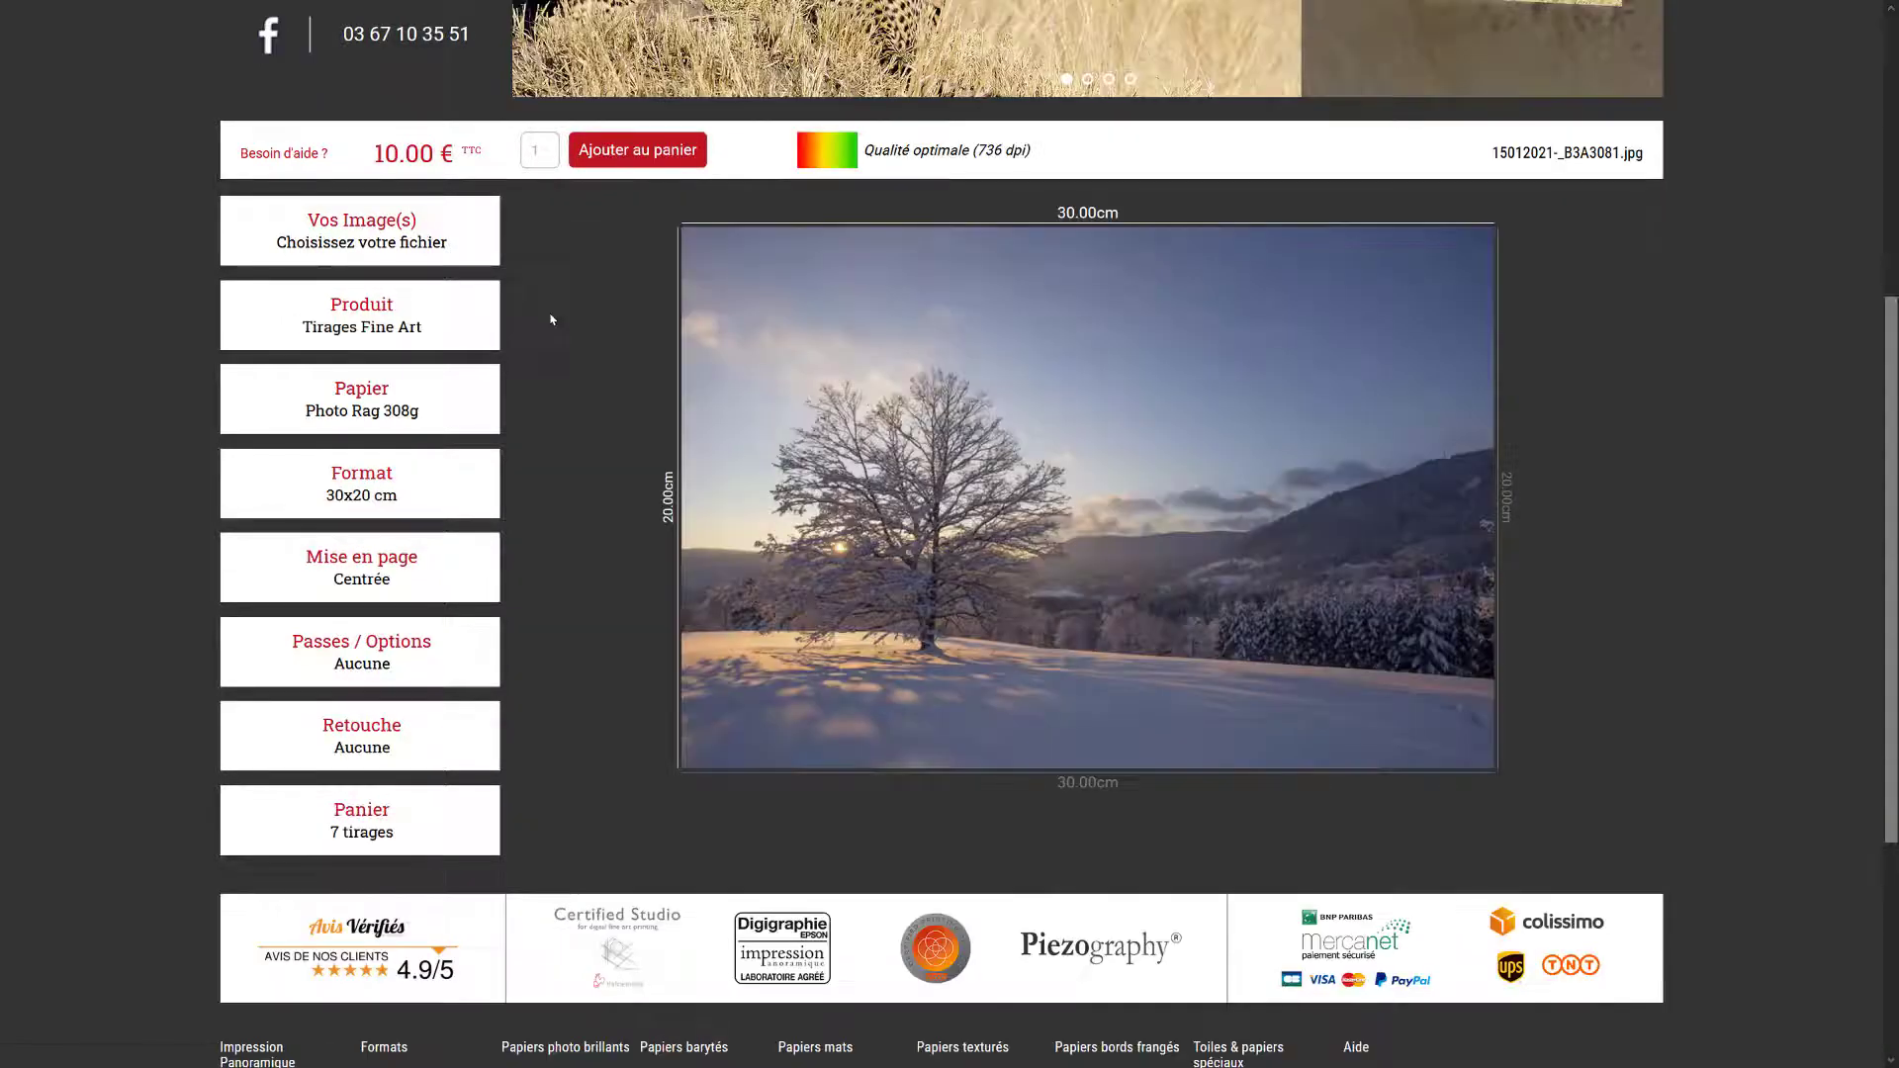
# - Add prints of all images in the 30x45 gallery to the cart using the favourite "cadre C2"
pyautogui.click(378, 226)
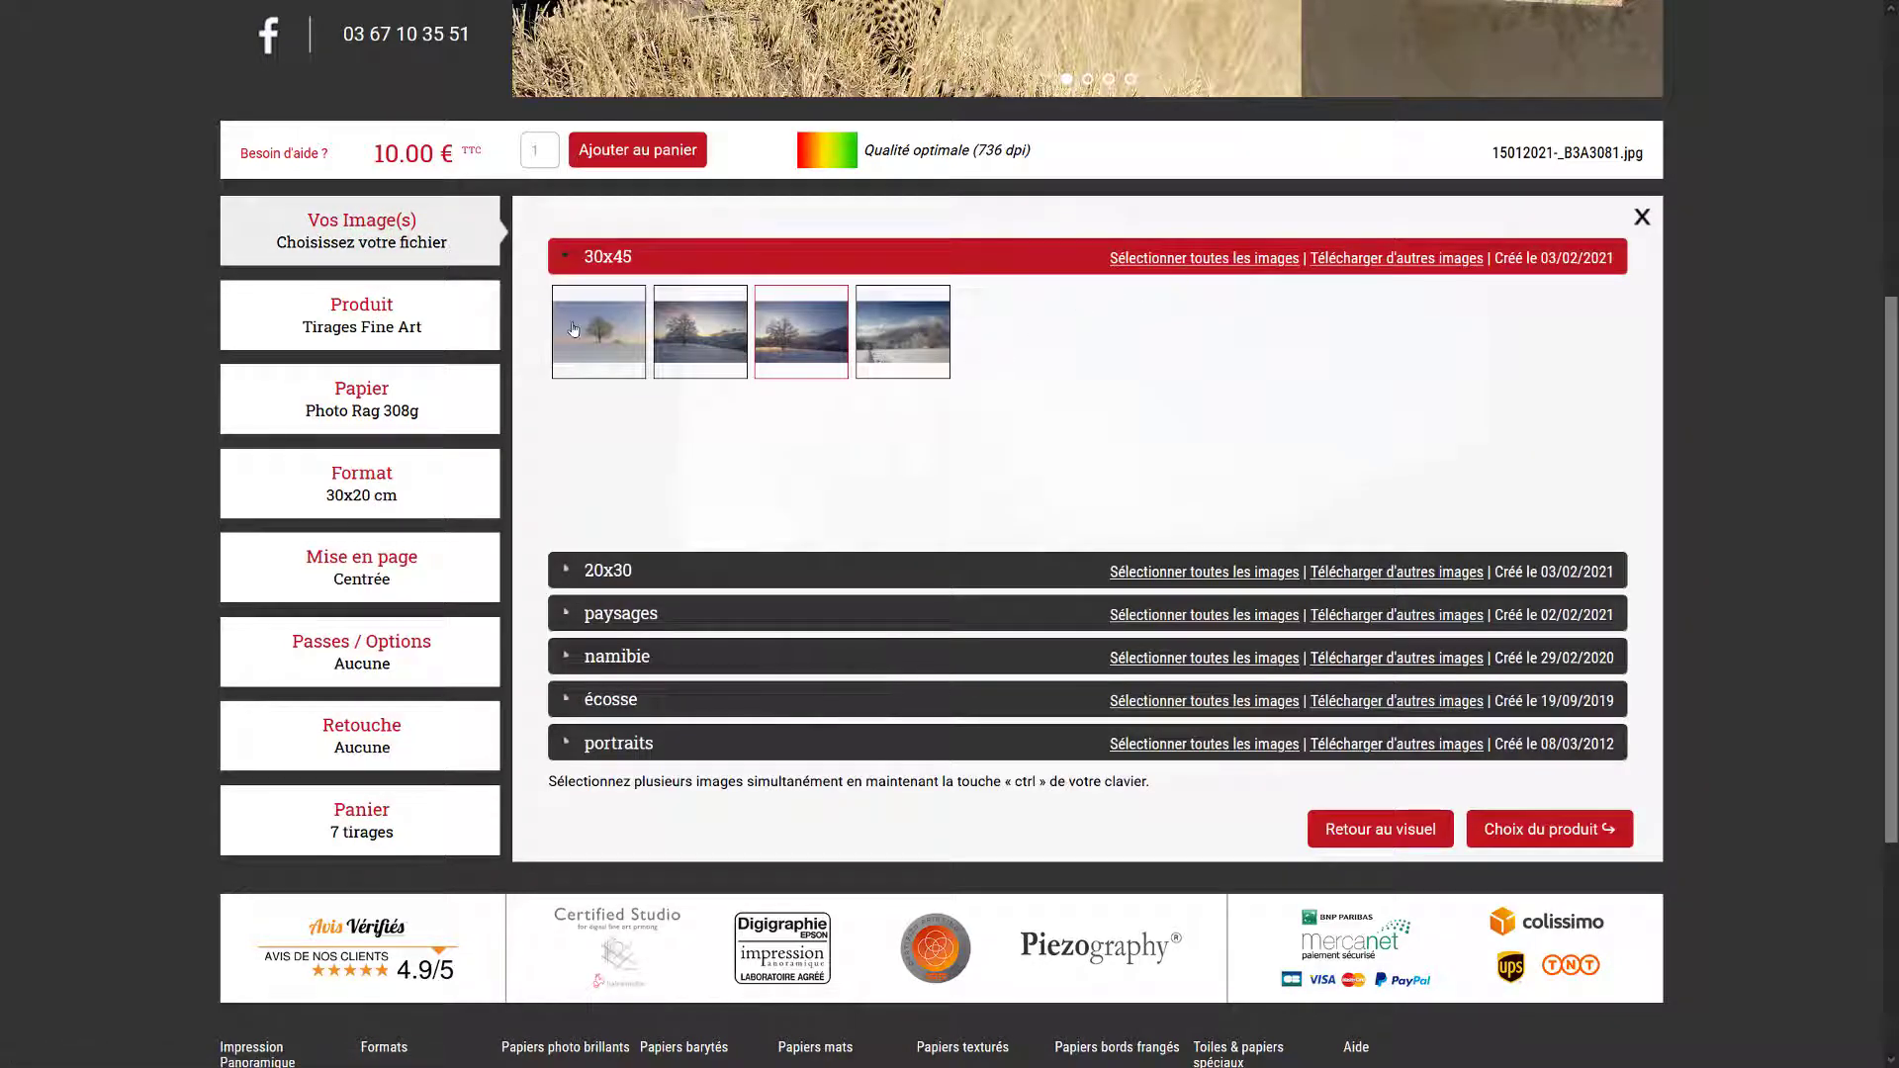
pyautogui.click(1201, 259)
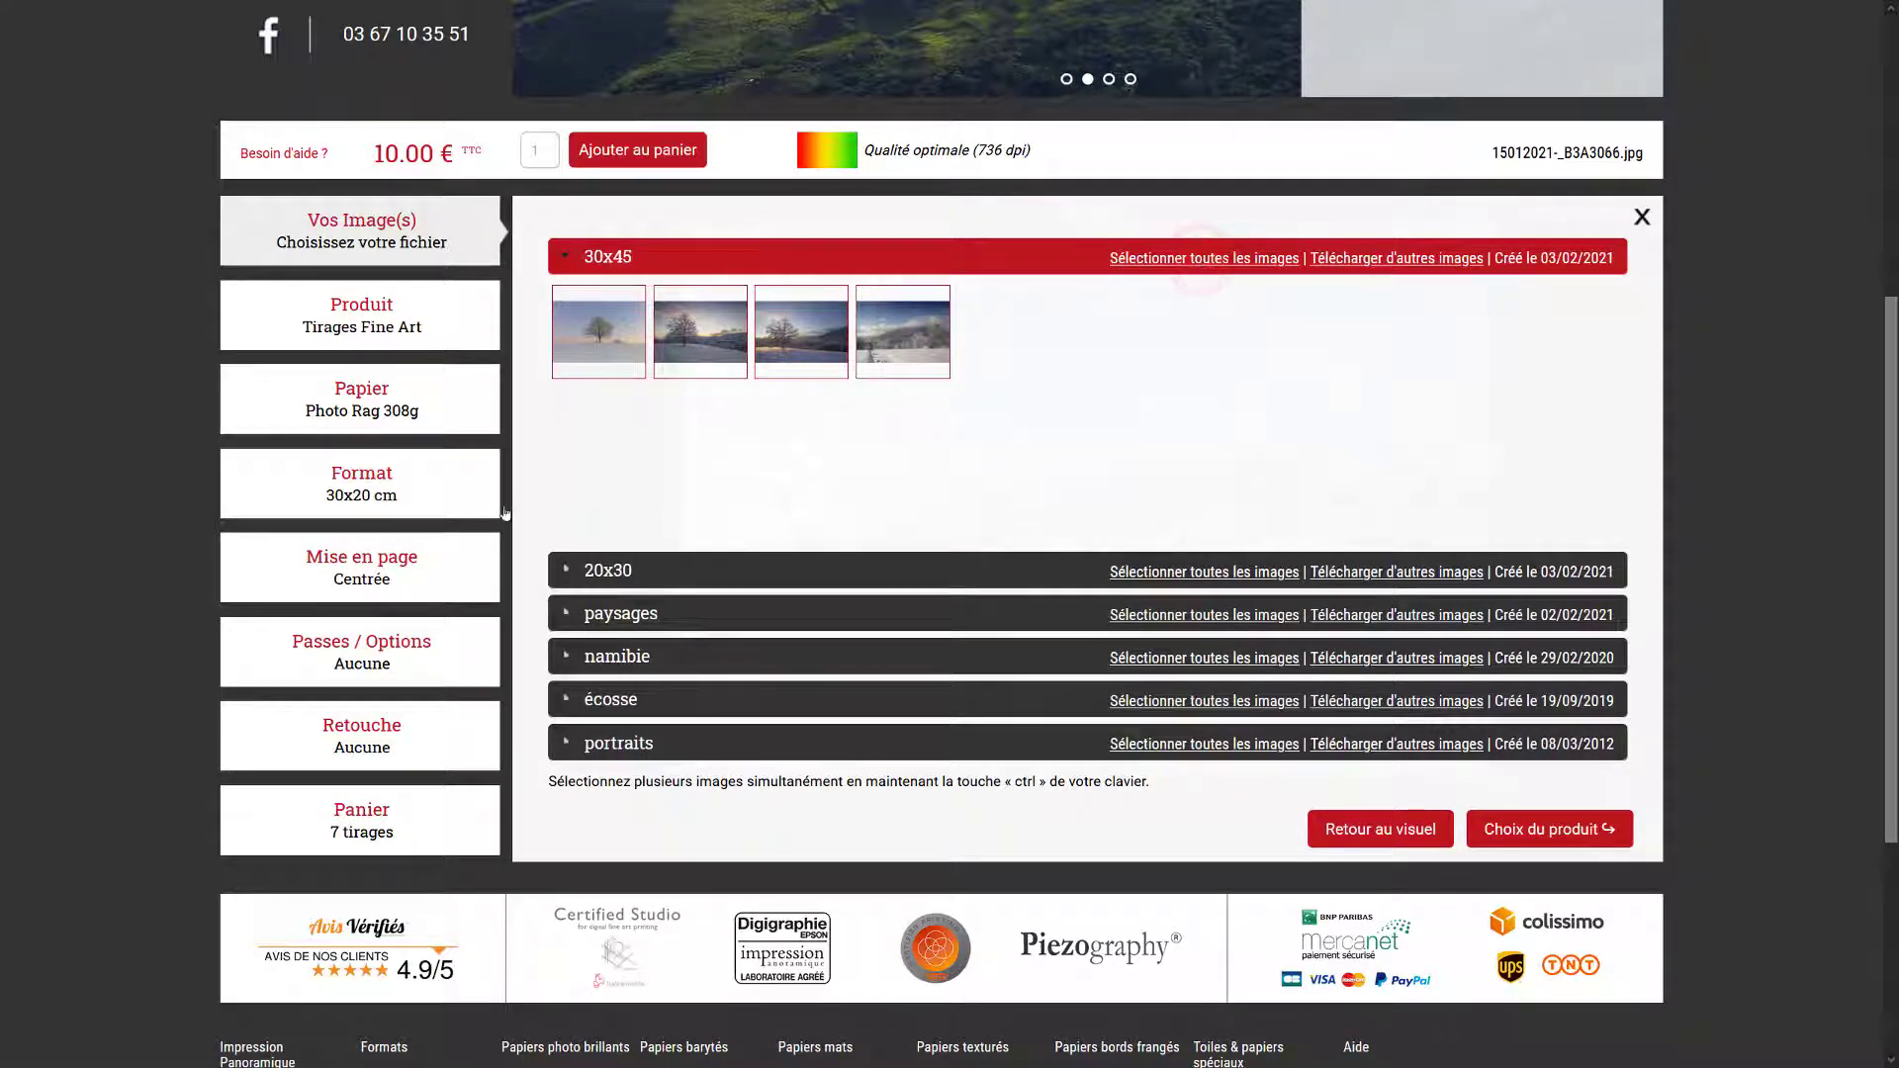
pyautogui.click(374, 309)
pyautogui.click(562, 801)
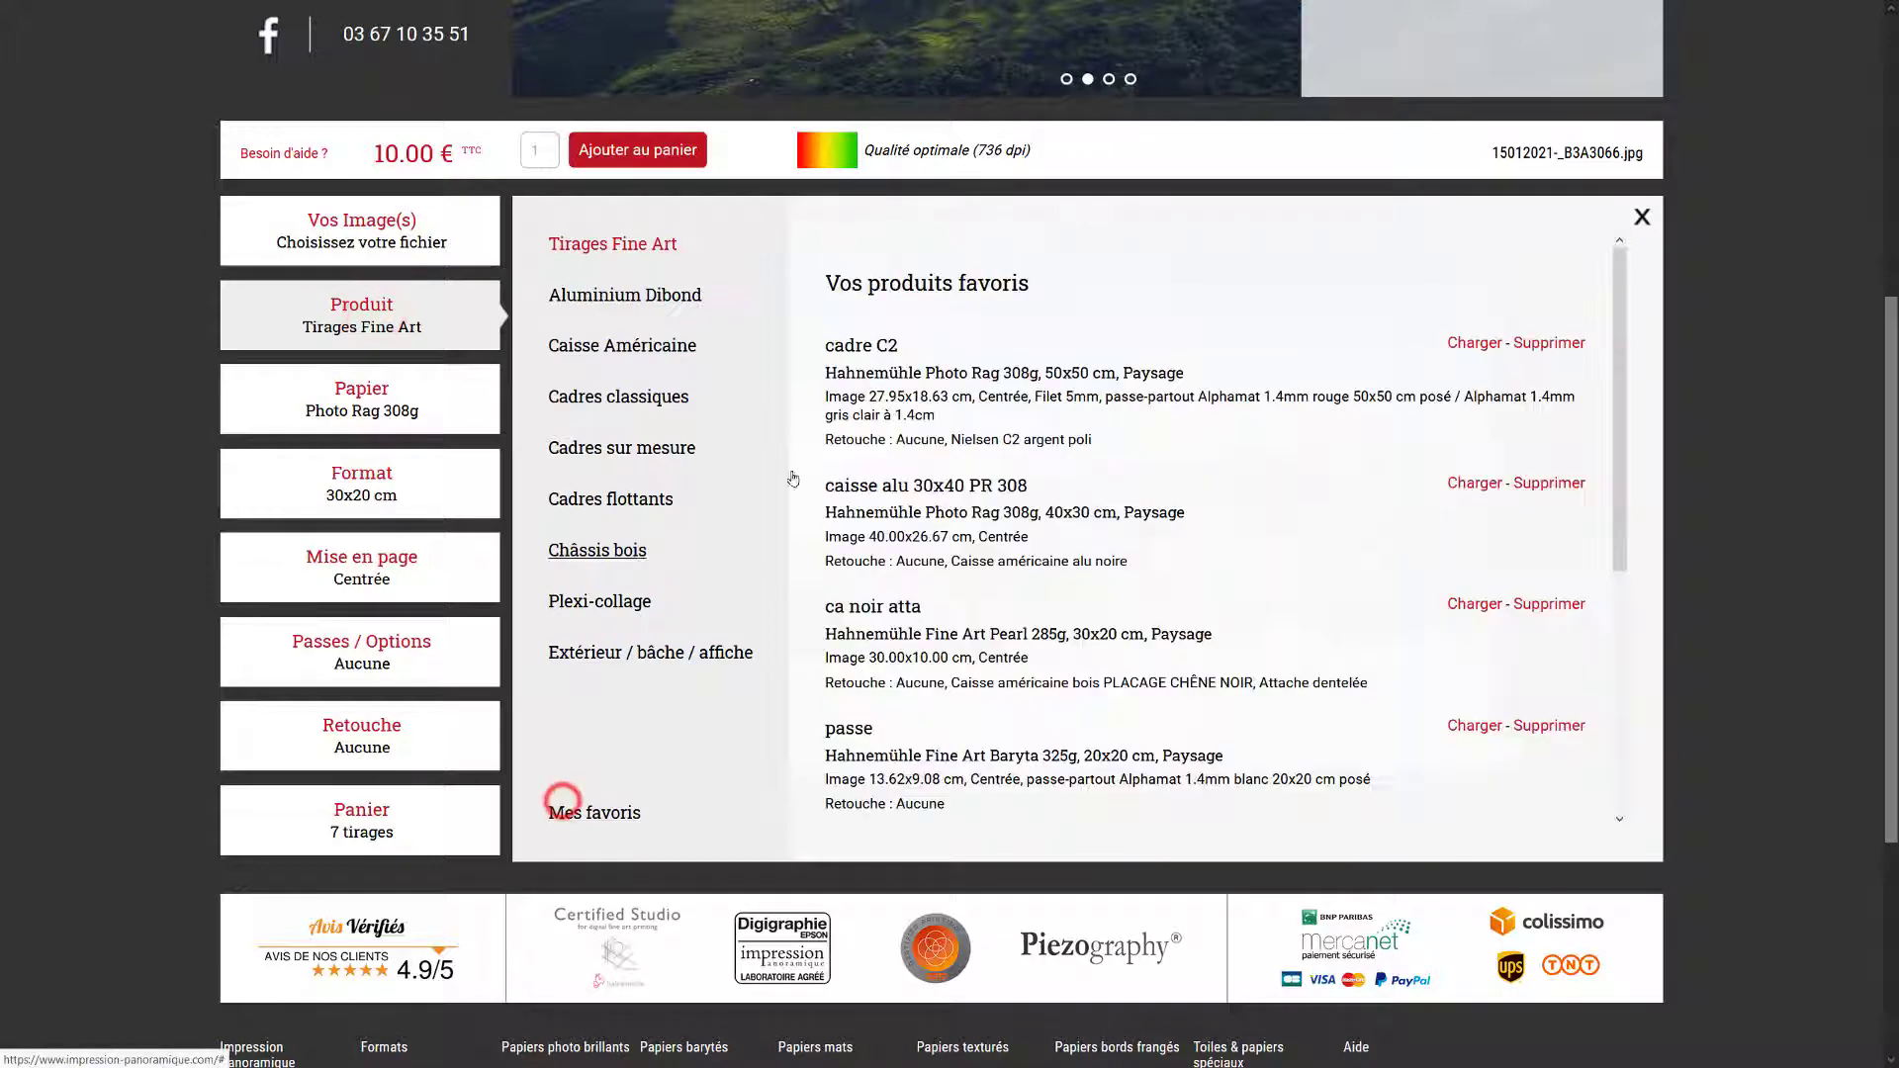
pyautogui.click(1475, 344)
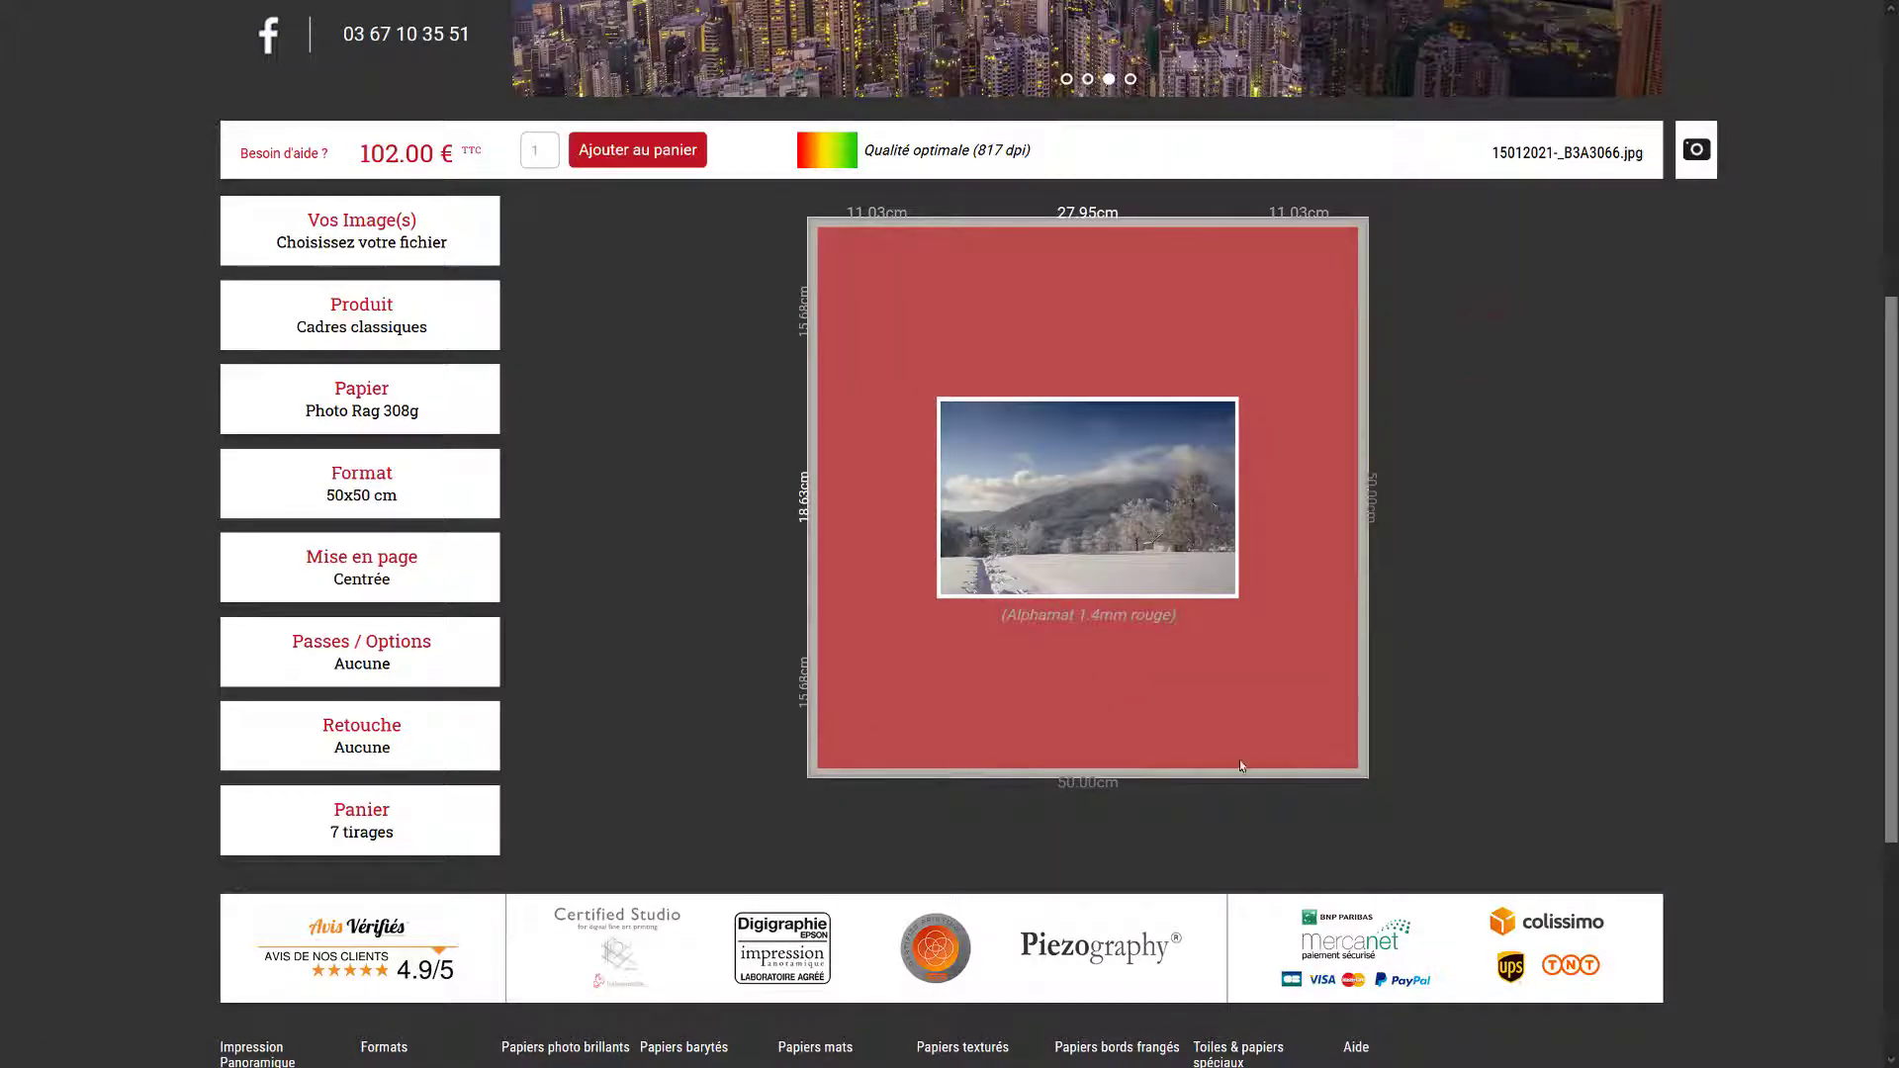
pyautogui.click(642, 153)
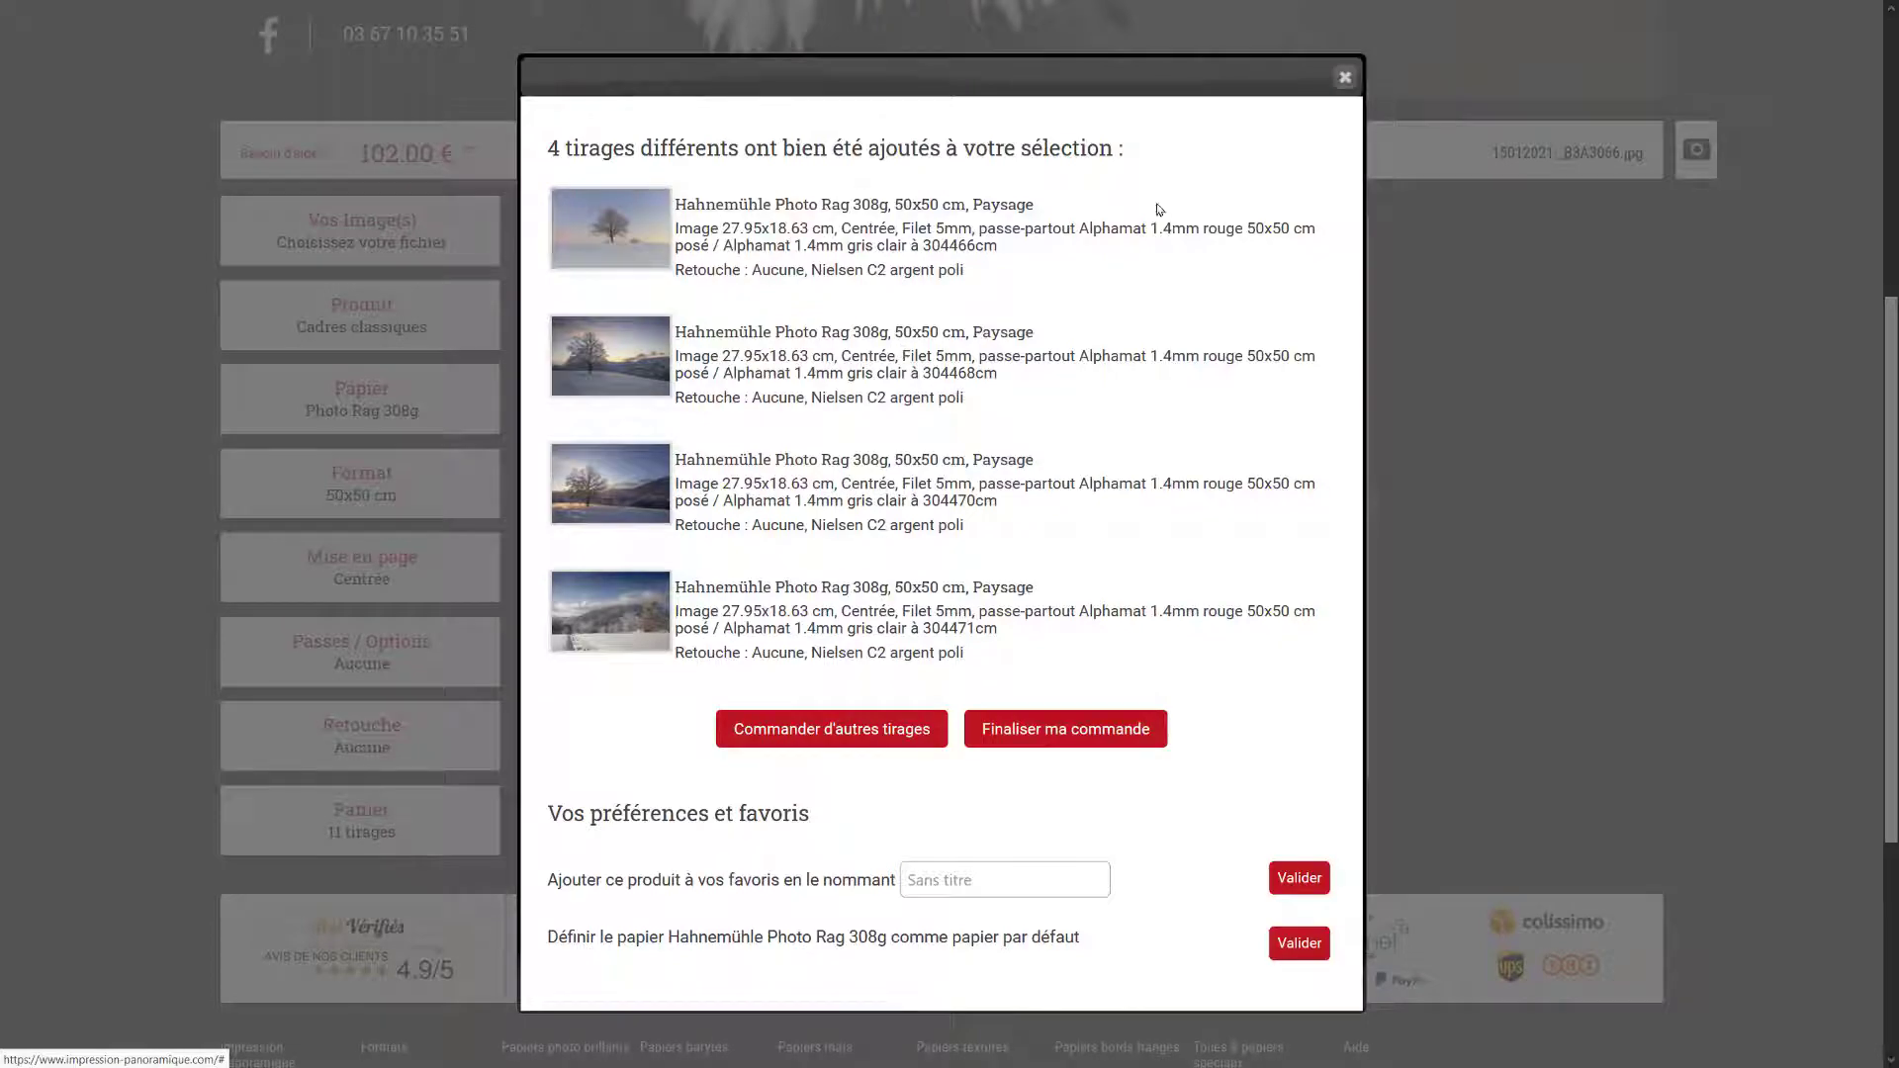
pyautogui.click(1344, 77)
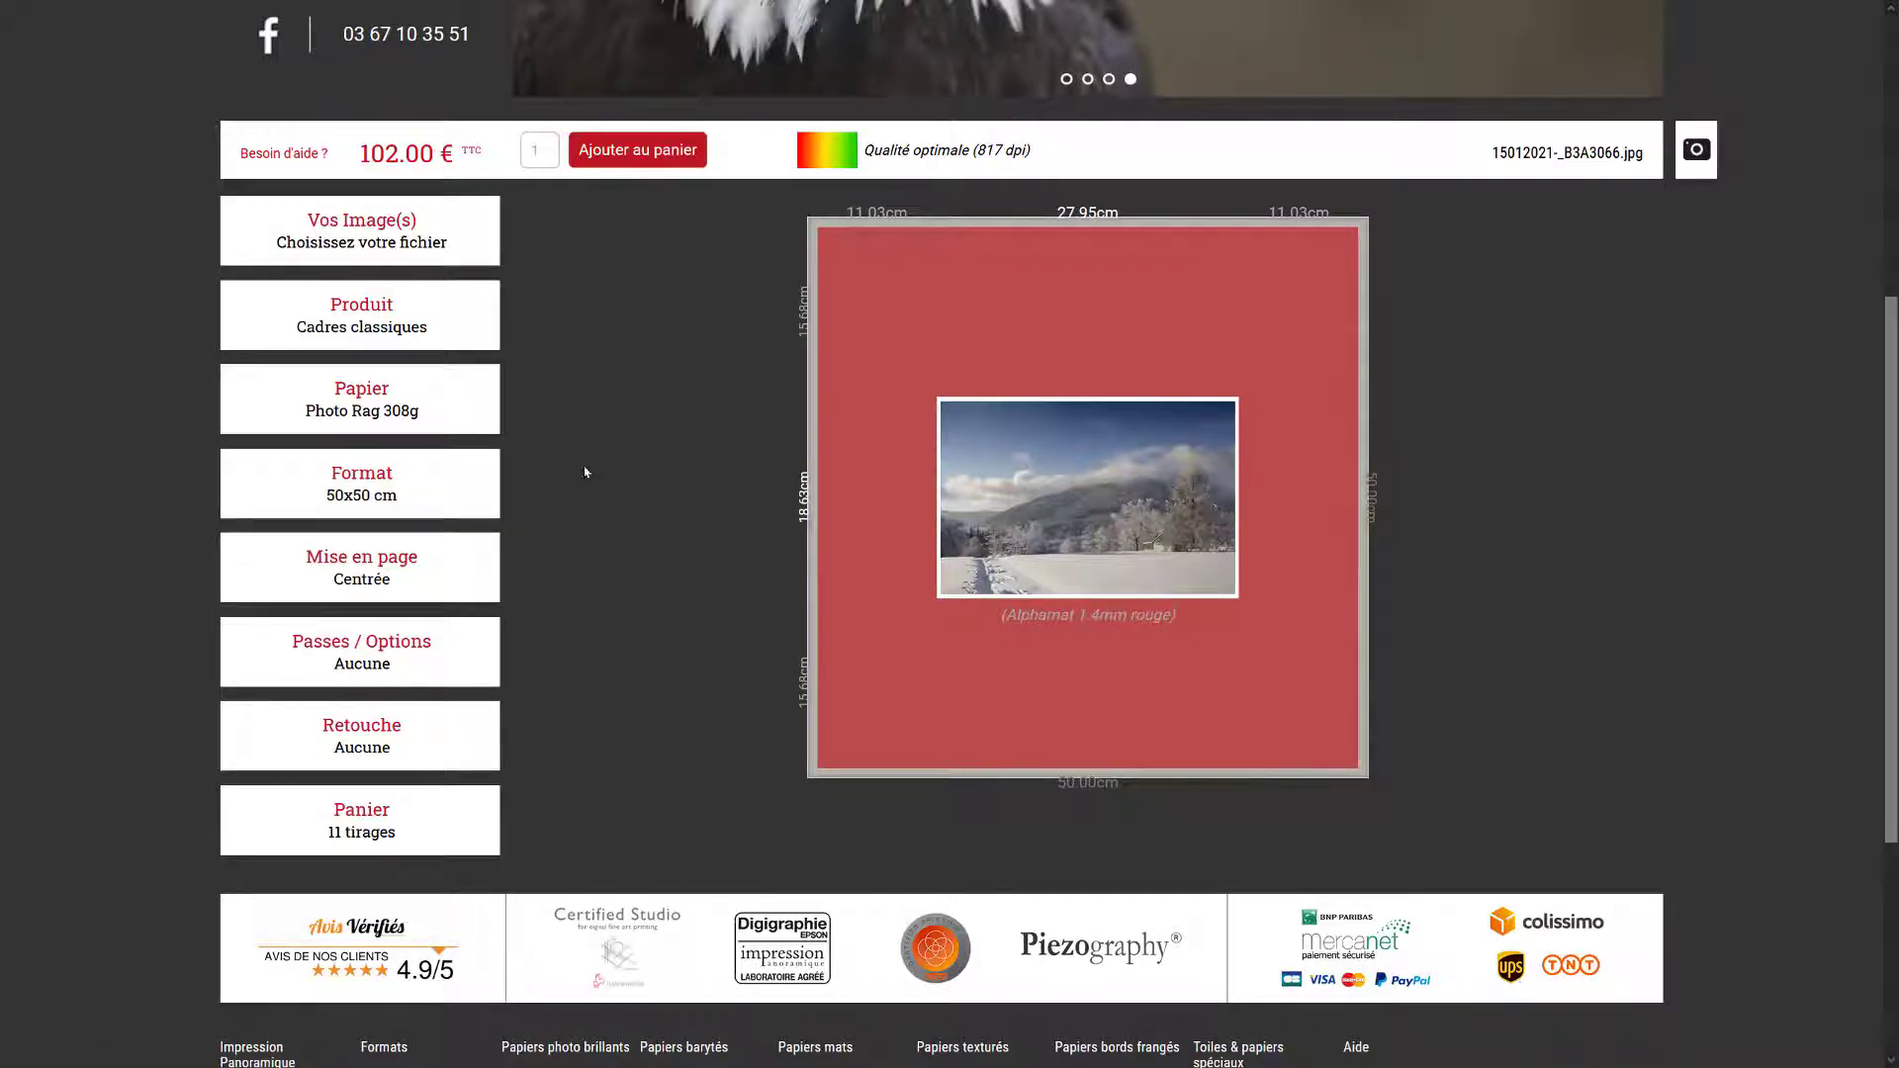
# - Try the Rééquilibrage correction for the selected images, and set their retouching option to Retouche
pyautogui.click(401, 733)
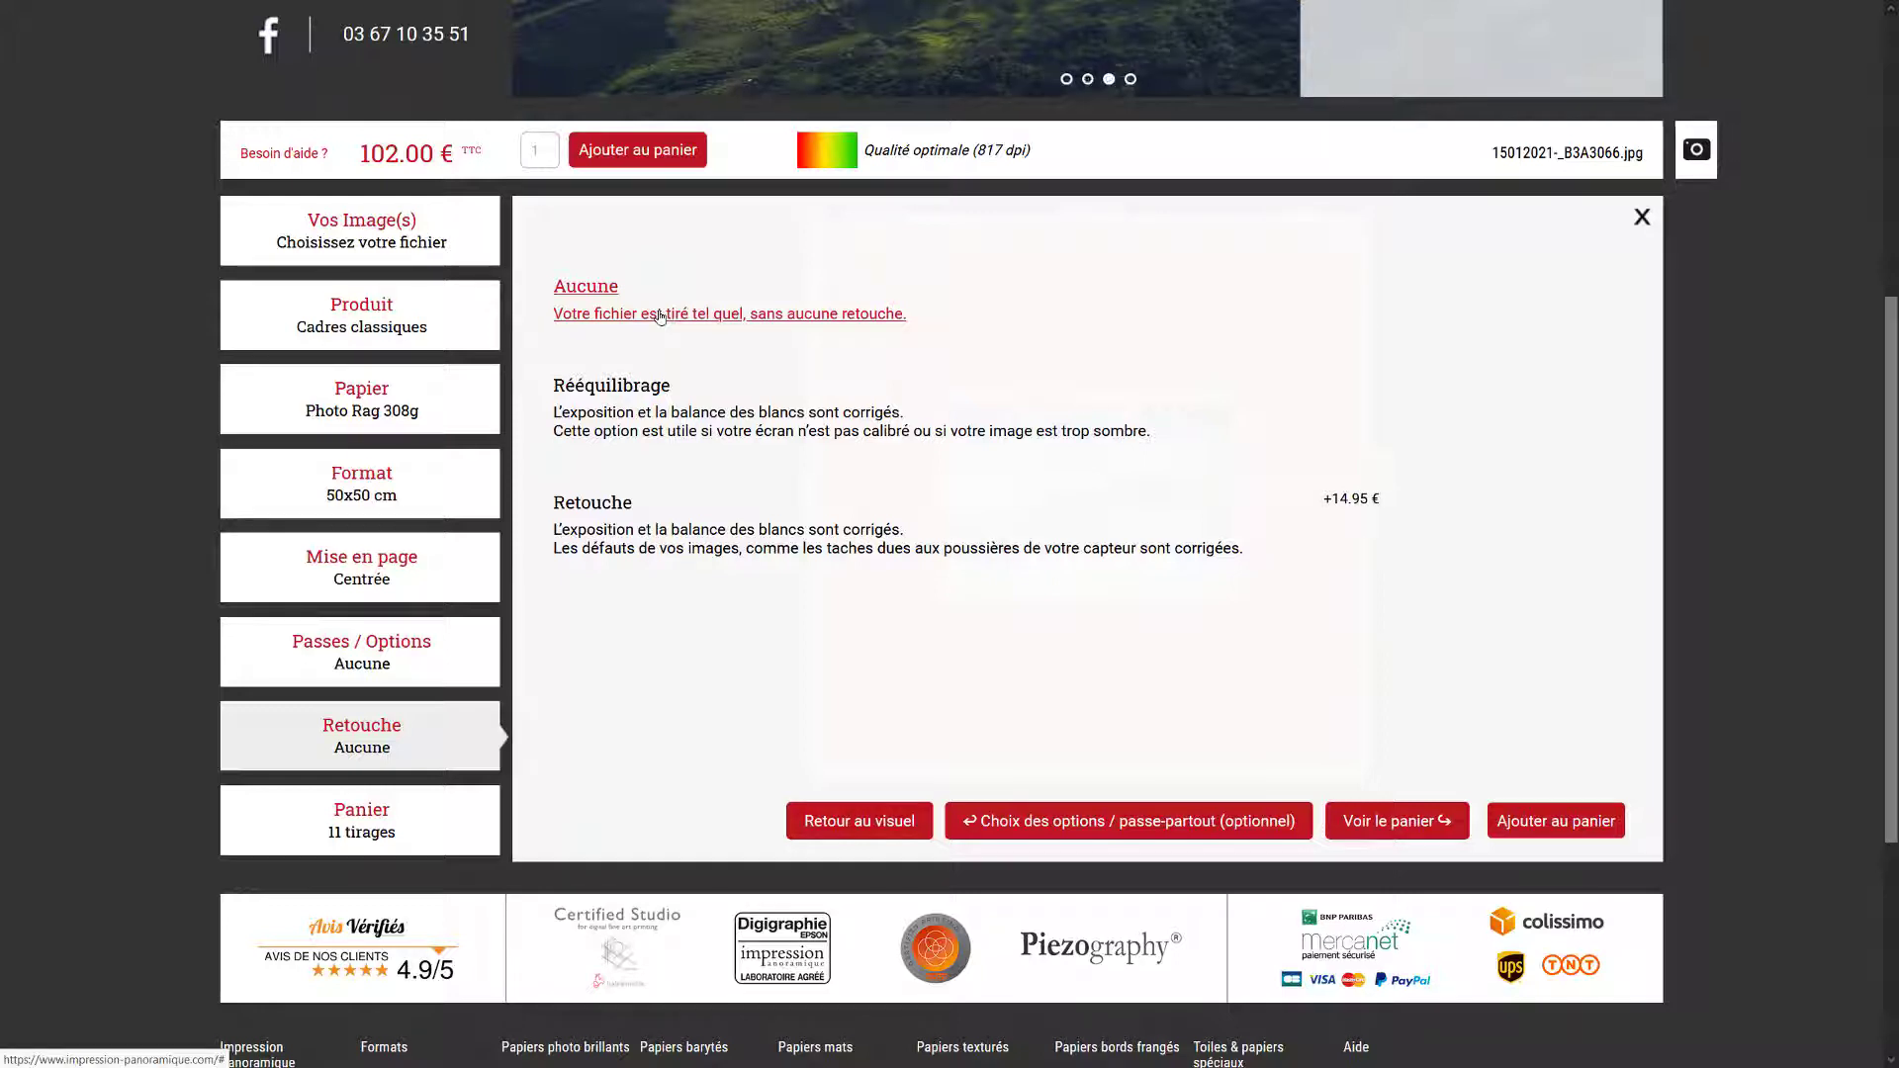
pyautogui.click(657, 411)
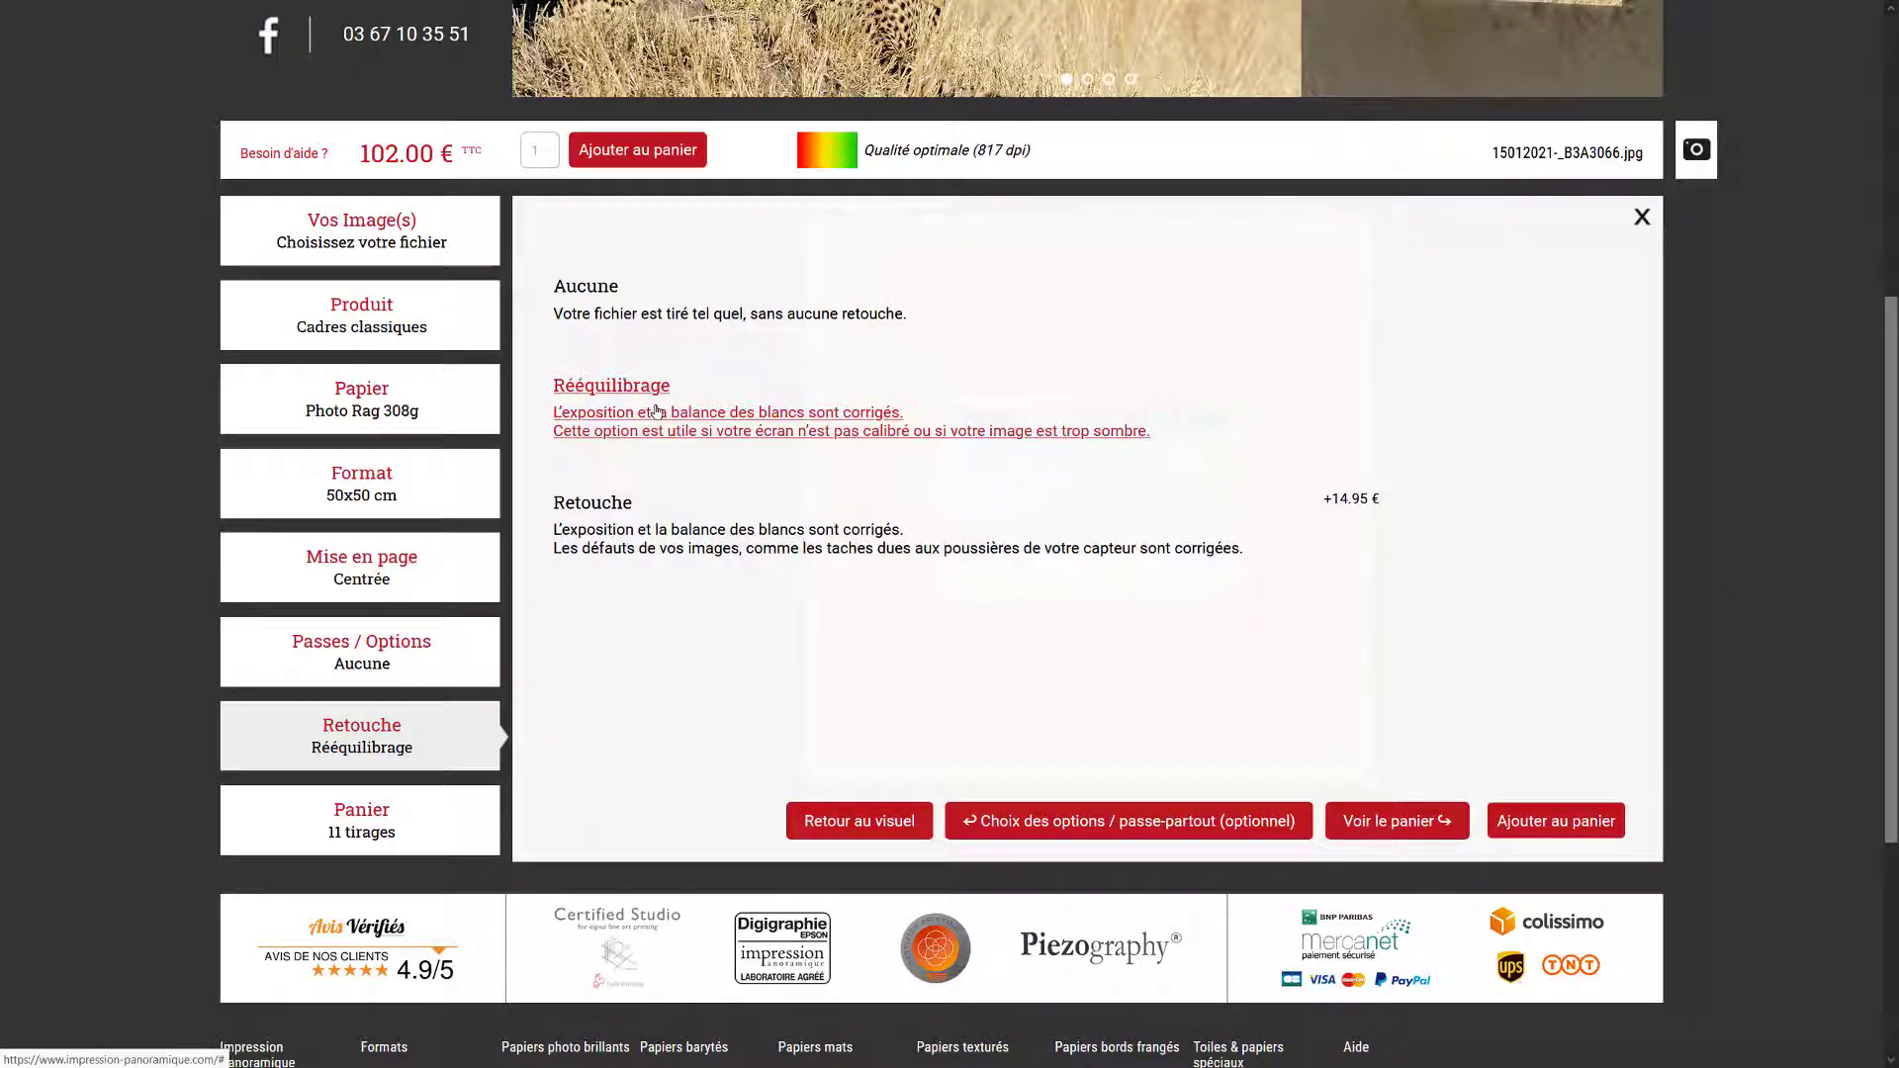
pyautogui.click(707, 524)
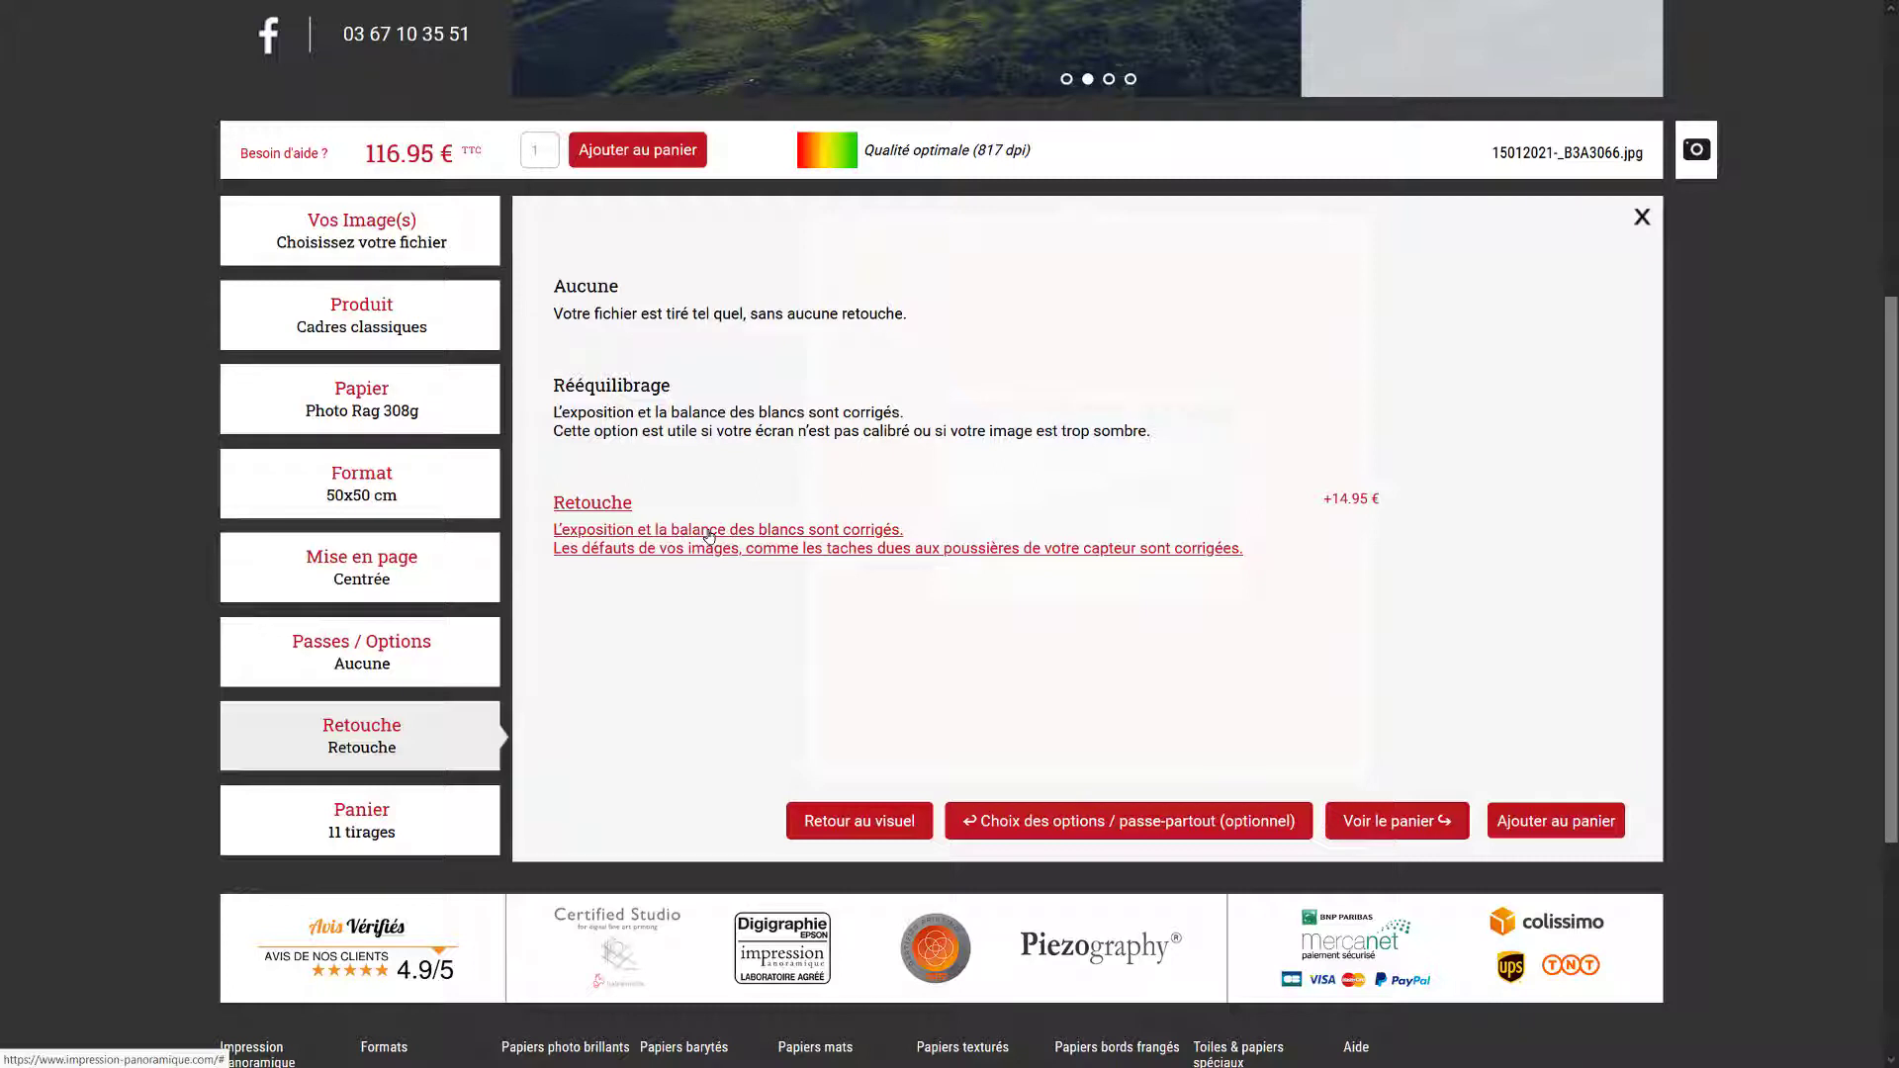
pyautogui.click(709, 536)
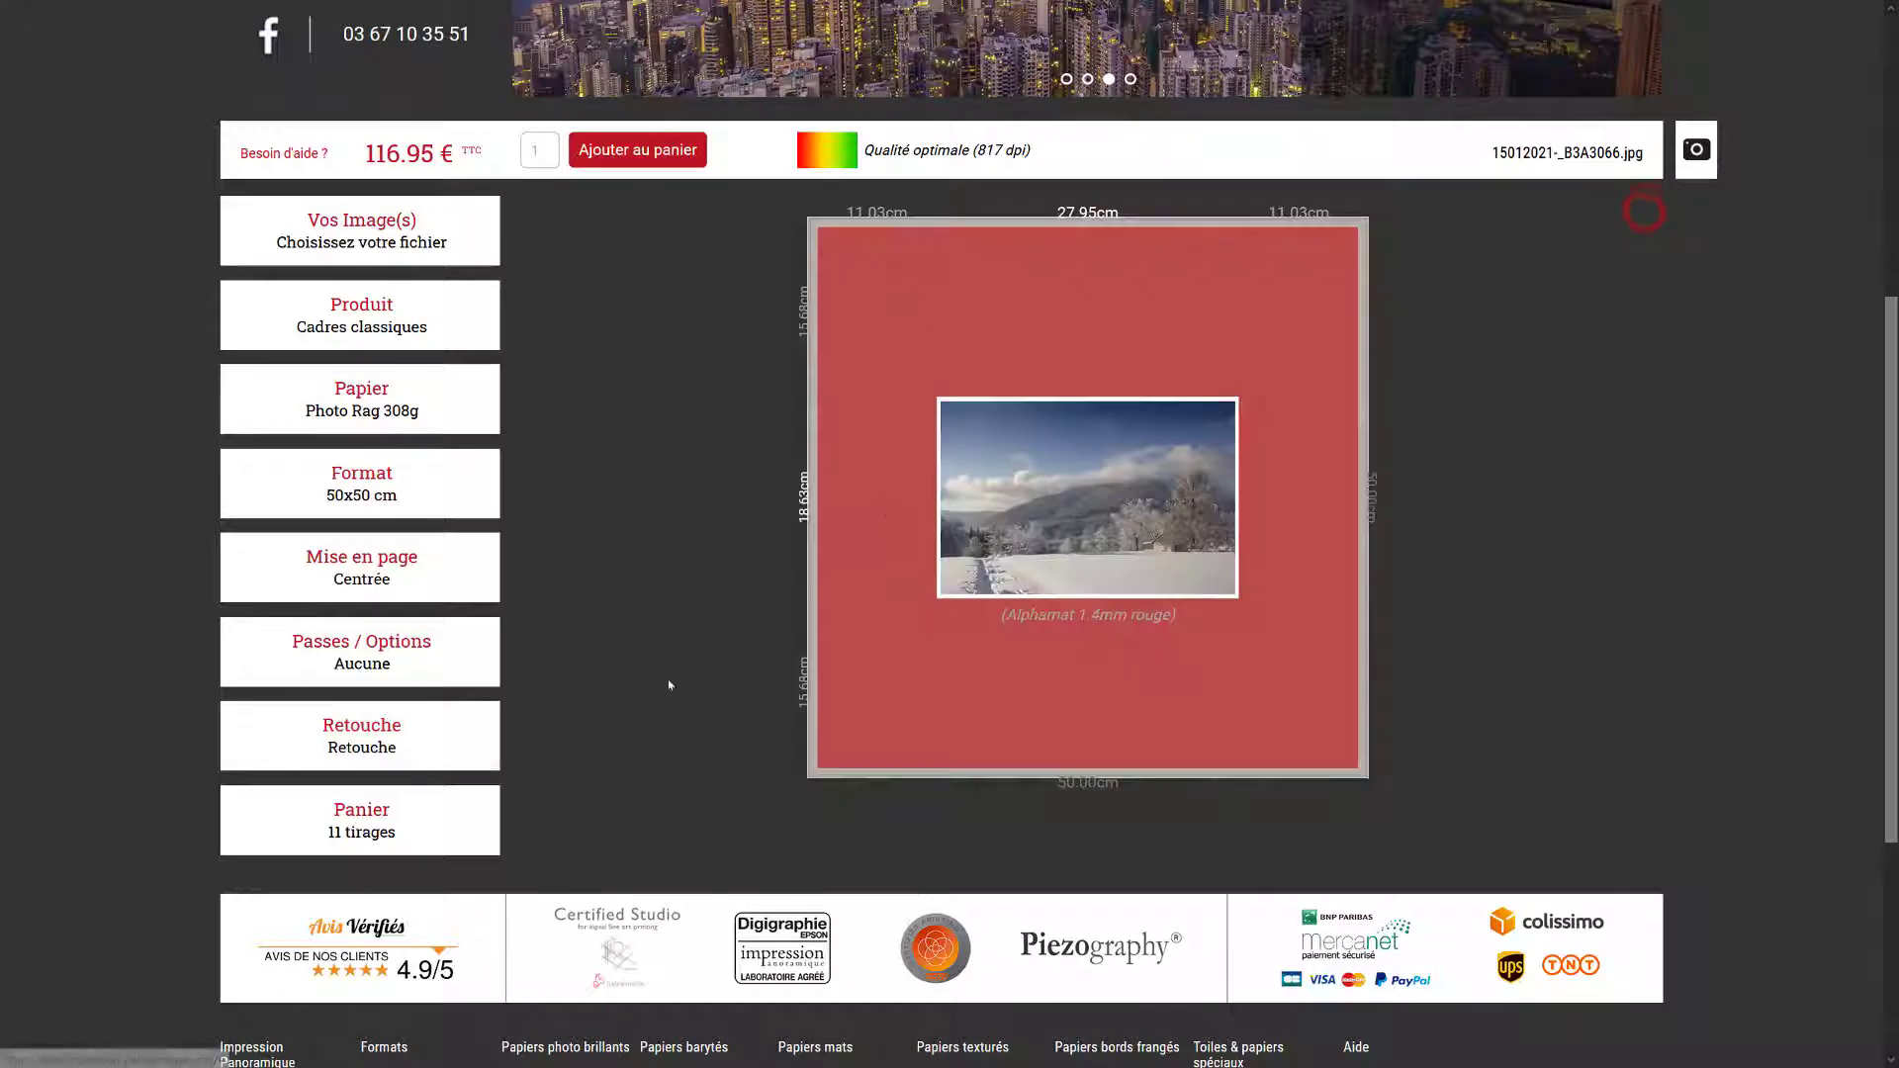
# - Review the cart contents and remove the first two 50x50 cm Hahnemühle Photo Rag 308g prints
pyautogui.click(364, 821)
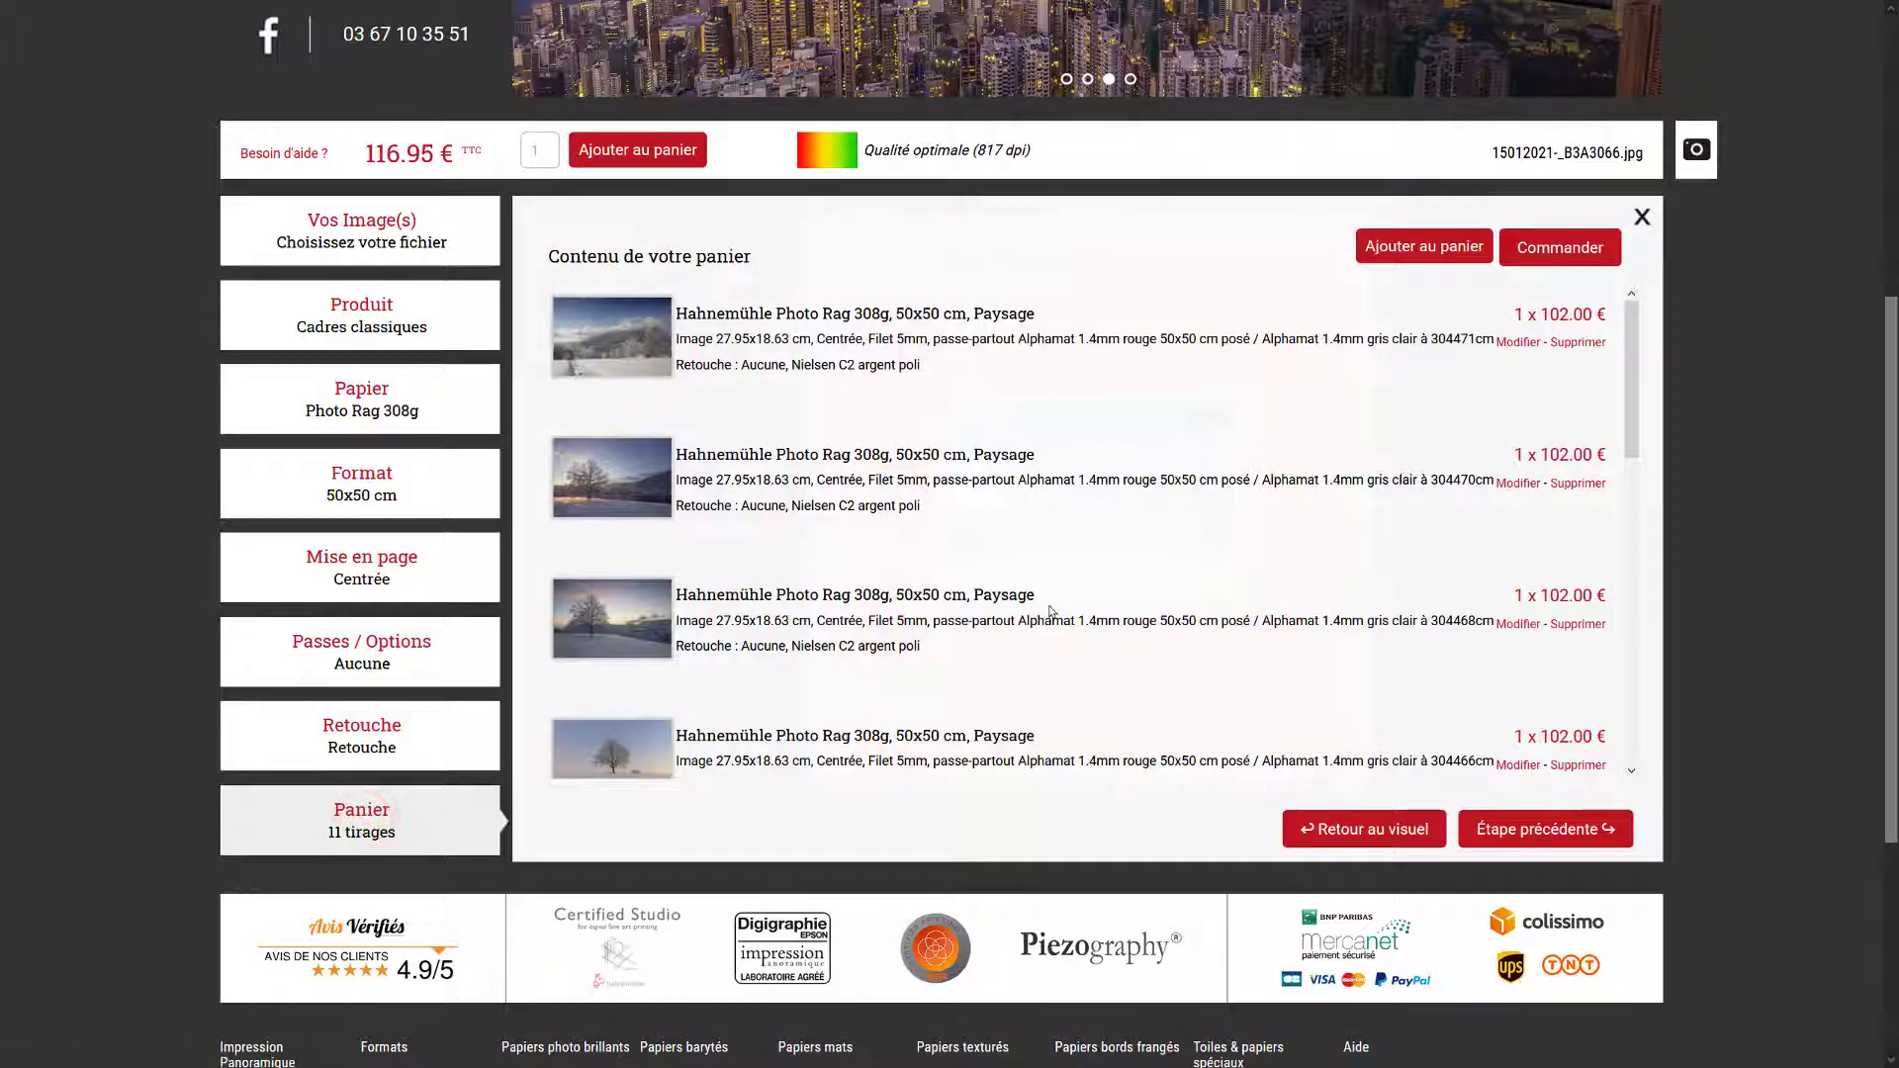
pyautogui.scroll(-5, 1051, 611)
pyautogui.scroll(-5, 1049, 611)
pyautogui.scroll(15, 1049, 611)
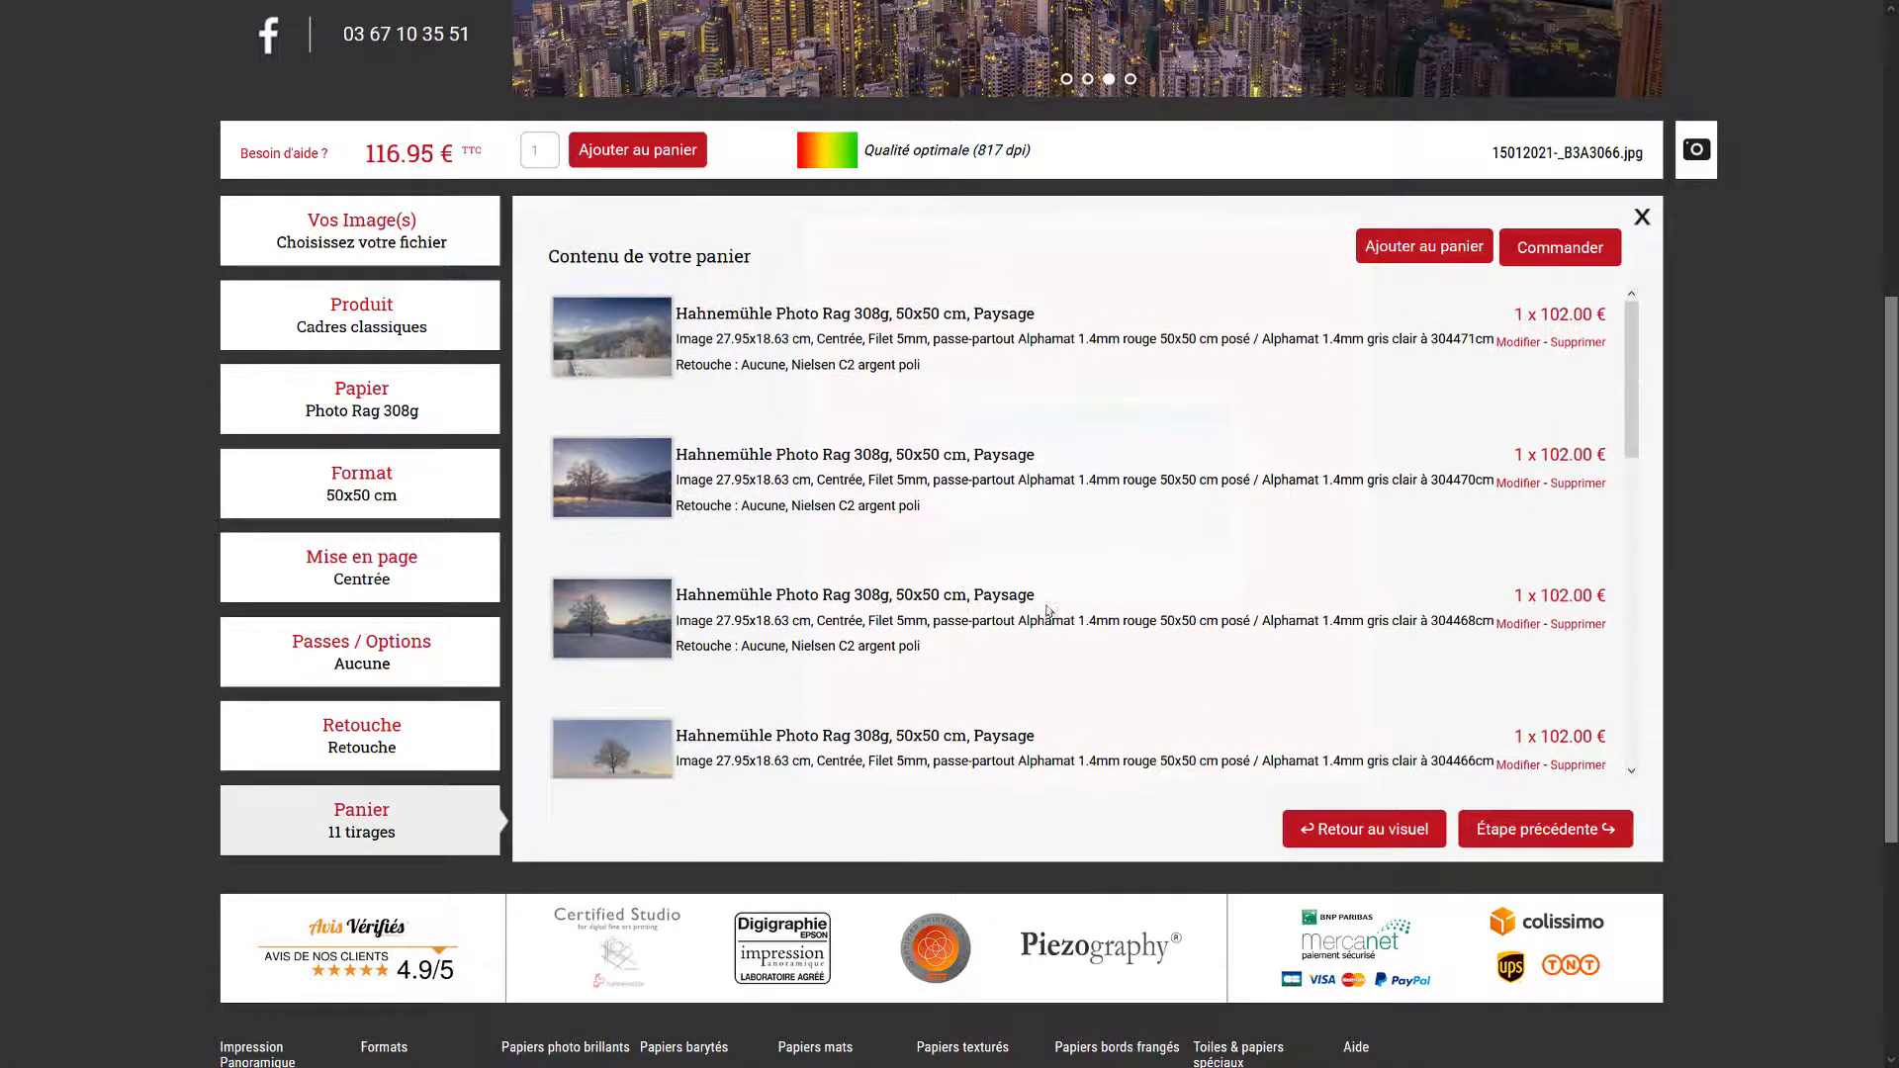
pyautogui.click(1581, 343)
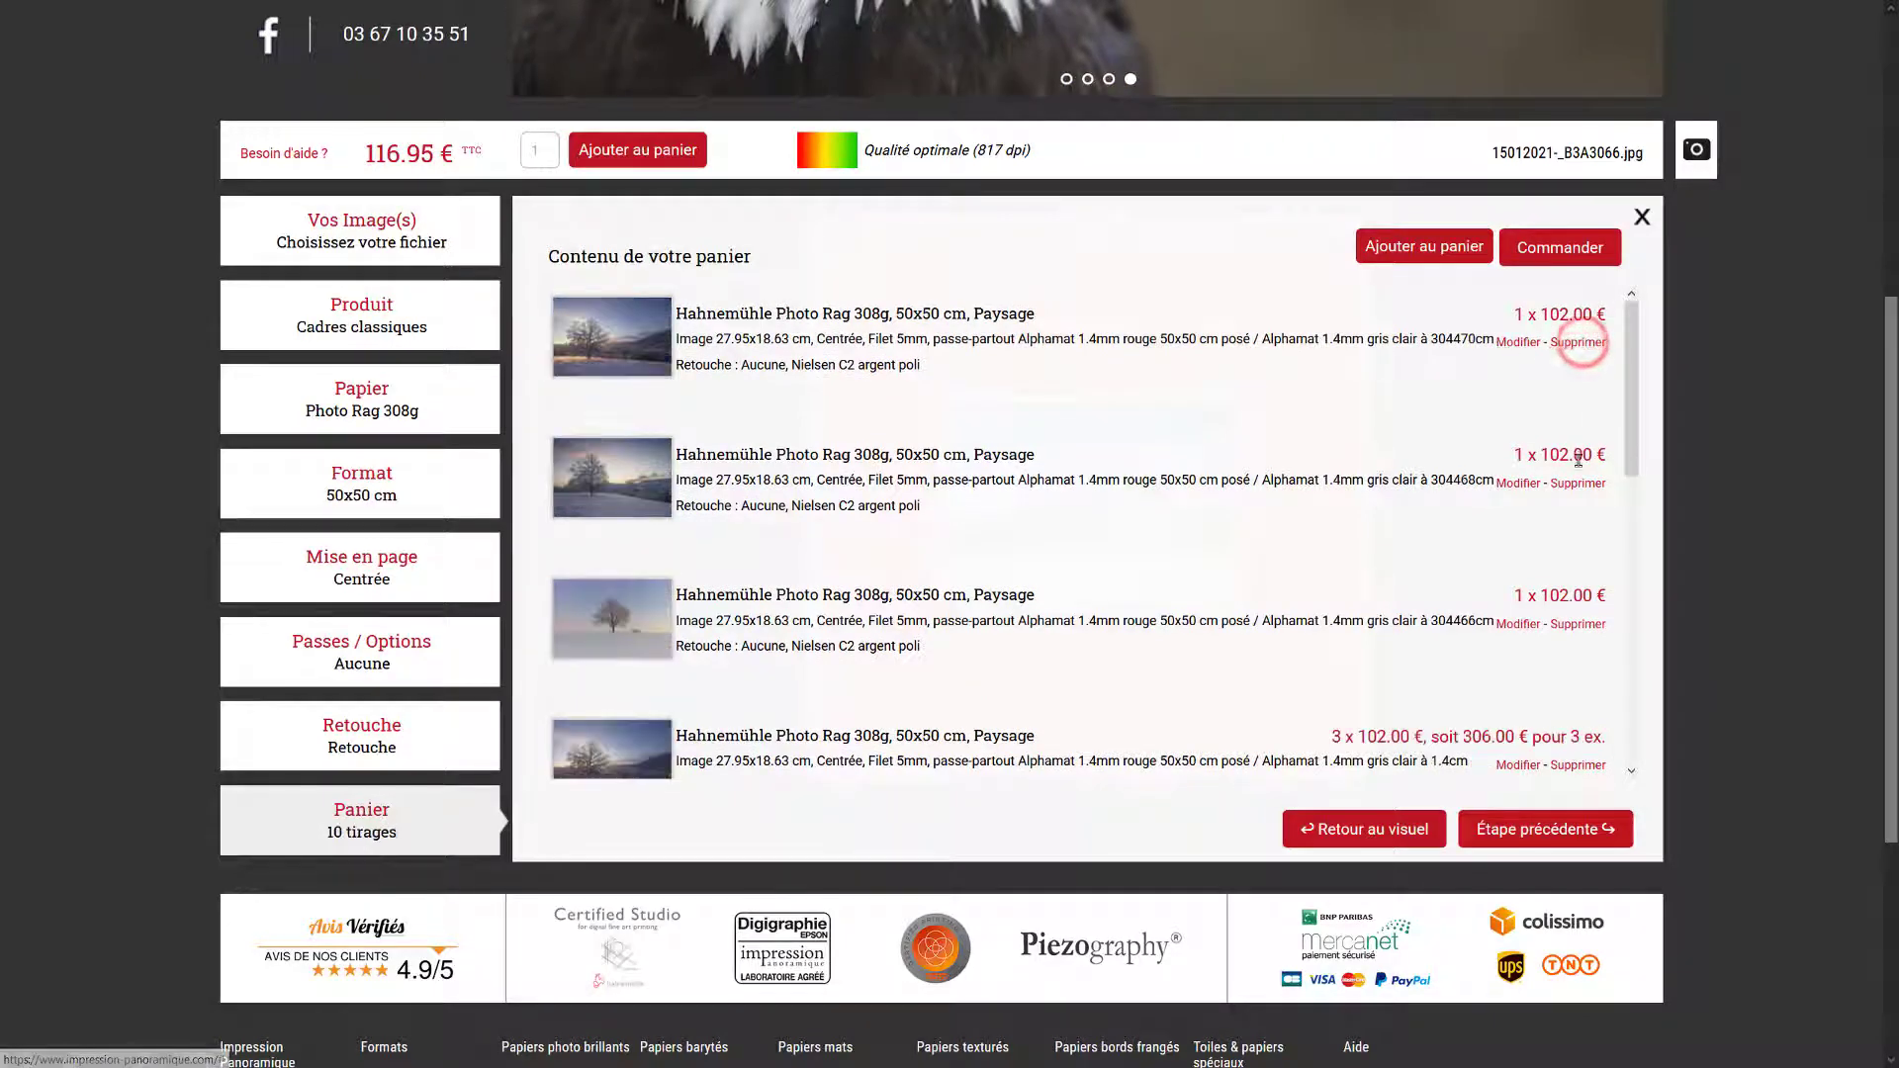
pyautogui.click(1579, 342)
# - Change the passe-partout of the cart's lone-tree print 15012021-_B3A3152.jpg to Alphamat 1.4mm blanc and save the modification
pyautogui.click(1518, 482)
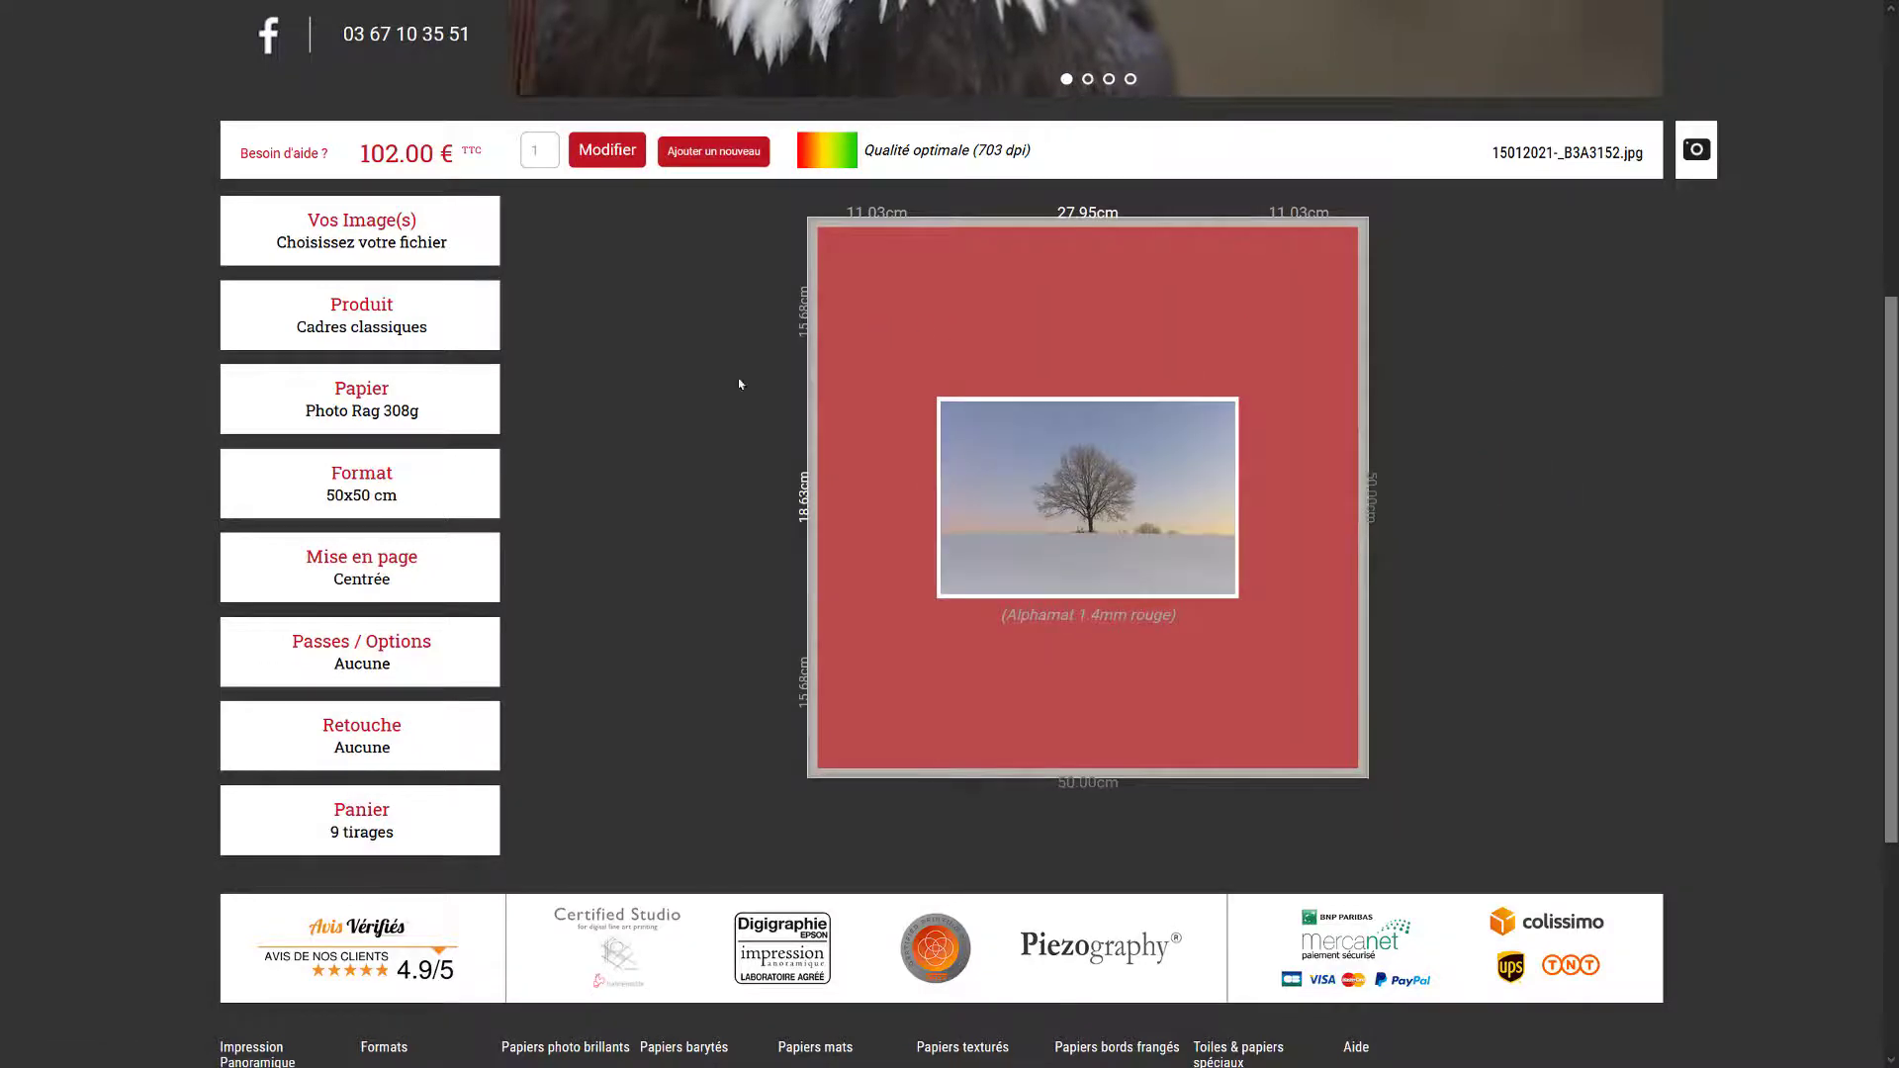
pyautogui.click(362, 650)
pyautogui.click(573, 338)
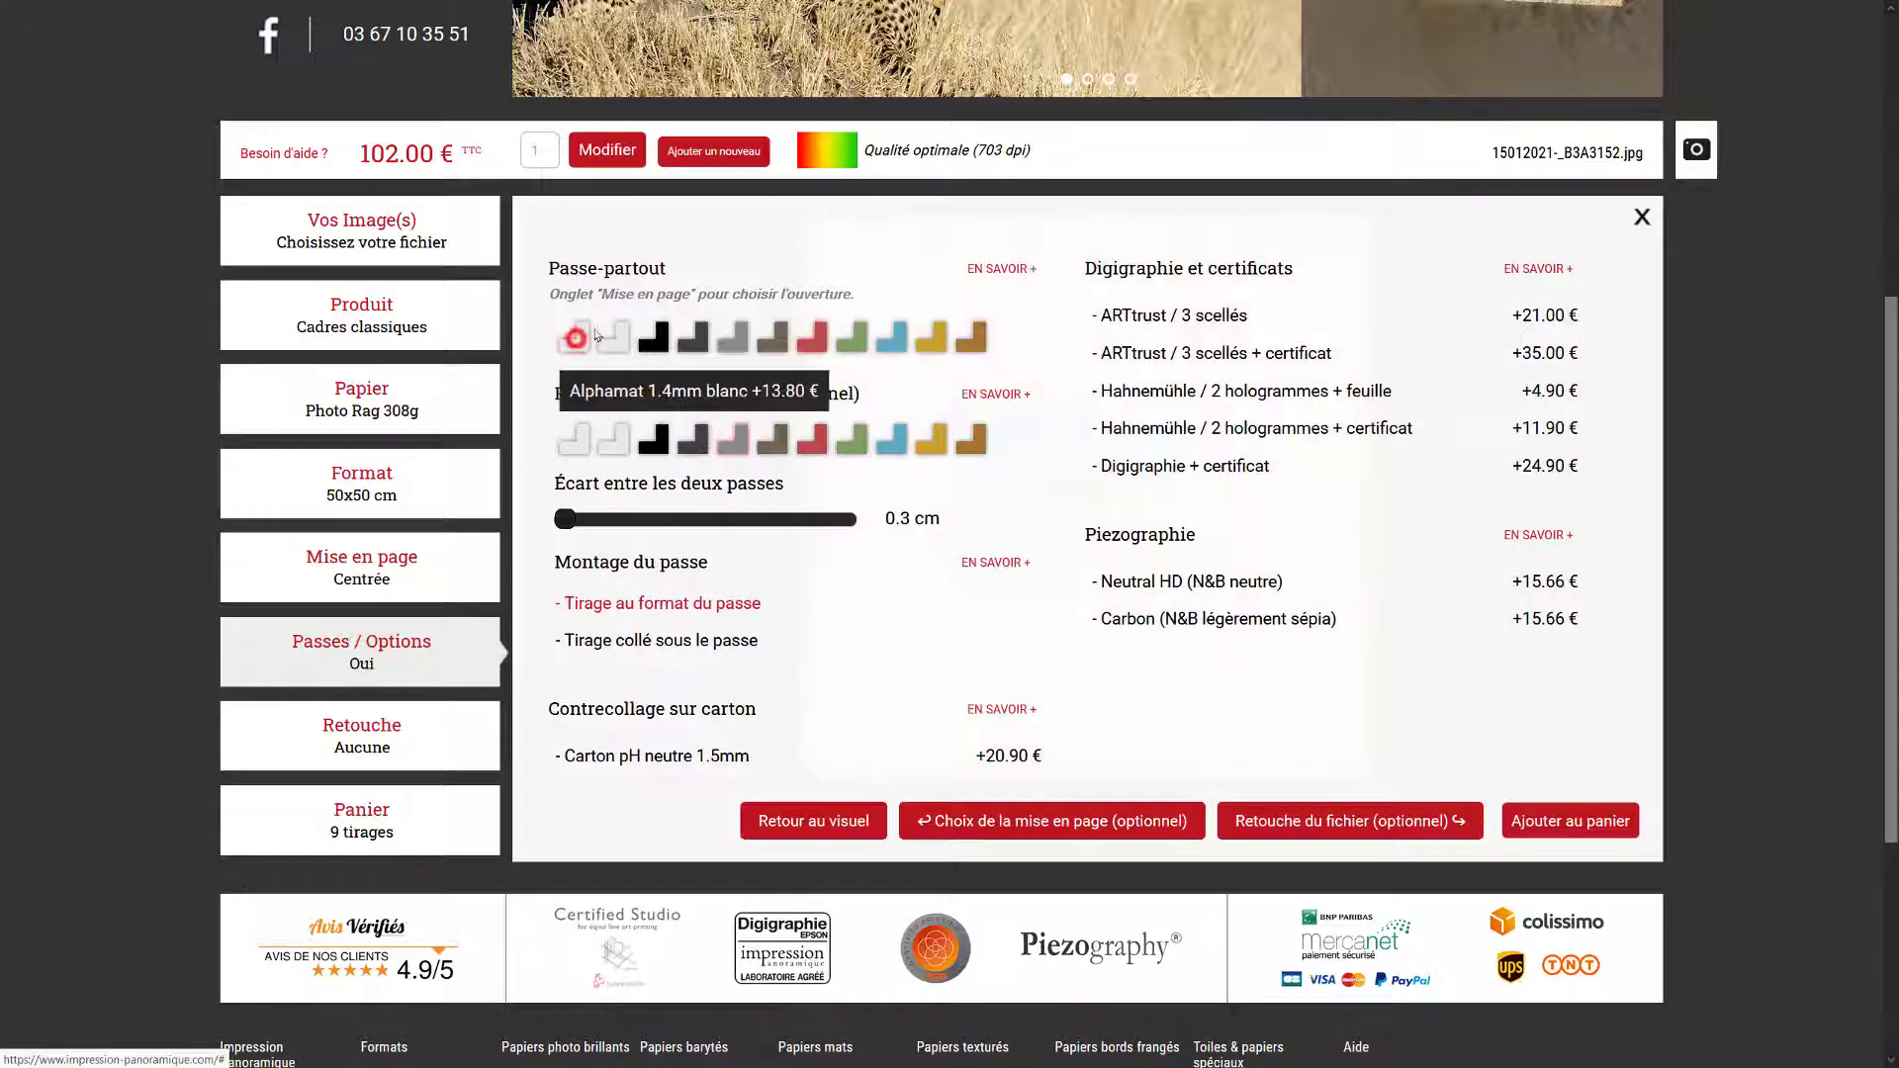
pyautogui.click(1642, 216)
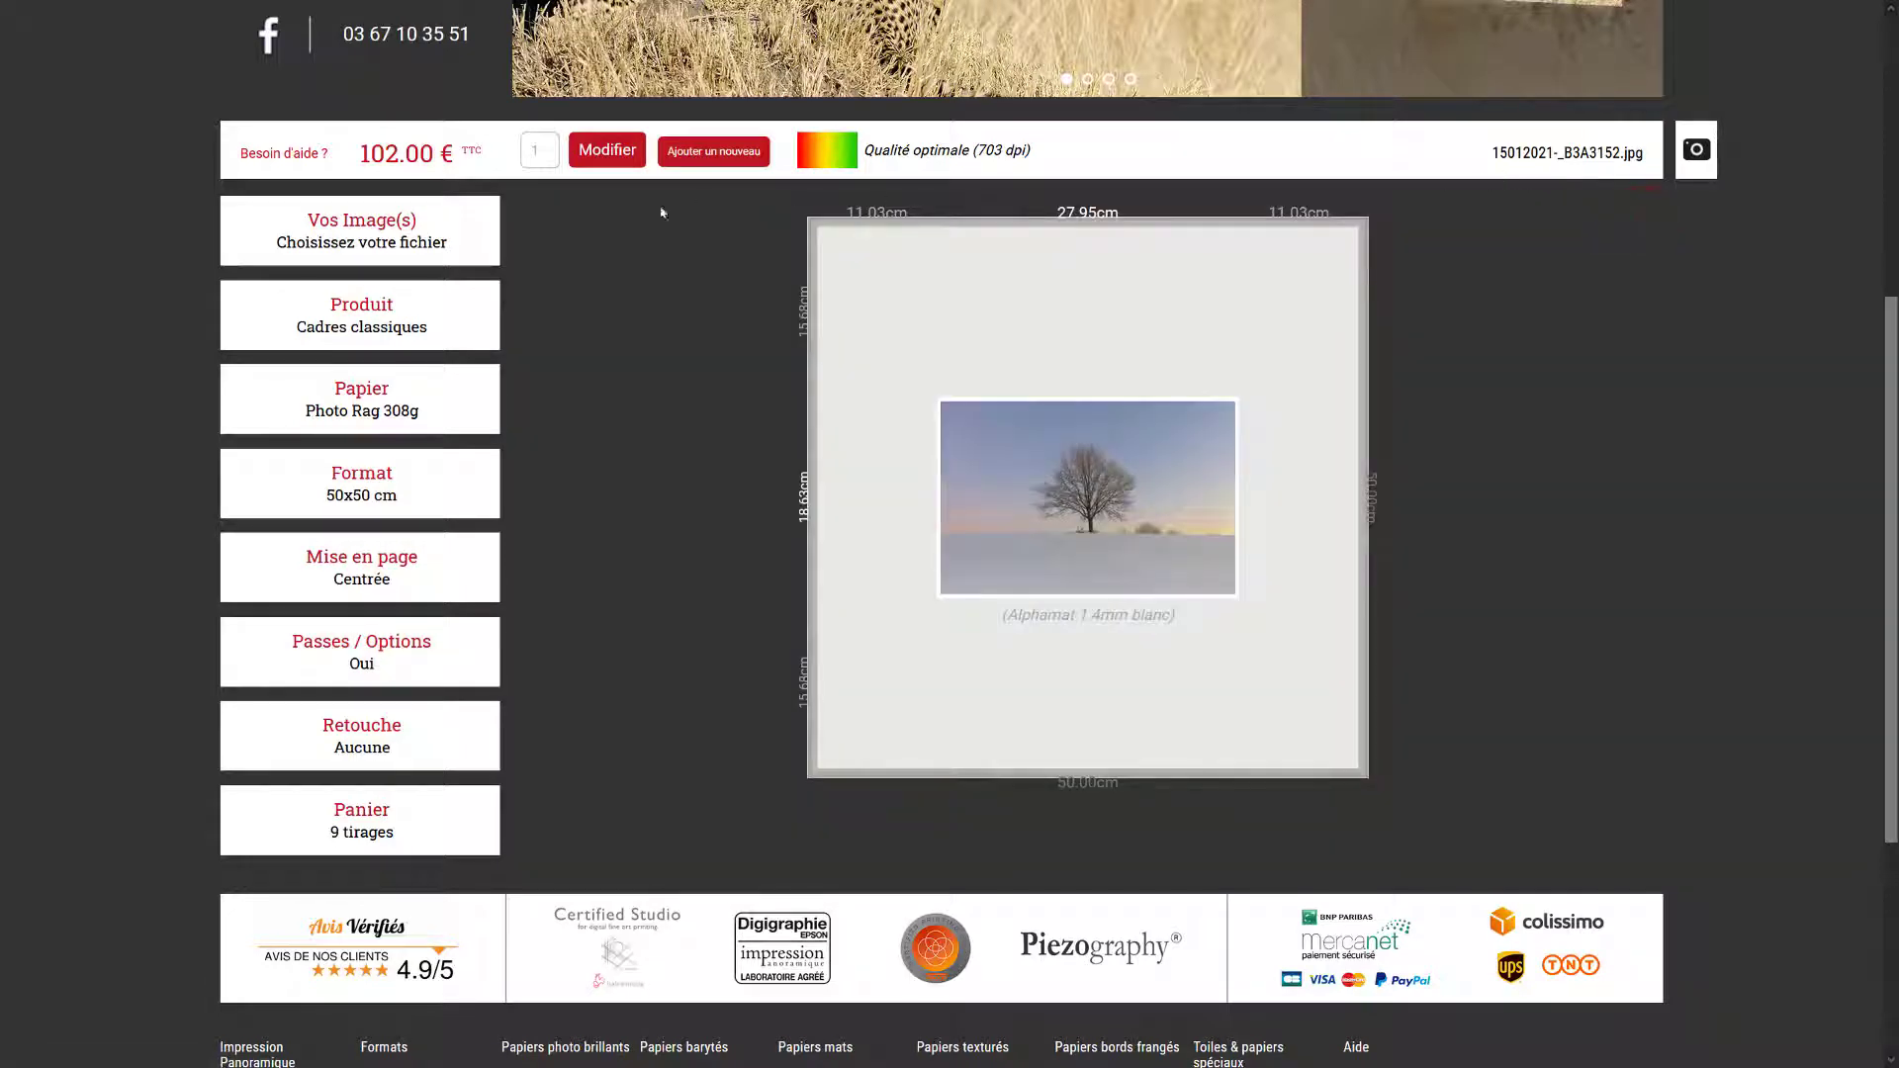
pyautogui.click(630, 151)
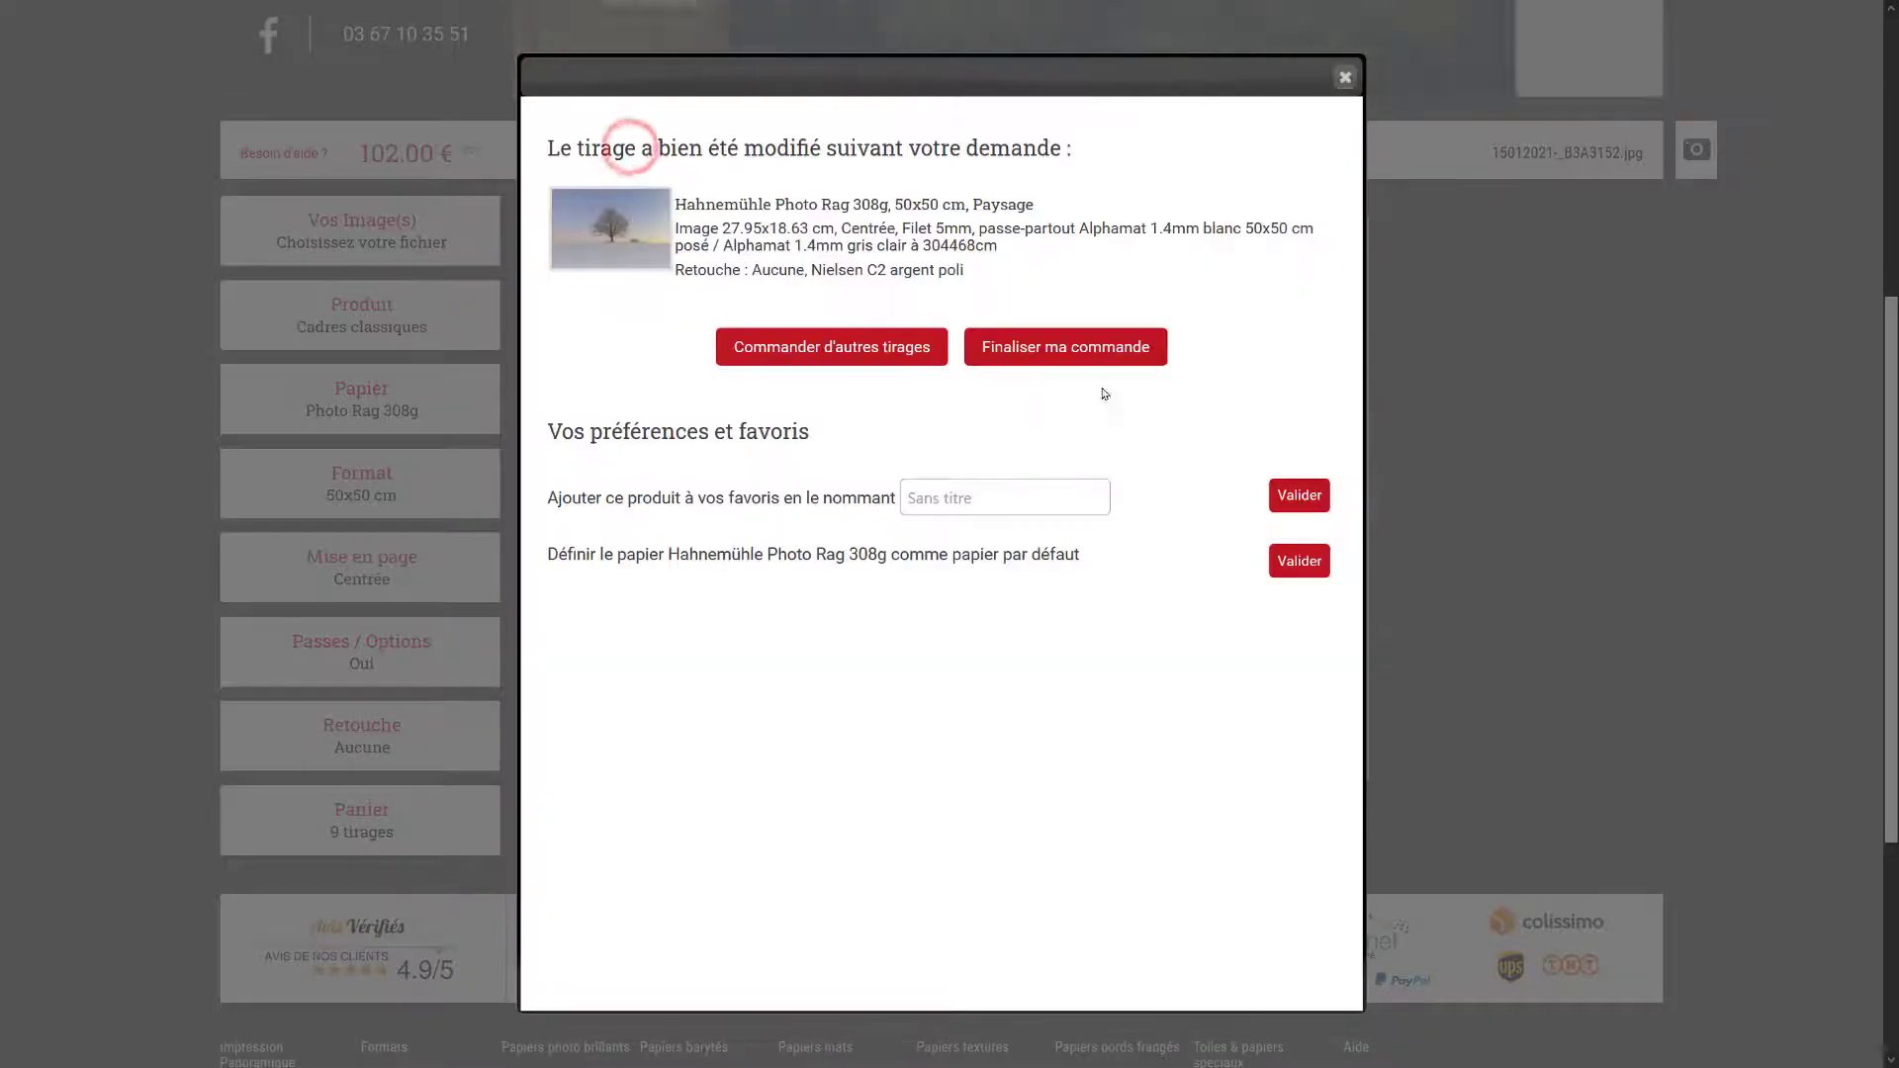
pyautogui.click(1351, 77)
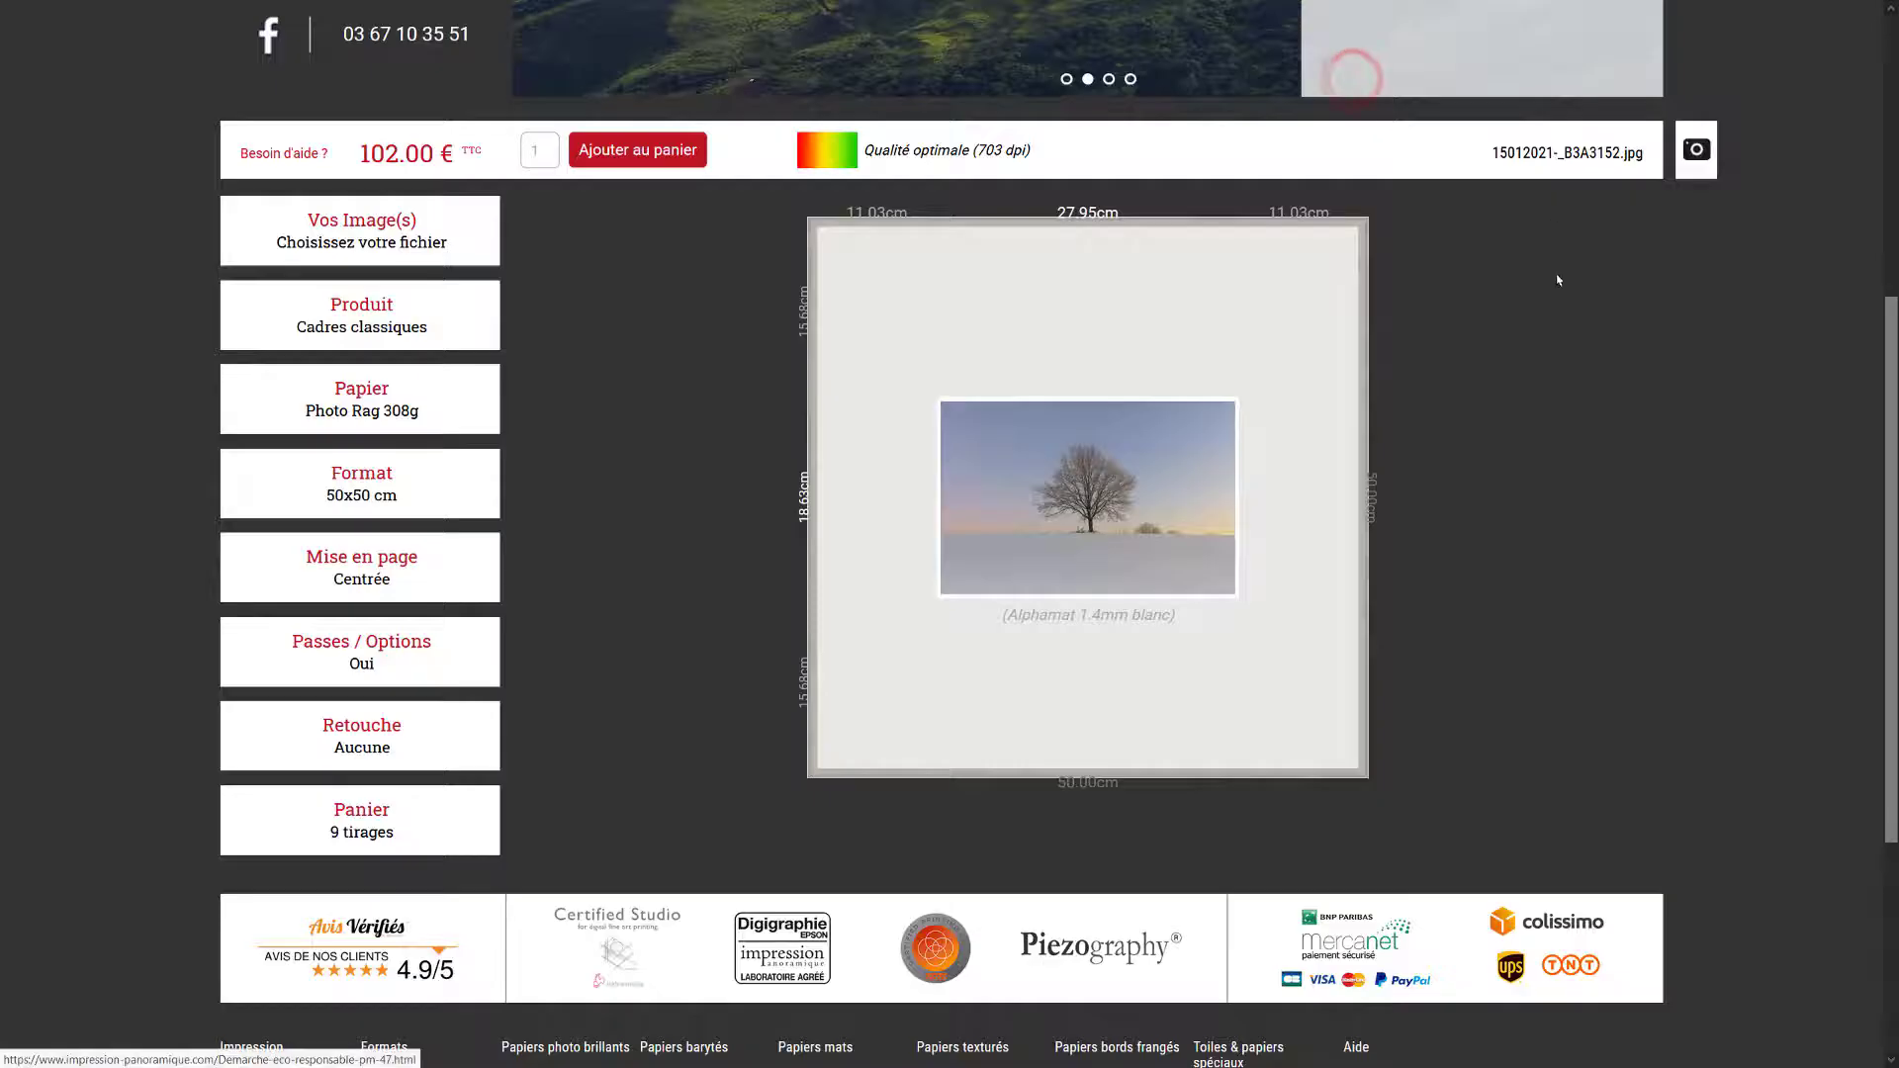
# - Add another copy of the lone-tree print with the white passe-partout to the cart and proceed to finalise the order
pyautogui.click(356, 831)
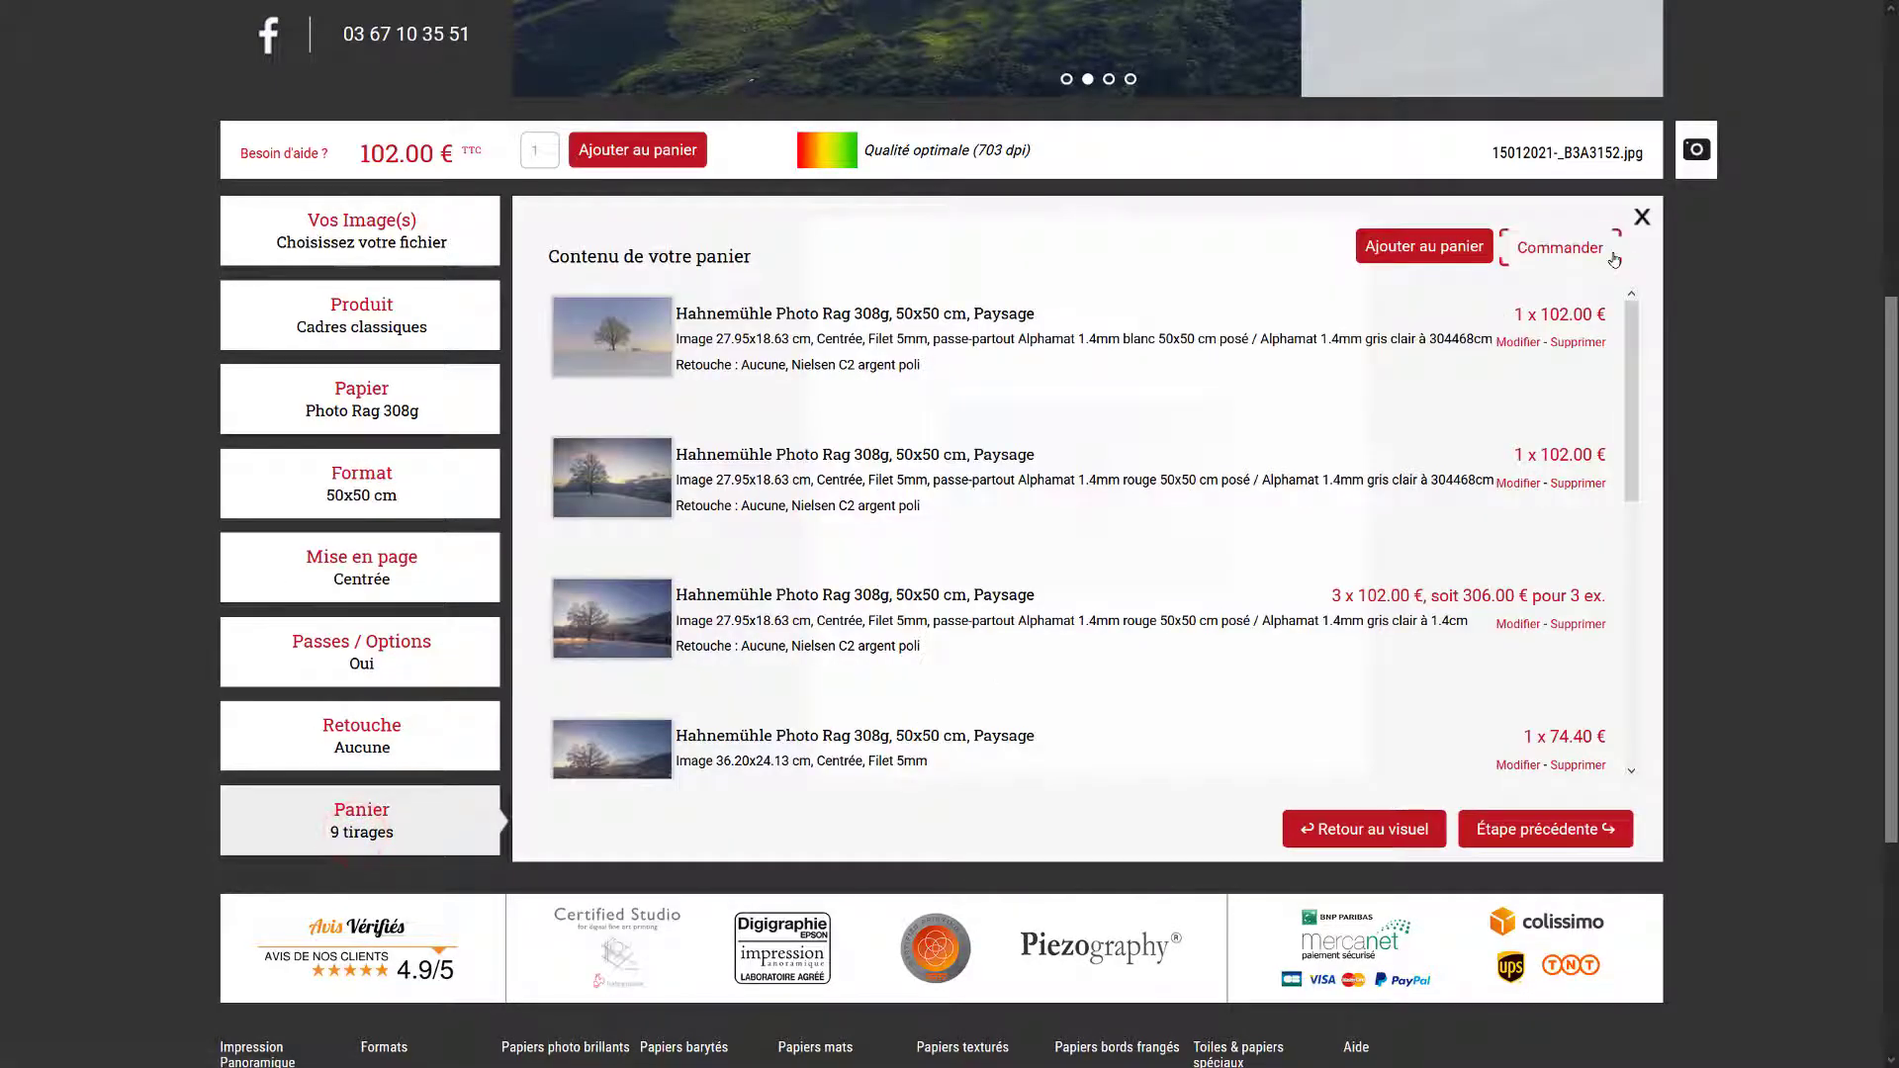
pyautogui.click(602, 146)
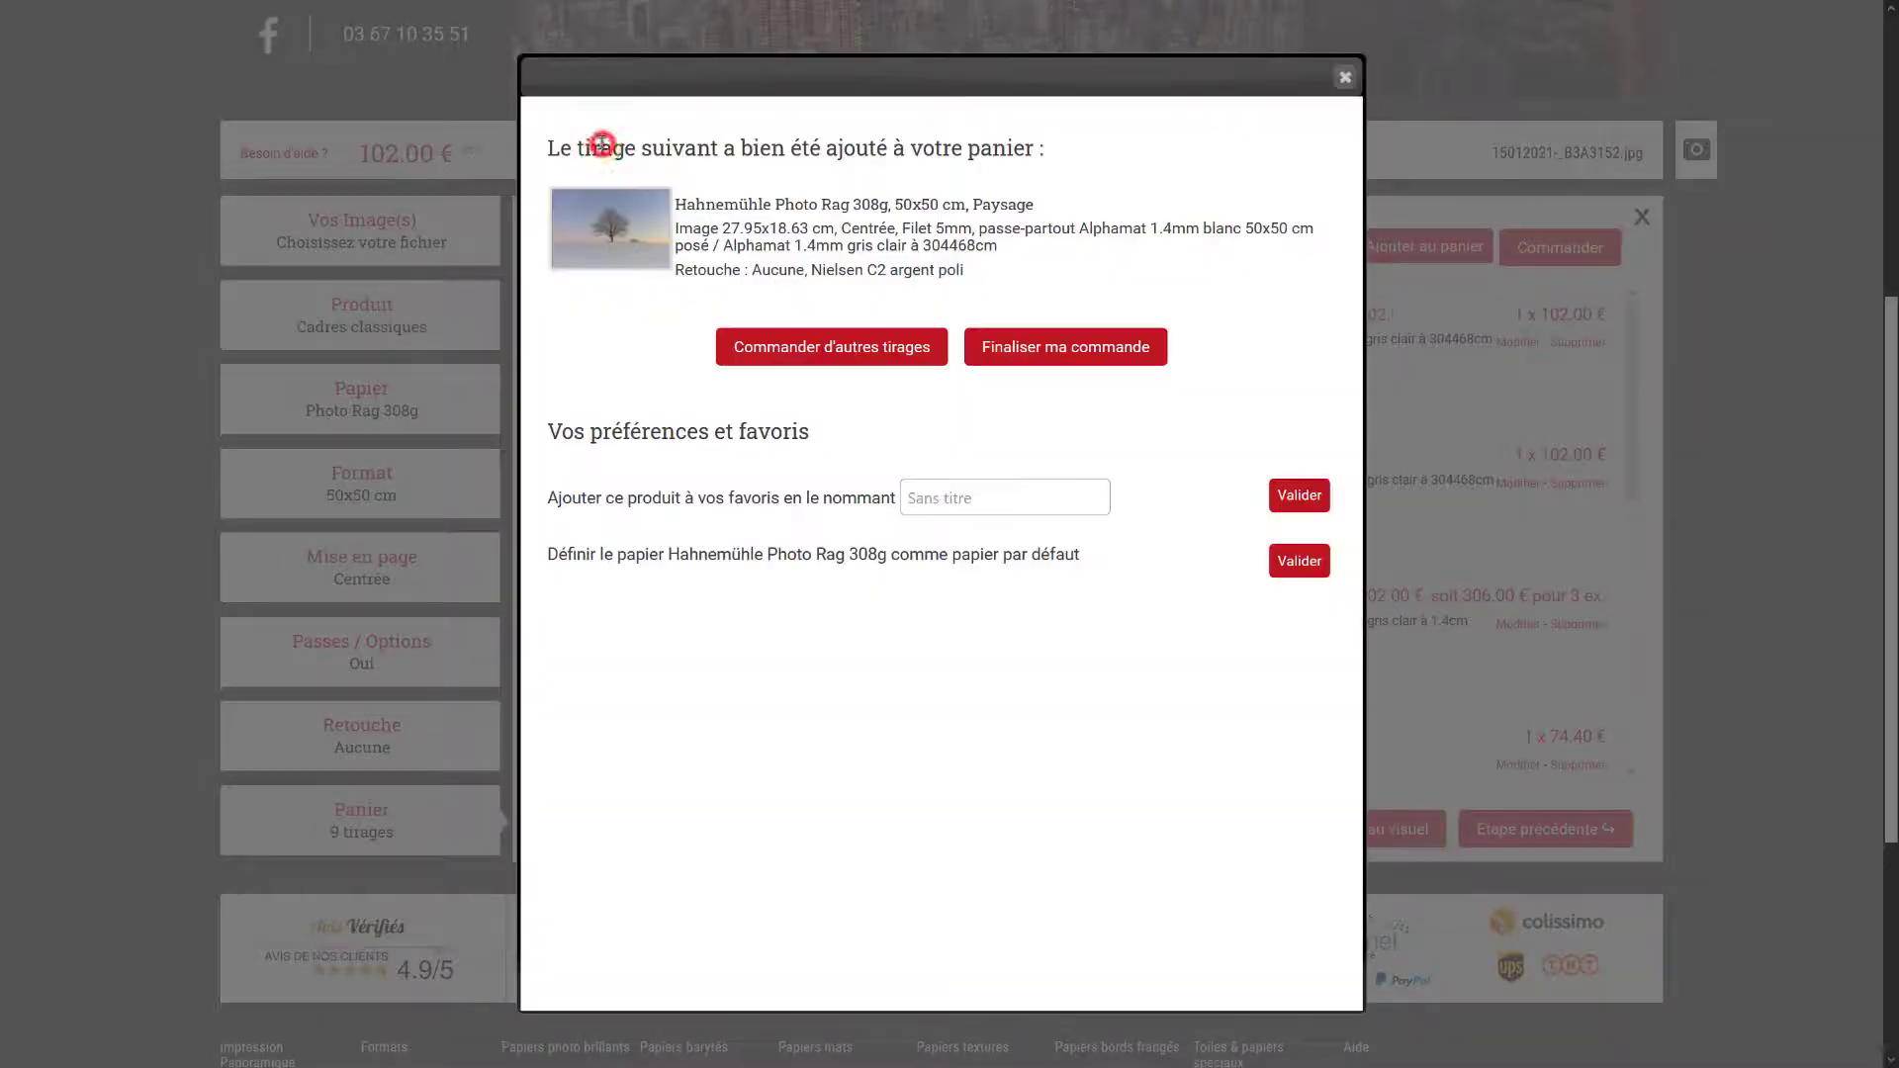
pyautogui.click(1085, 342)
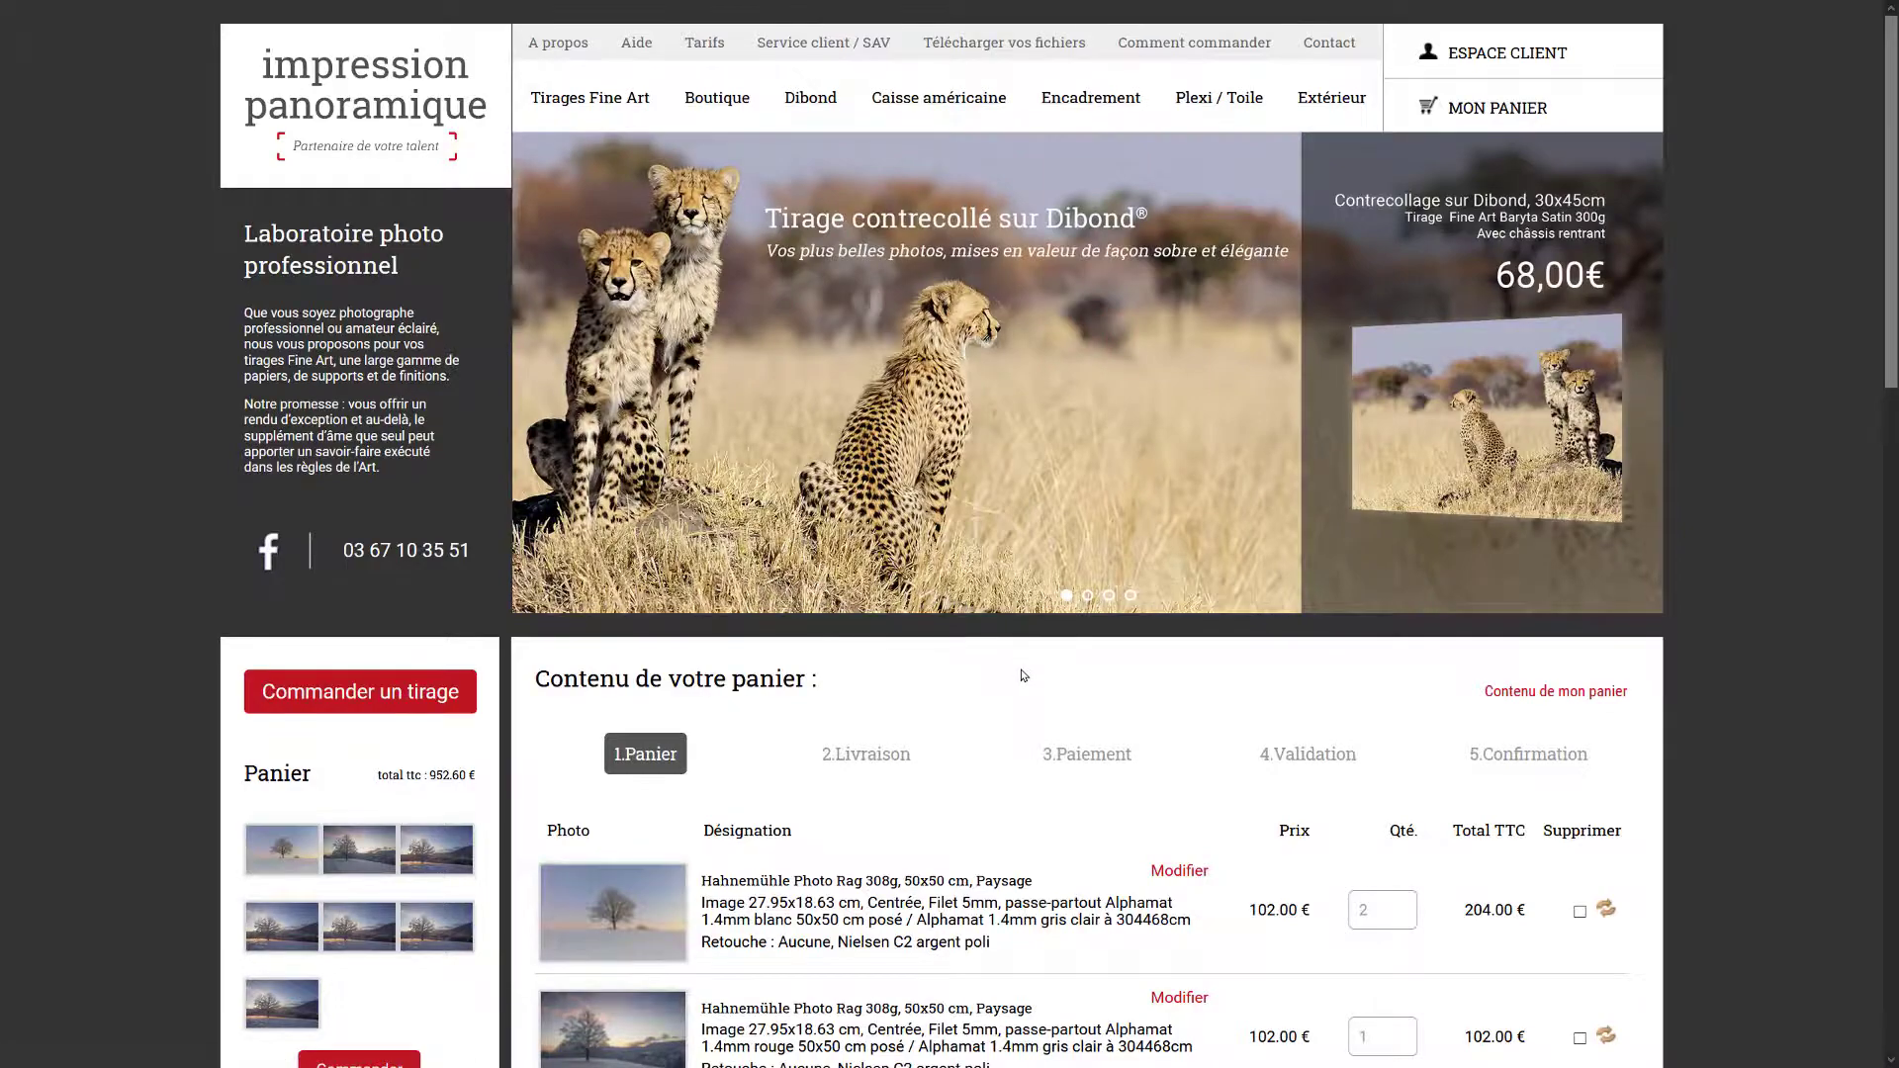
# - Review the cart's prints and the latest shipping date, and continue the order to the delivery stage
pyautogui.scroll(-10, 1019, 633)
pyautogui.scroll(-1, 1027, 532)
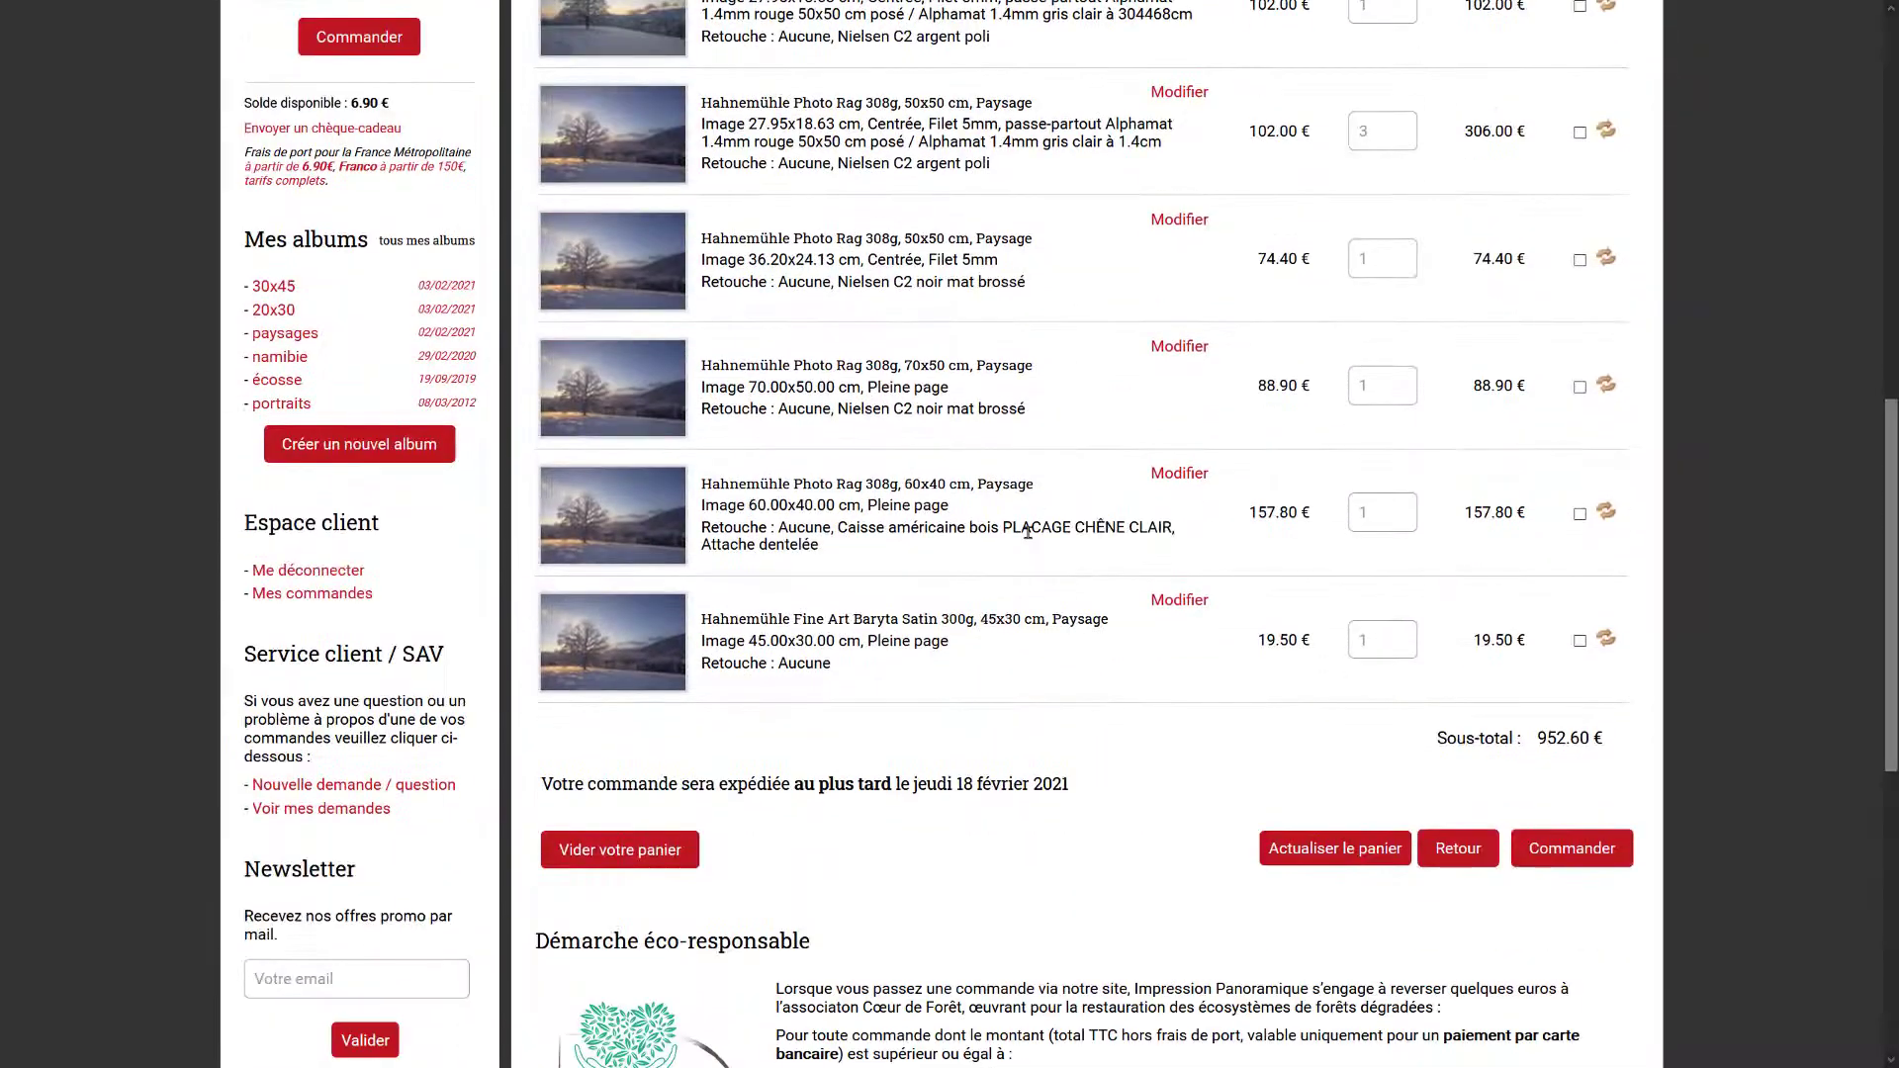
pyautogui.scroll(-1, 1115, 761)
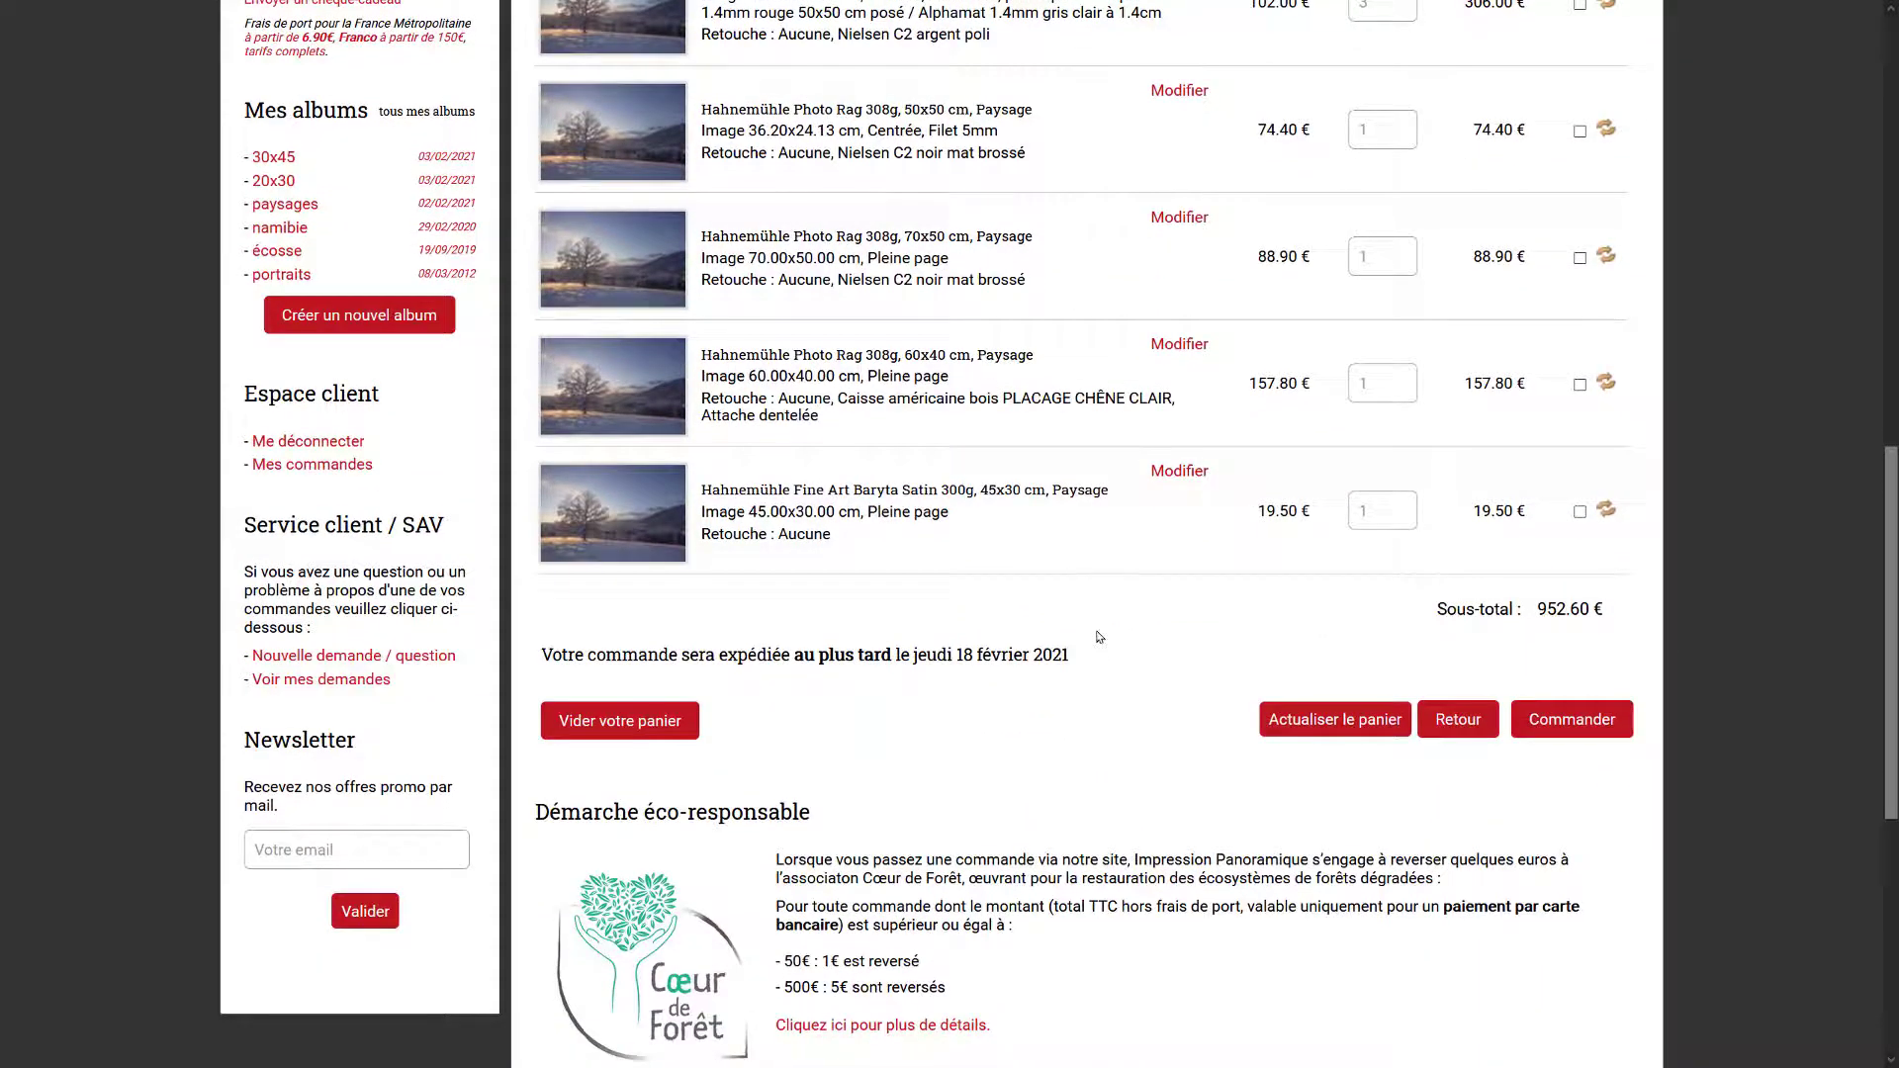
pyautogui.moveTo(1074, 655); pyautogui.dragTo(543, 655)
pyautogui.click(877, 658)
pyautogui.click(1615, 734)
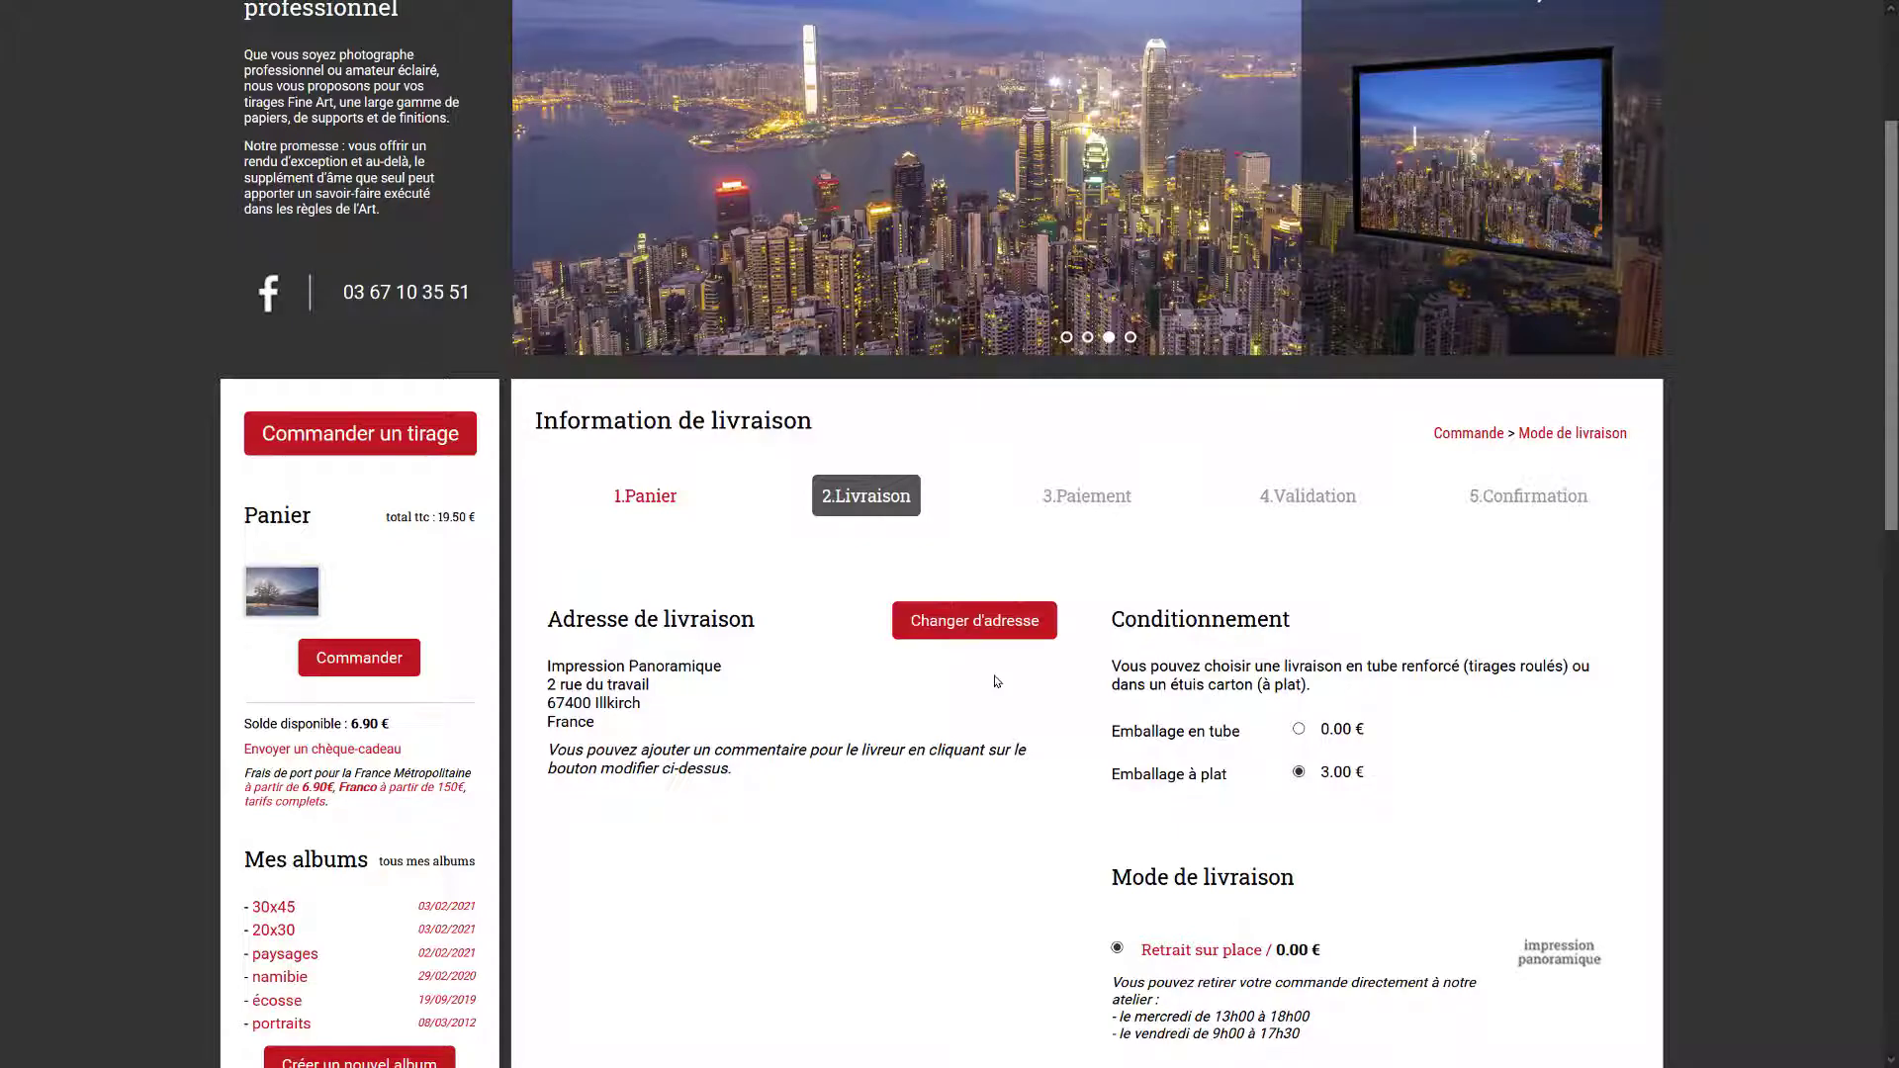
# - Choose tube packaging (Emballage en tube) and send the order to the displayed delivery address with Colissimo reco
pyautogui.click(1298, 728)
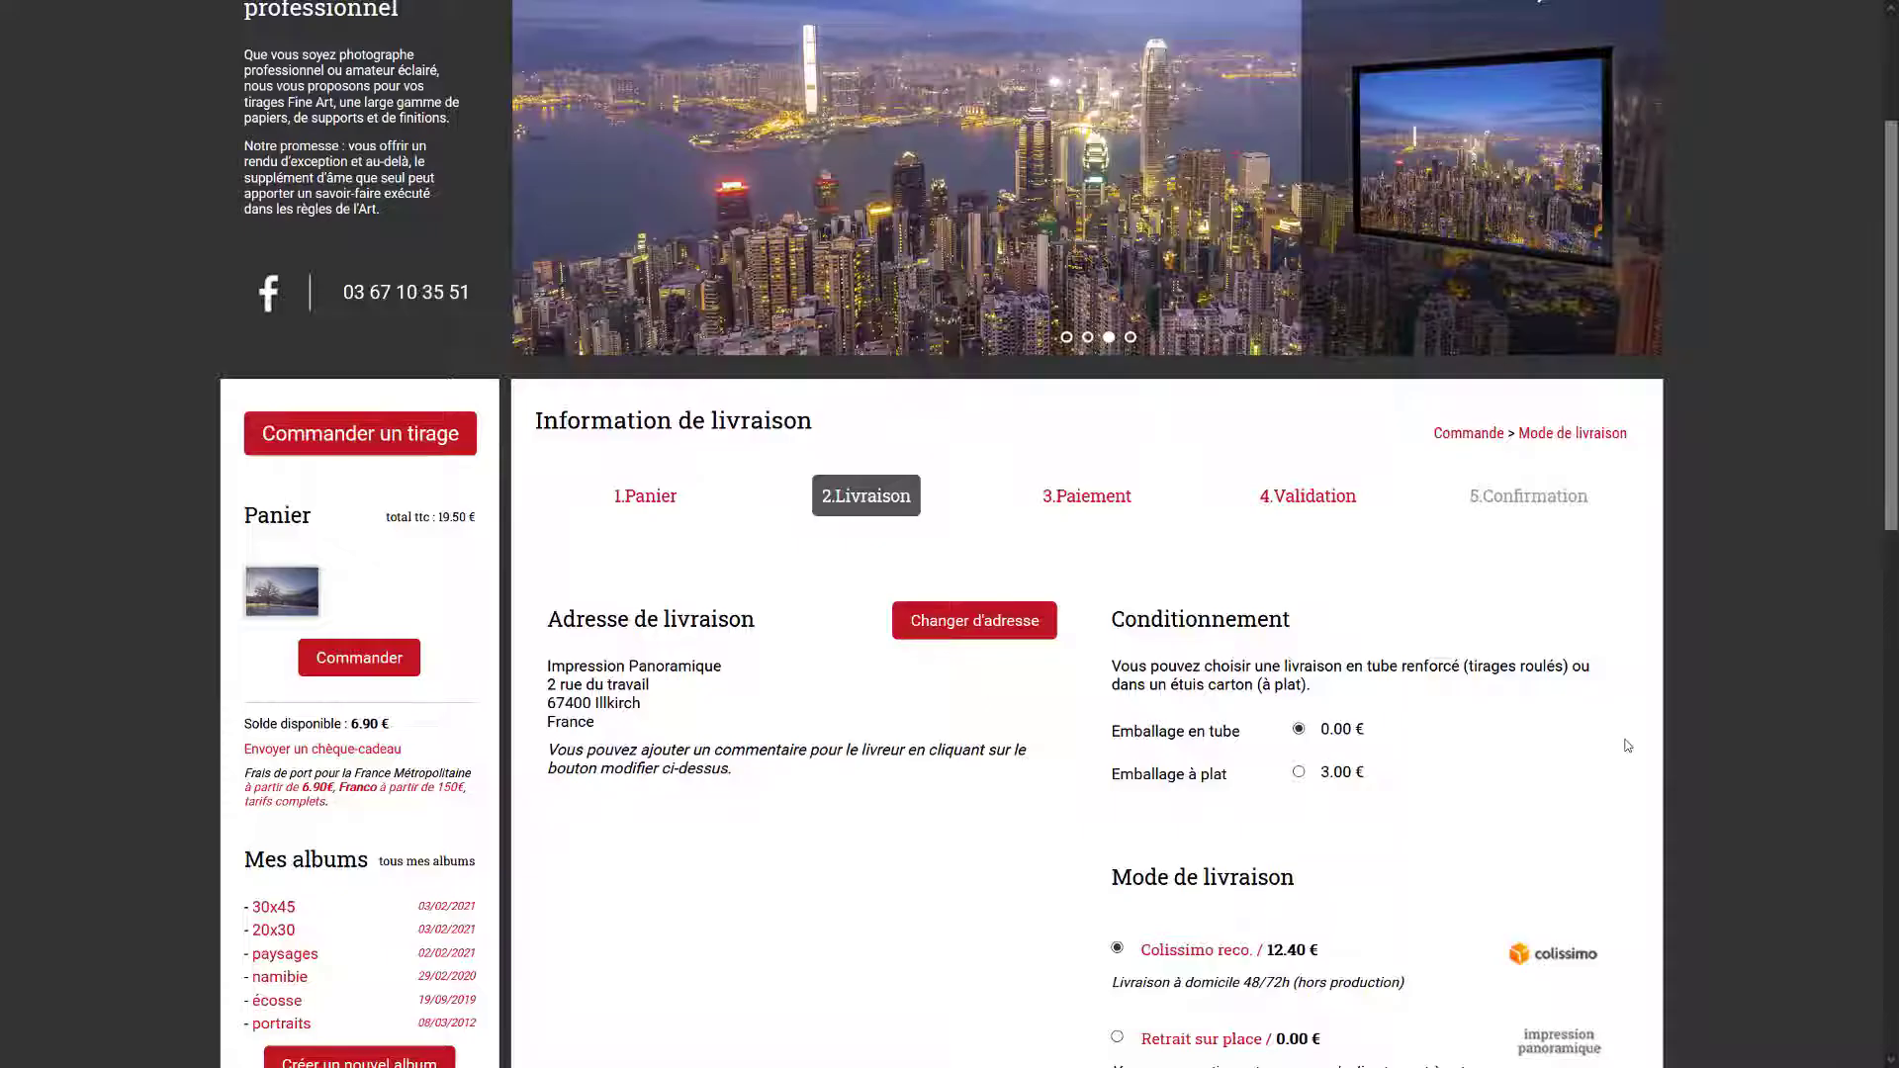
pyautogui.scroll(-2, 1627, 744)
pyautogui.scroll(-2, 1316, 665)
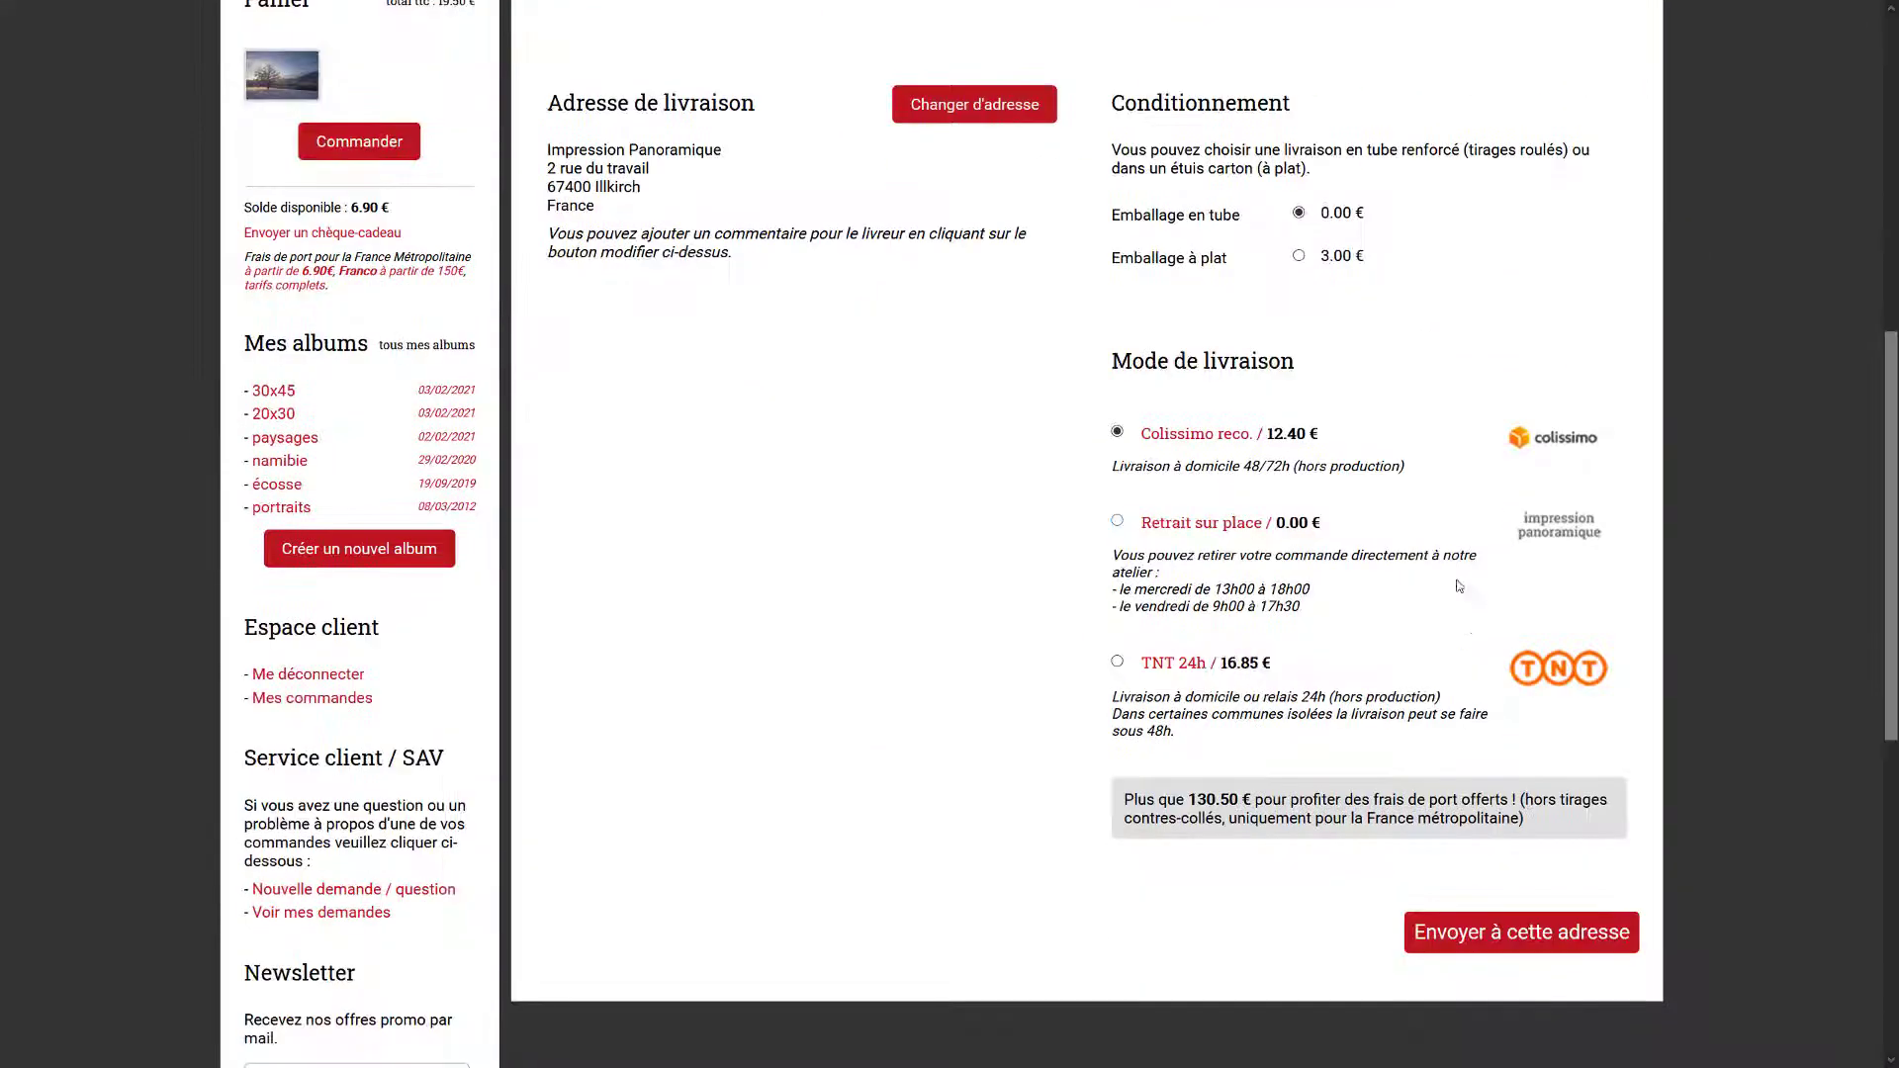
pyautogui.click(1519, 934)
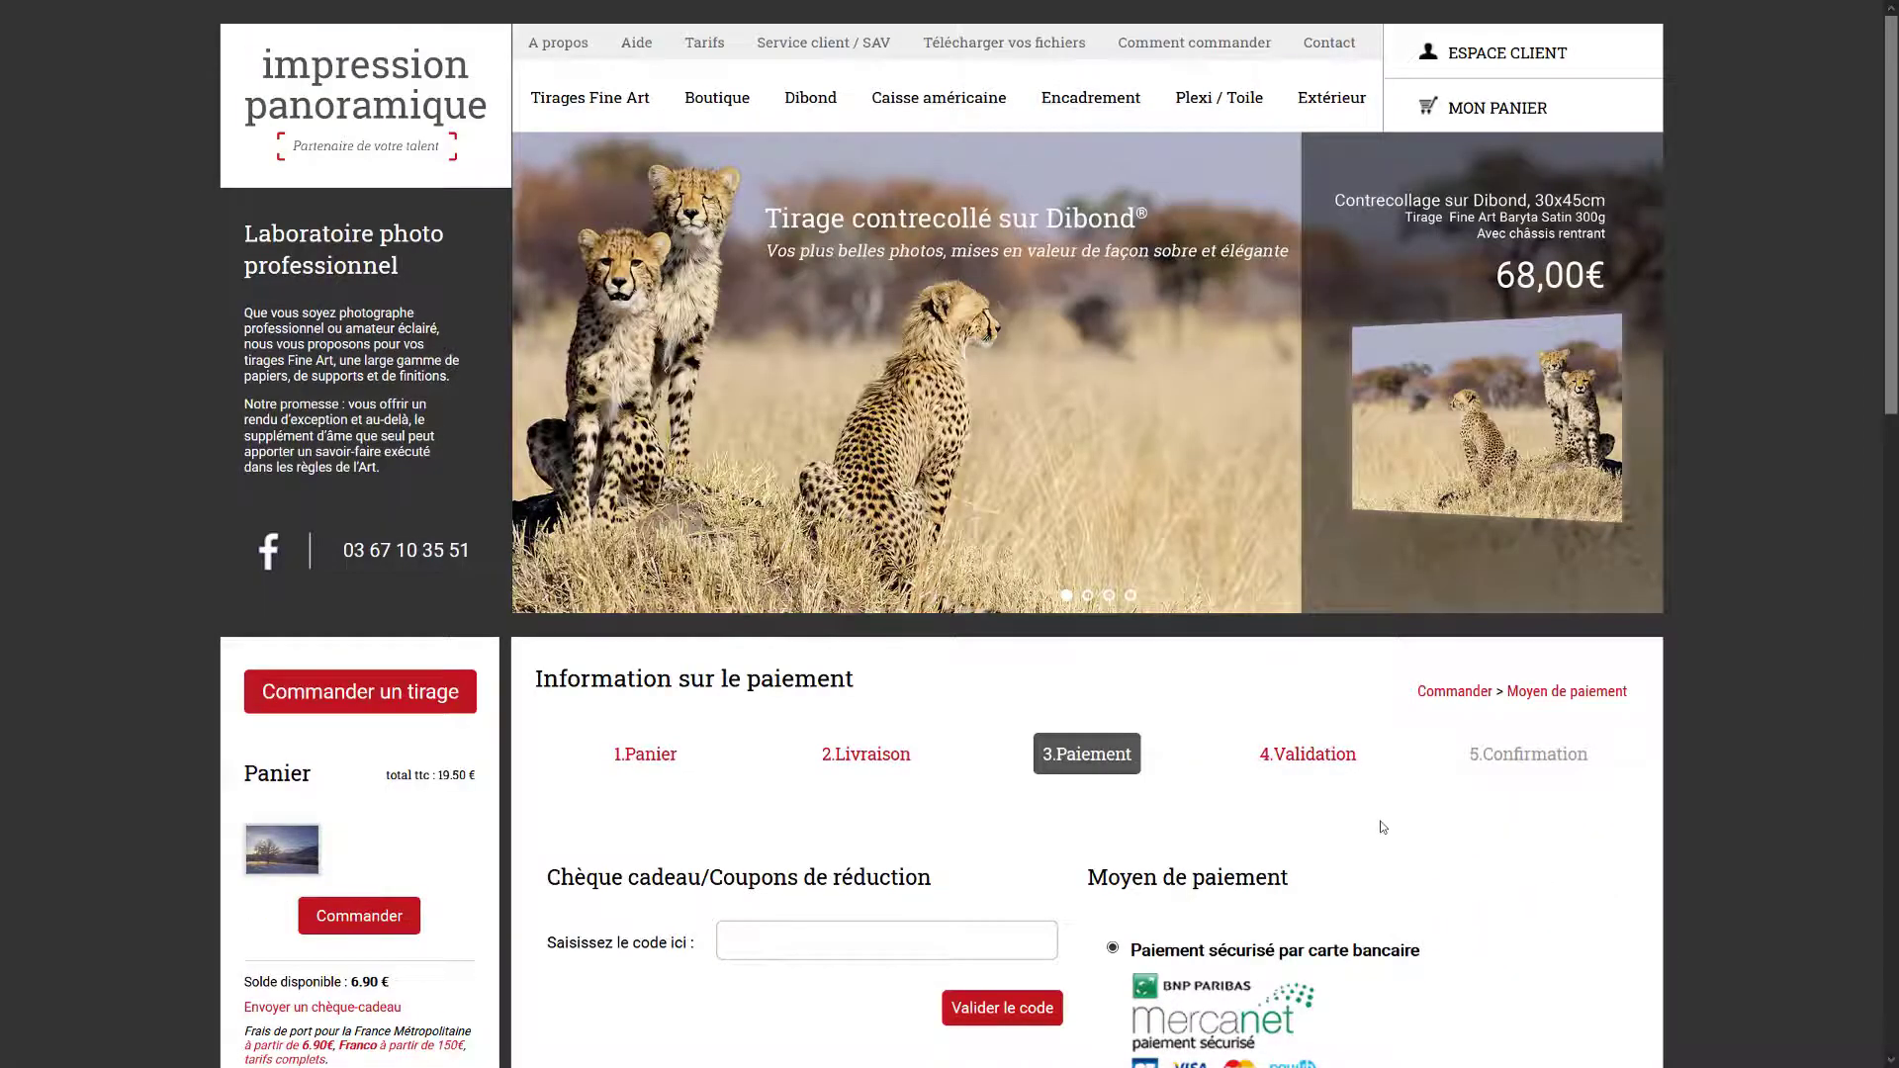
# - Review the payment options and confirm secure bank card payment as the payment method
pyautogui.scroll(-1, 1382, 827)
pyautogui.scroll(-4, 1382, 827)
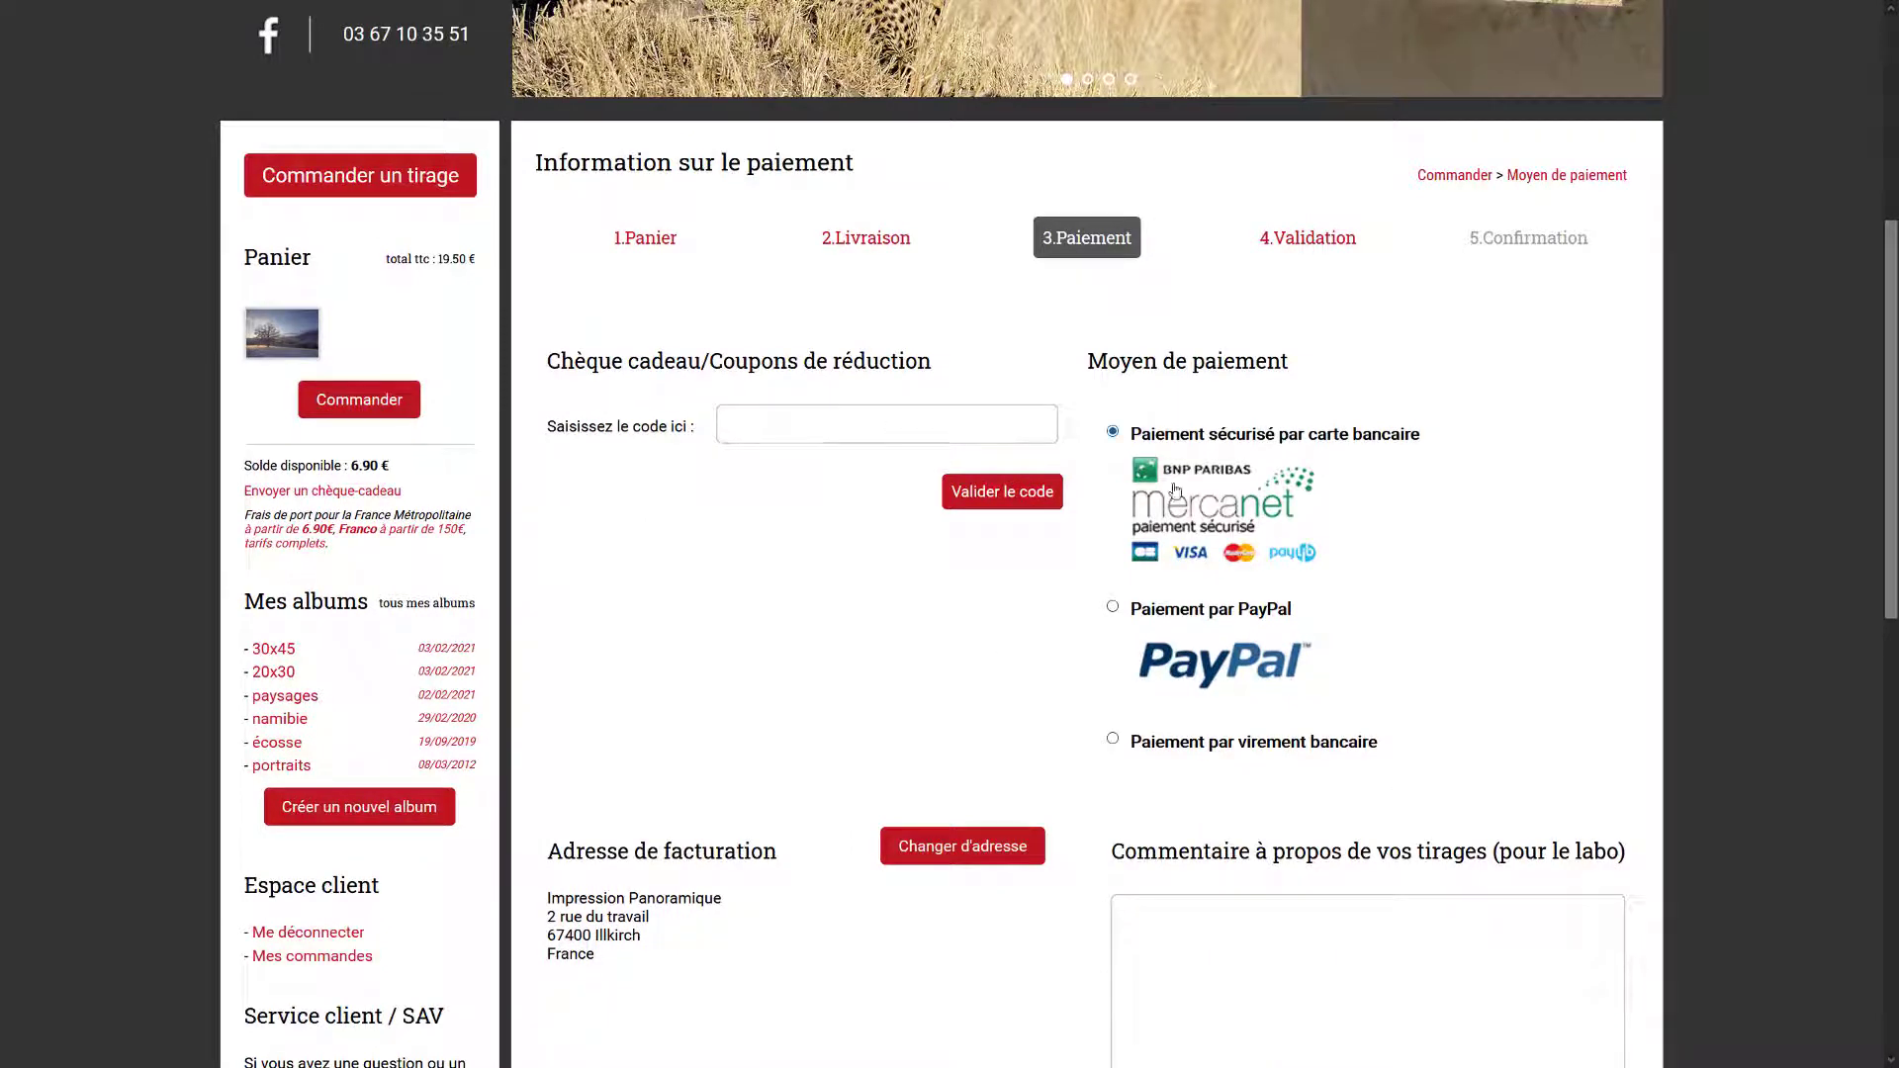
pyautogui.scroll(-3, 1175, 490)
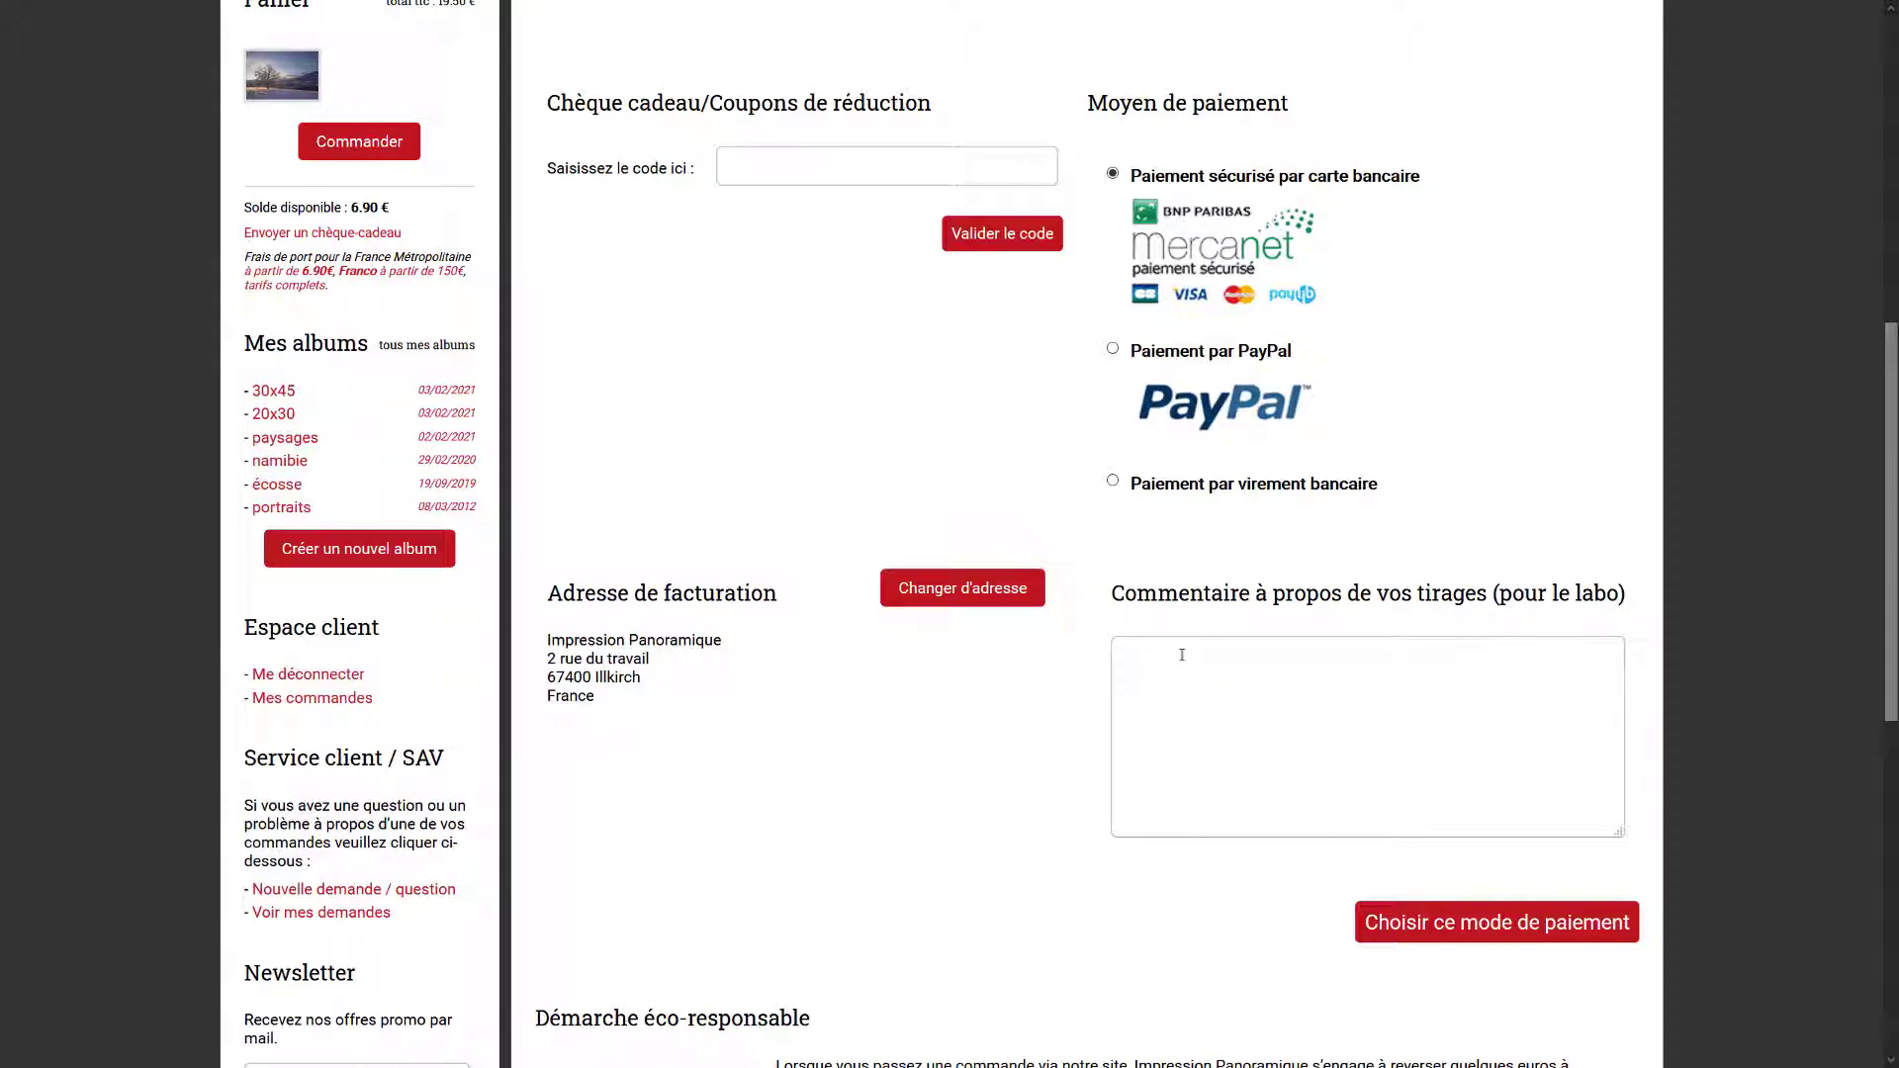
pyautogui.scroll(-3, 1172, 656)
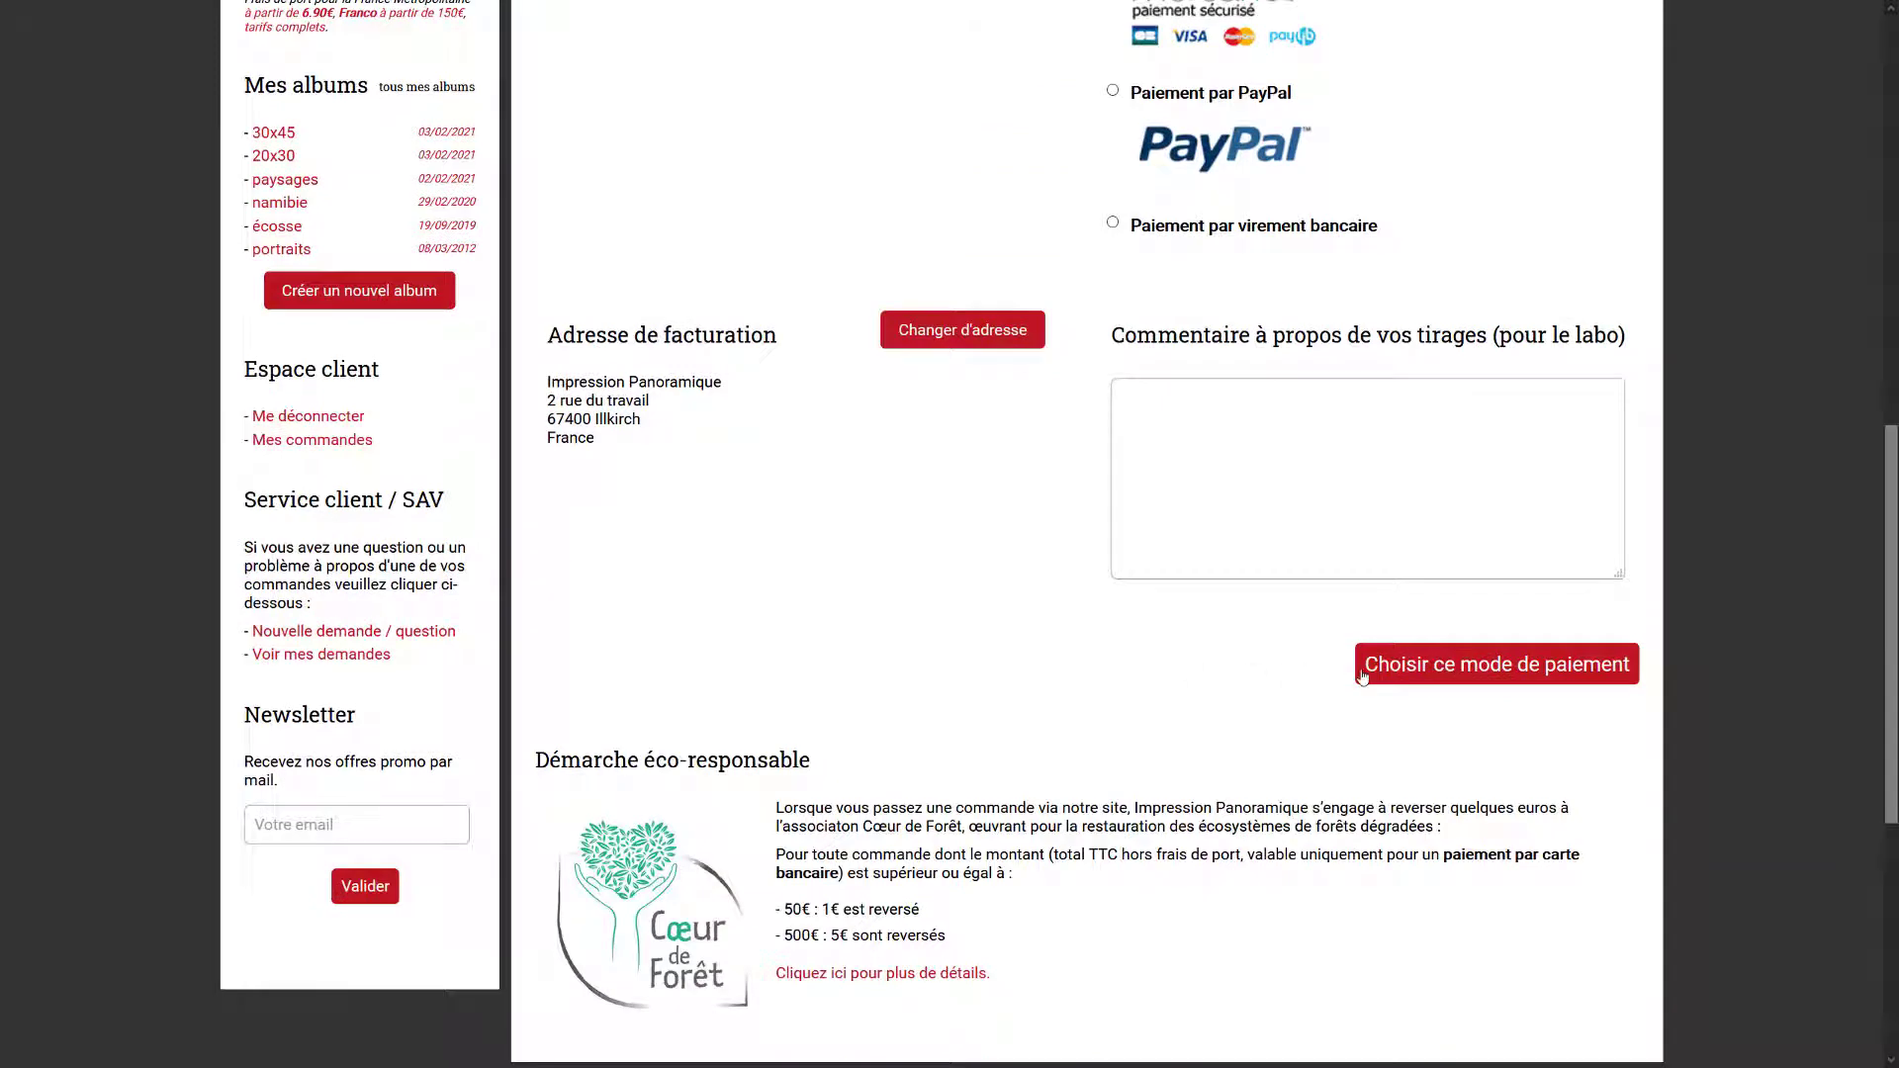
pyautogui.click(1389, 672)
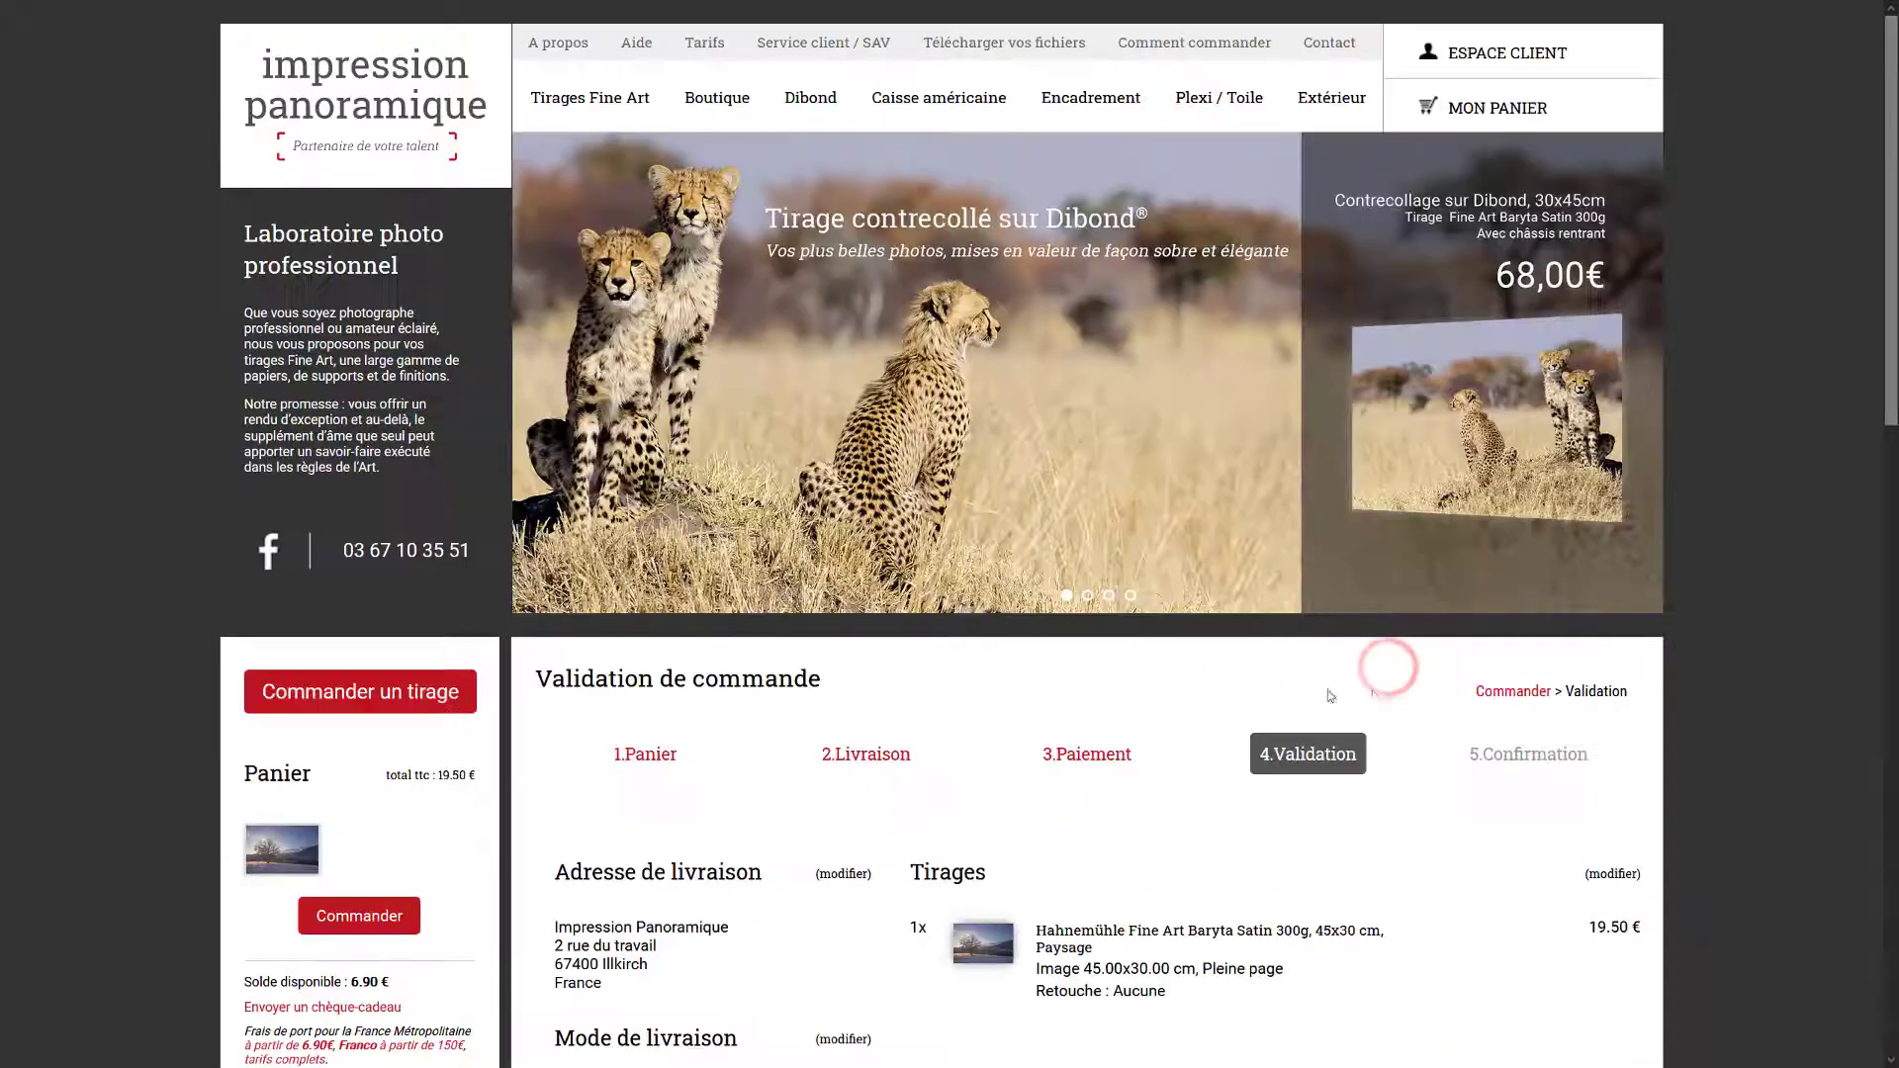
# - Check the order validation summary and accept the Conditions Générales de Vente and Conditions Générales d'Utilisation
pyautogui.scroll(-1, 1083, 781)
pyautogui.scroll(-2, 1083, 780)
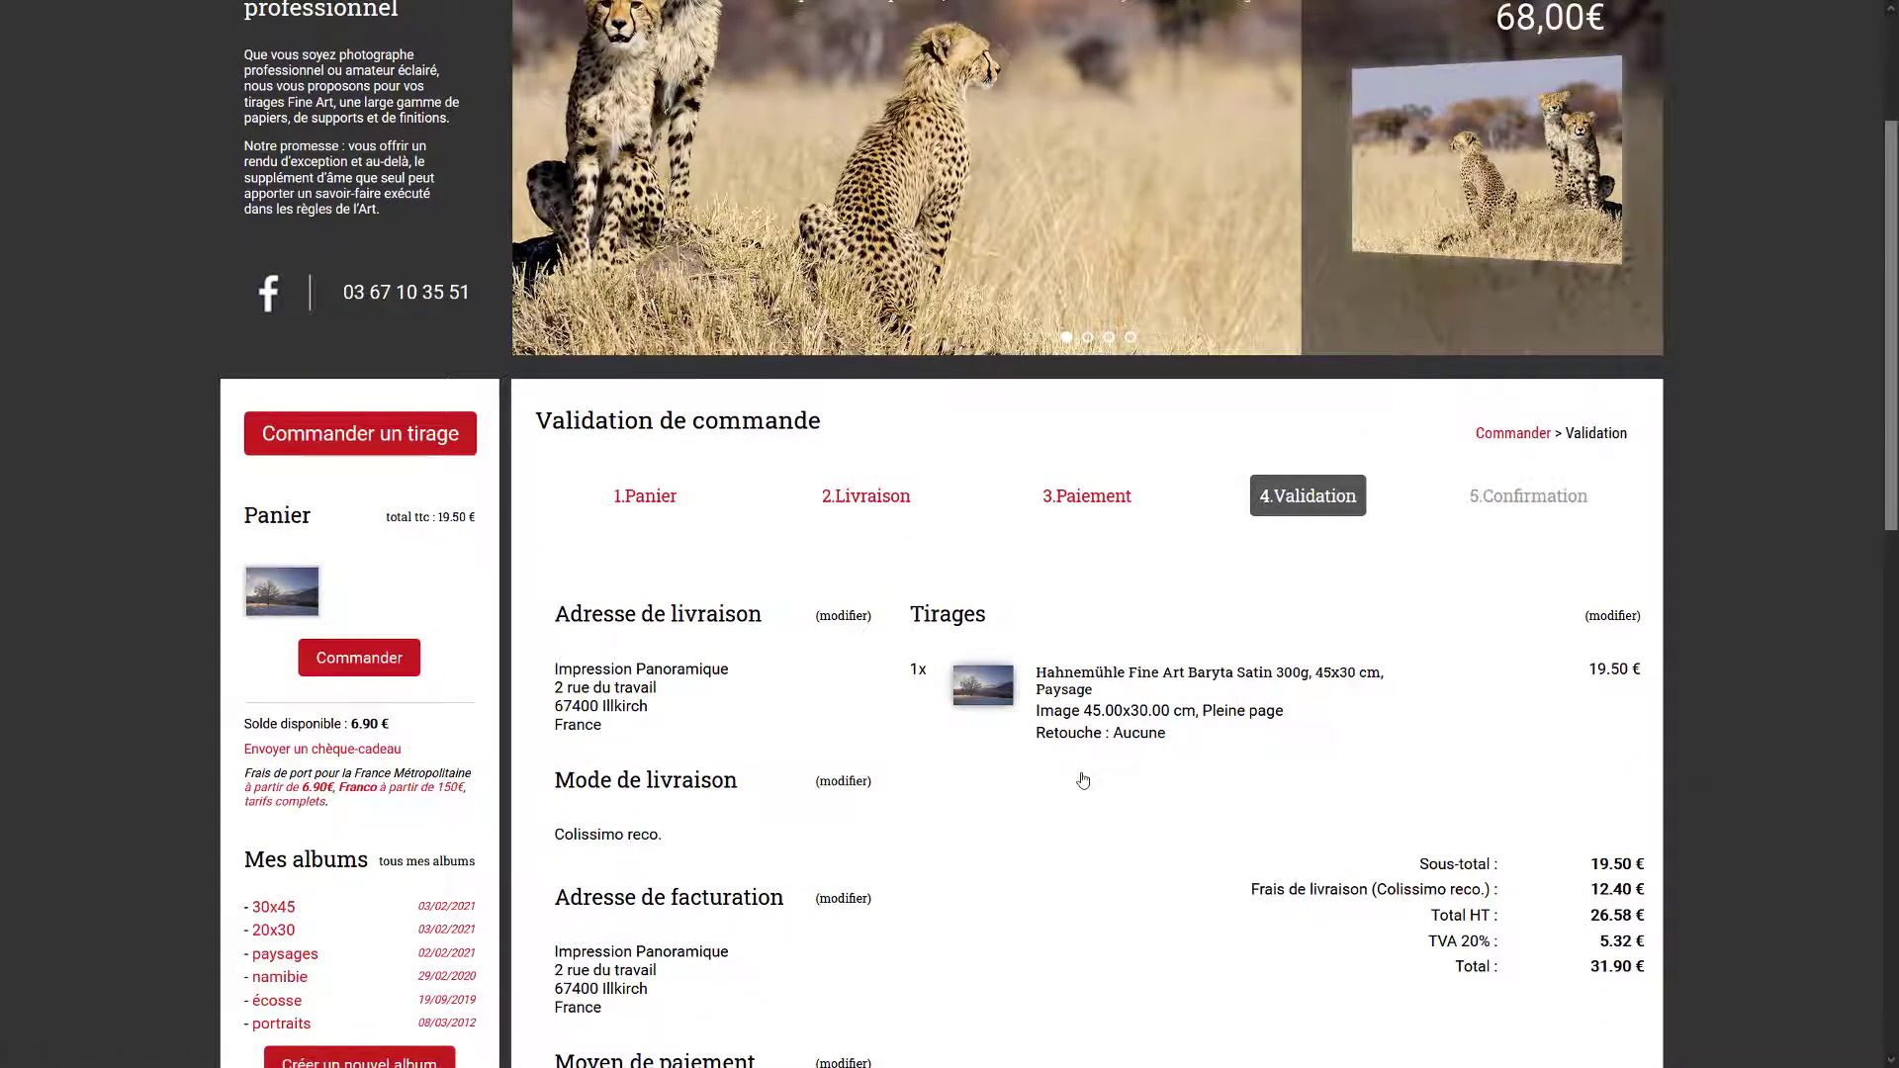
pyautogui.scroll(-3, 1083, 777)
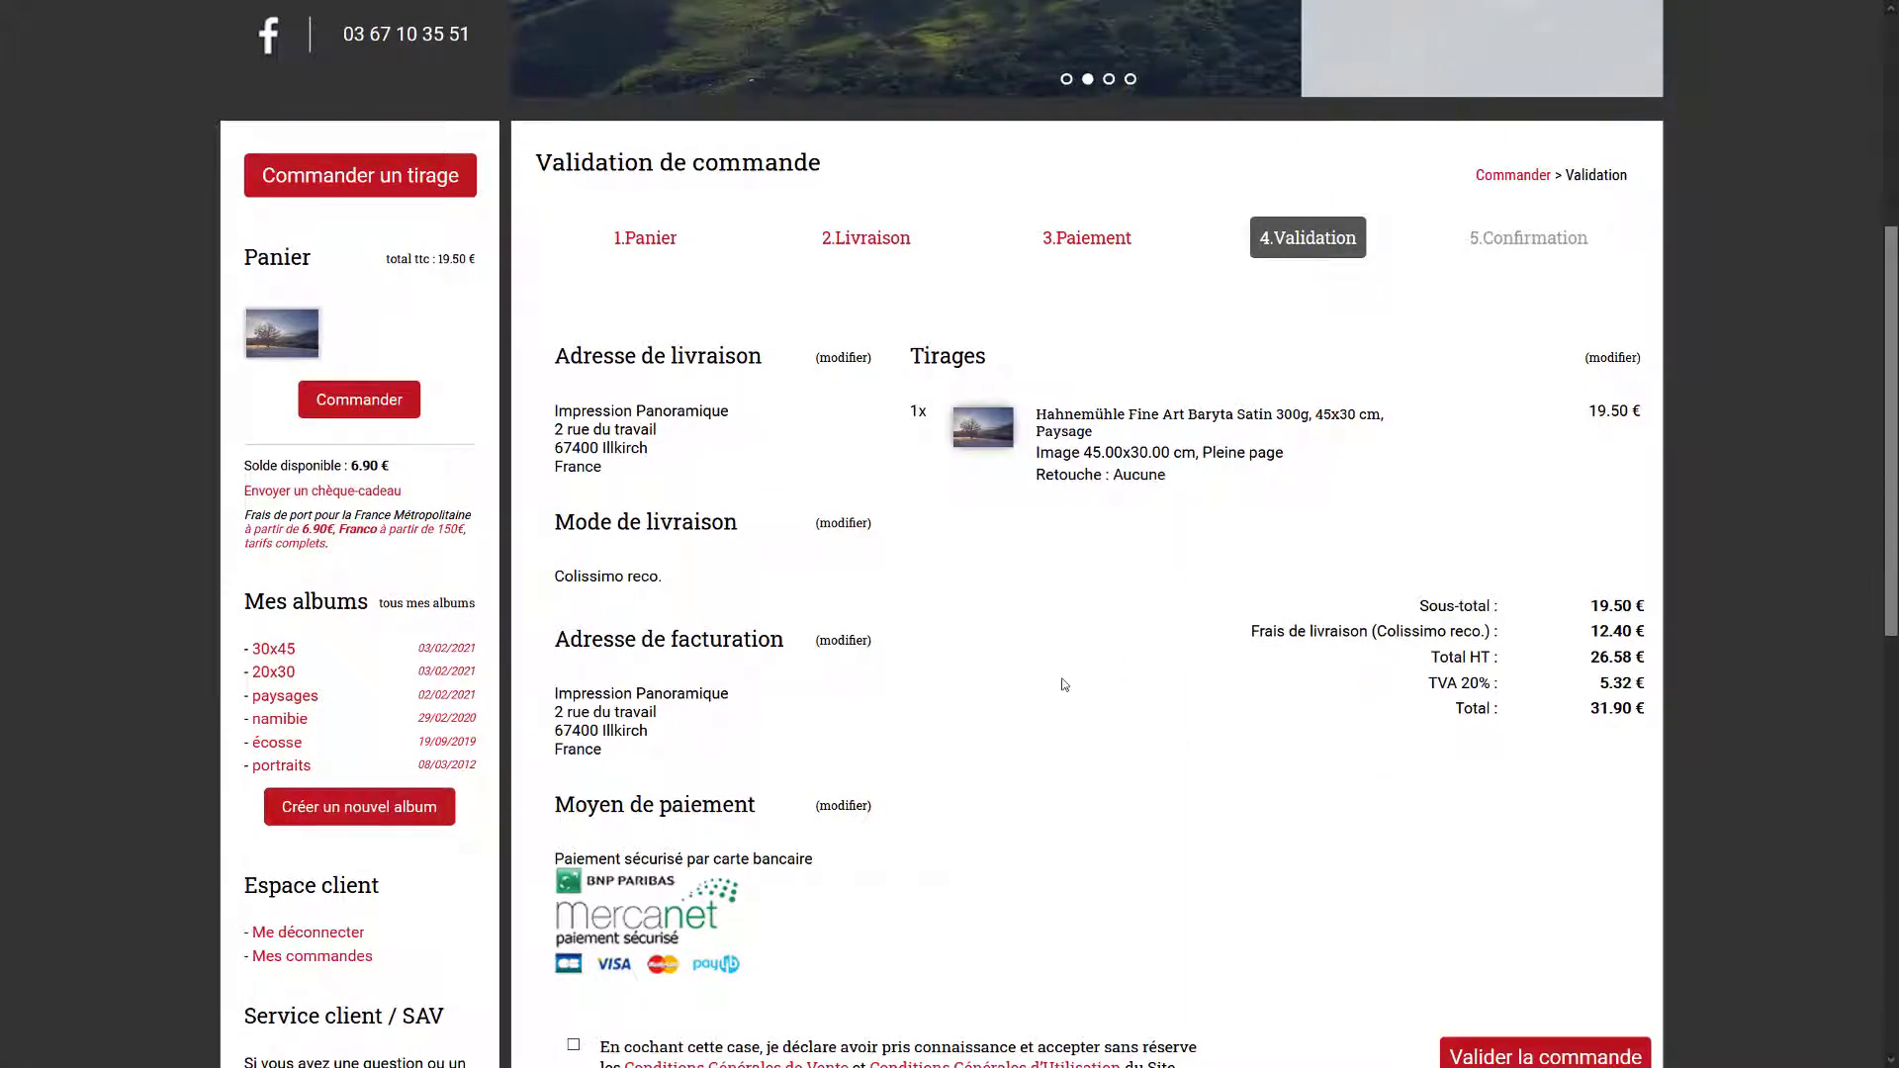
pyautogui.scroll(-3, 1064, 685)
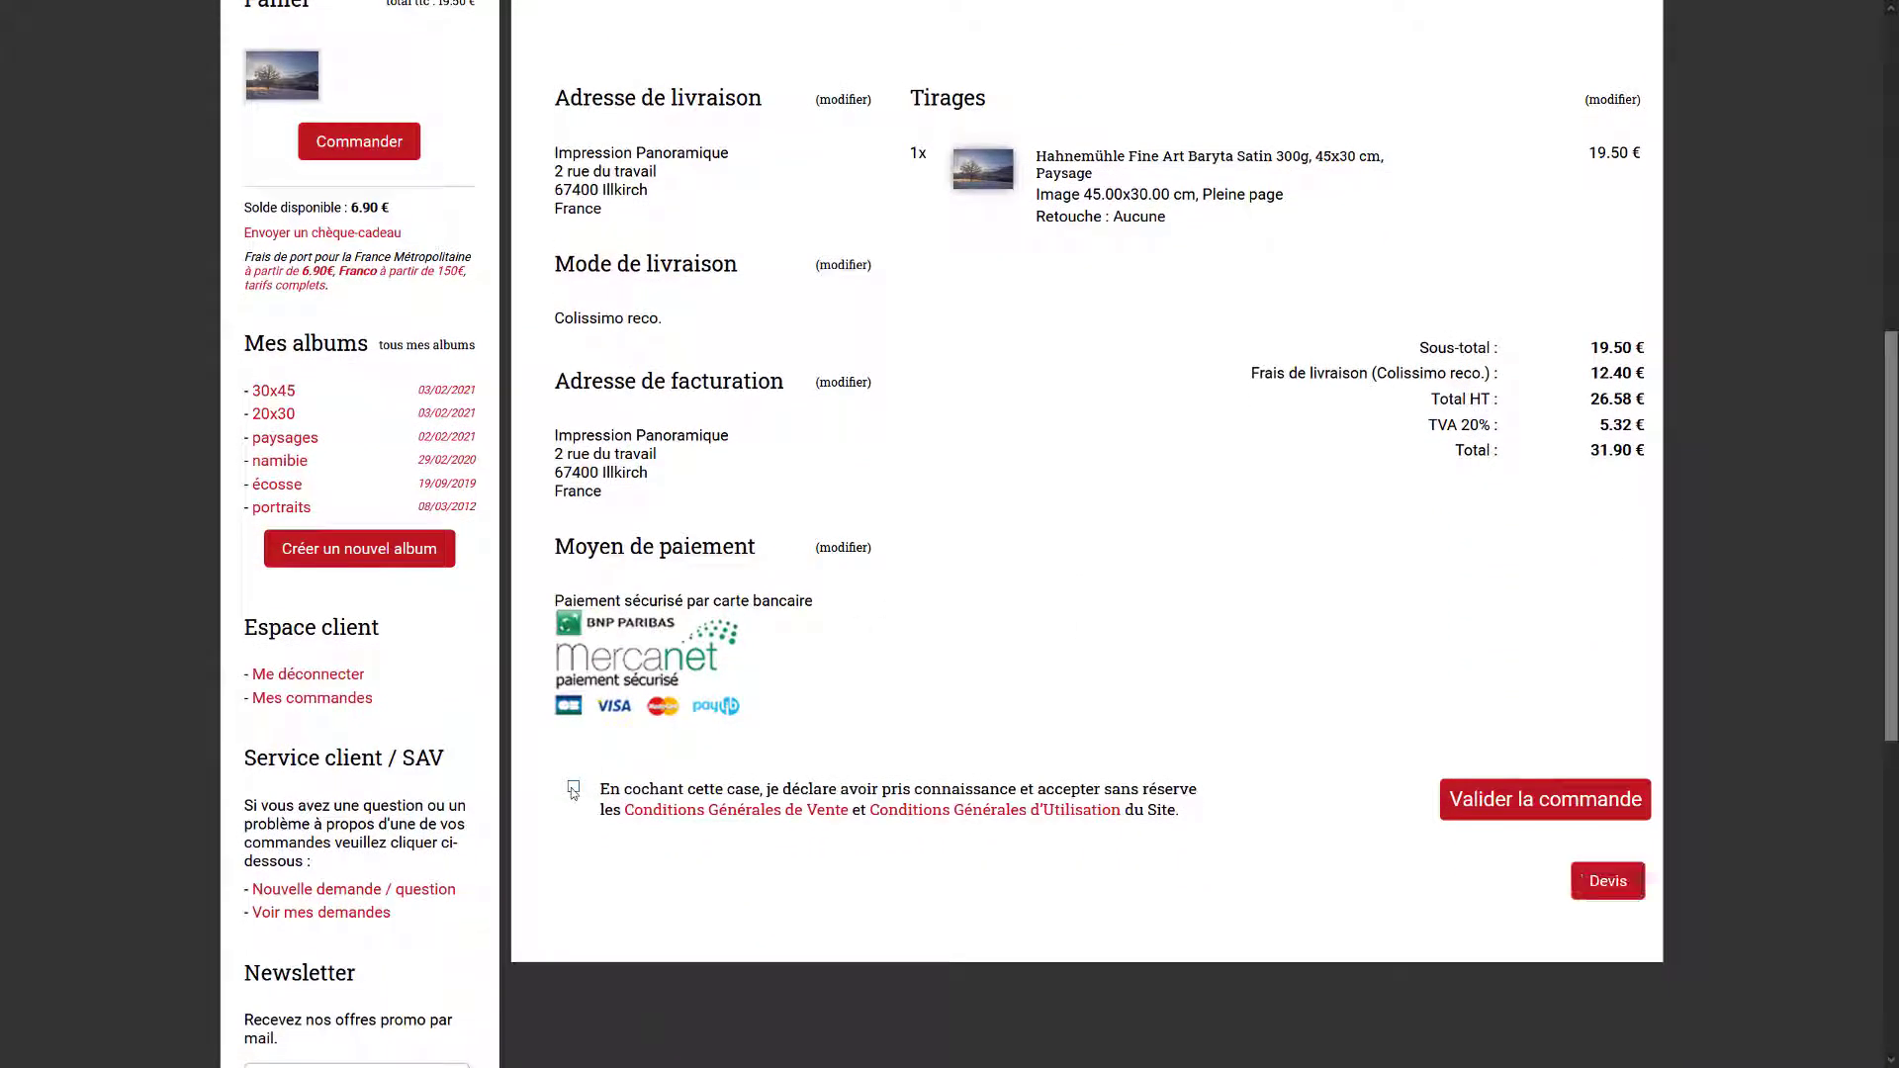
pyautogui.click(573, 790)
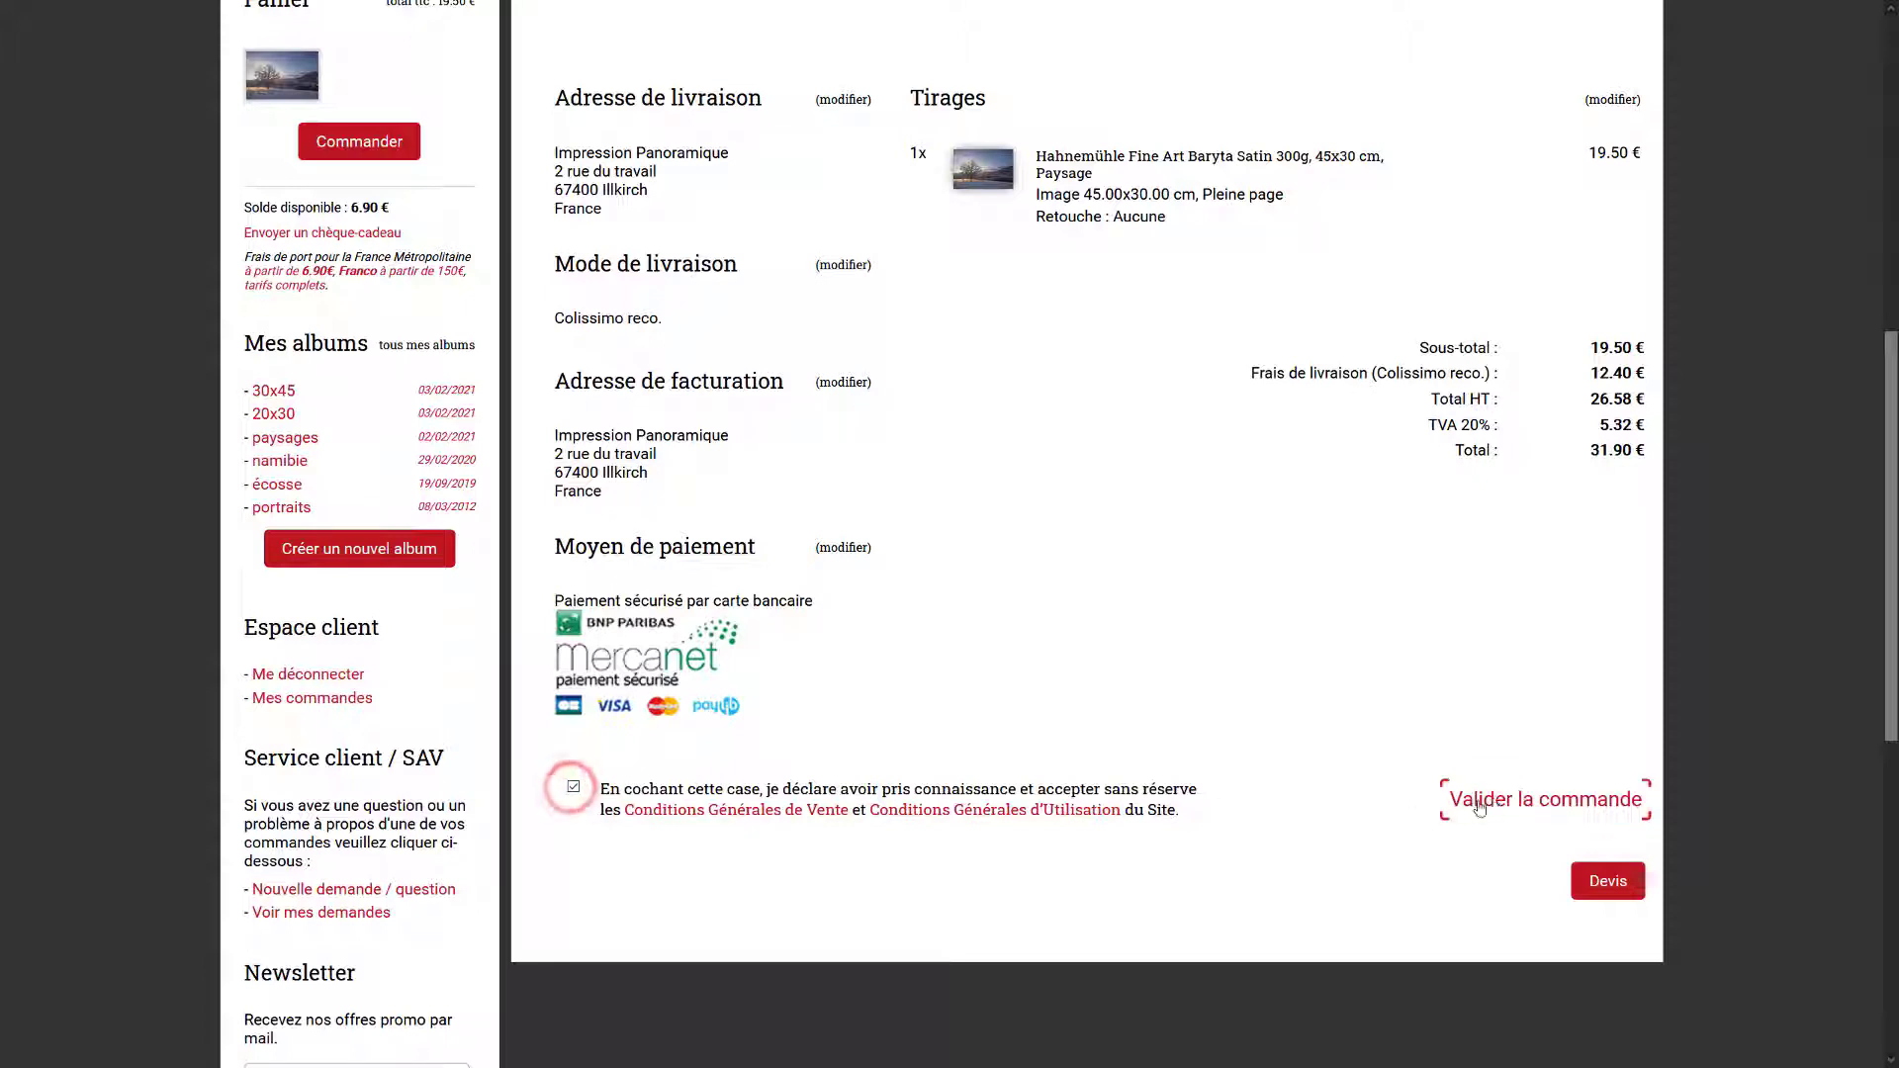